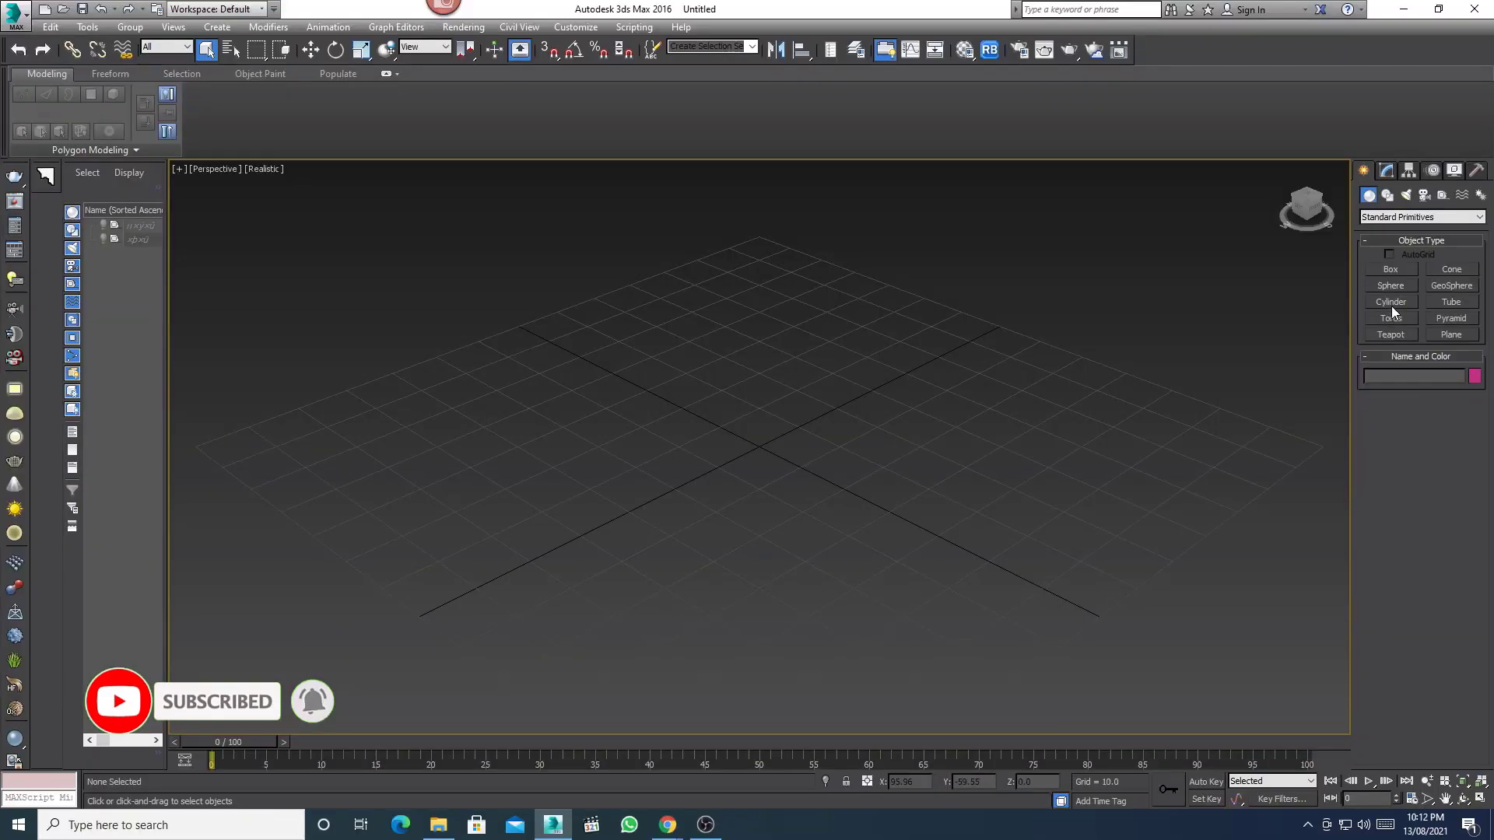
- Create a cylinder at the grid centre with height 24, radius 48 and 50 sides, showing edged faces
left_click(1392, 304)
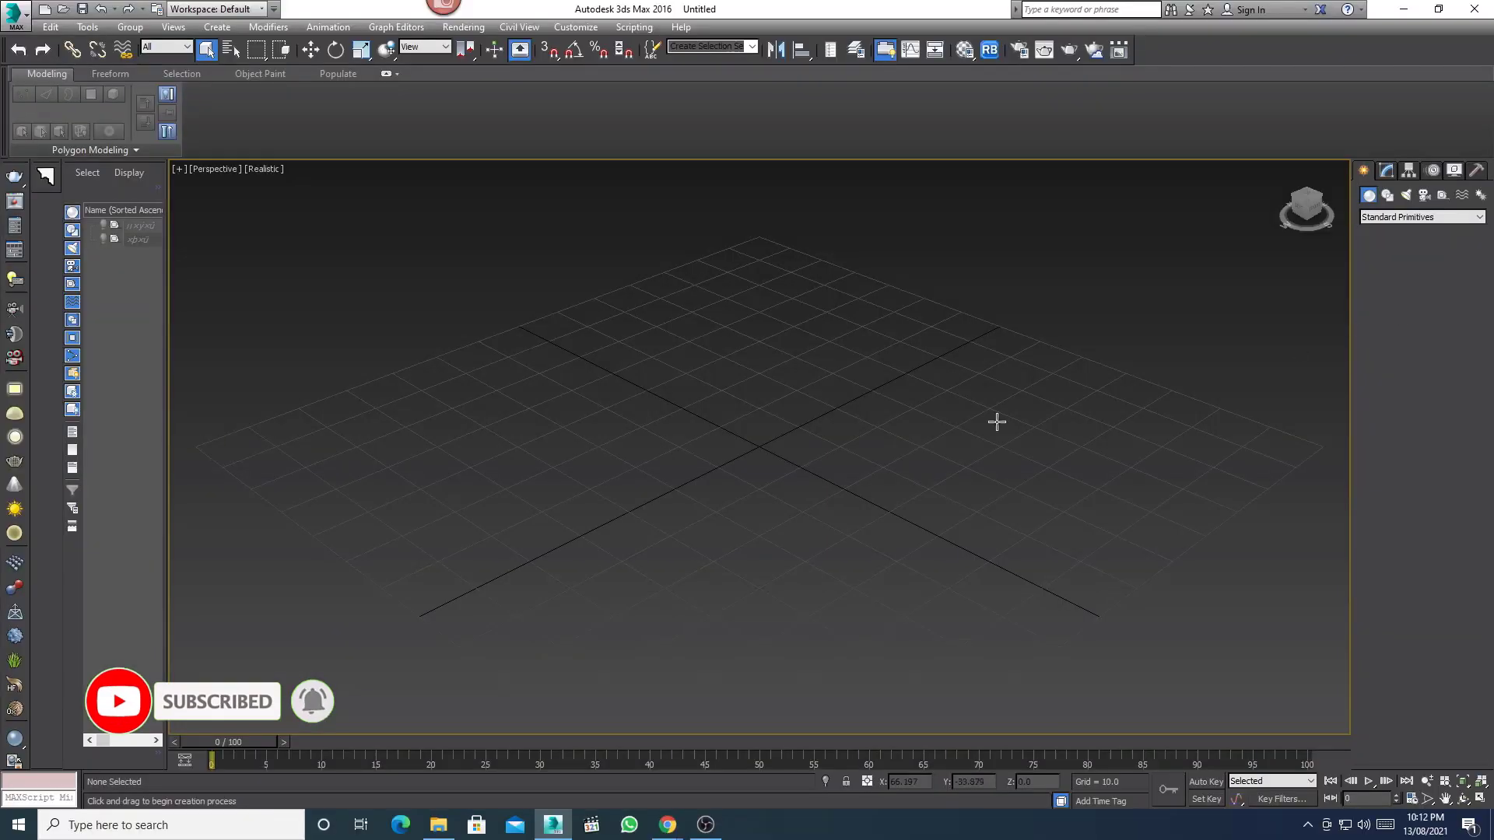
left_click_drag(799, 465, 940, 563)
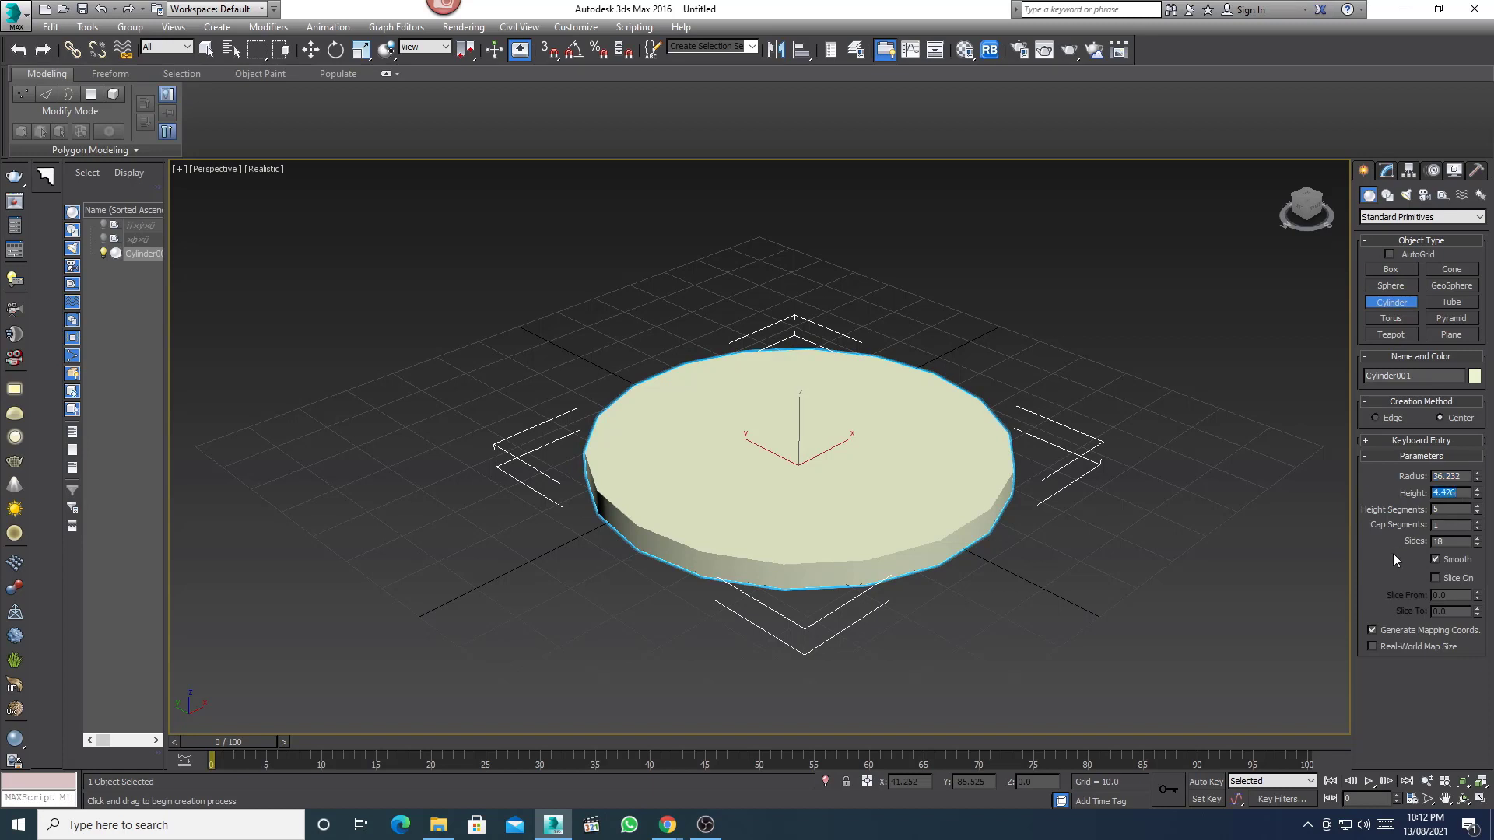
type("24")
key("Return")
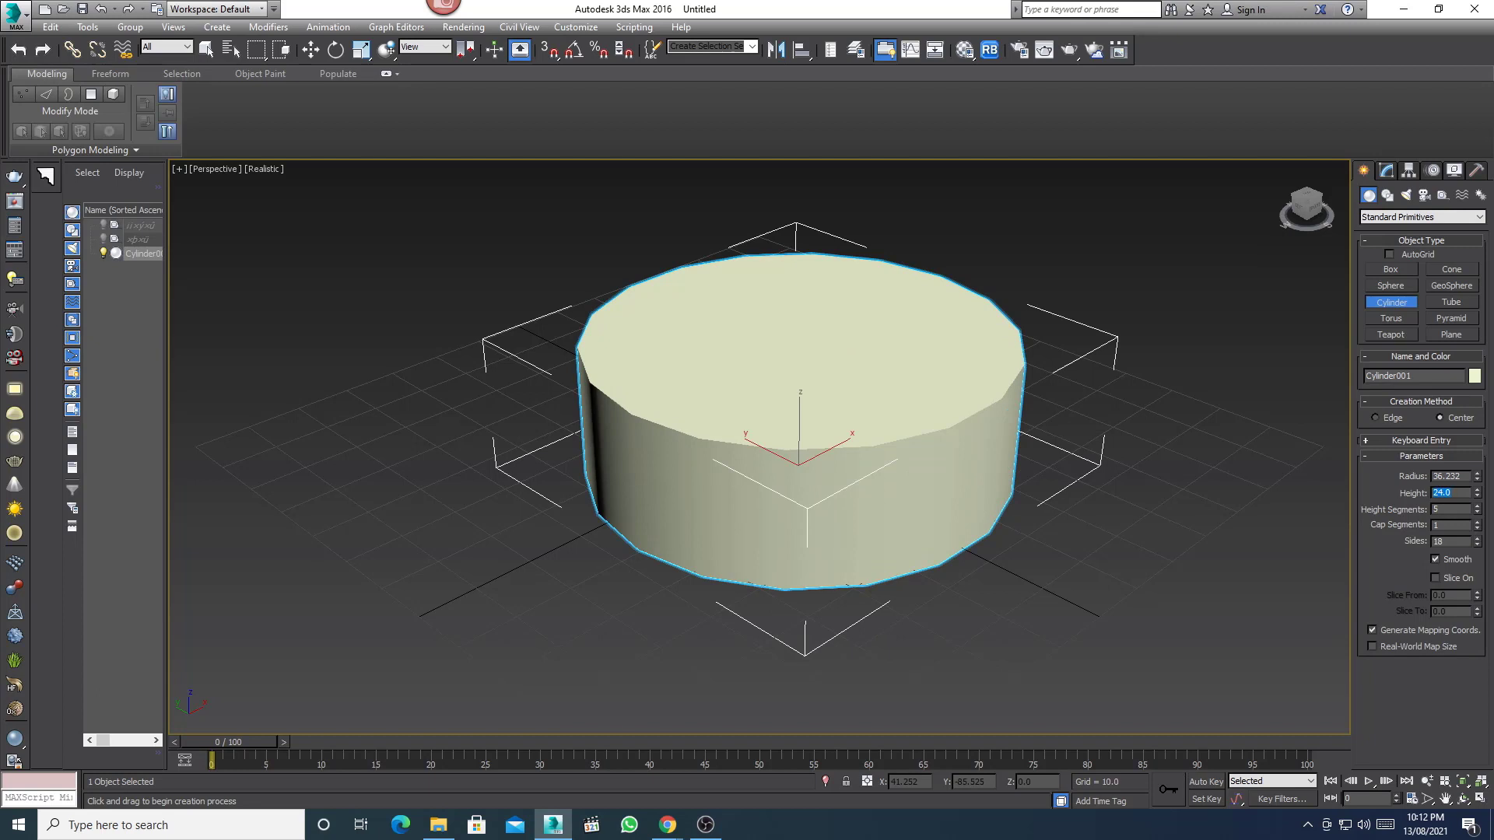
double_click(1456, 476)
type("48")
key("Return")
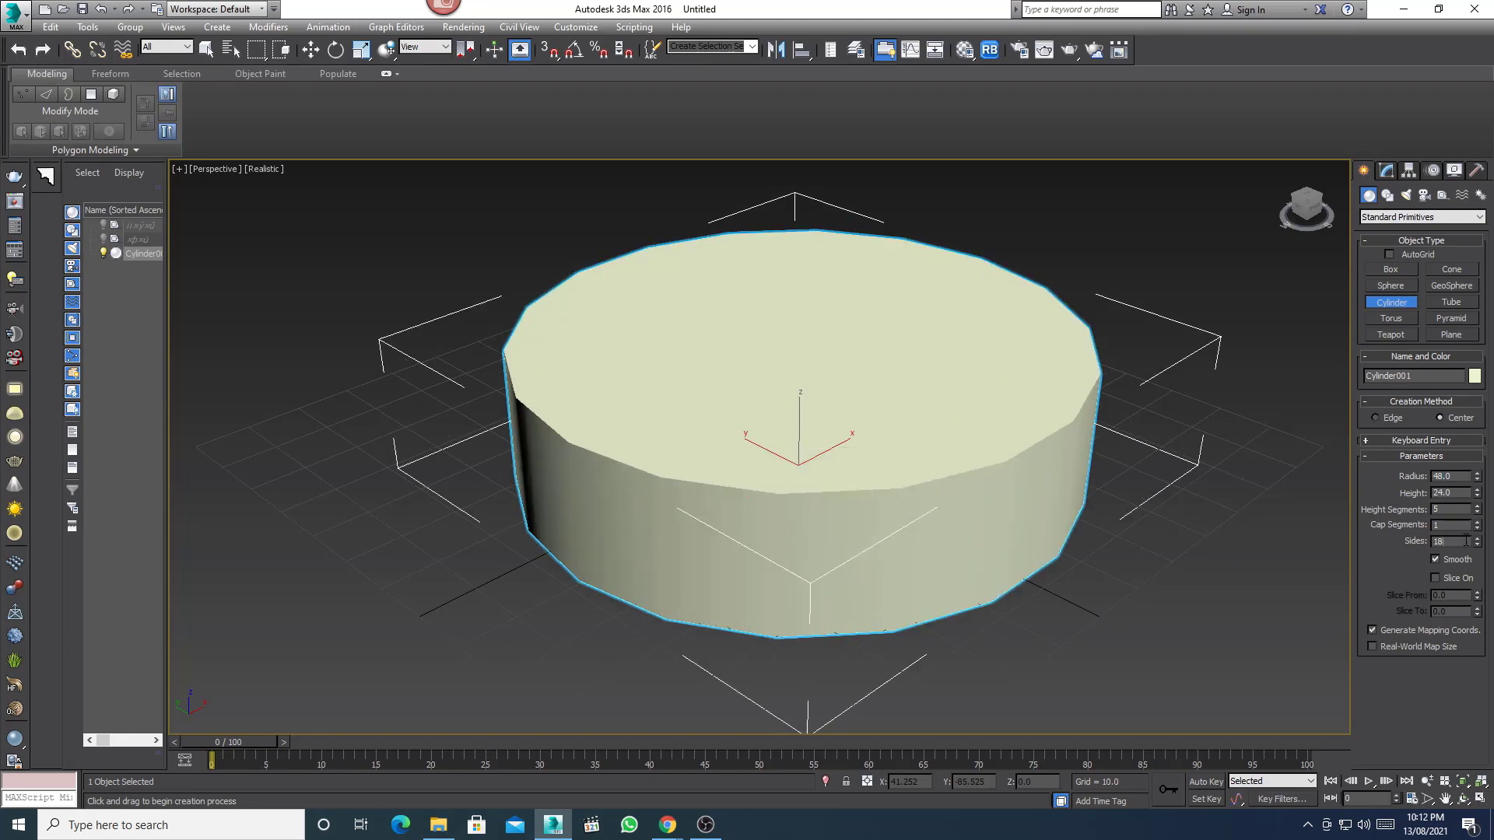
type("0")
key("Return")
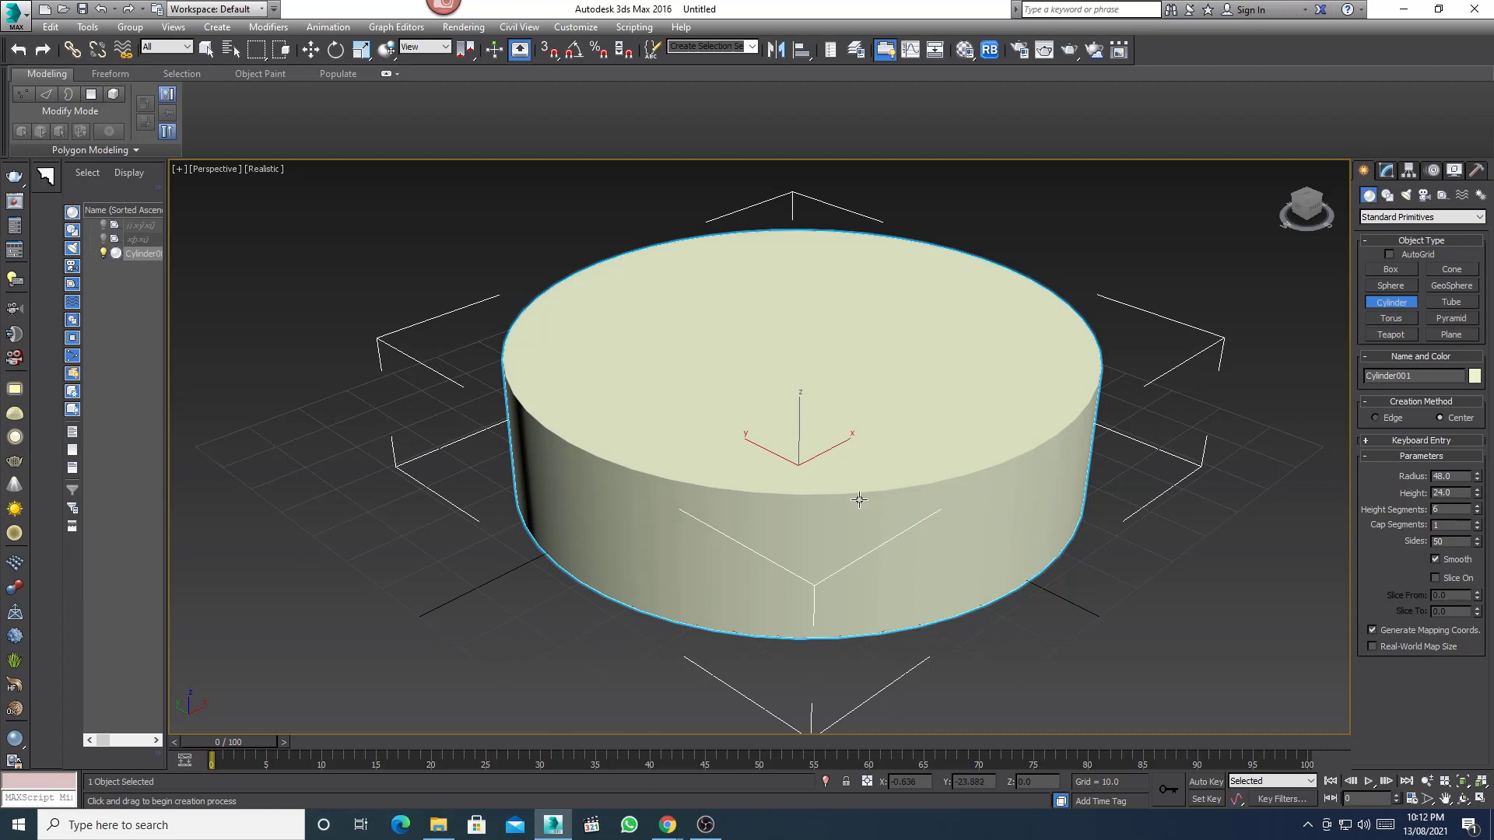
key("F4")
- Convert the cylinder to an editable poly and enter polygon mode in the Front view
key("q")
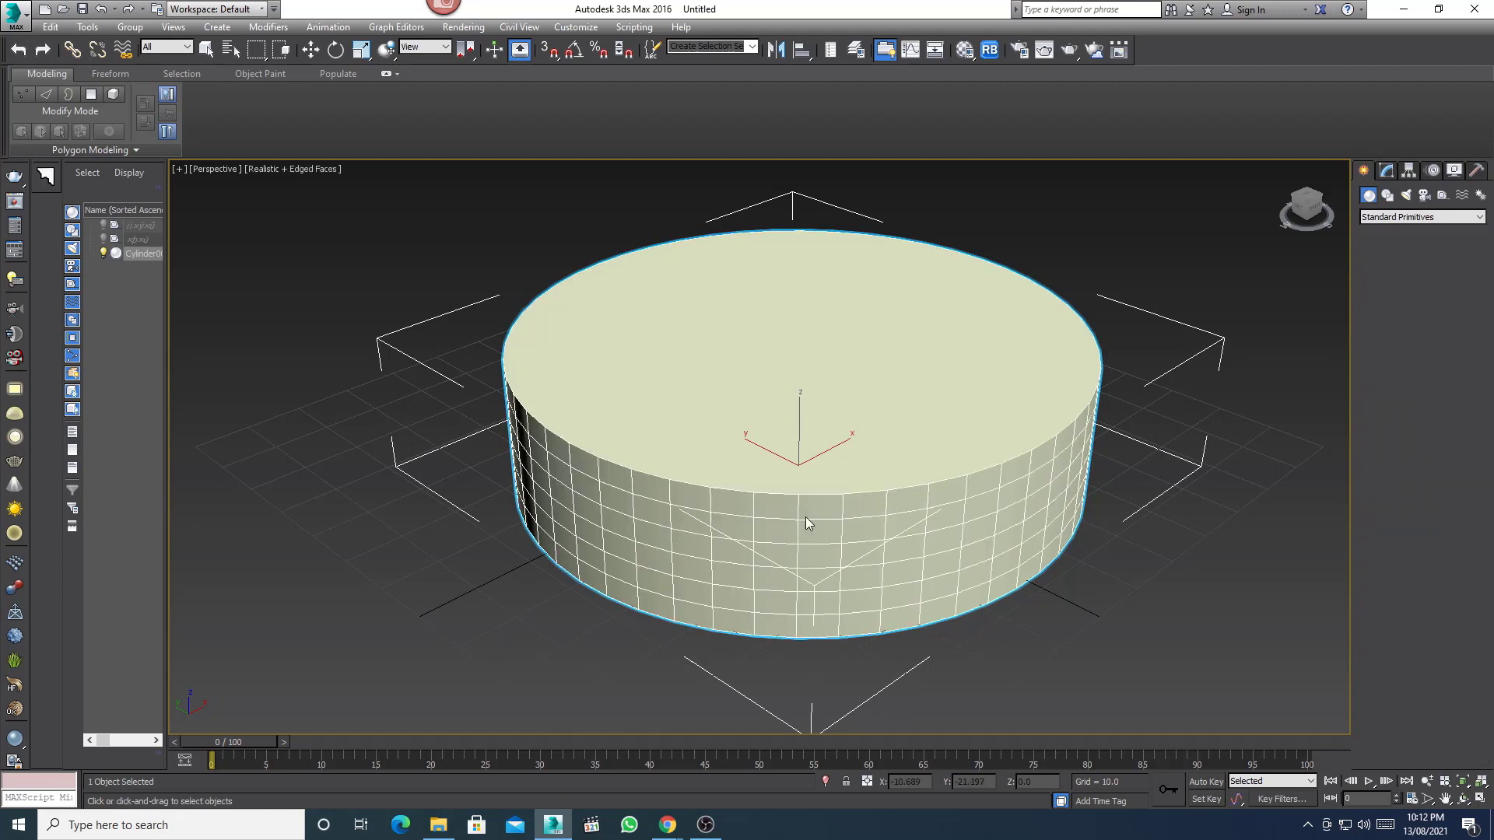
right_click(832, 532)
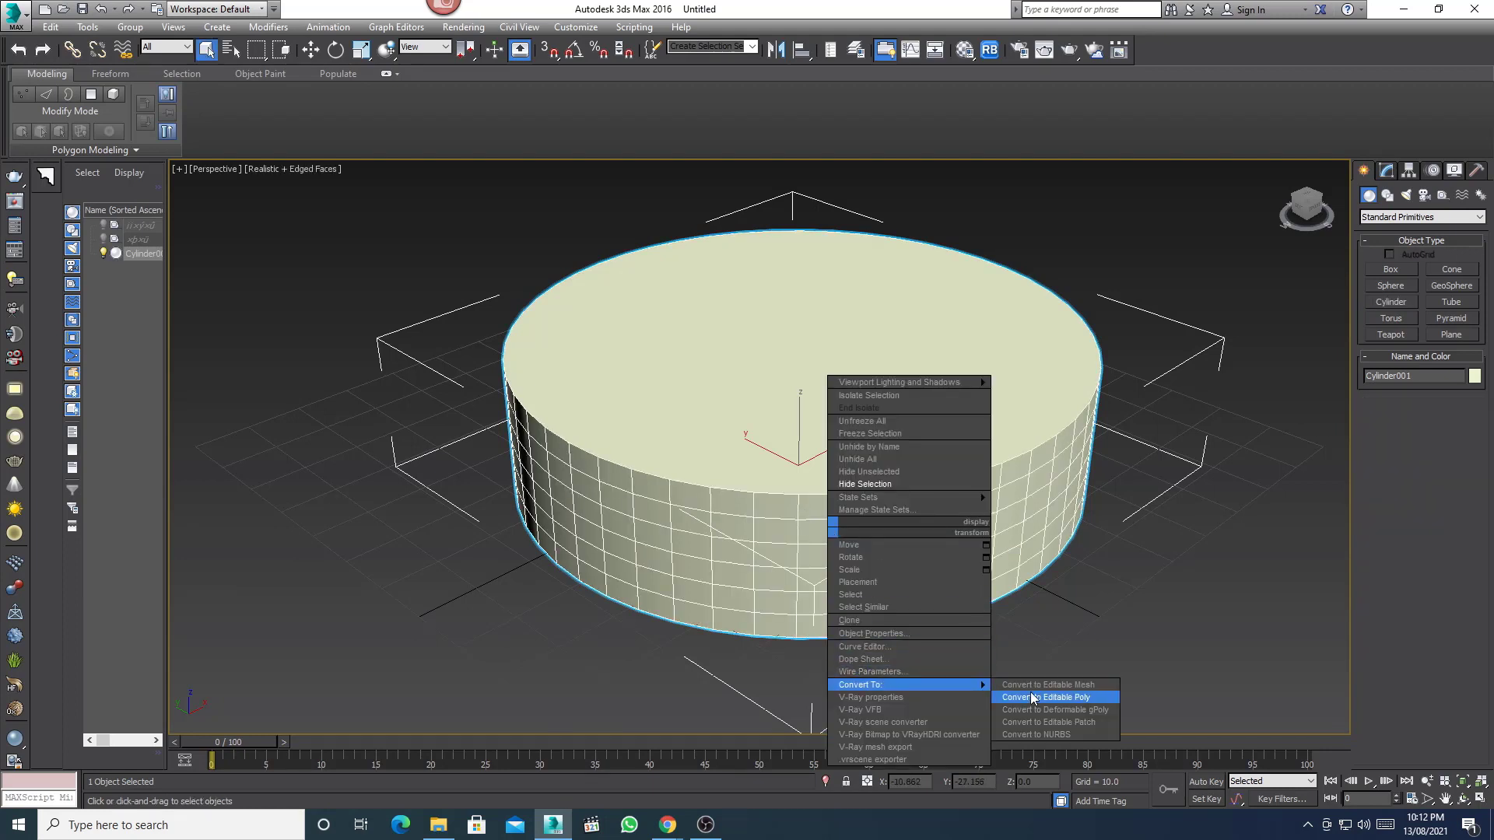
left_click(1032, 691)
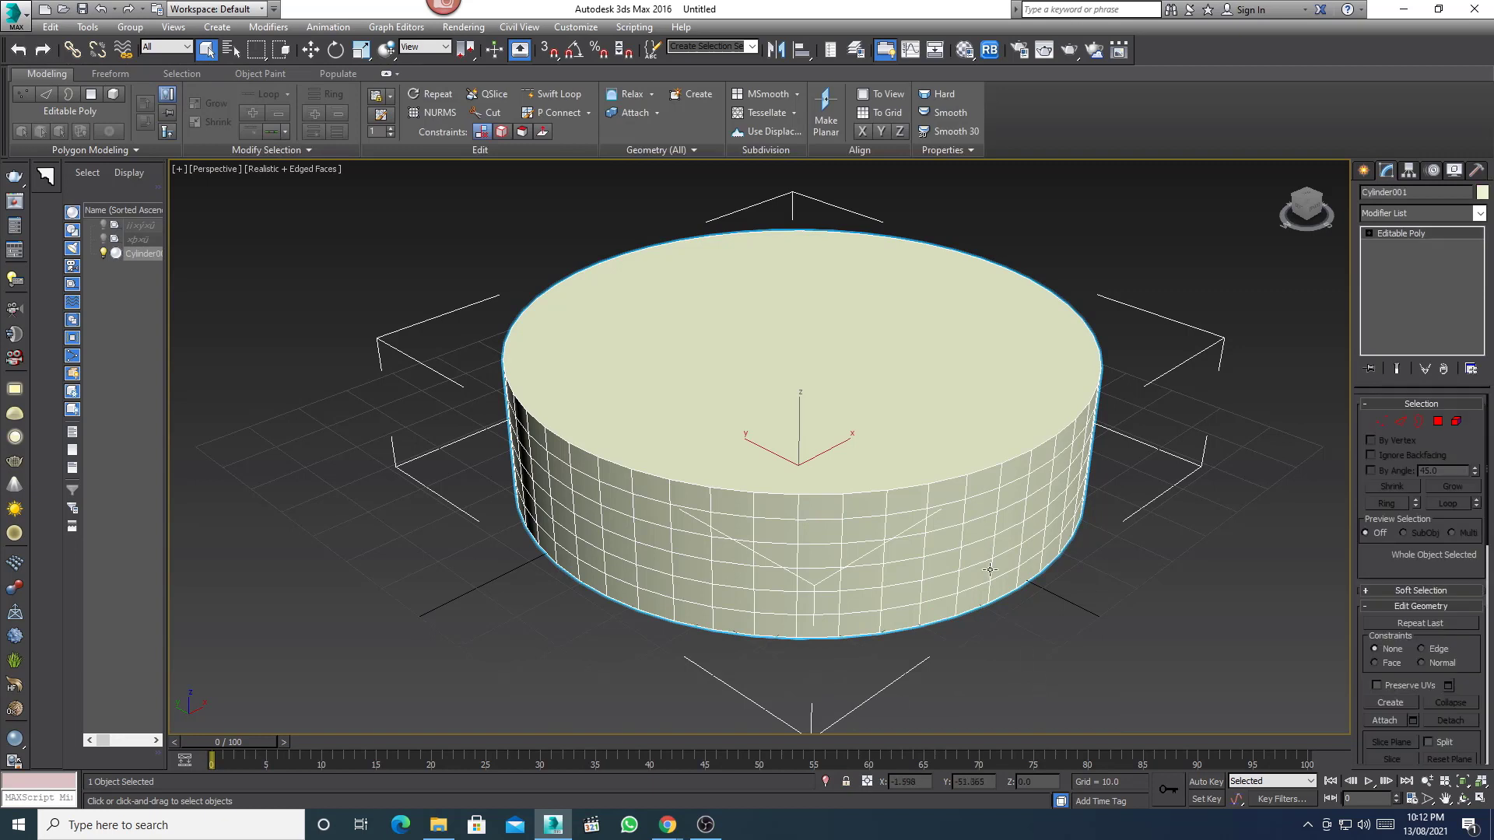
key("f")
key("z")
left_click(1438, 421)
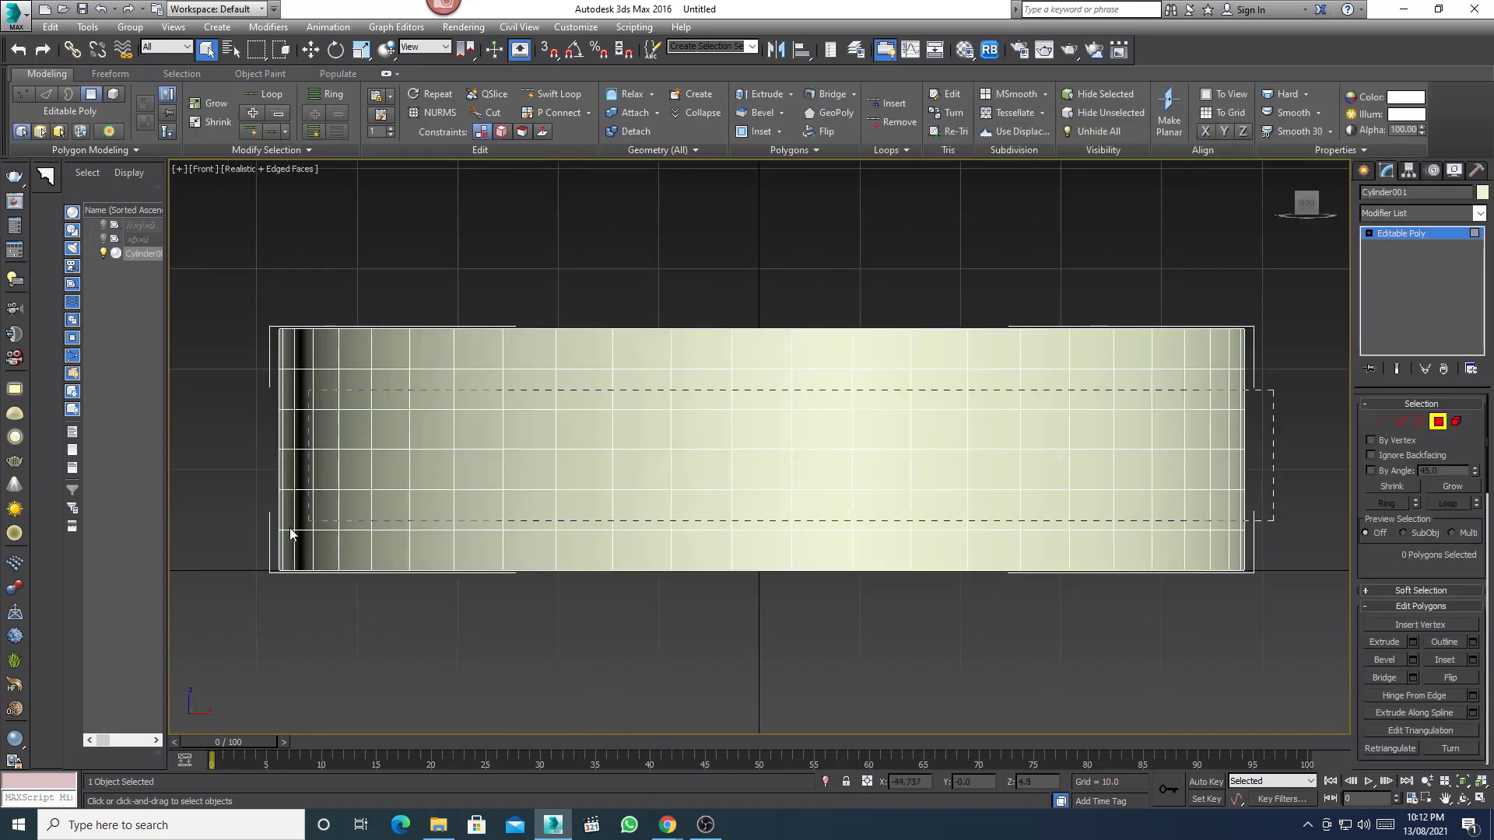
- Extrude the lower five rows of side faces outward by 12 along local normals
left_click_drag(1284, 381, 264, 545)
left_click(1413, 641)
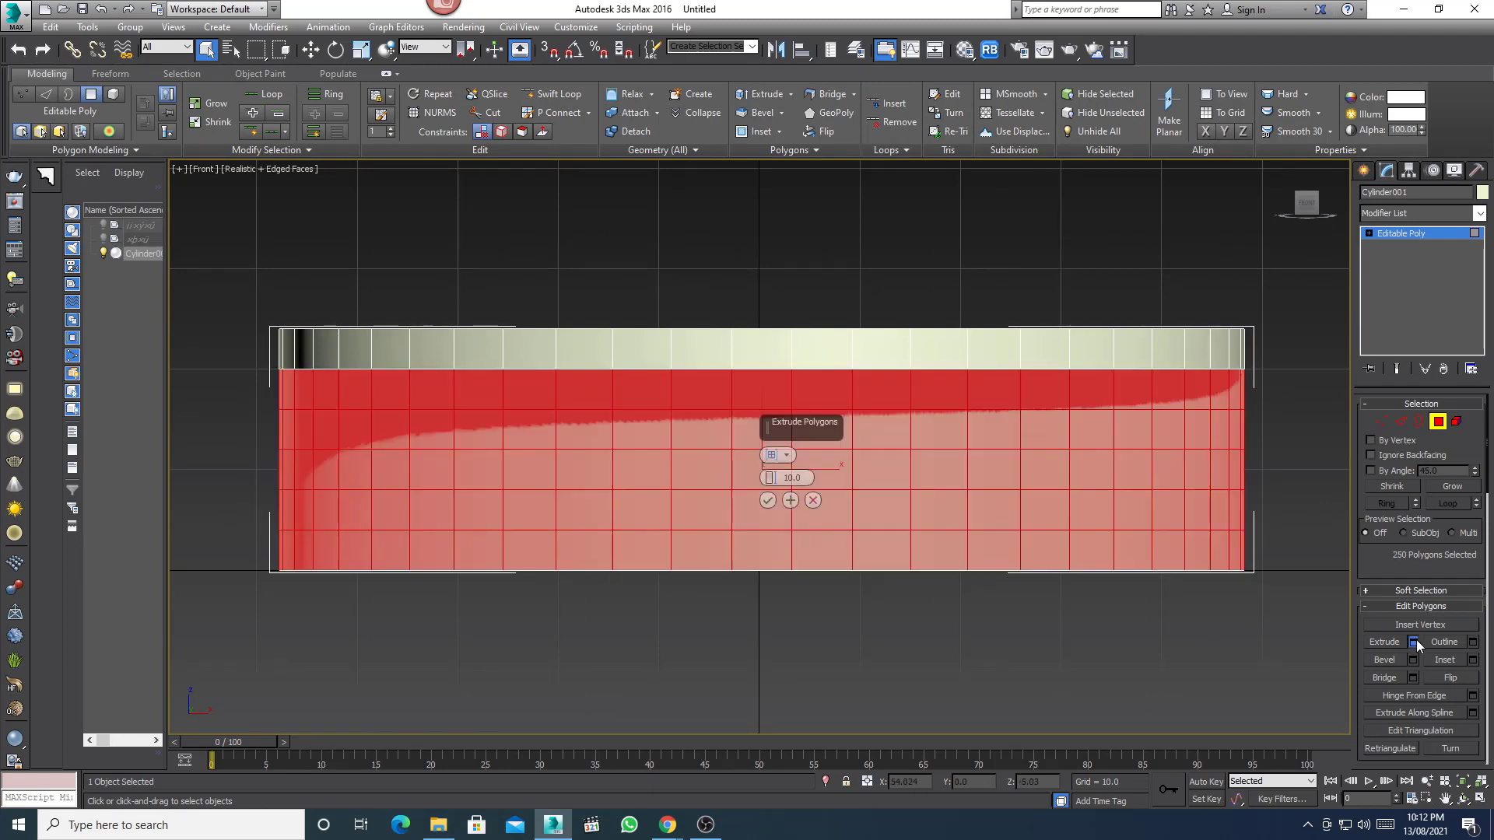
left_click(768, 455)
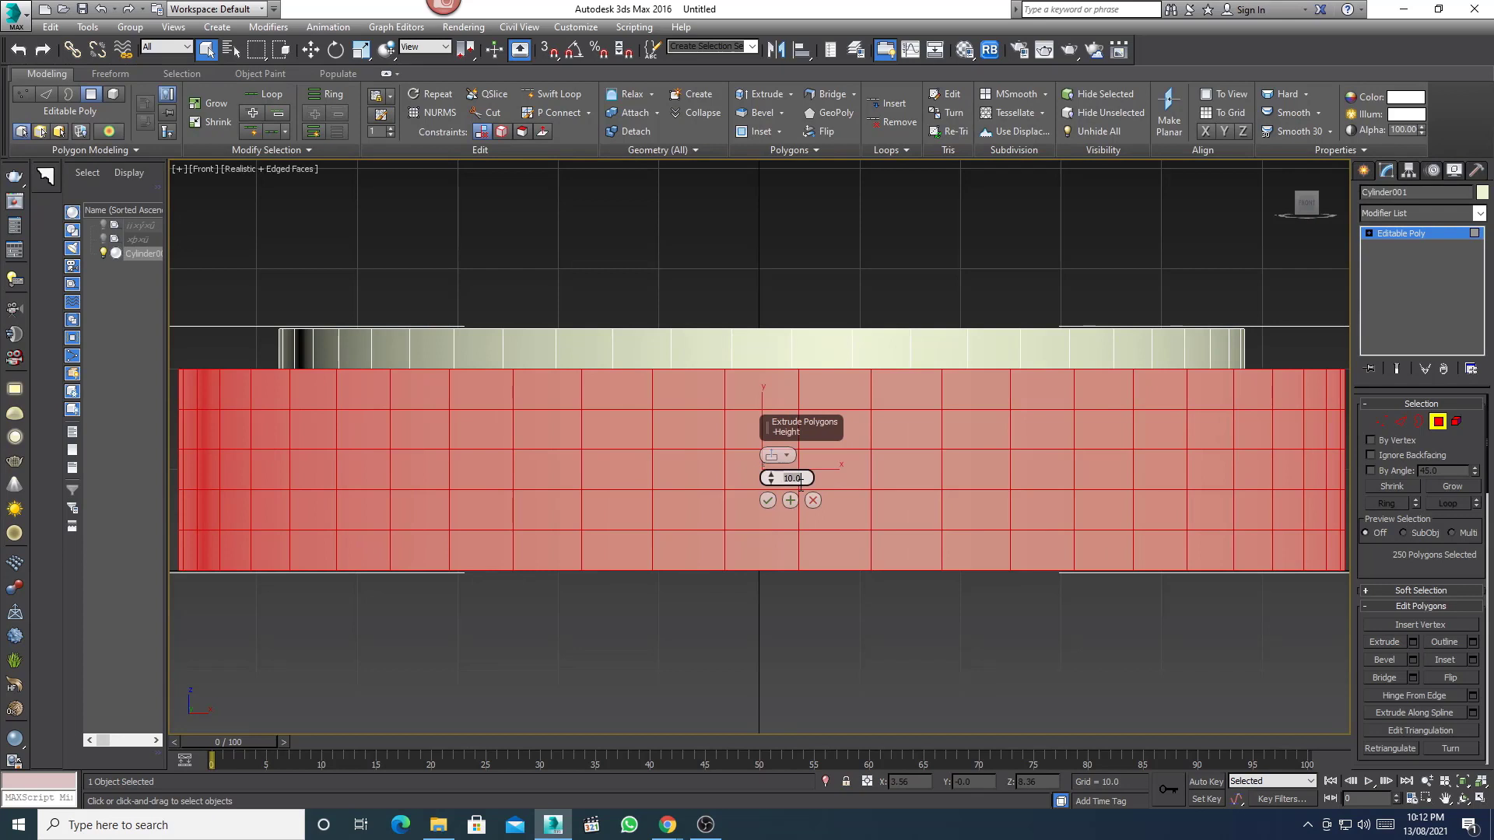
type("12")
key("Return")
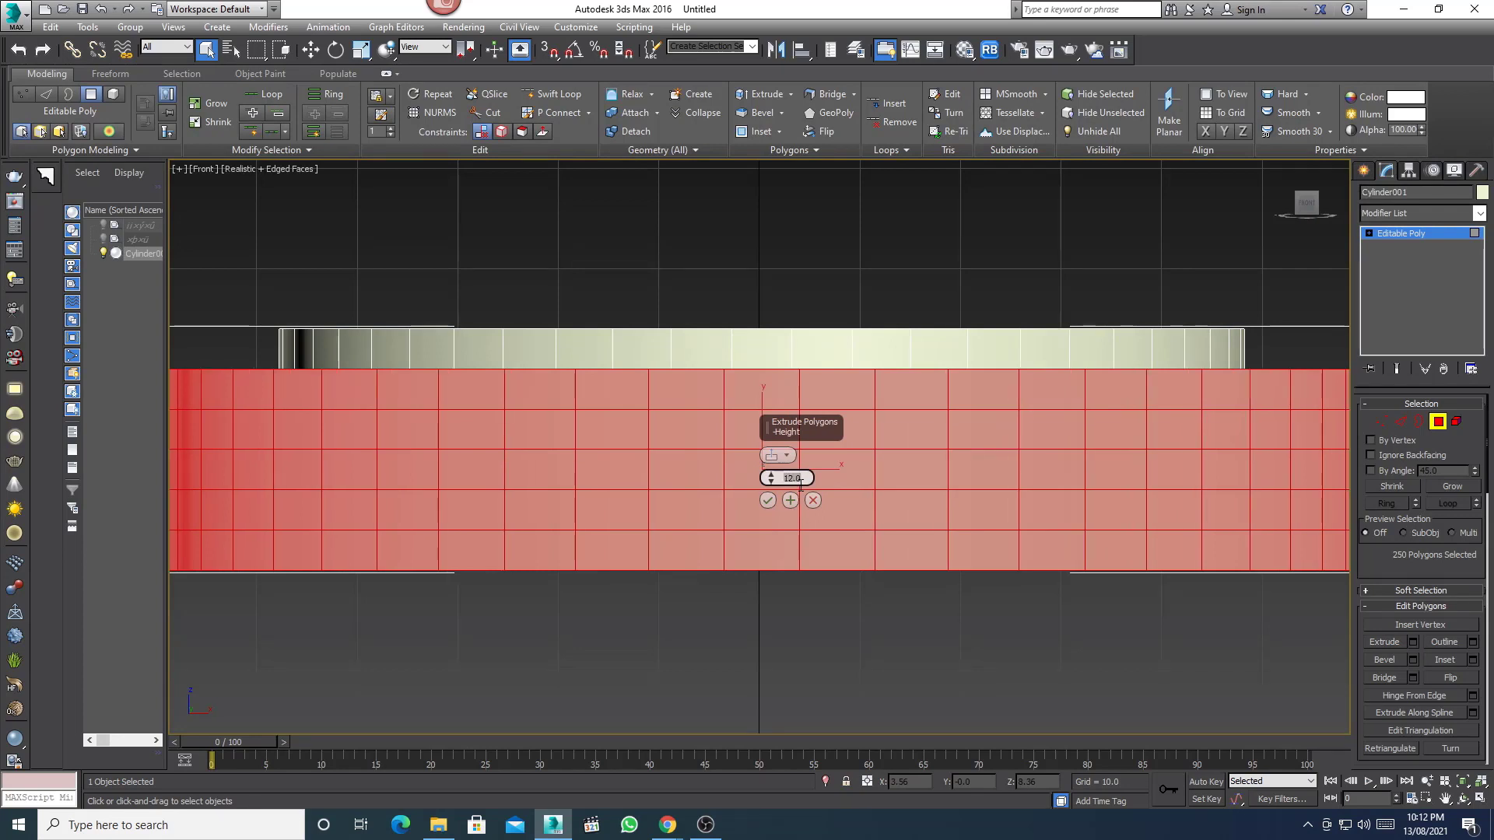
left_click(774, 506)
- Drop the top row twice, extruding the remaining lower side rows outward each time
scroll(840, 514, "down", 4)
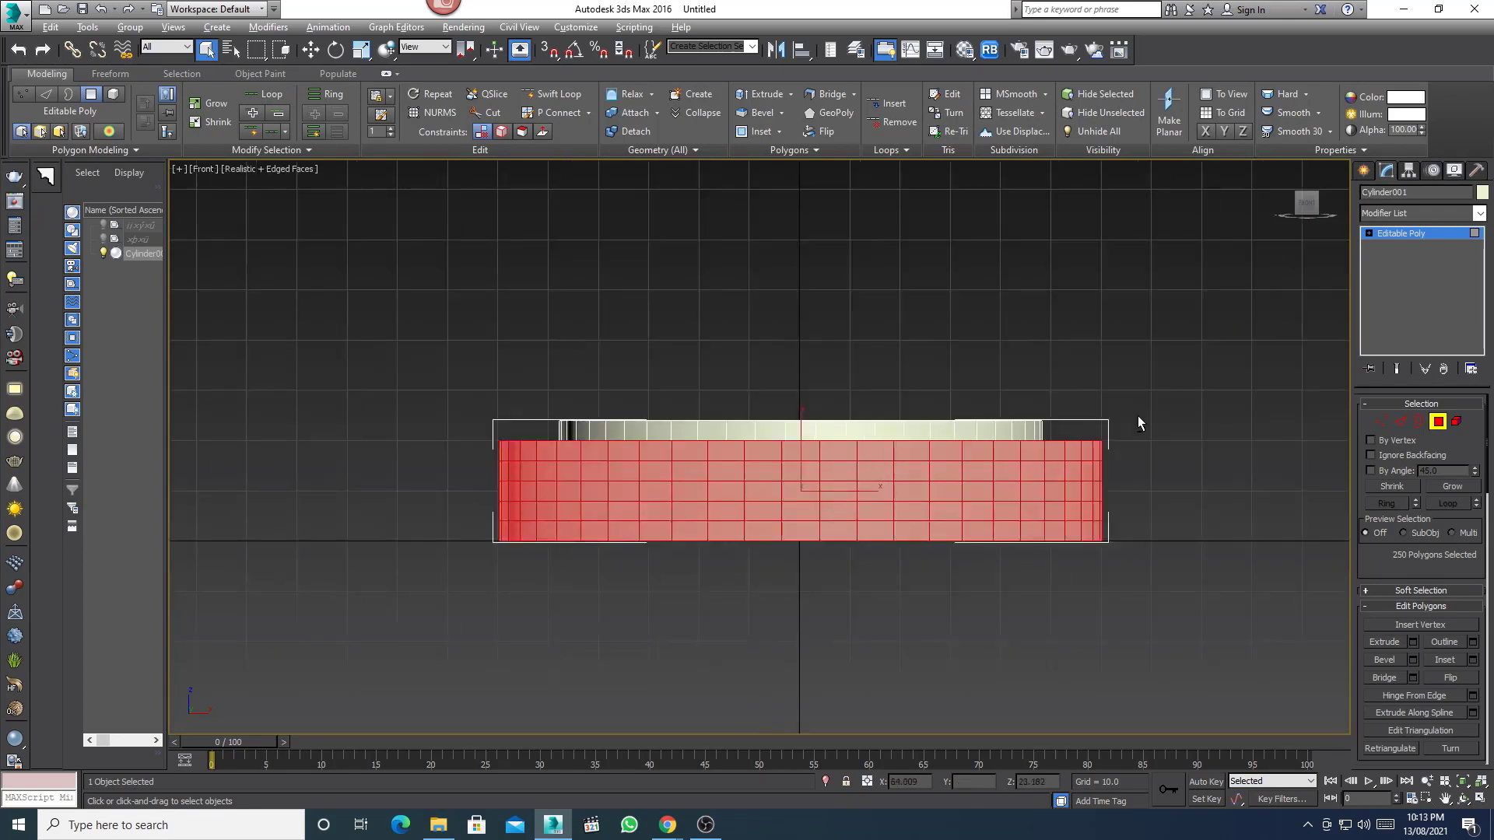
left_click_drag(394, 425, 366, 444, "alt")
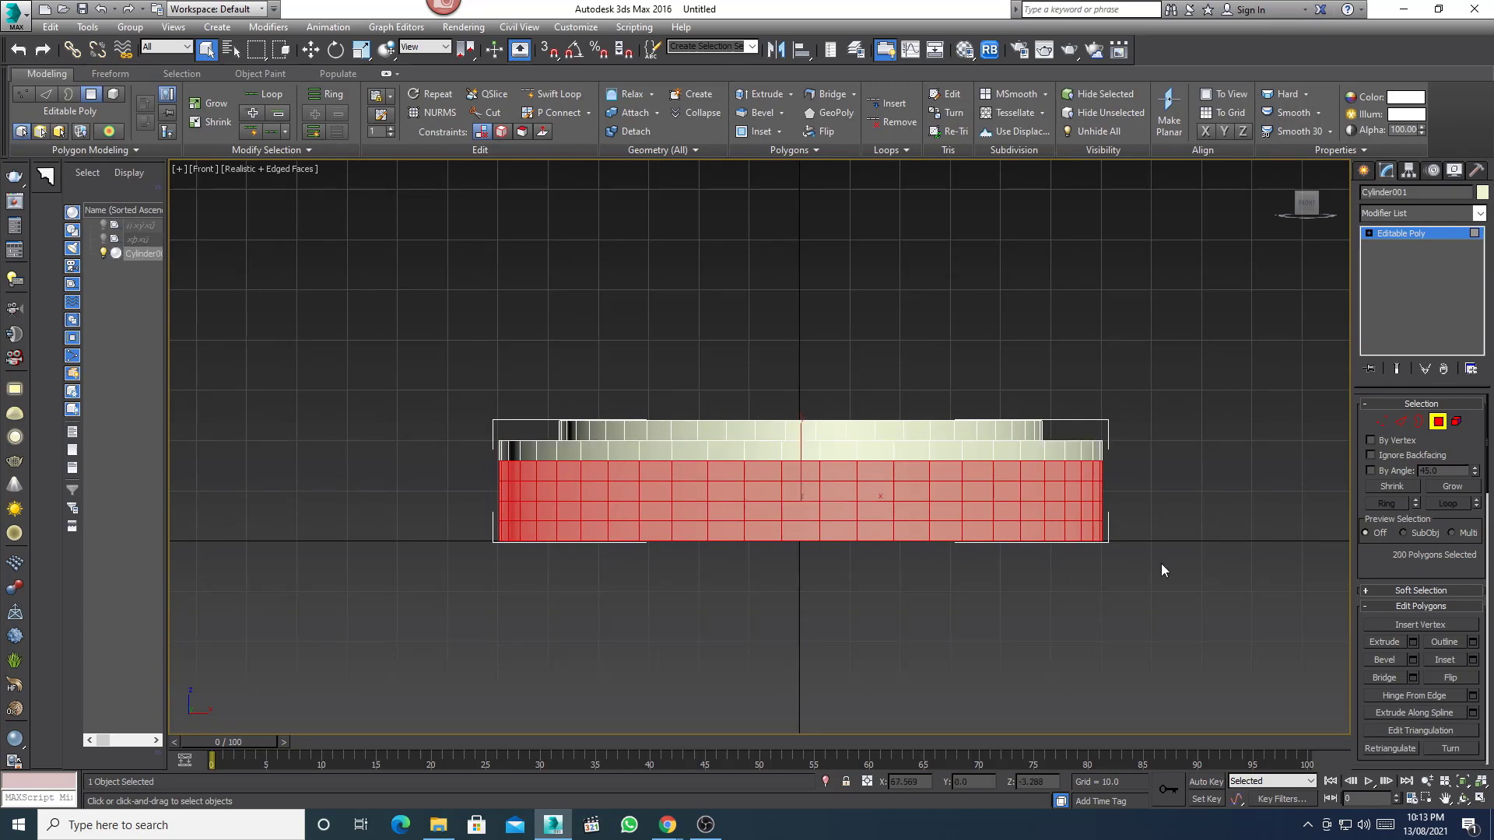
left_click(1412, 643)
left_click(766, 504)
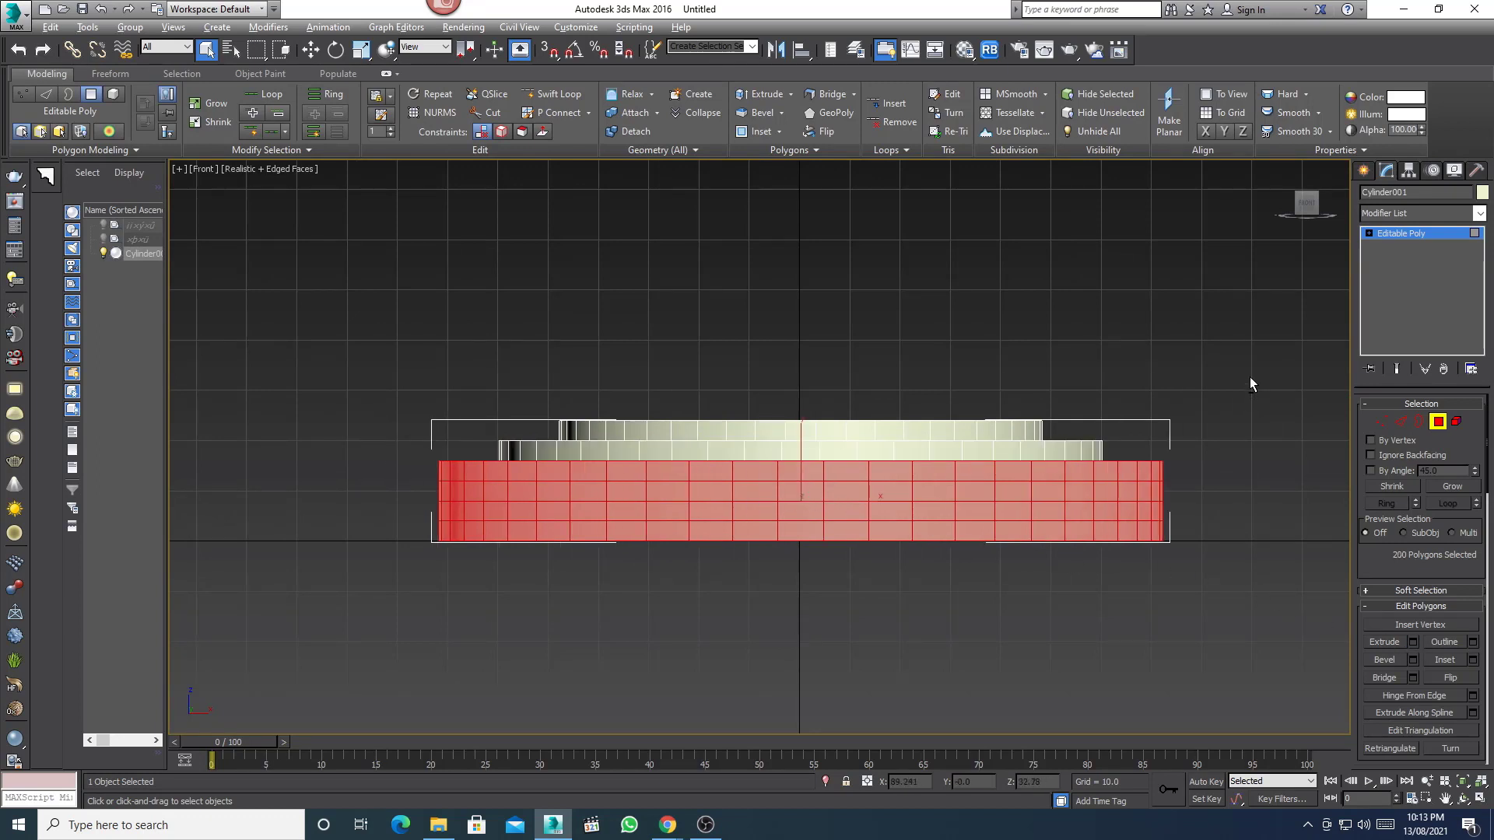
left_click_drag(1250, 378, 412, 472, "alt")
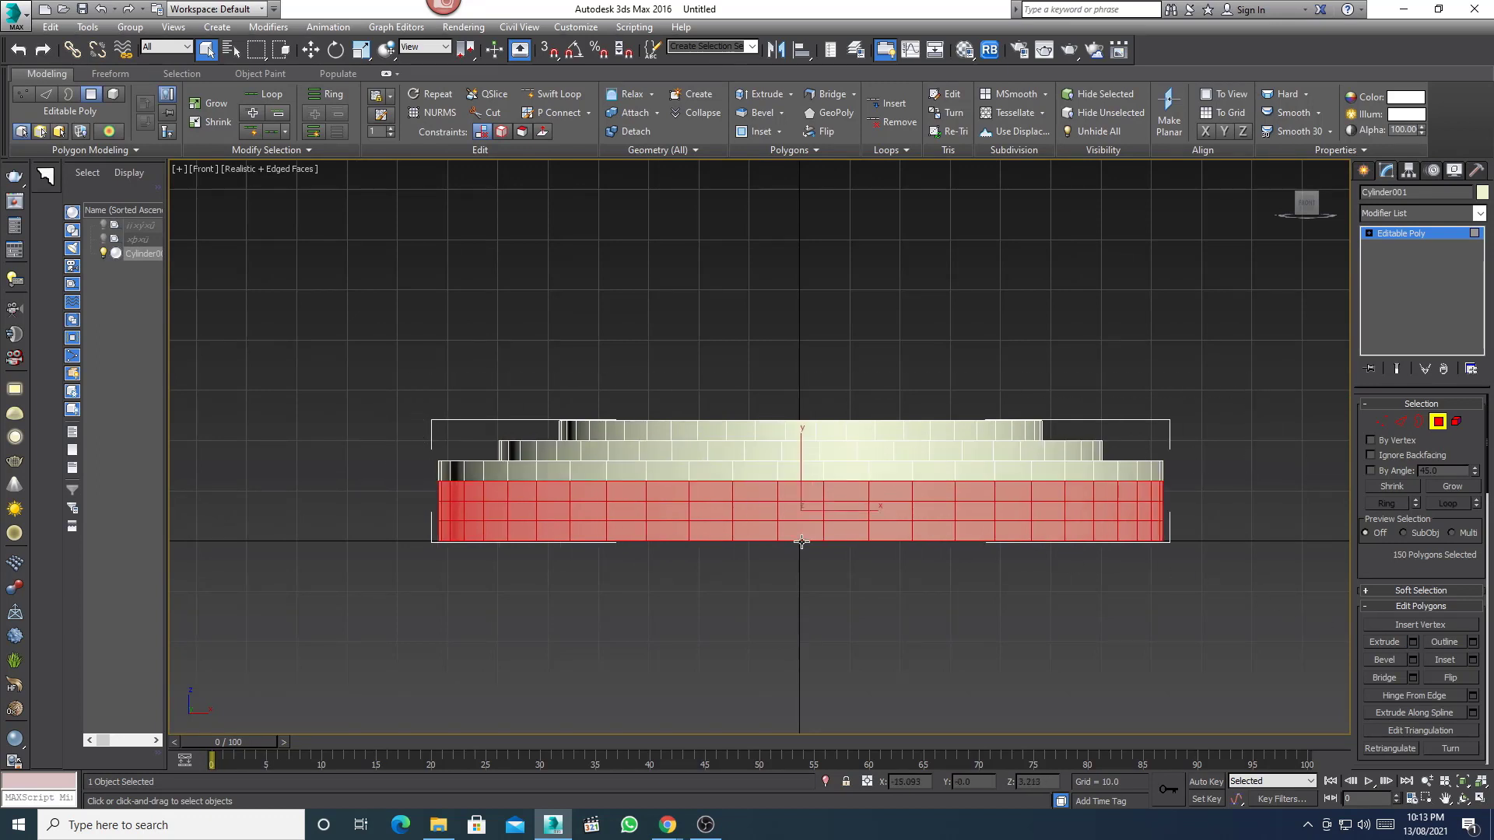
left_click(1417, 642)
left_click(767, 501)
- Extrude the bottom 100 faces, then the bottom 50, outward to finish the widest tiers
left_click_drag(1265, 397, 484, 465, "alt")
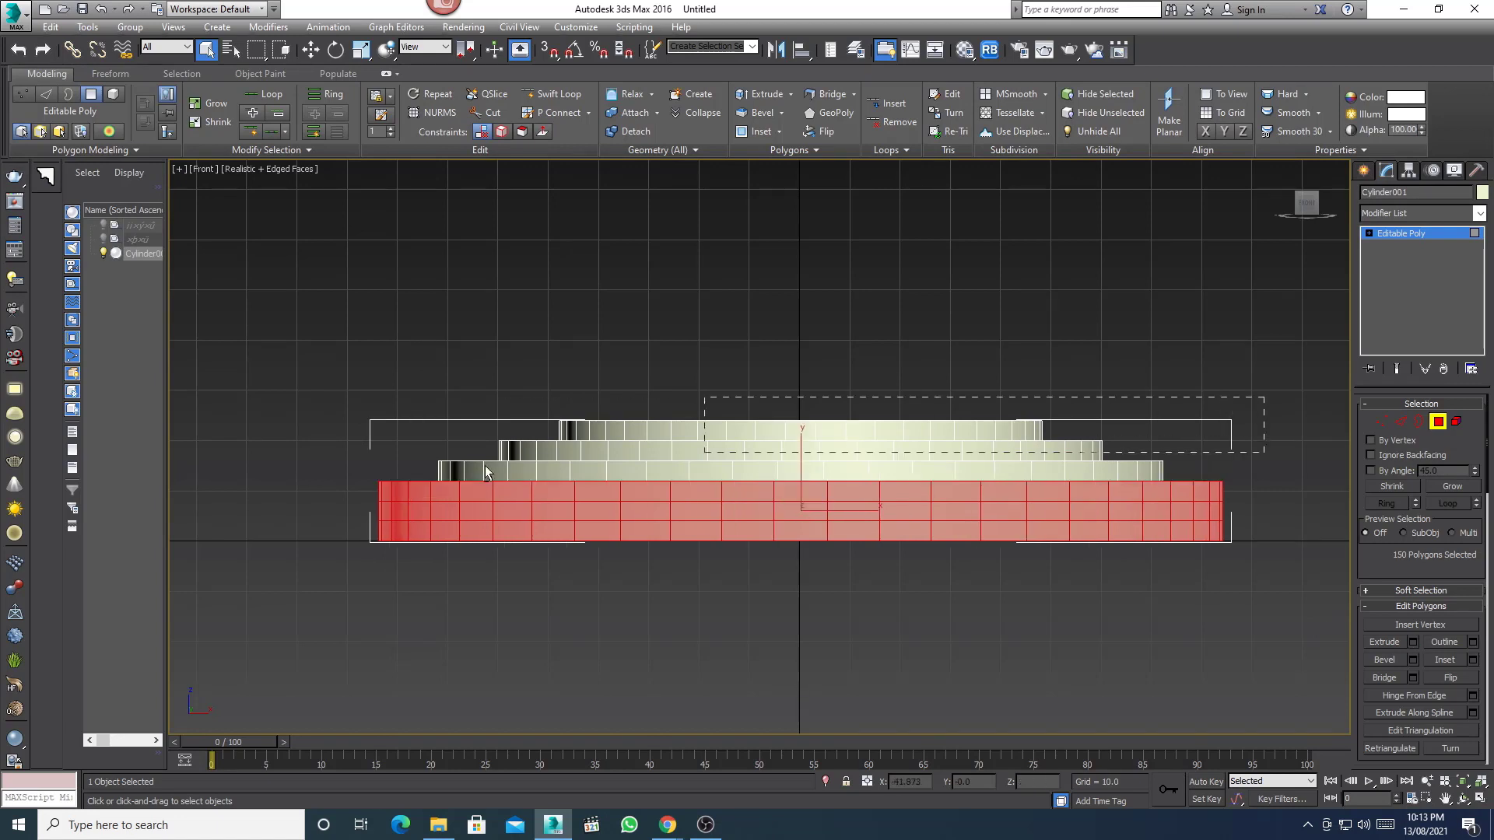
left_click_drag(259, 481, 254, 484, "alt")
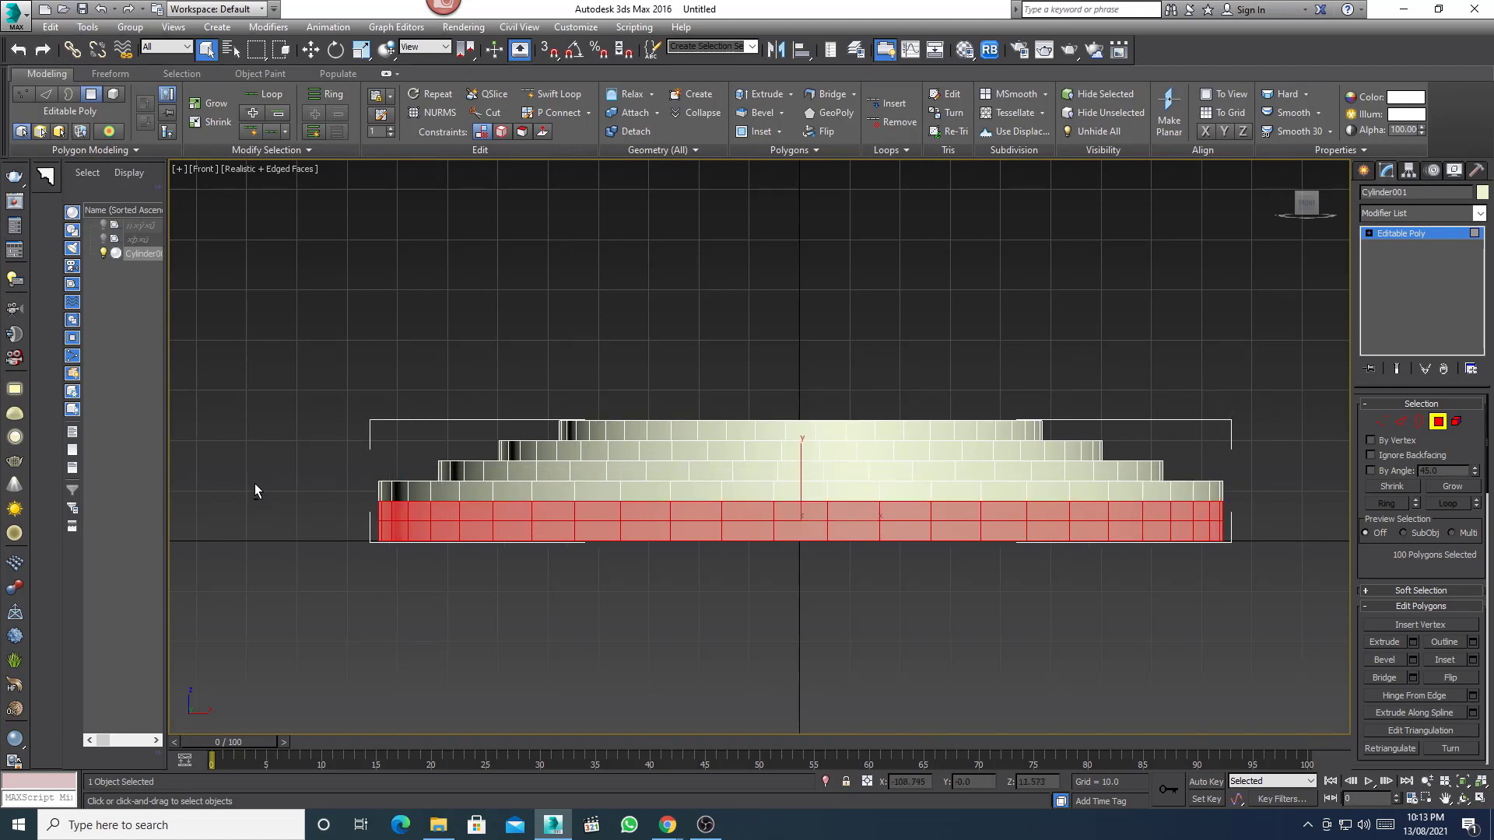
left_click(1413, 642)
left_click(768, 503)
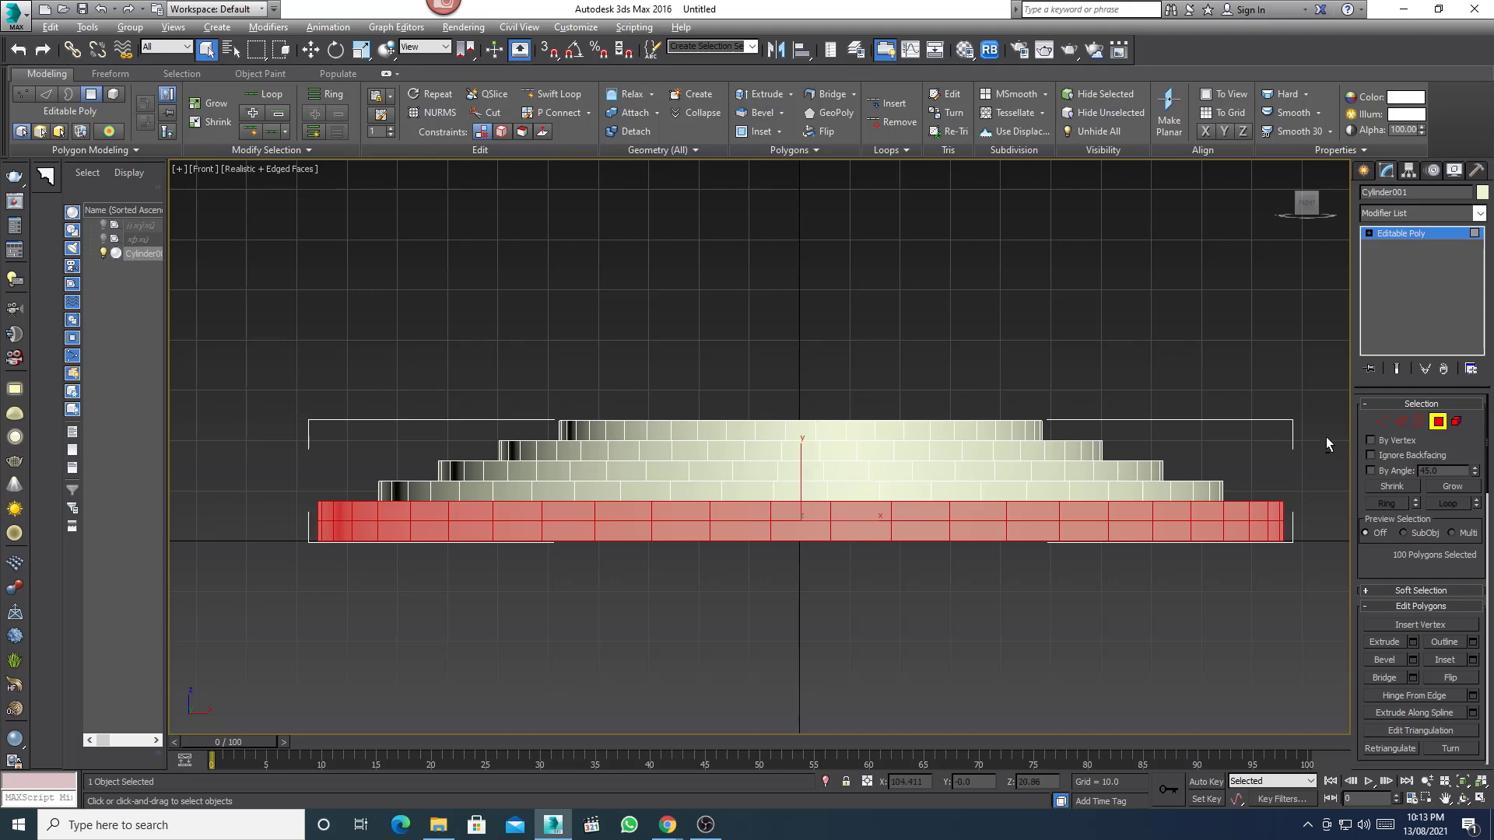
left_click_drag(226, 526, 201, 523, "alt")
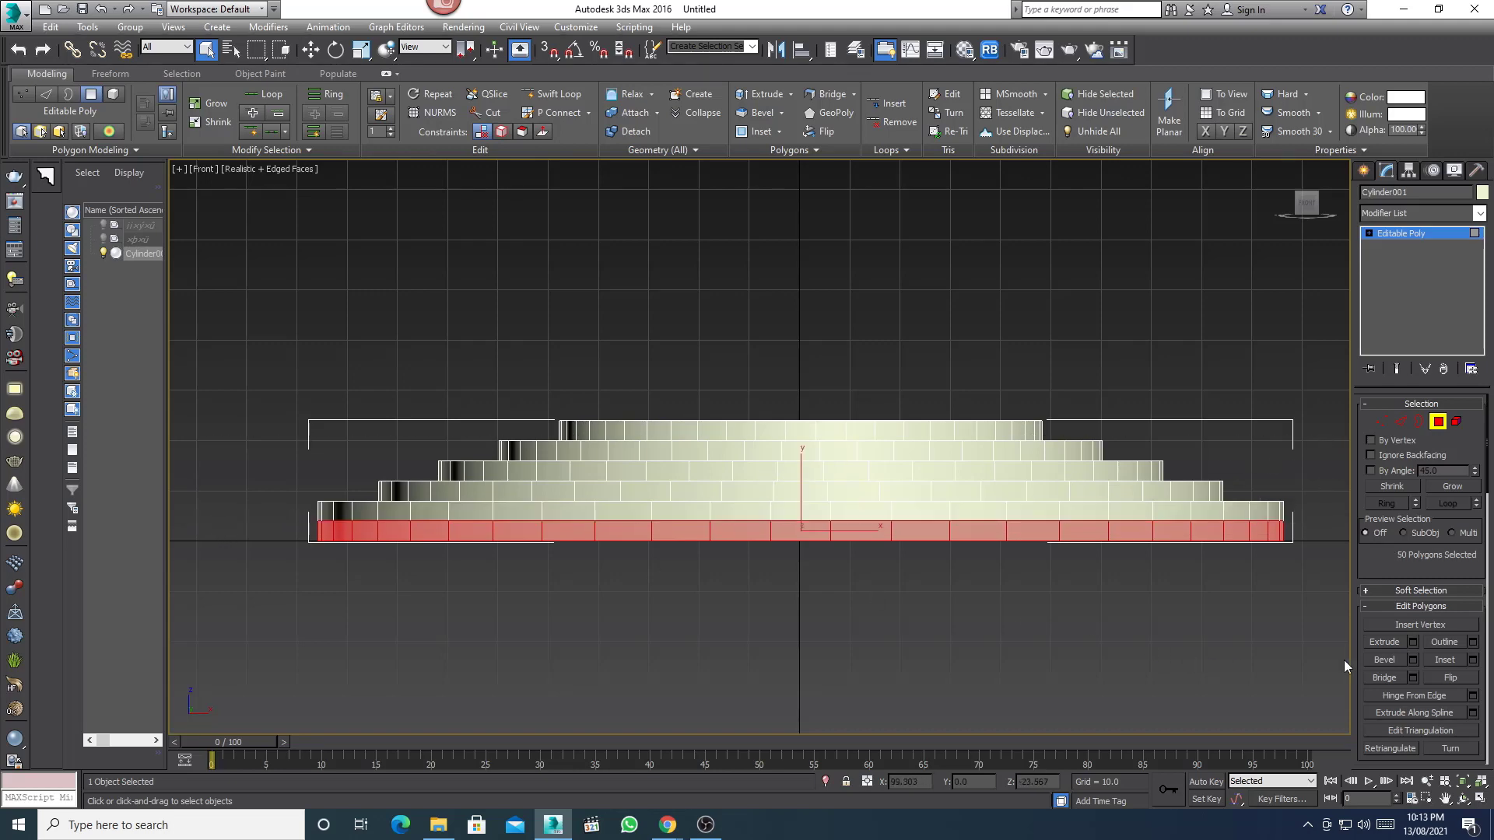
left_click(1414, 644)
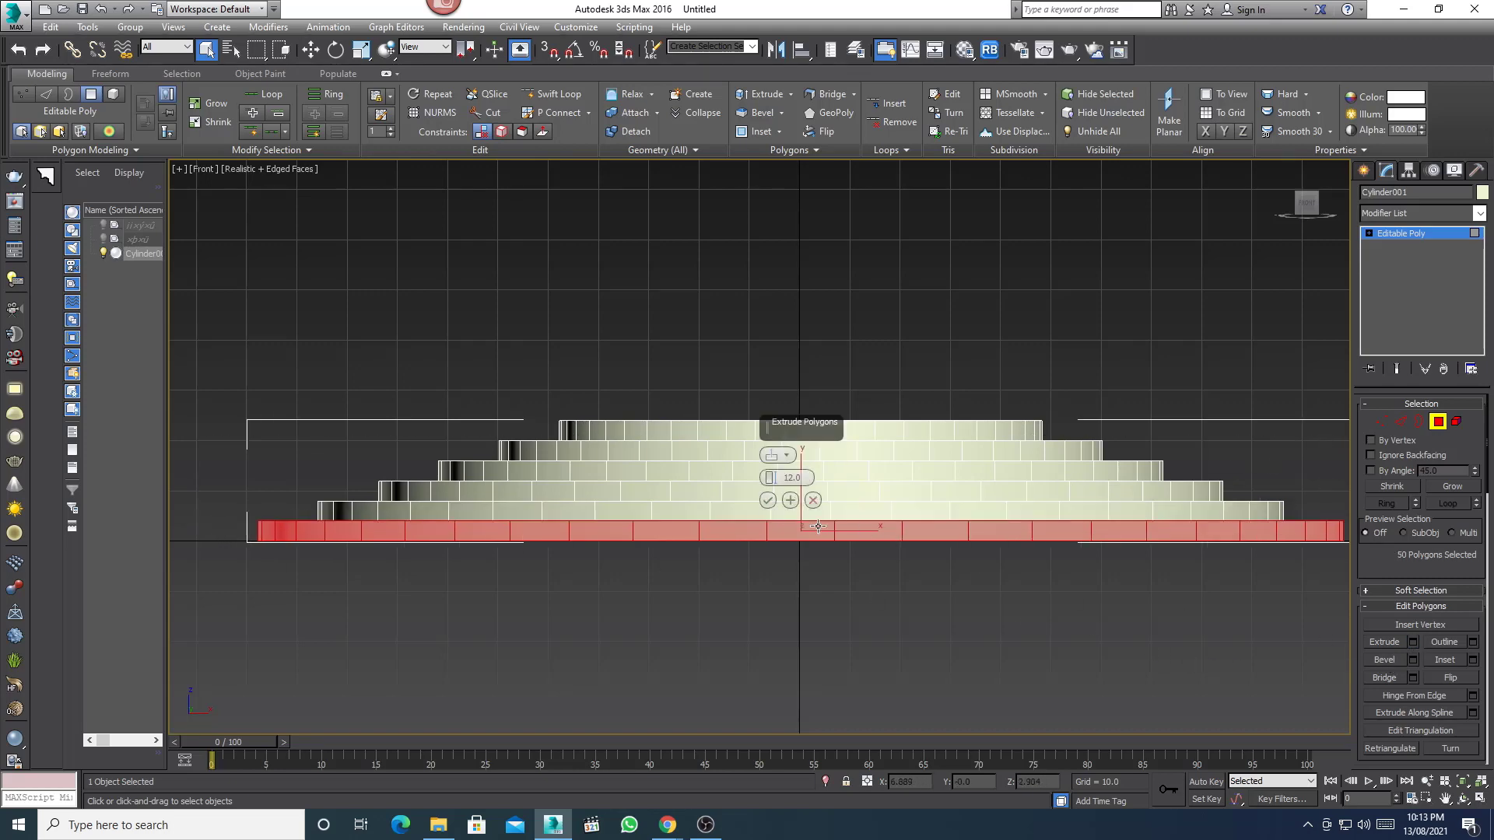
left_click(768, 500)
mouse_move(761, 550)
middle_mouse_down("alt")
mouse_move(802, 591)
mouse_move(774, 496)
middle_mouse_up("alt")
left_click(1012, 662)
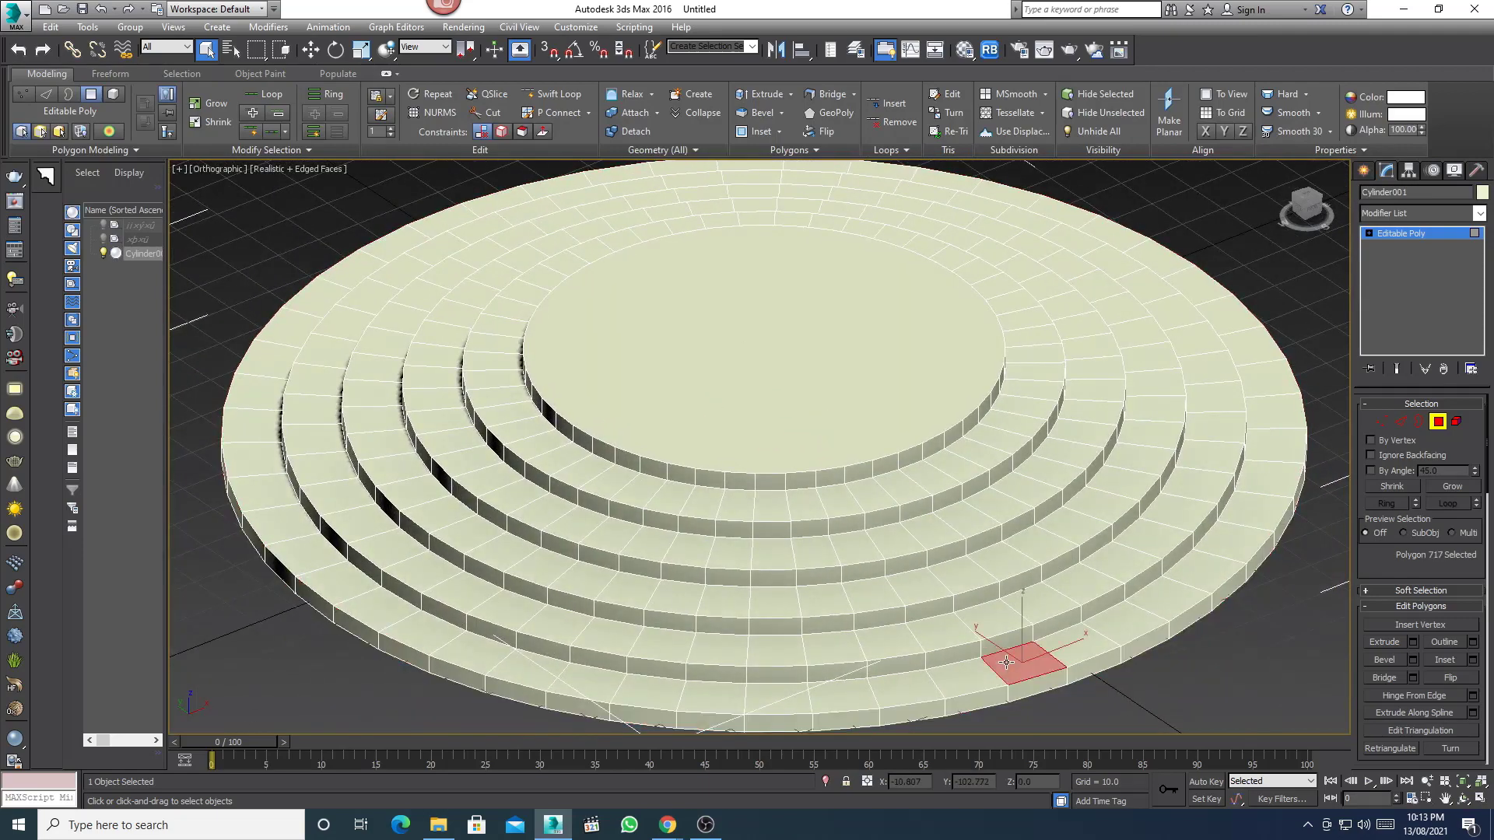
- Select the top face rings of all five steps plus the top cap
left_click(1088, 639, "shift")
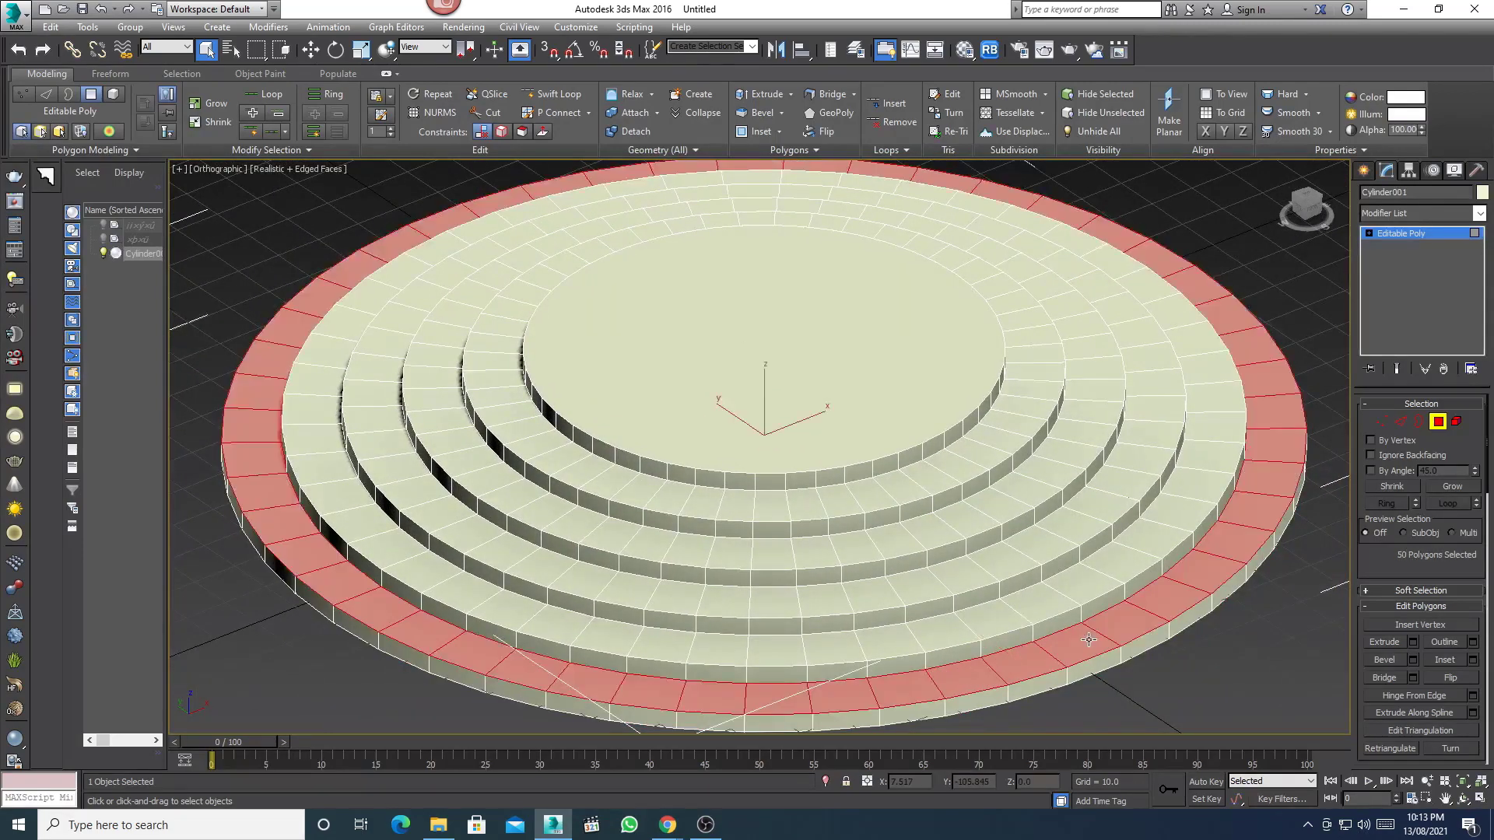
left_click(1090, 593, "ctrl")
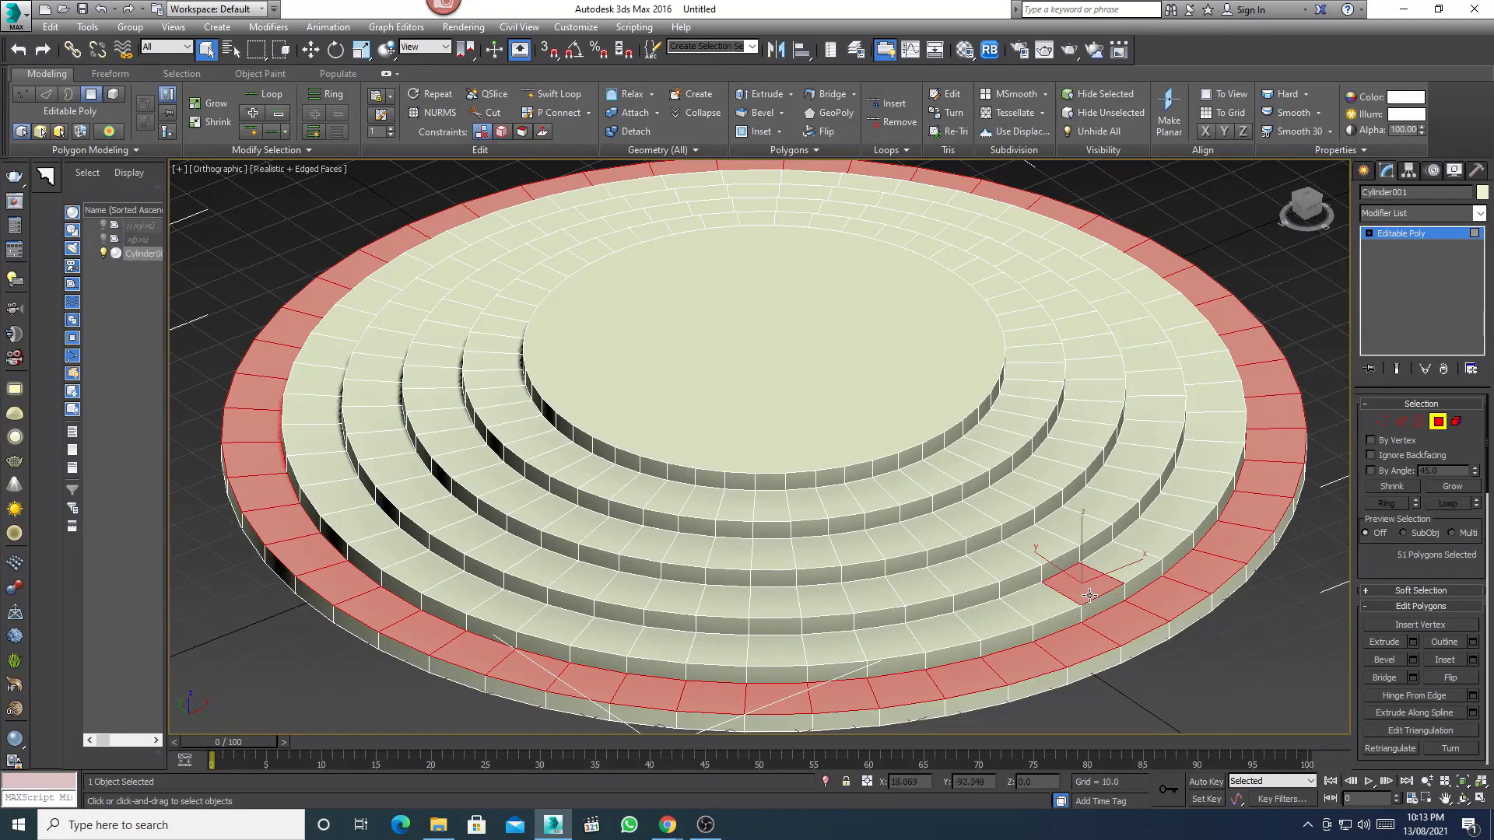
left_click(1113, 569, "shift")
left_click(1086, 510, "ctrl")
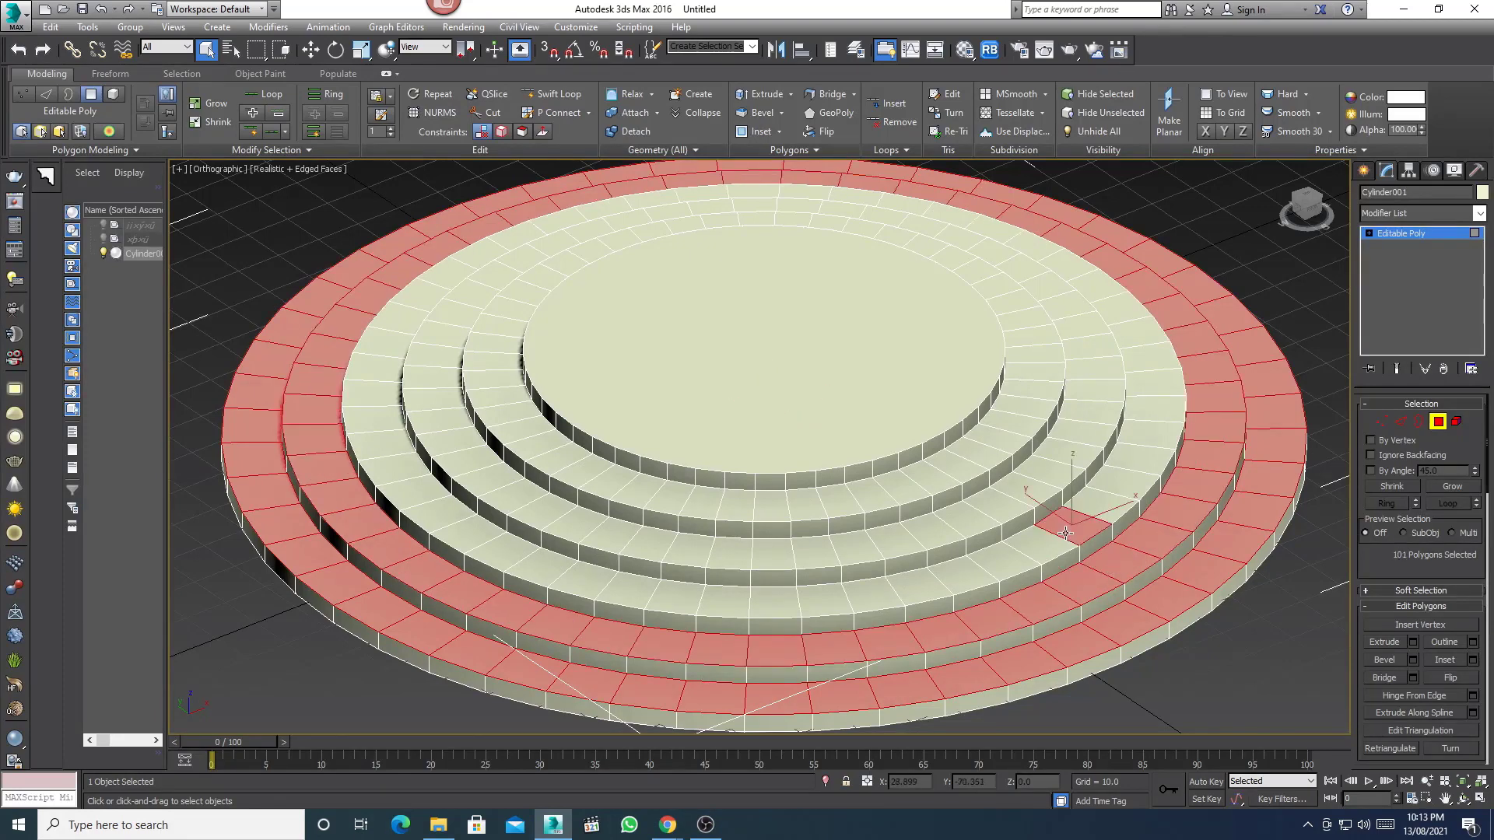
left_click(1098, 504, "shift")
left_click(1054, 473, "ctrl")
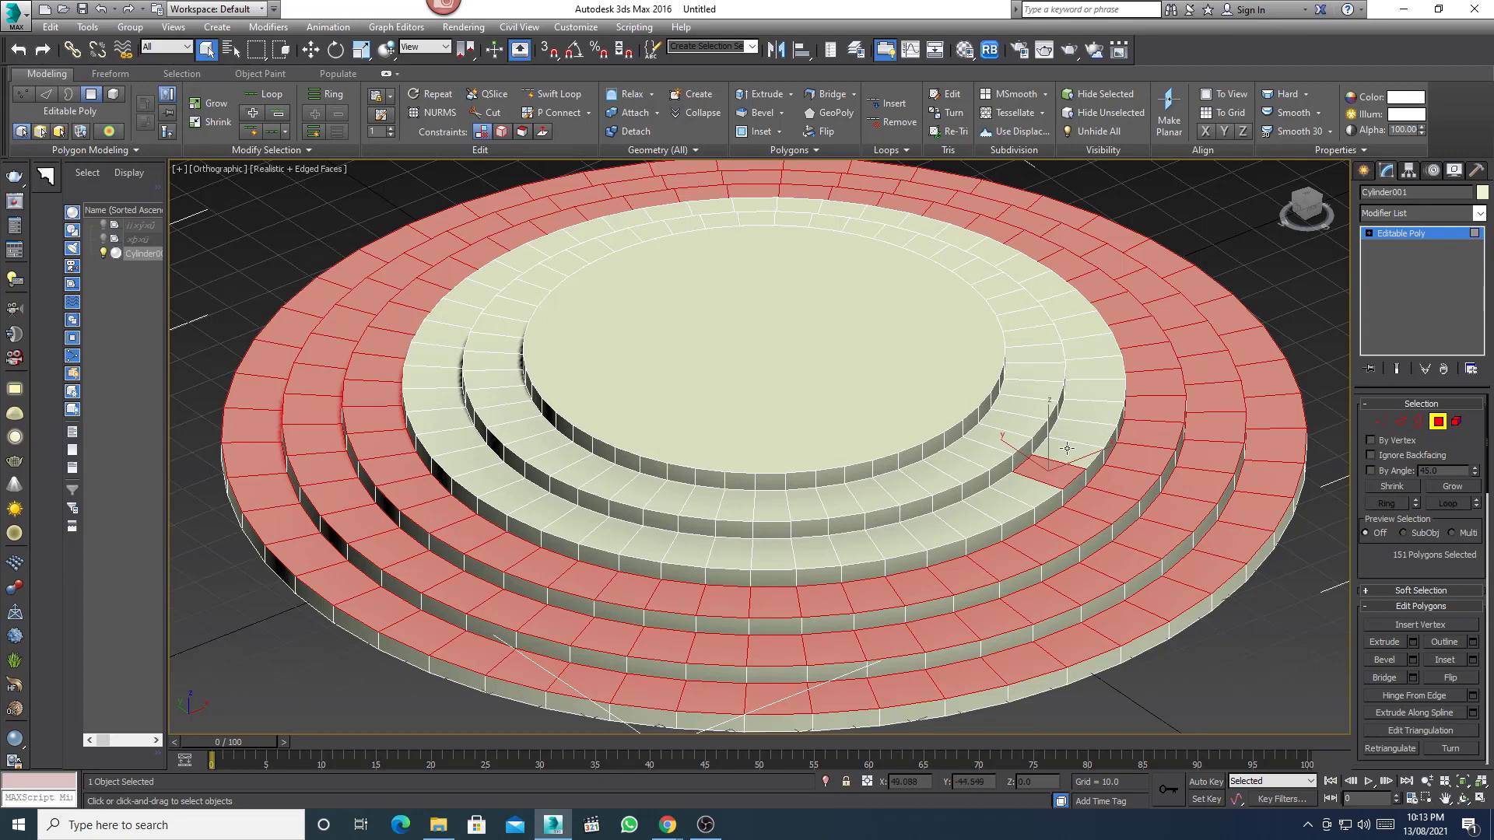
left_click(1067, 449, "shift")
left_click(996, 433, "ctrl")
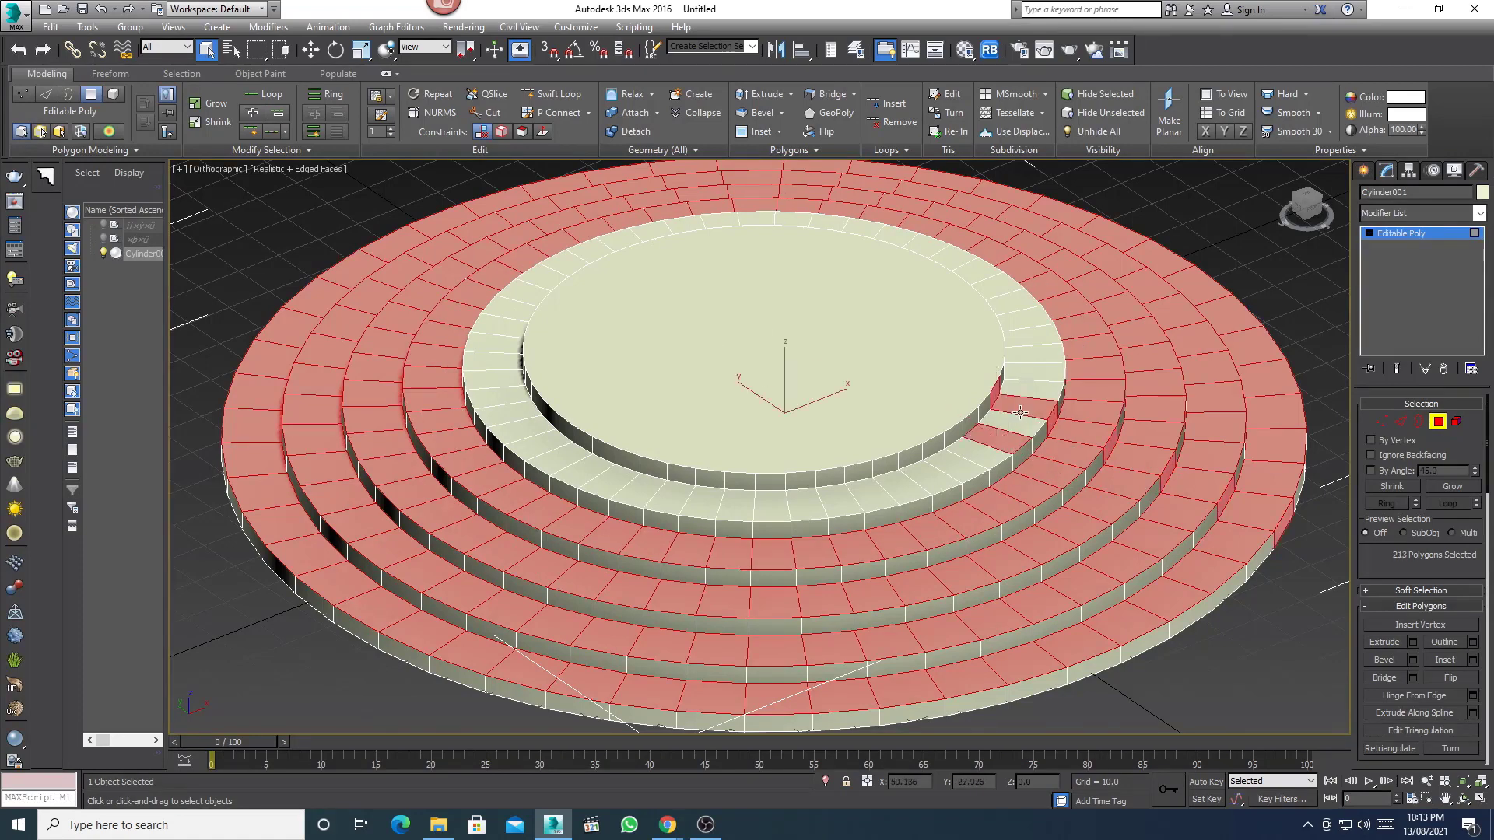
left_click(1016, 417, "shift")
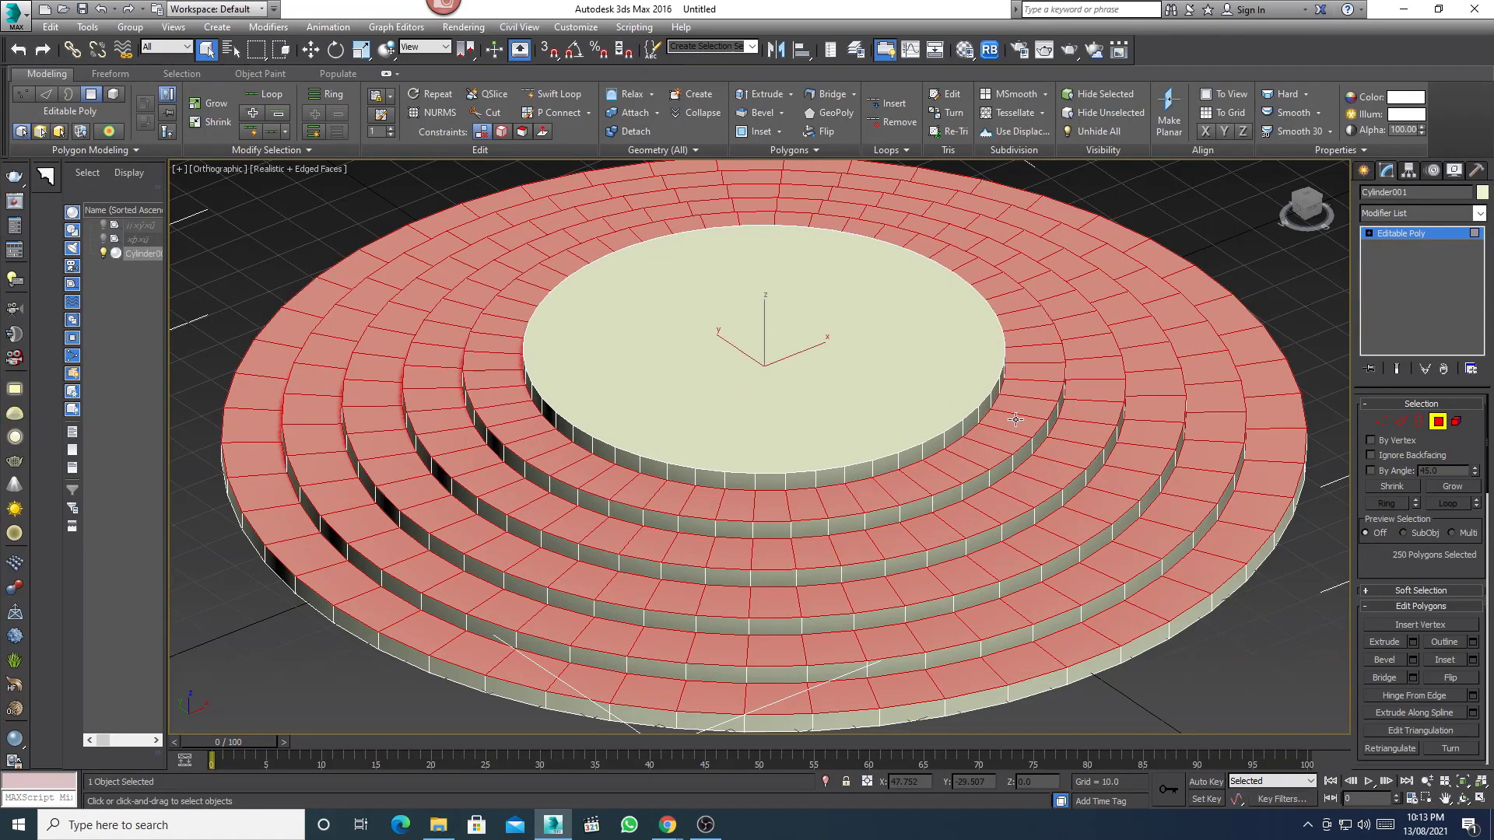
left_click(928, 407, "ctrl")
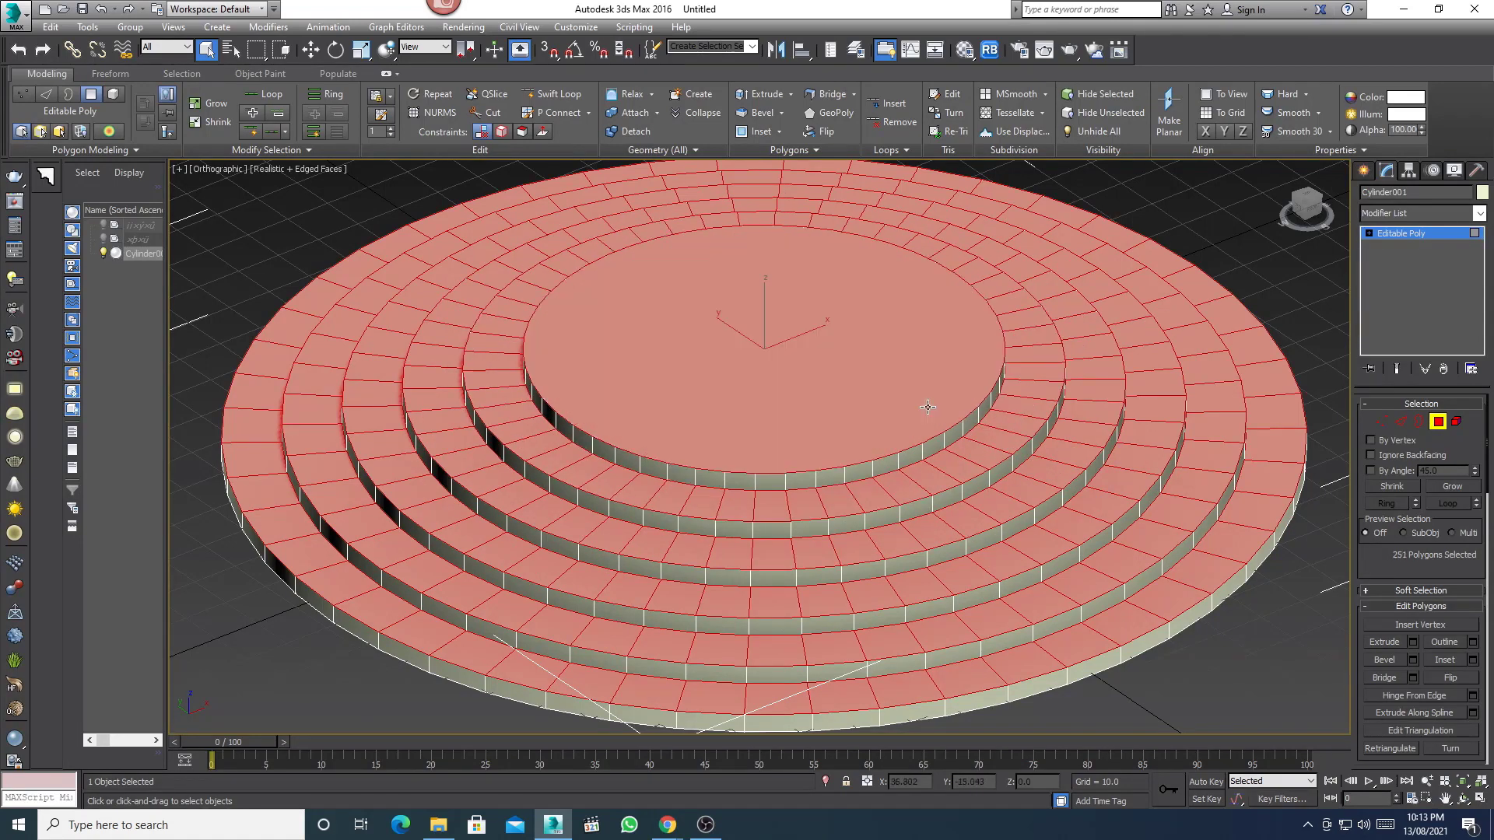
- Extrude the selected top faces by polygon with a height of 0.7
left_click(1414, 642)
left_click(778, 455)
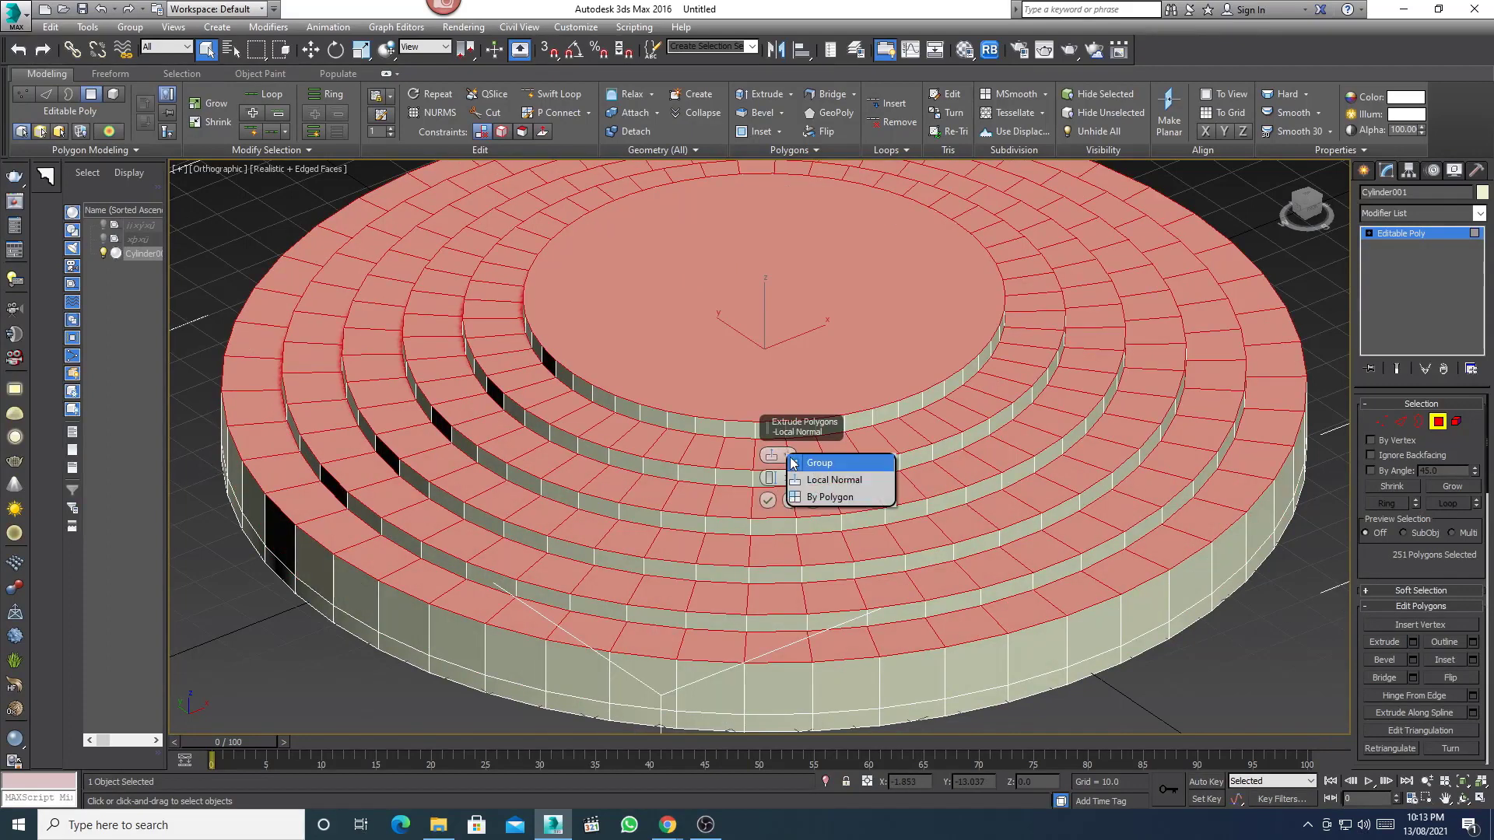
left_click(802, 502)
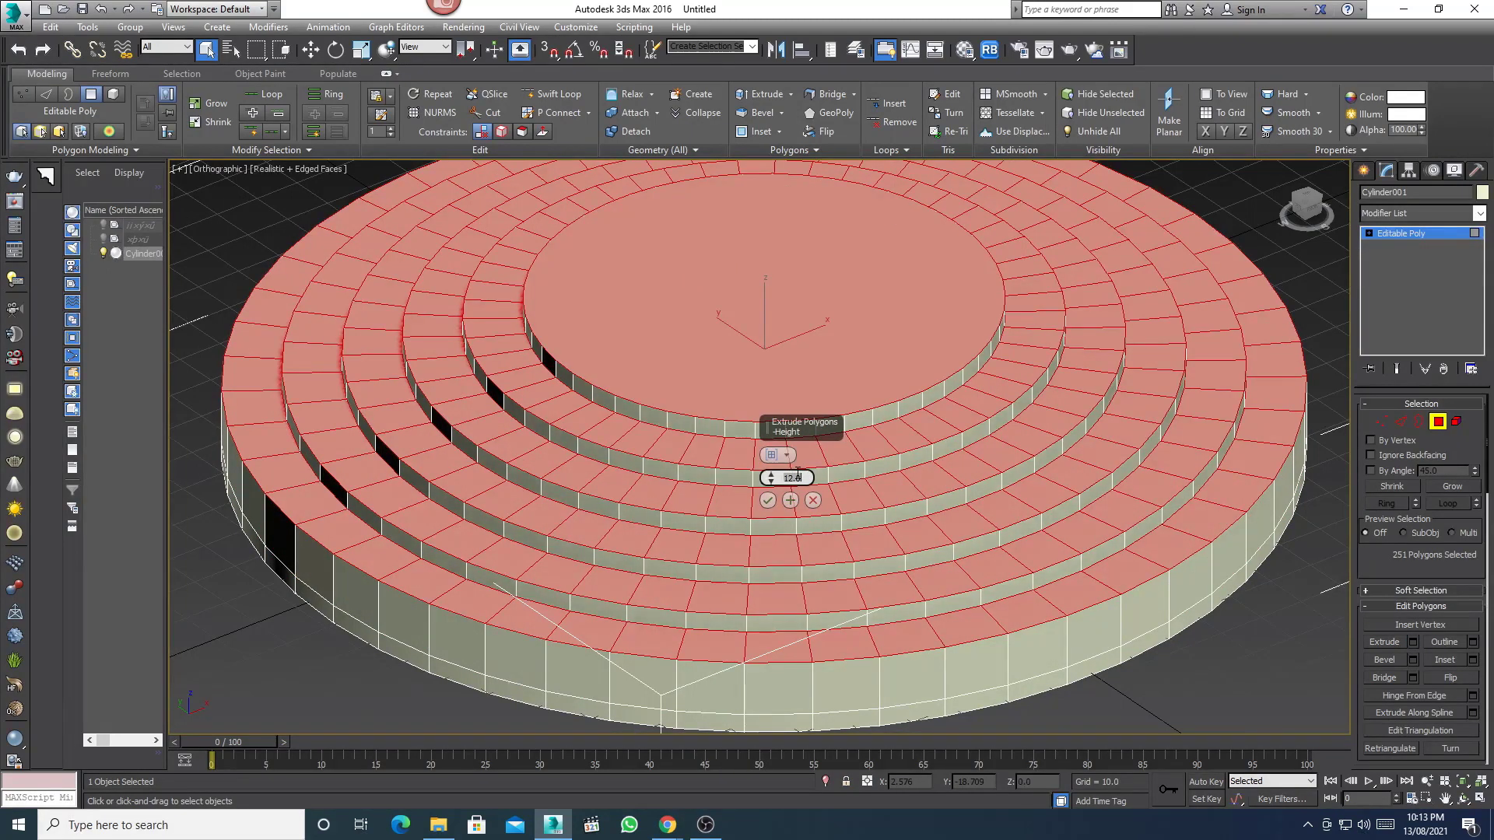
type("7")
key("Return")
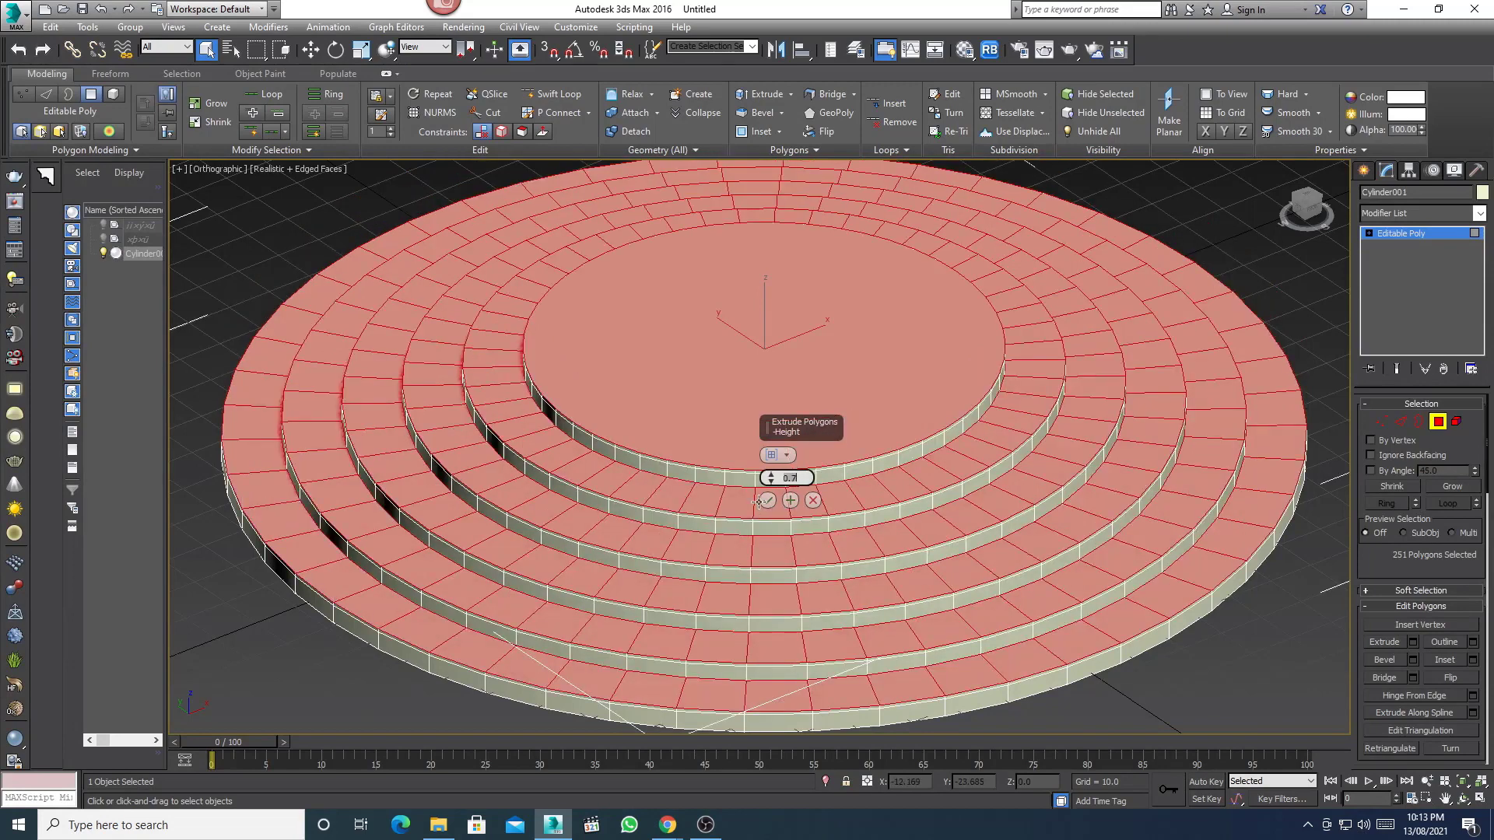
- Apply the 0.7 top extrusion and select the side rings of the upper four tiers
left_click(768, 500)
scroll(747, 483, "up", 3)
scroll(738, 465, "up", 3)
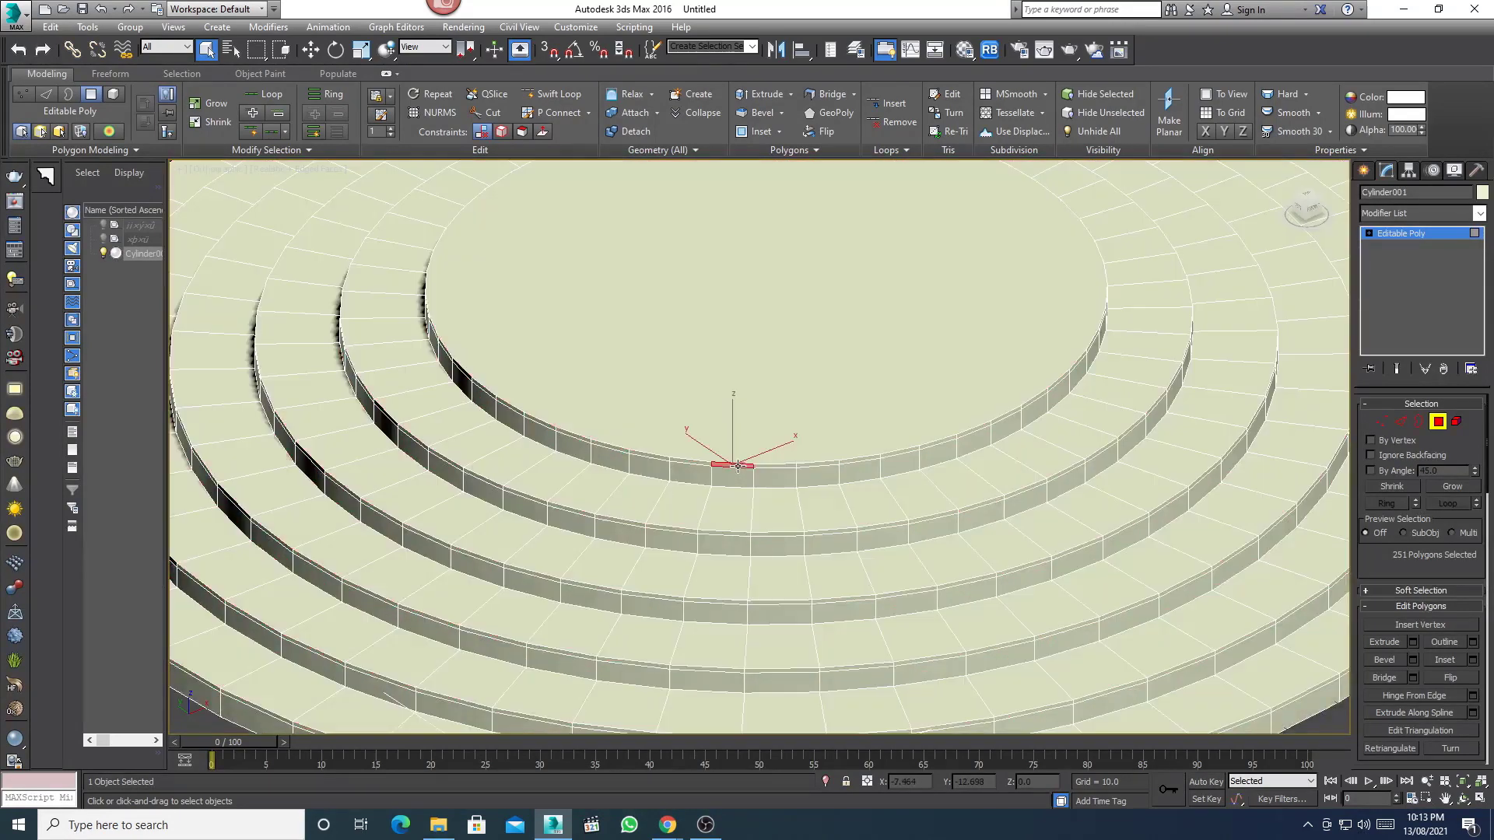
left_click(767, 467, "shift")
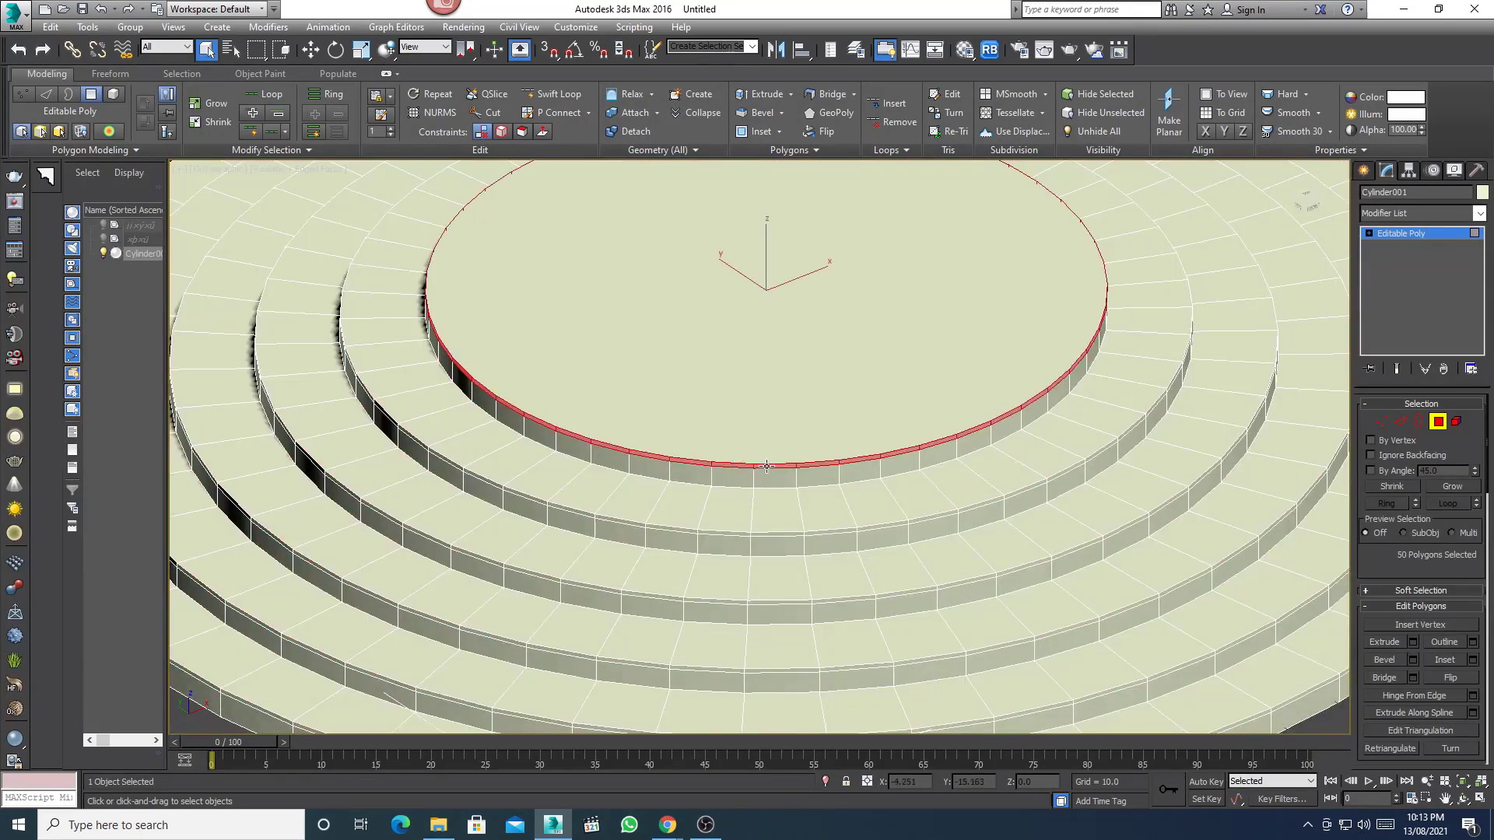
left_click(778, 535, "ctrl")
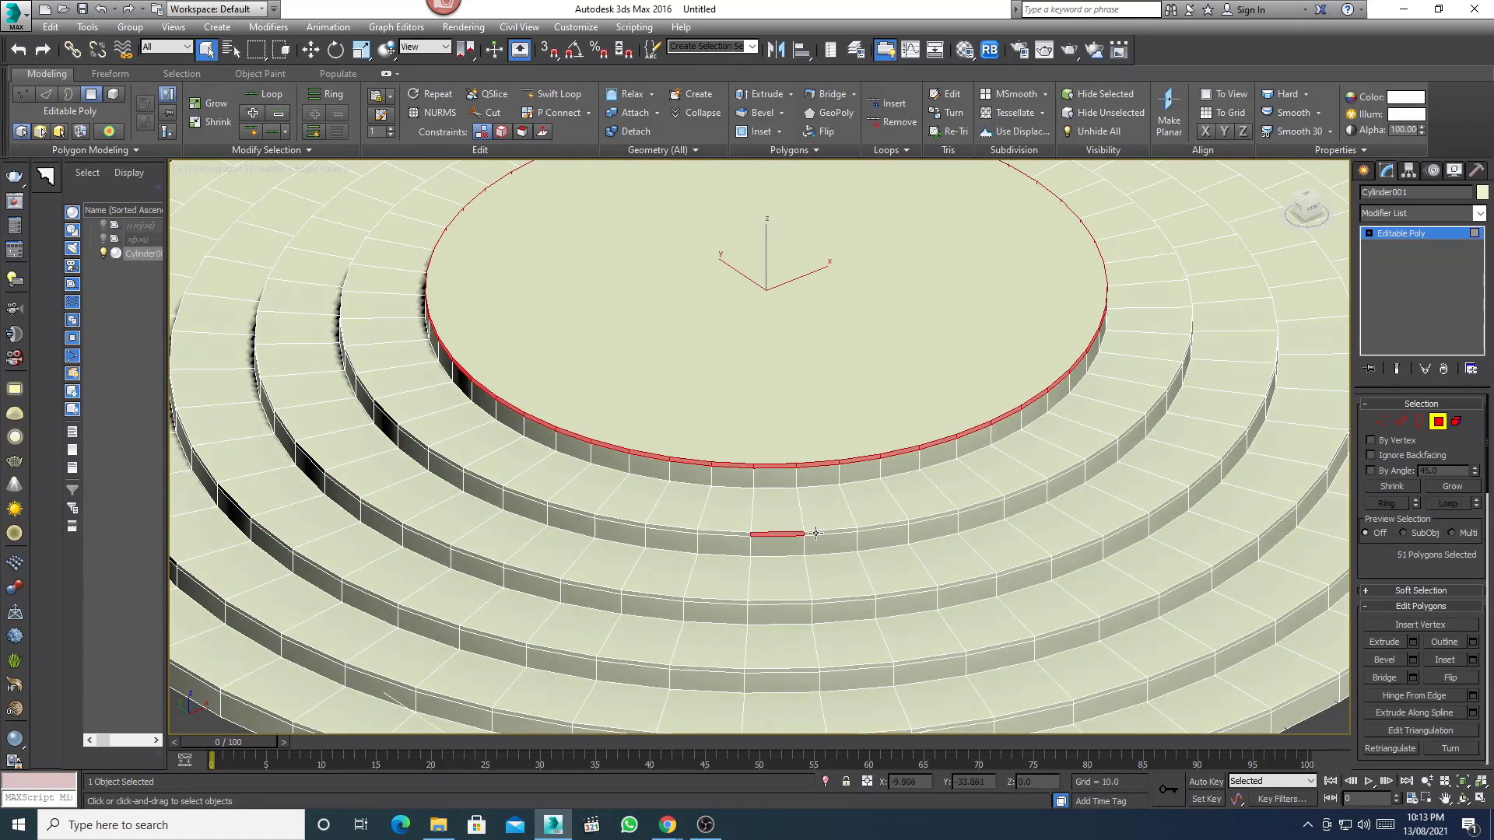
left_click(832, 602, "ctrl")
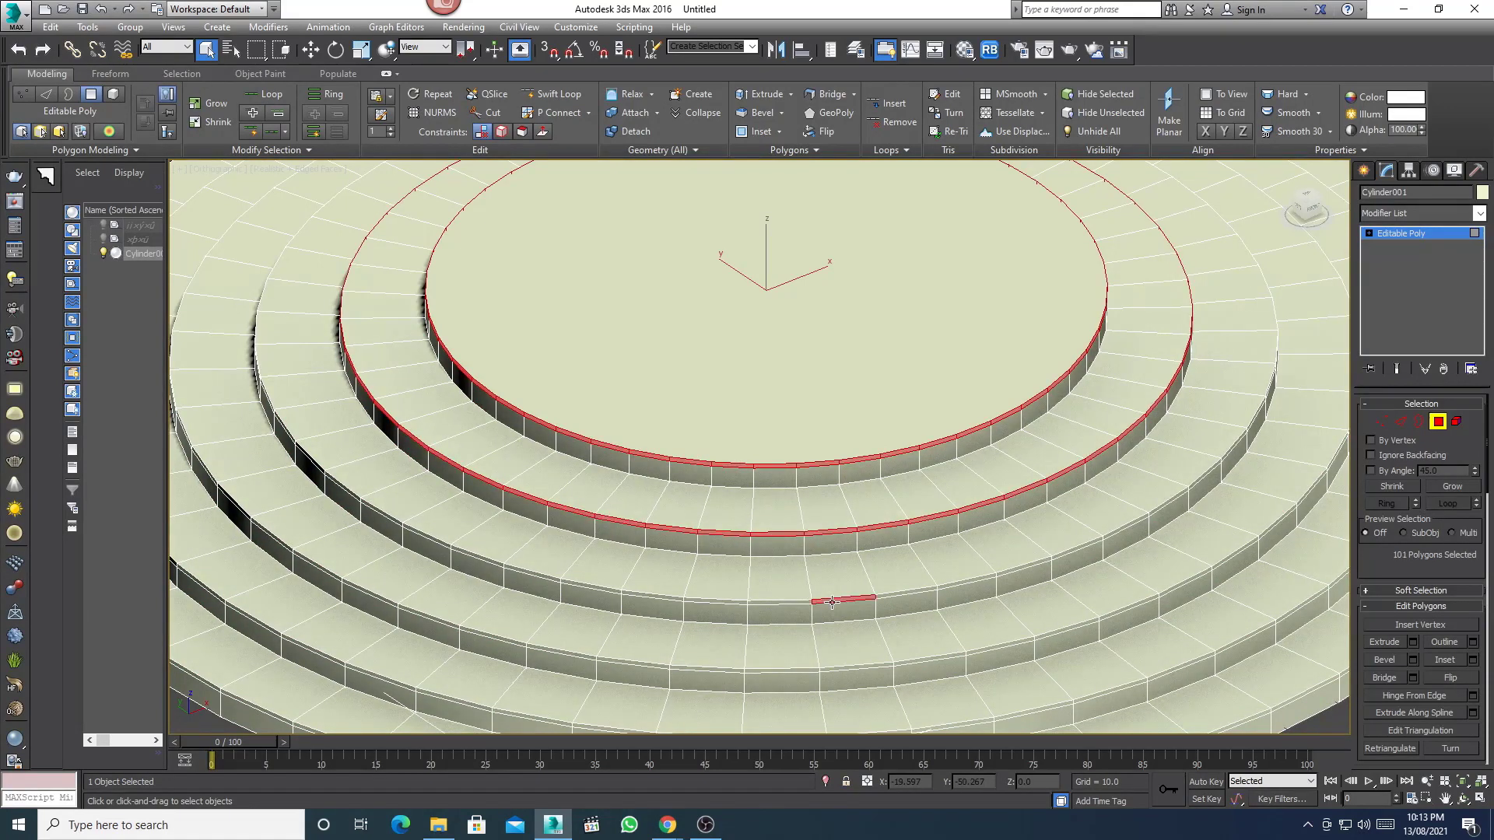
left_click(914, 592, "shift")
left_click(917, 662, "ctrl")
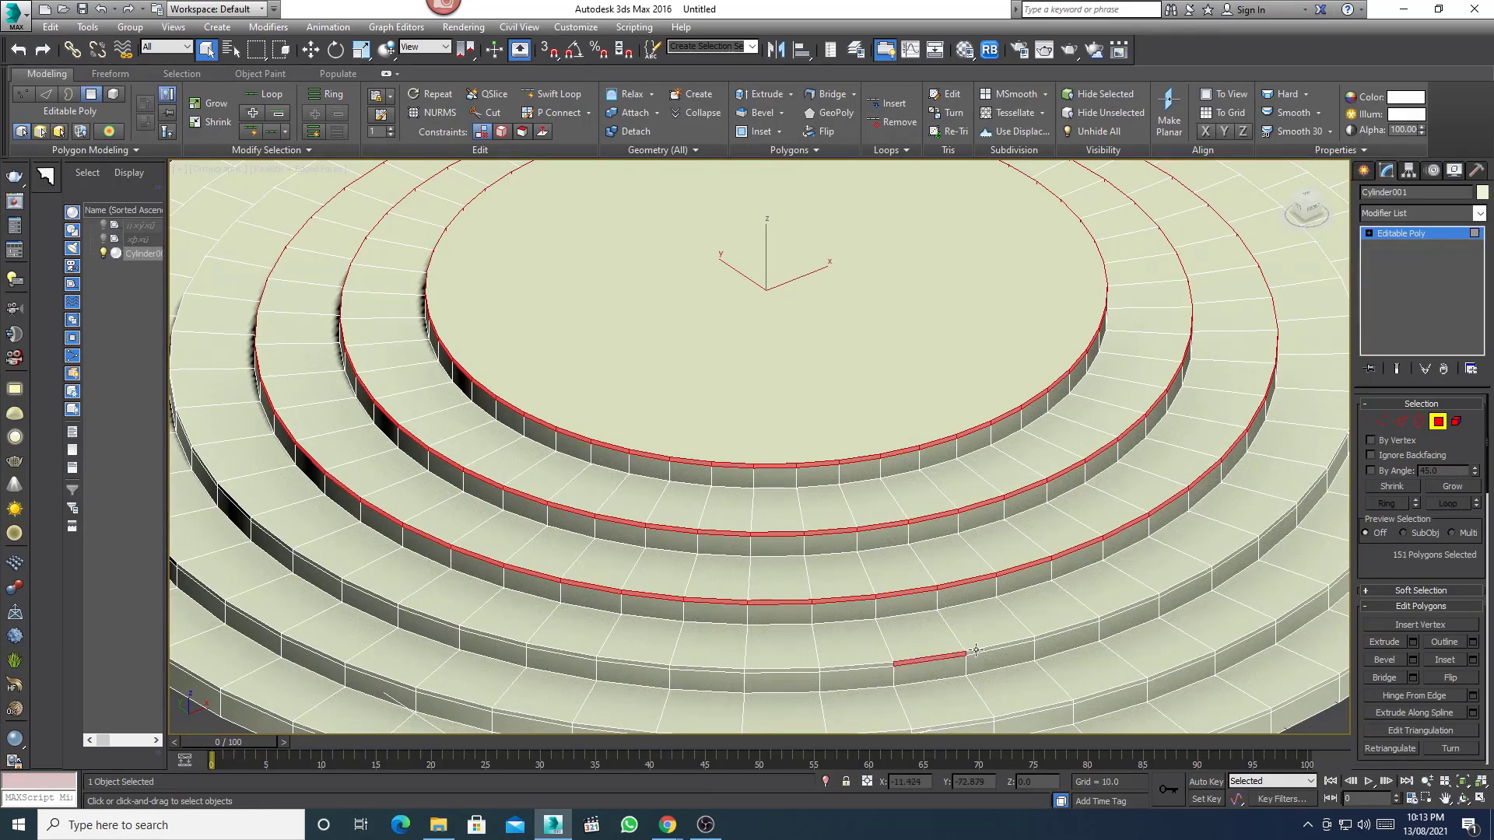
left_click(980, 651, "shift")
- Add the fifth and outer side rings and group-extrude all 300 side polygons by 0.7
scroll(976, 666, "up", 1)
scroll(950, 634, "up", 2)
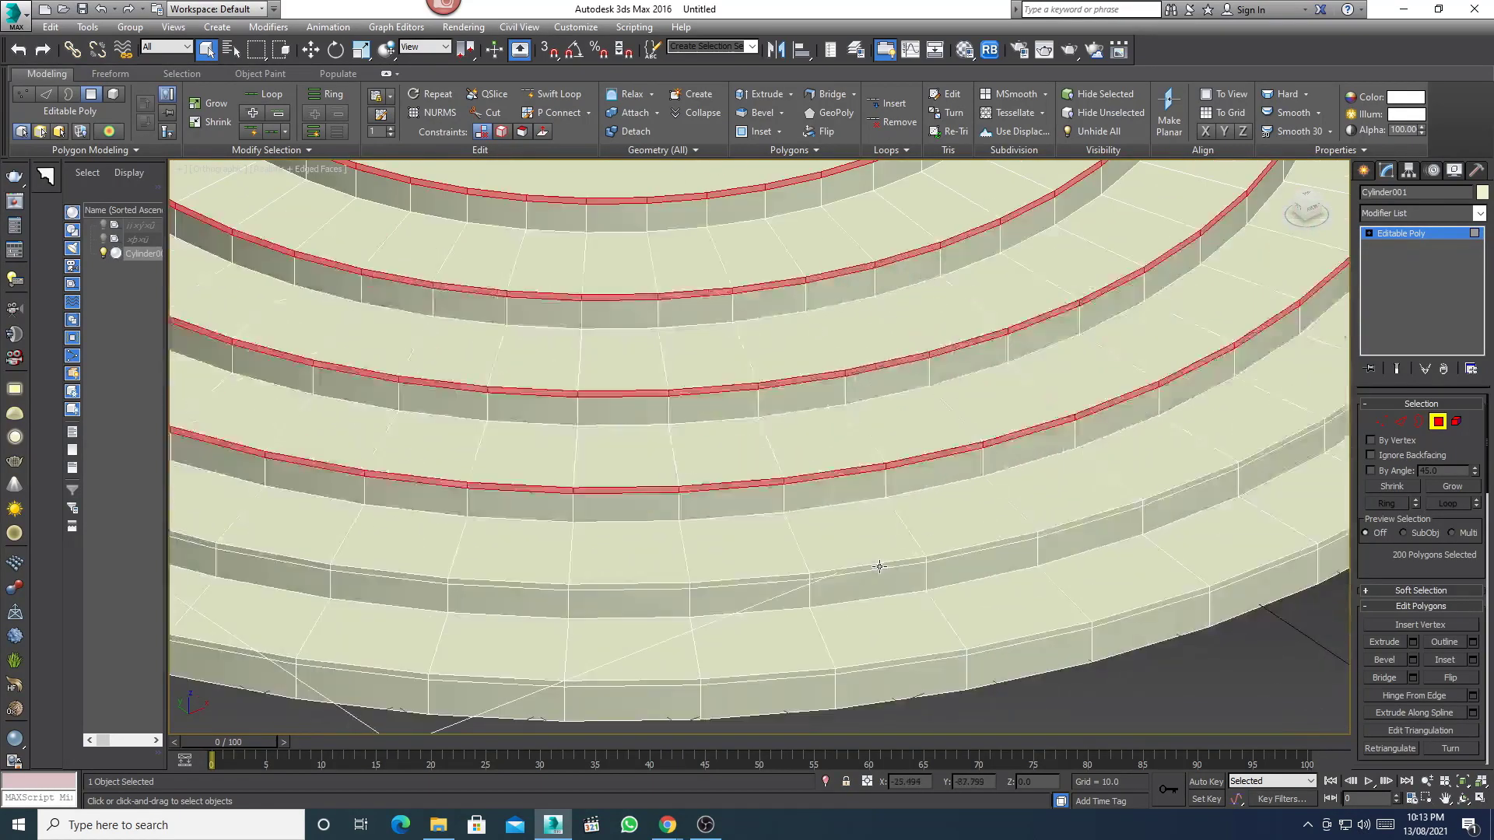
left_click(880, 567, "ctrl")
left_click(960, 556, "shift")
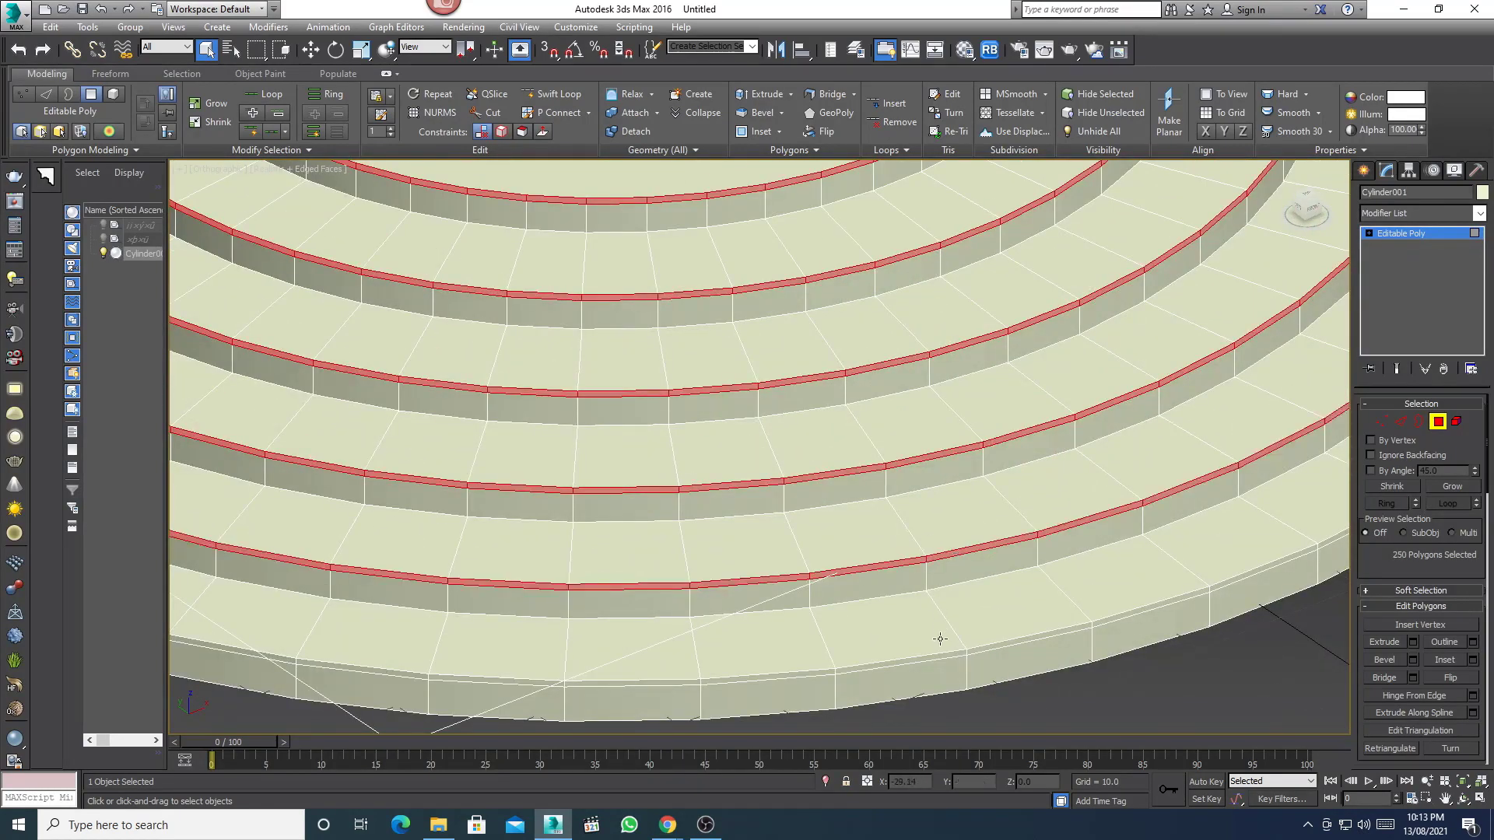
left_click(938, 657, "ctrl")
left_click(992, 646, "shift")
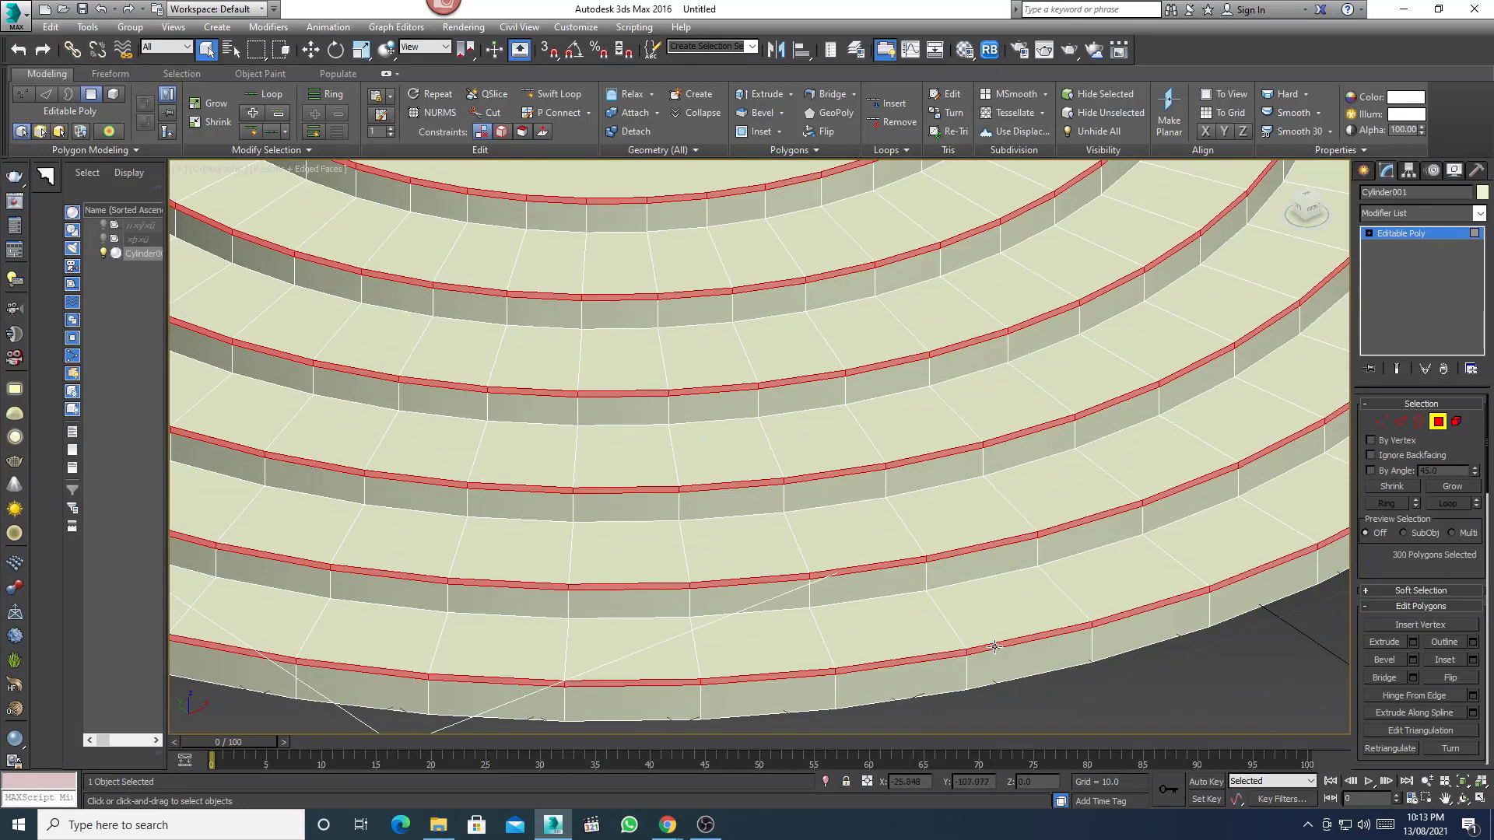
left_click(1413, 642)
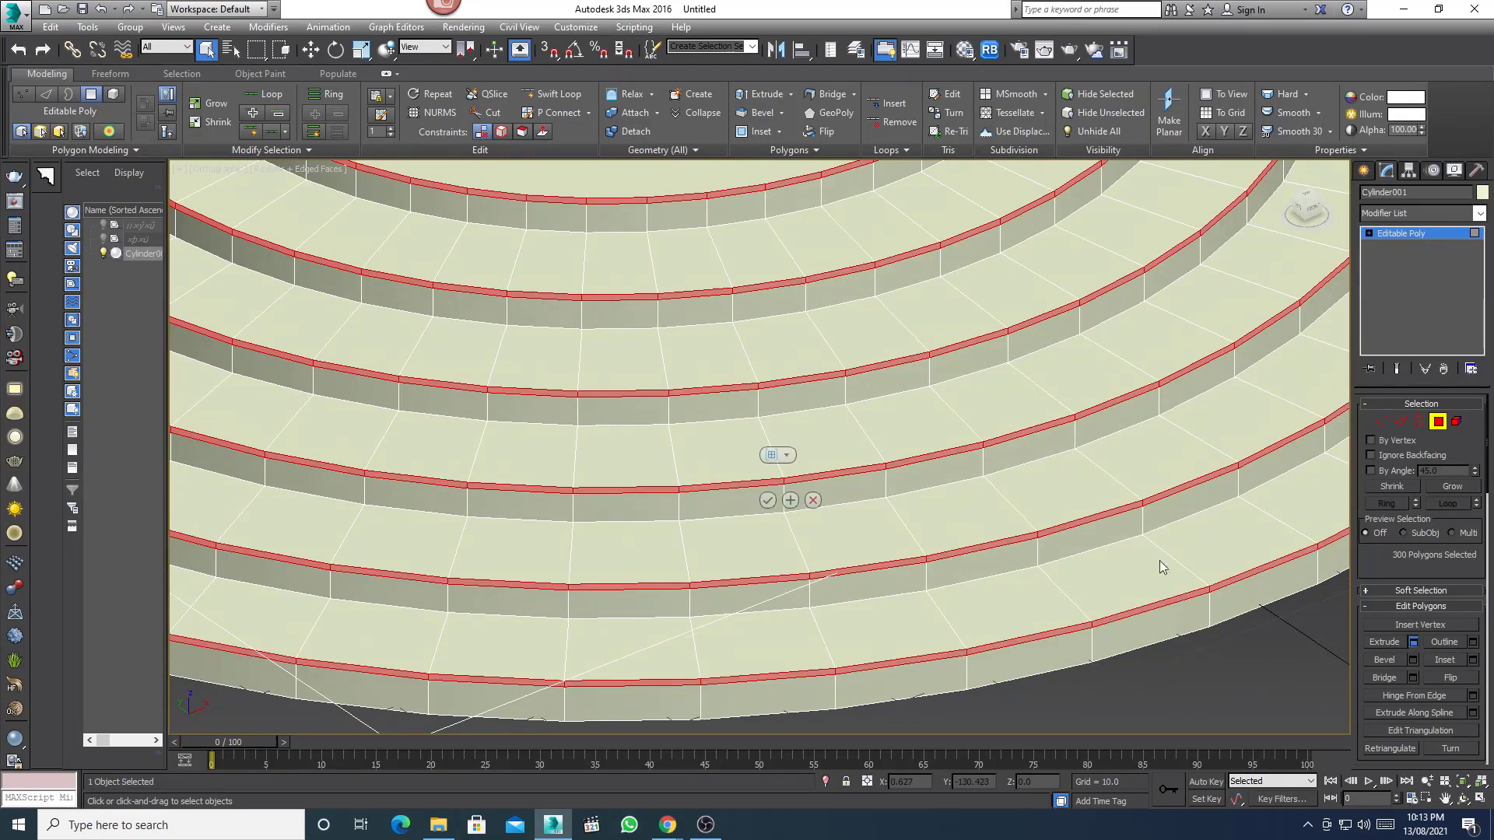
left_click(788, 457)
left_click(794, 484)
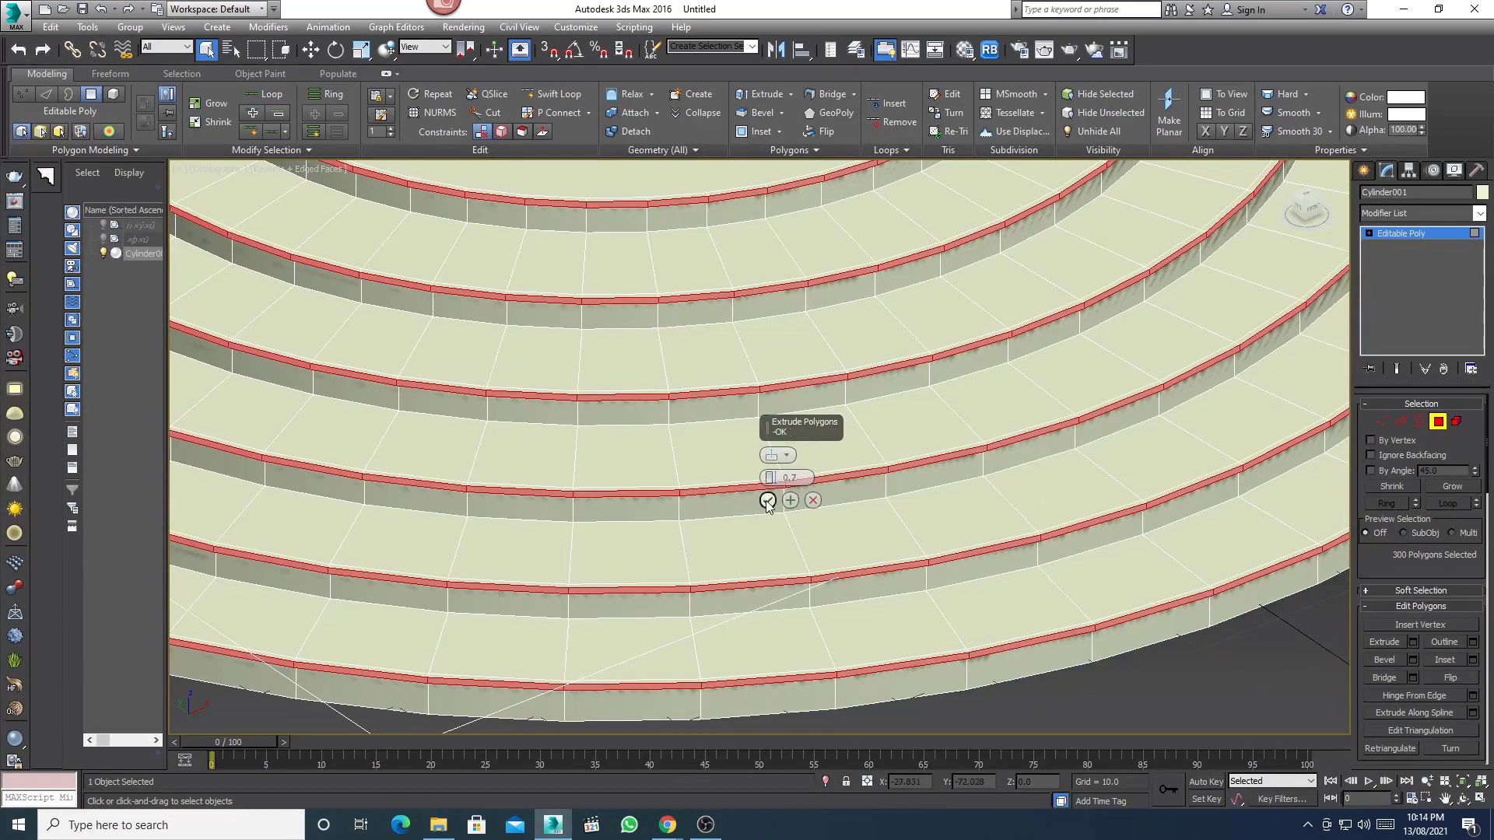
left_click(767, 500)
- Exit polygon mode and orbit to a flatter view of the stepped base
scroll(726, 517, "down", 5)
left_click(1438, 421)
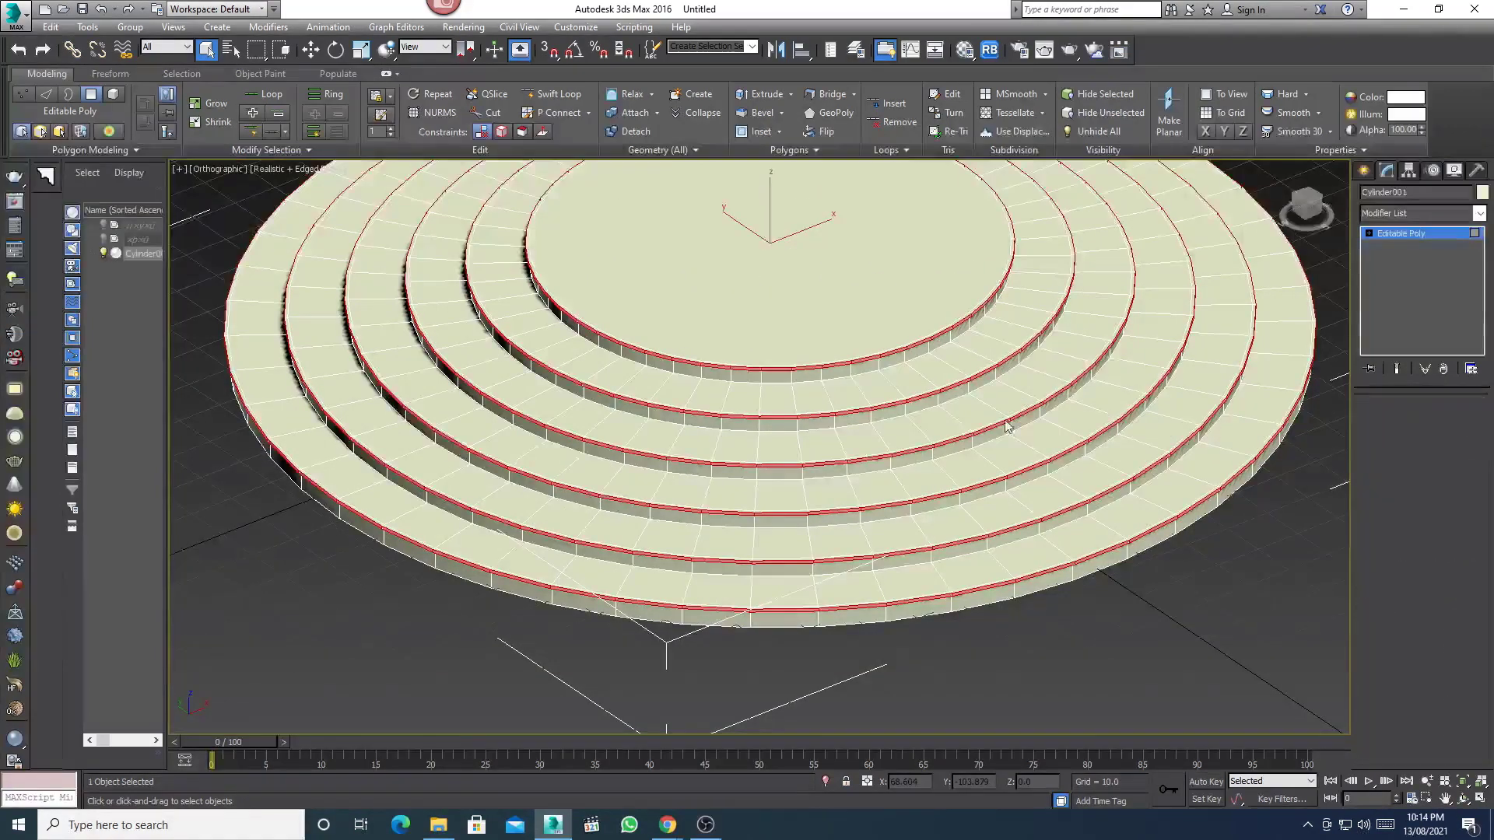
scroll(894, 472, "down", 5)
mouse_move(894, 472)
middle_mouse_down("alt")
mouse_move(854, 483)
mouse_move(860, 521)
middle_mouse_up("alt")
- Start a small cylinder at the base's centre in a wireframe Top view
key("t")
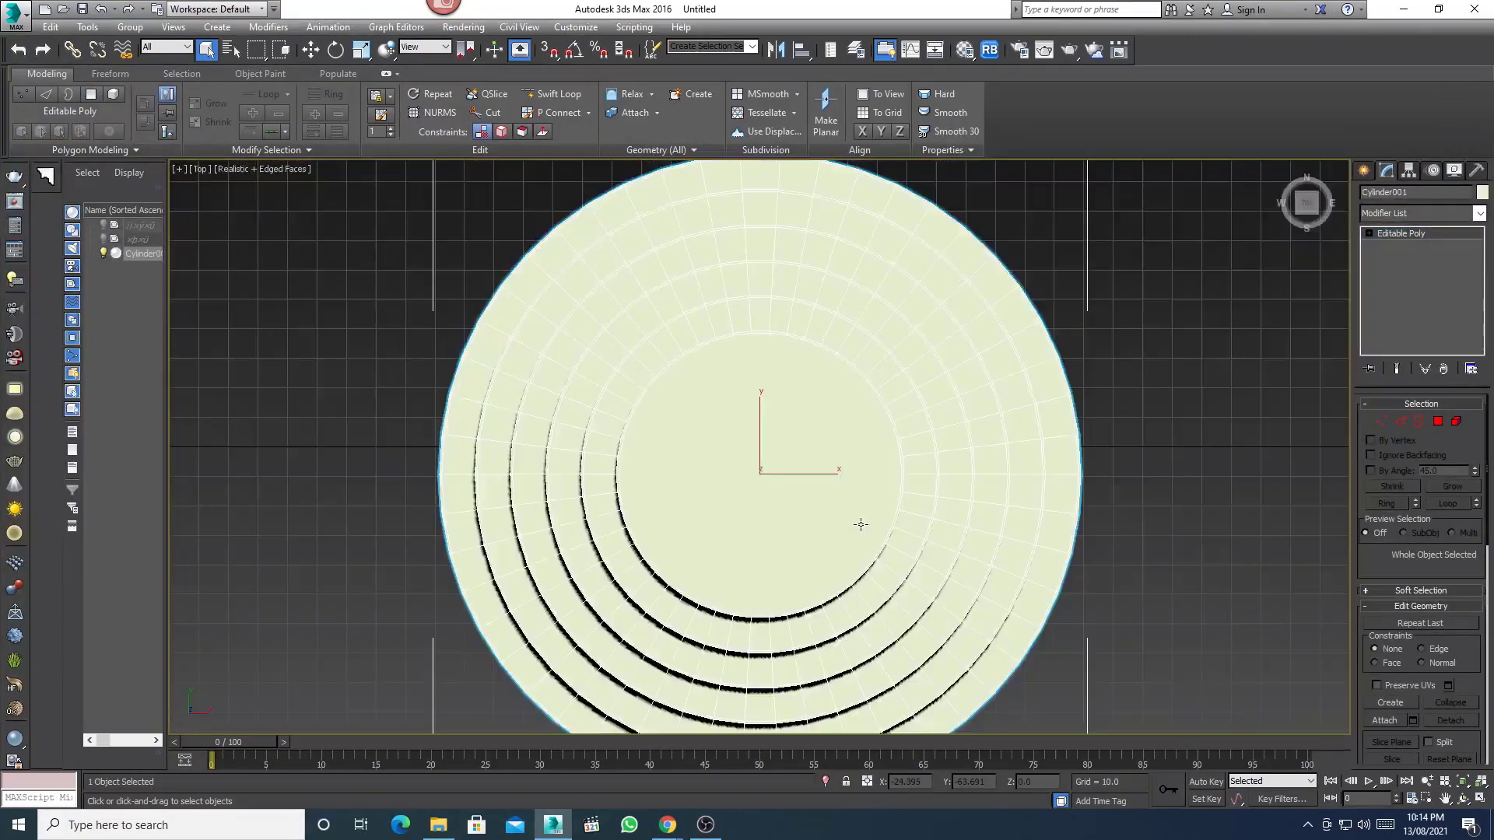
left_click(1114, 435)
left_click(1364, 170)
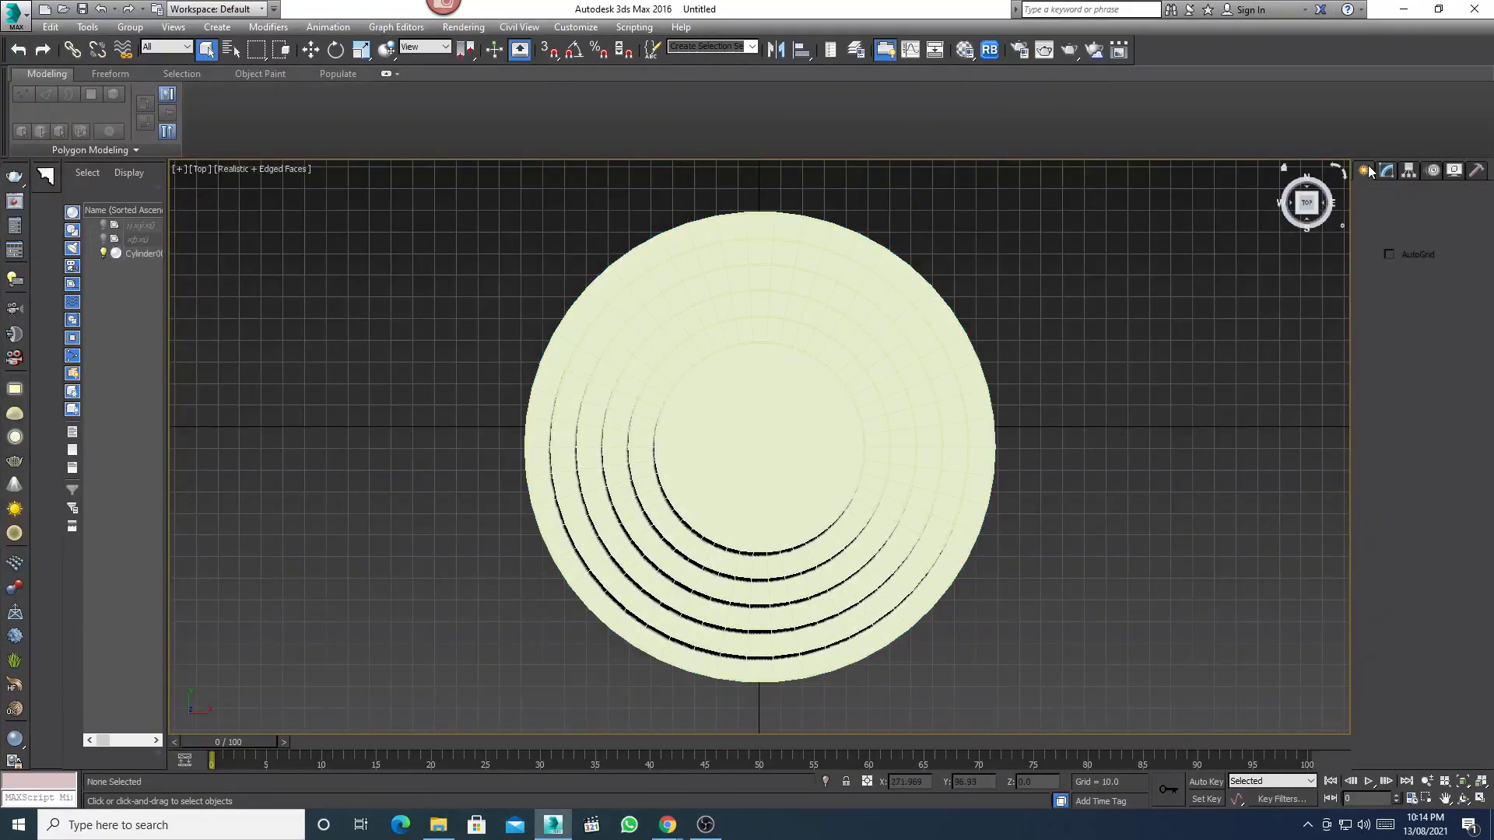
left_click(1390, 303)
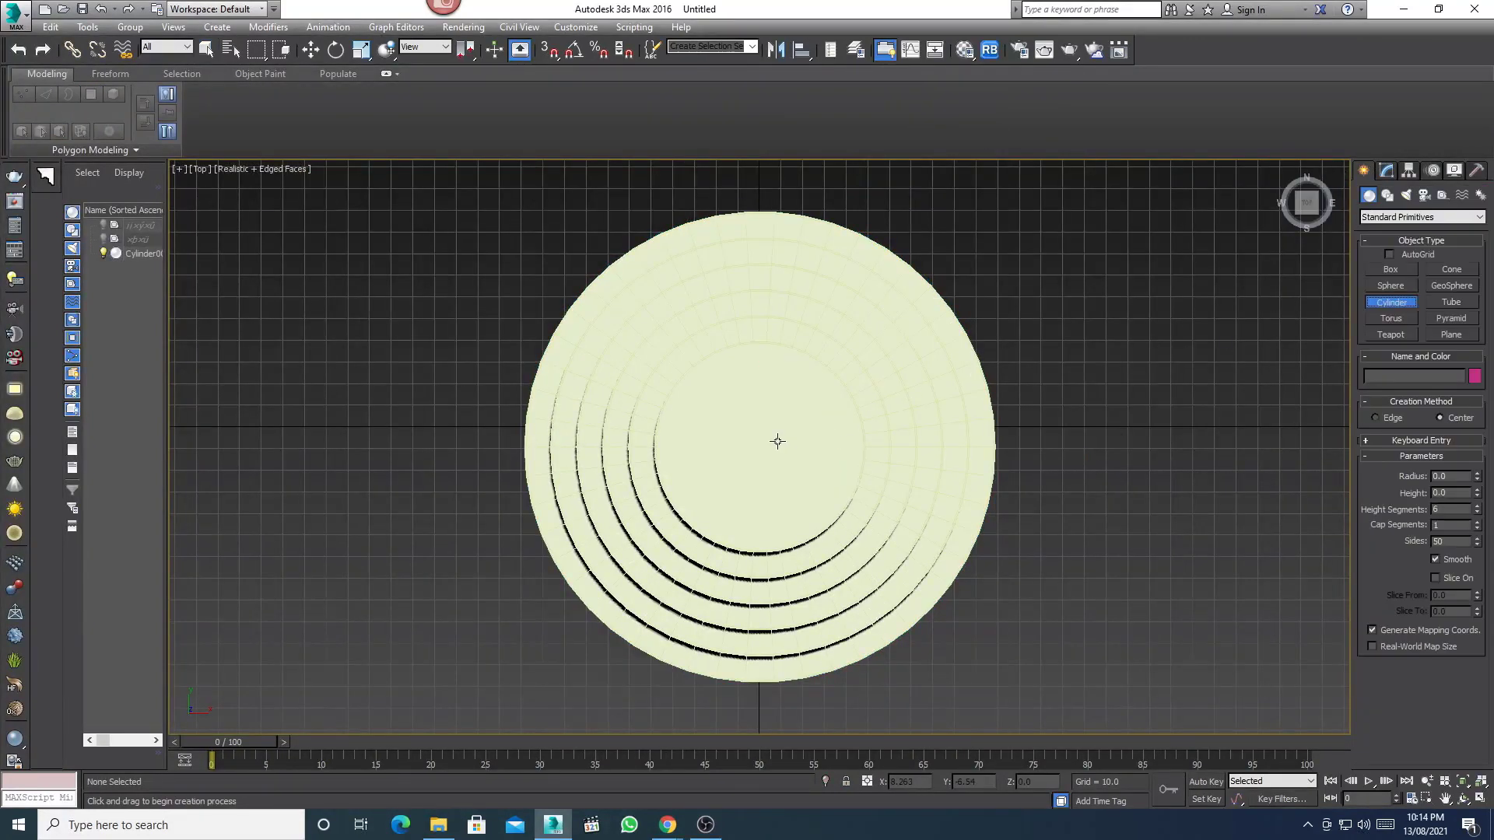
middle_click_drag(778, 440, 782, 441)
key("F3")
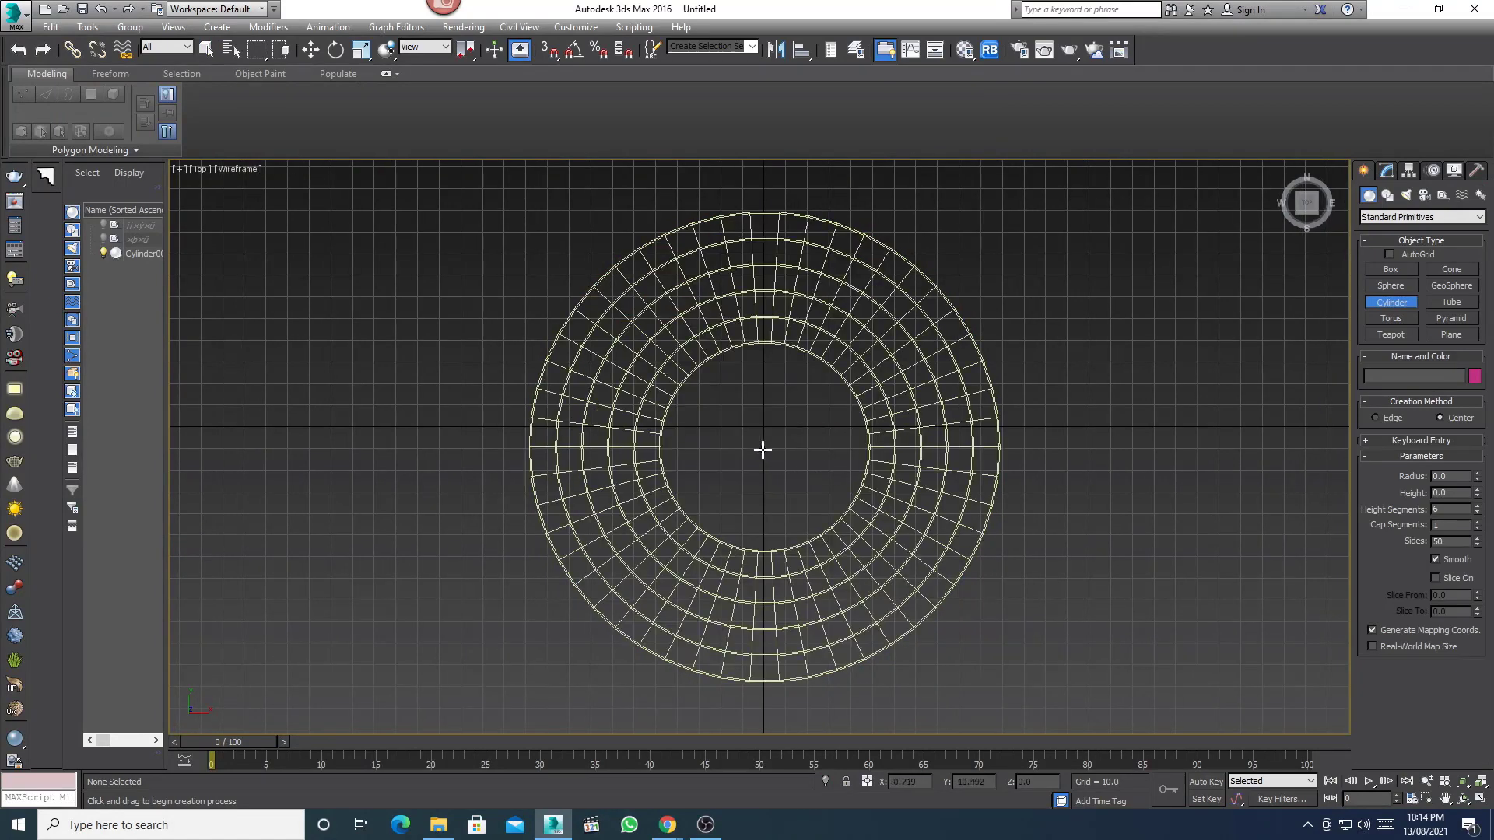
left_click_drag(762, 449, 766, 456)
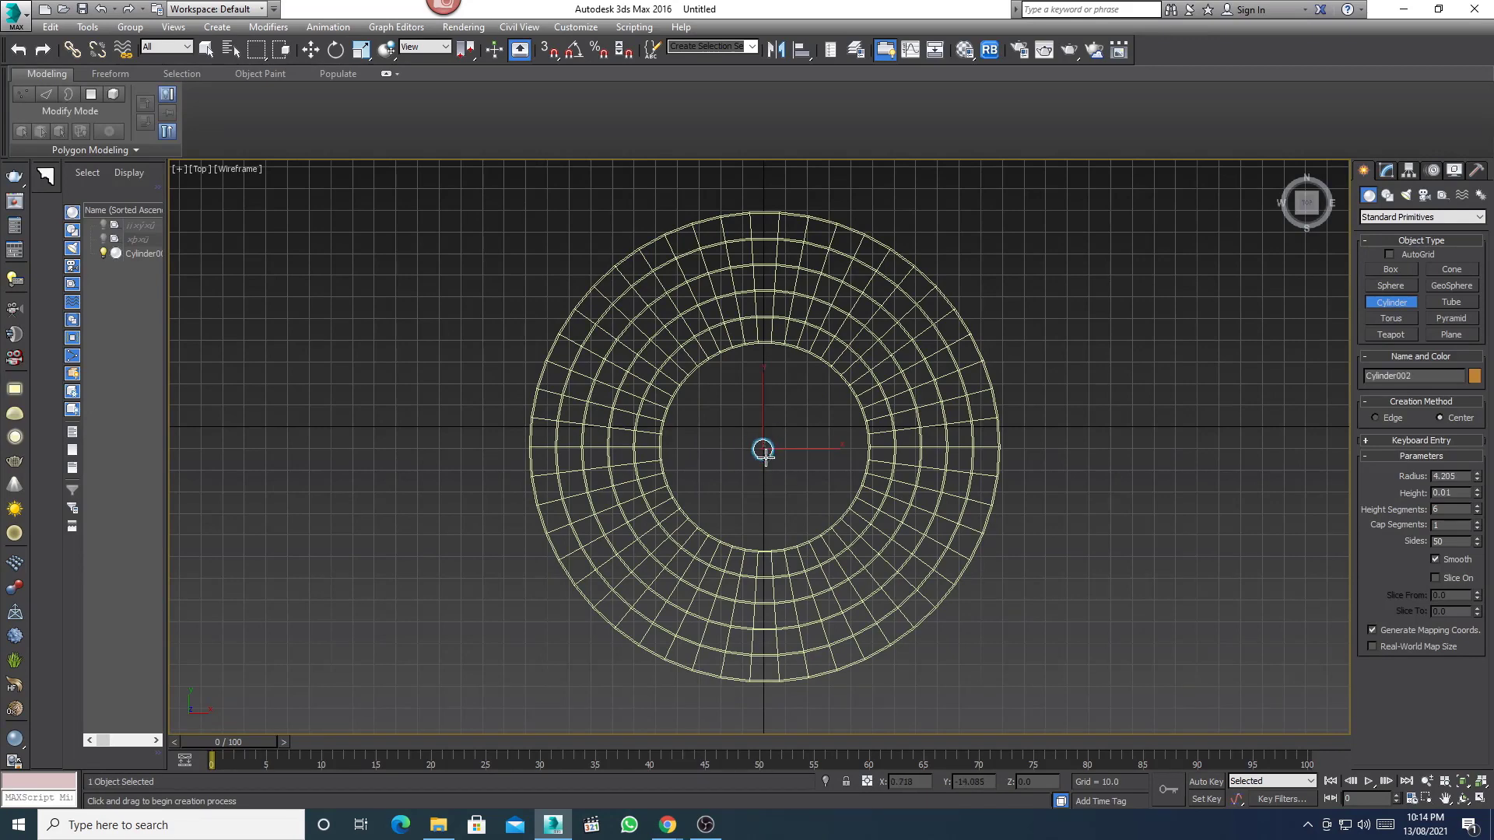
- In Front view, set the pole's radius to 3 and height to about 278.885
key("f")
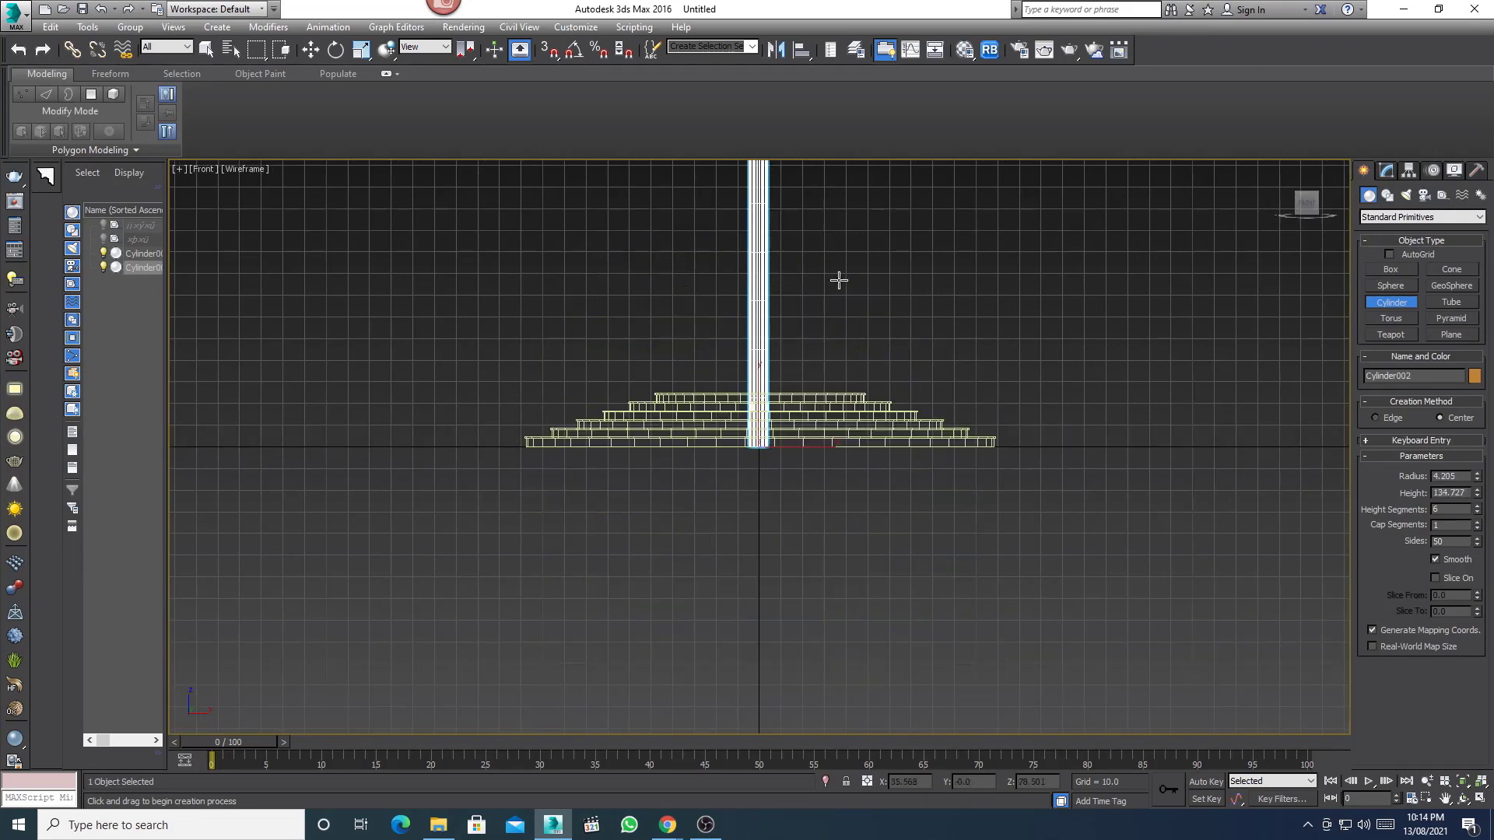
scroll(848, 467, "up", 3)
scroll(857, 490, "down", 4)
scroll(814, 477, "down", 1)
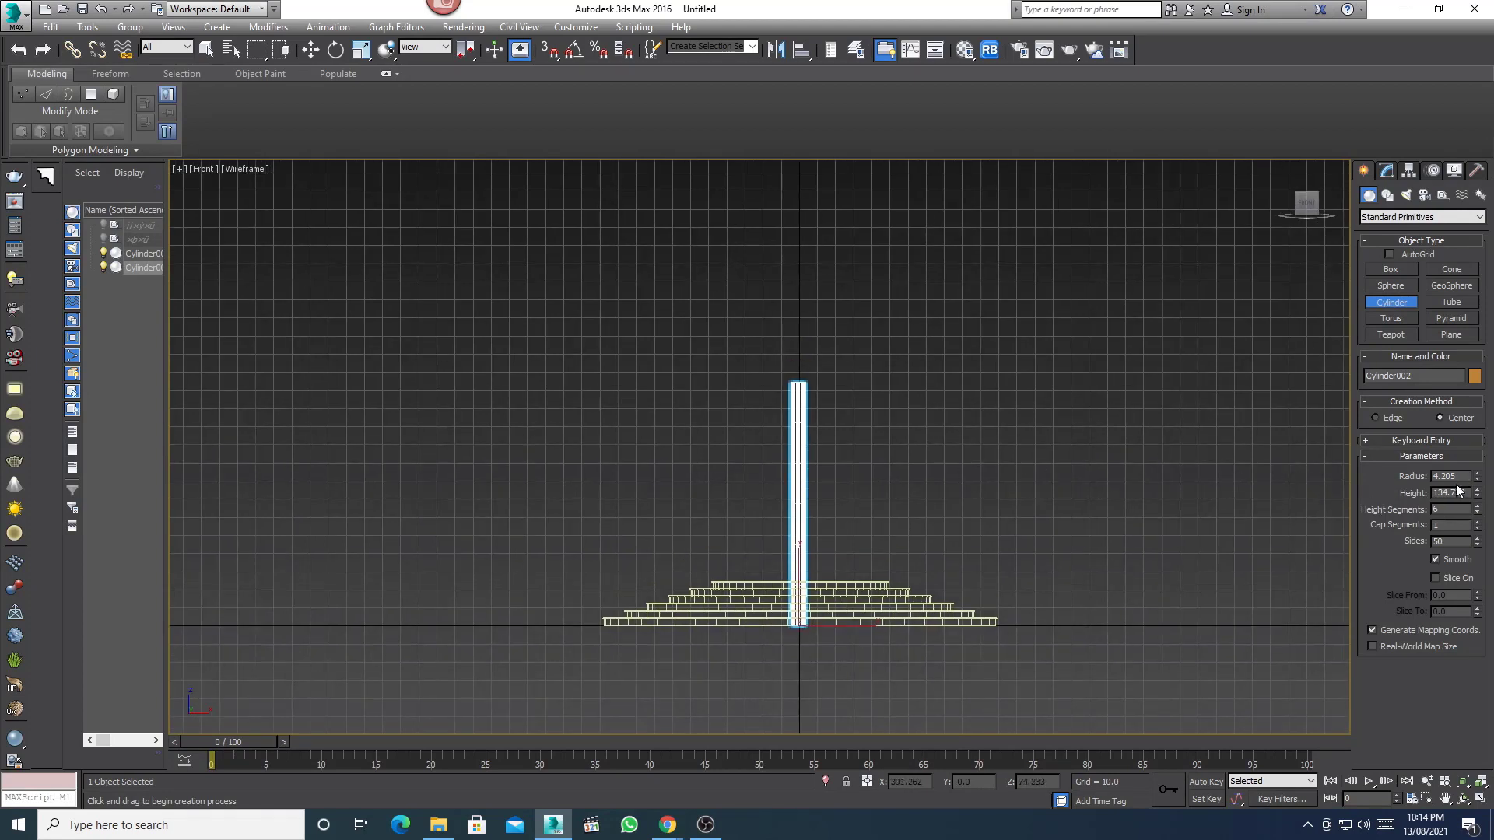
type("3")
key("Return")
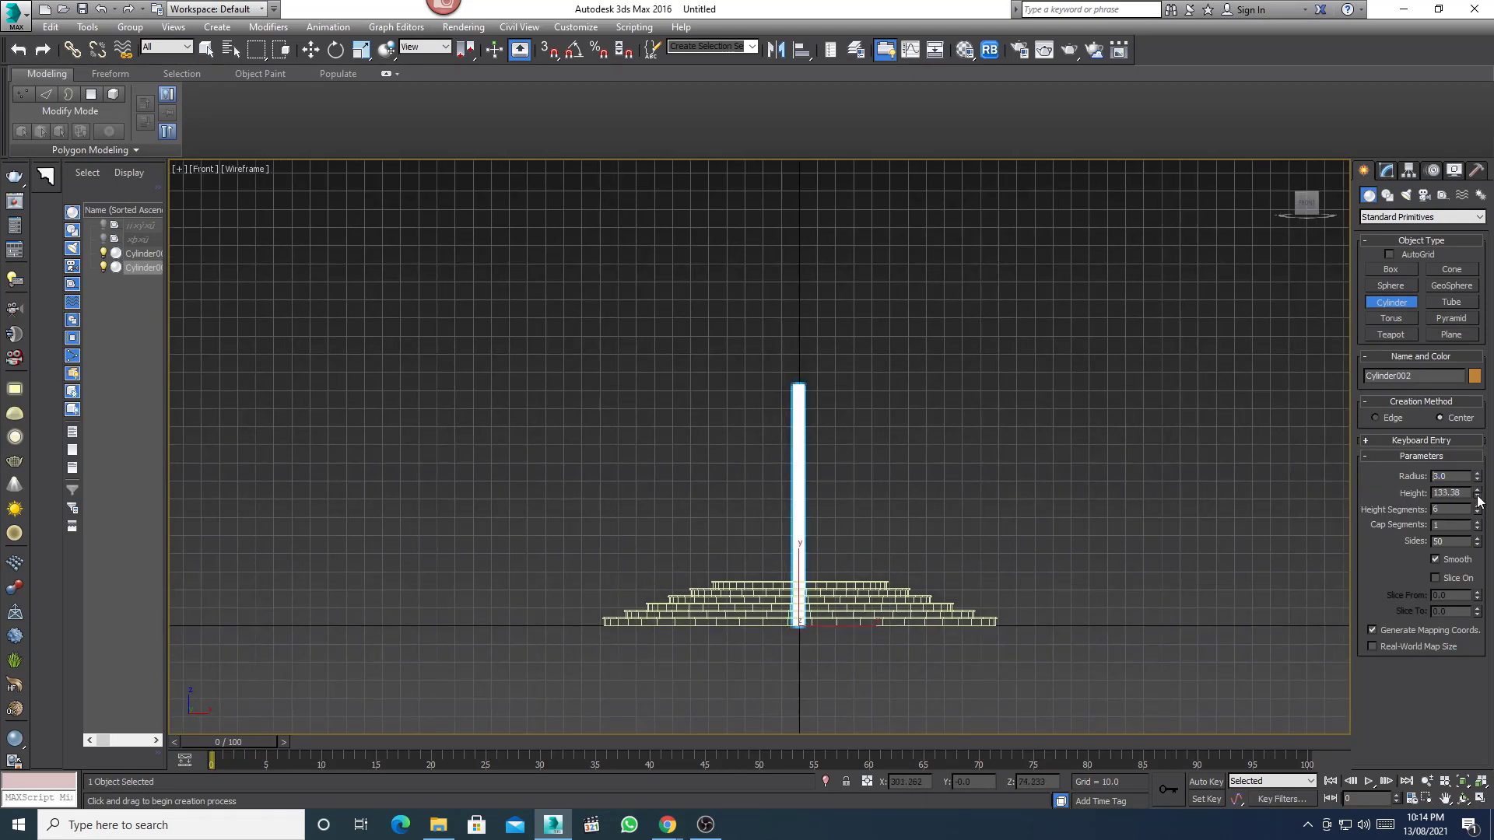
left_click_drag(1477, 495, 1474, 412)
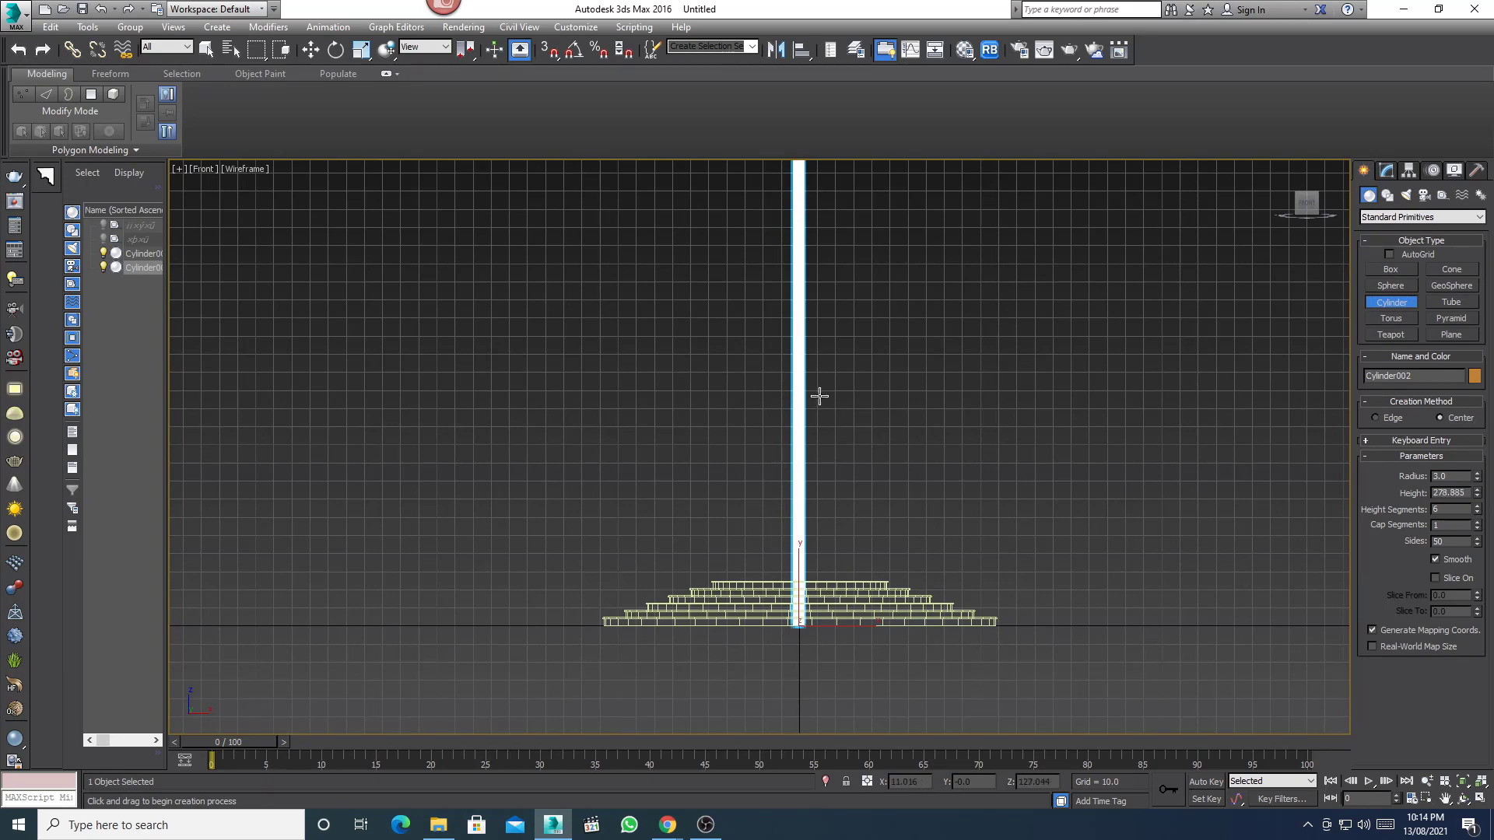
scroll(817, 467, "down", 2)
right_click(782, 377)
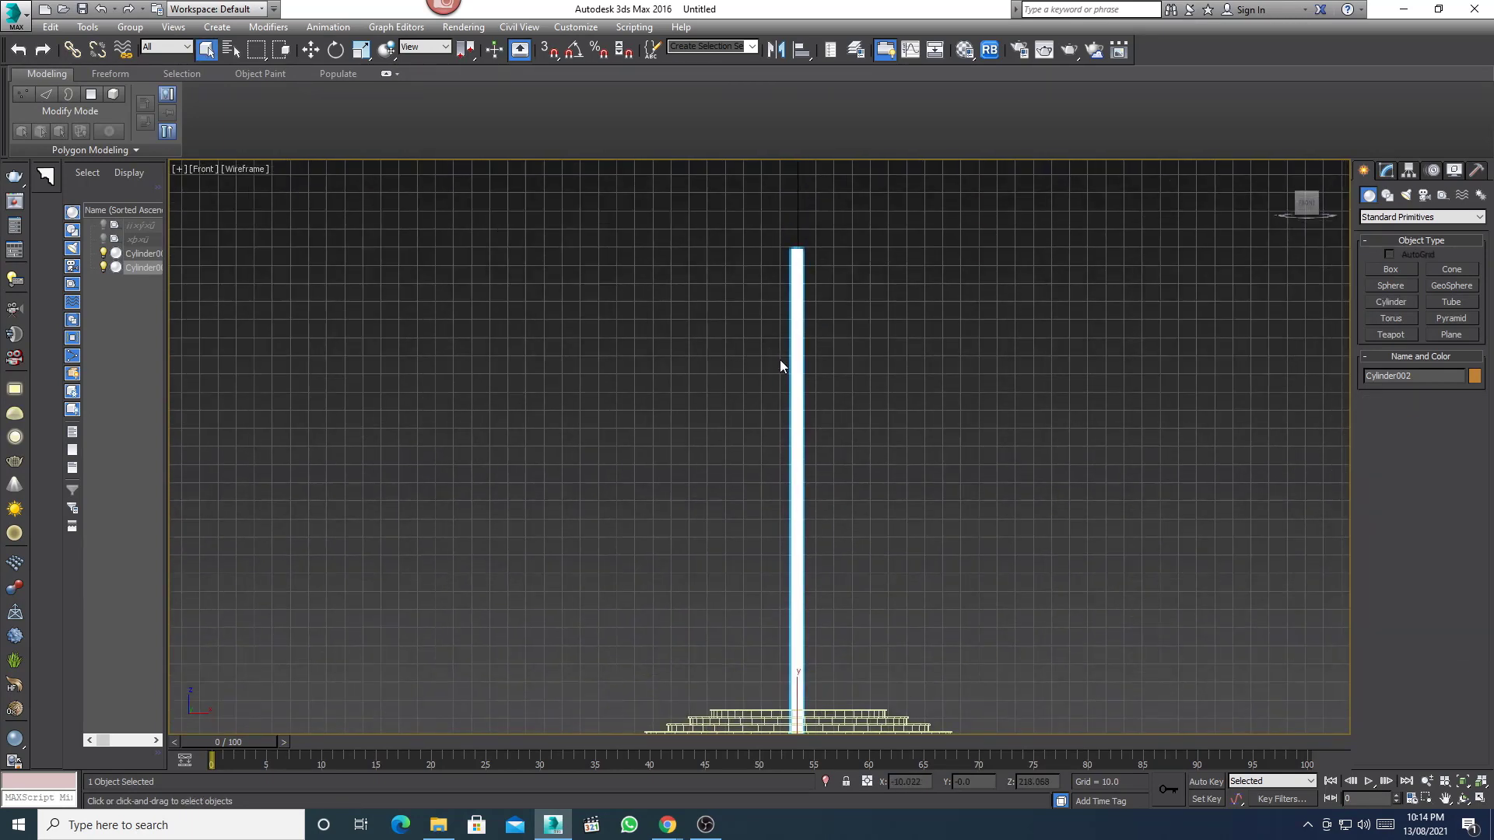
- Restore shaded display with edged faces and orbit to view the pole on the base
scroll(919, 363, "down", 2)
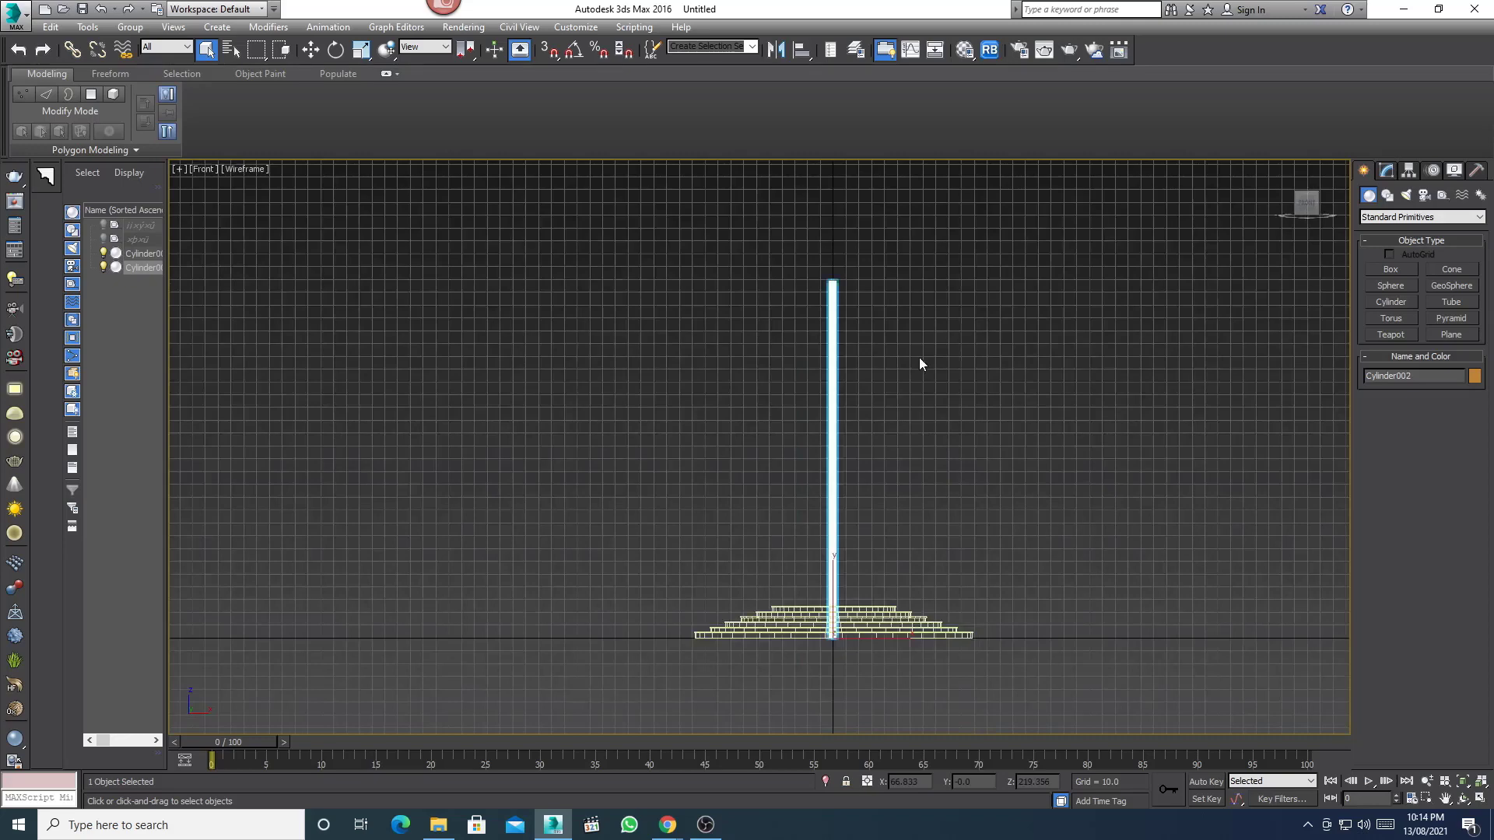
key("F3")
key("F4")
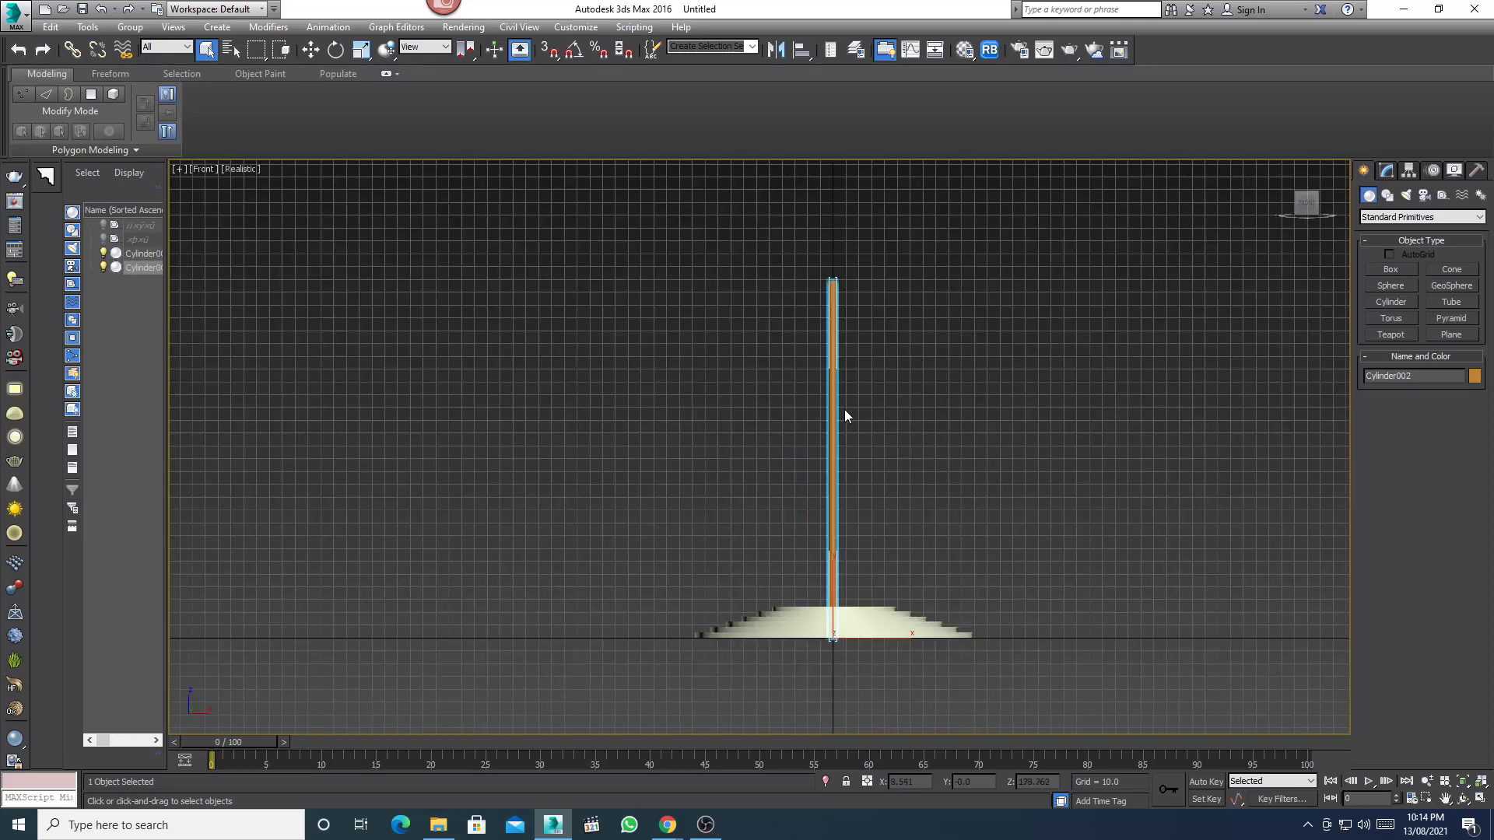
scroll(844, 409, "up", 4)
key("F4")
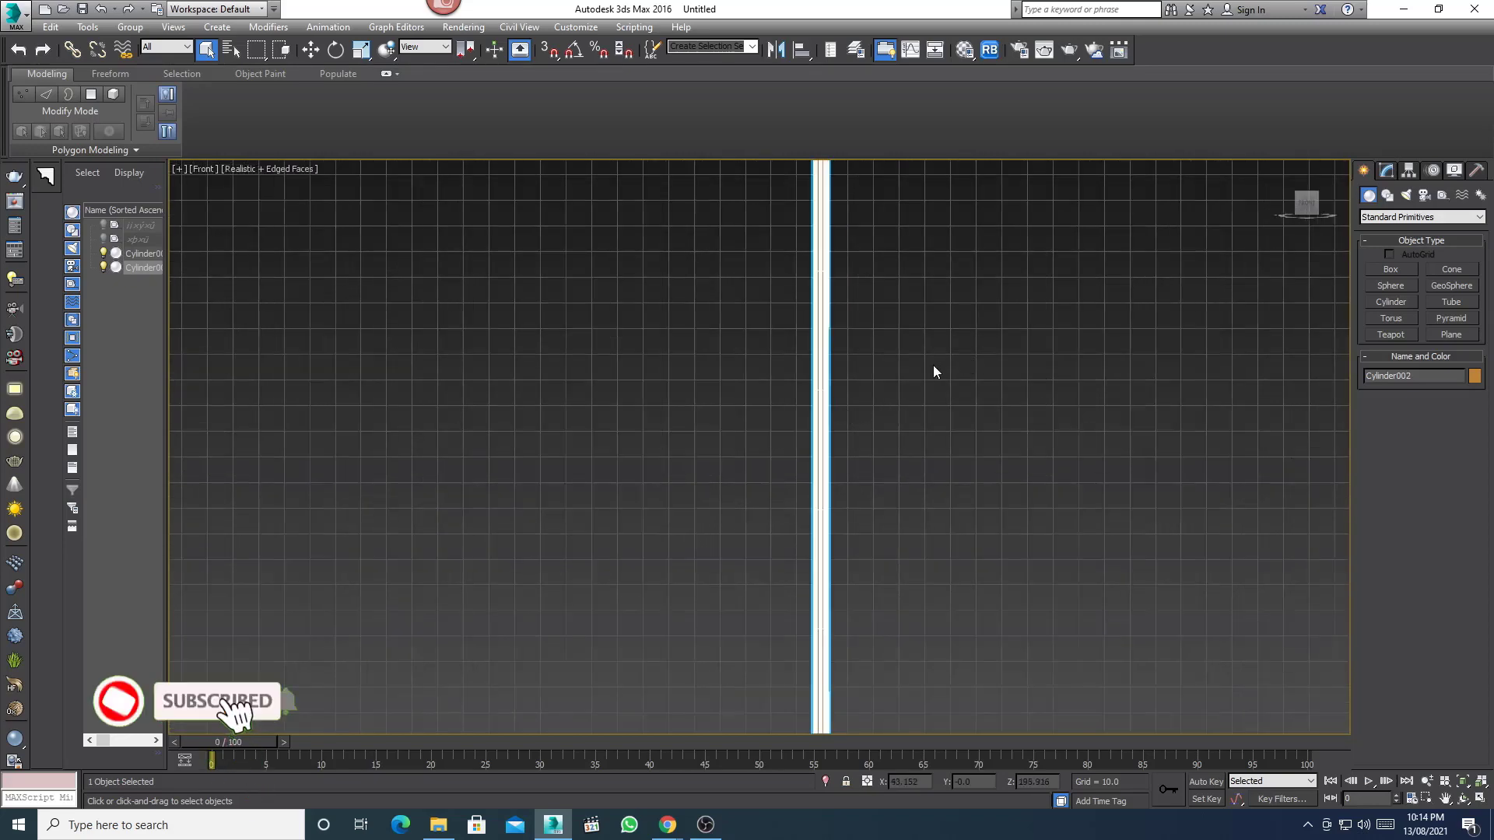
middle_click_drag(932, 365, 913, 470, "alt")
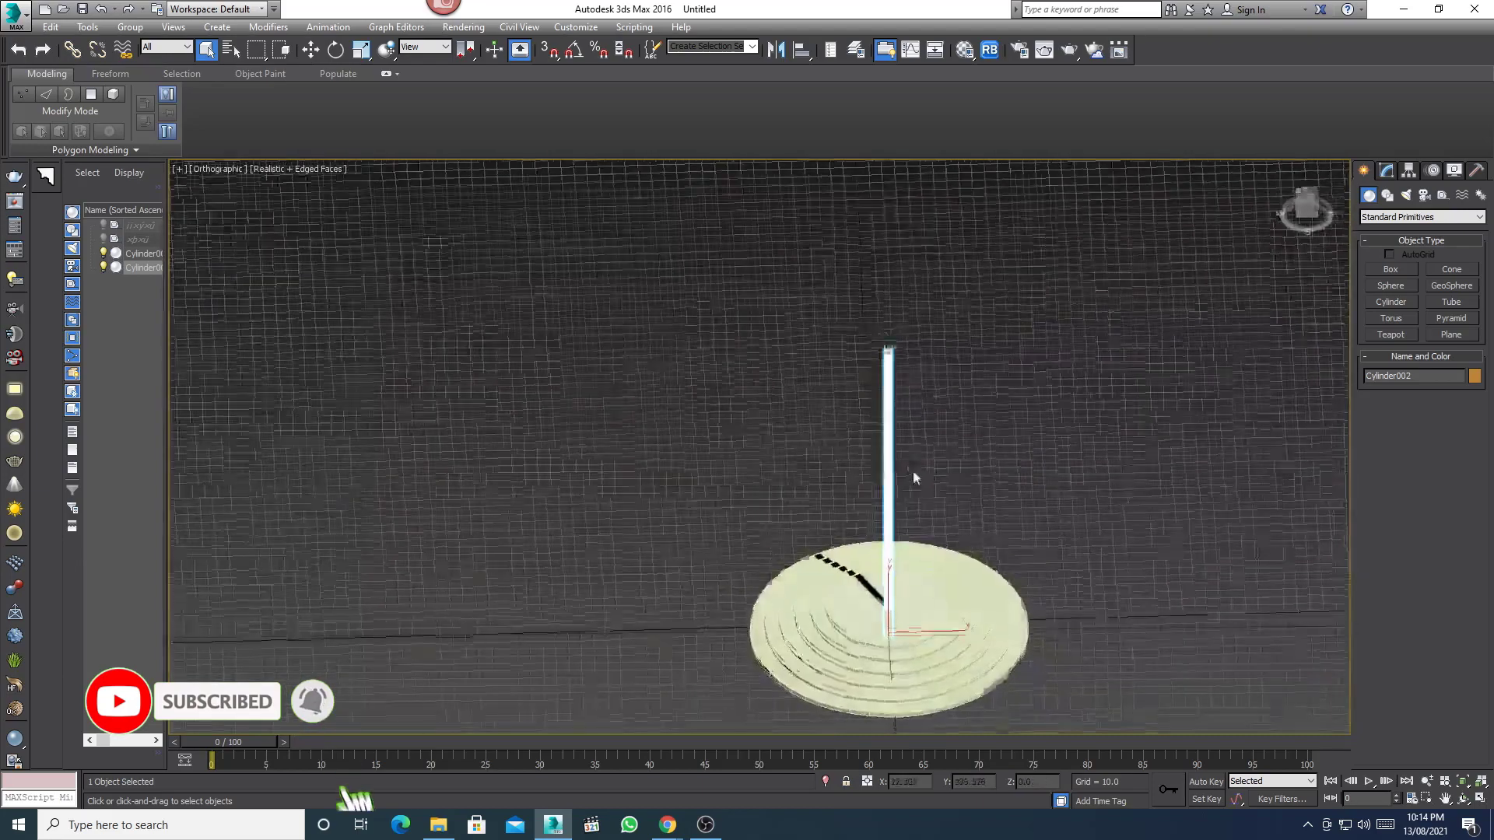
scroll(894, 354, "up", 5)
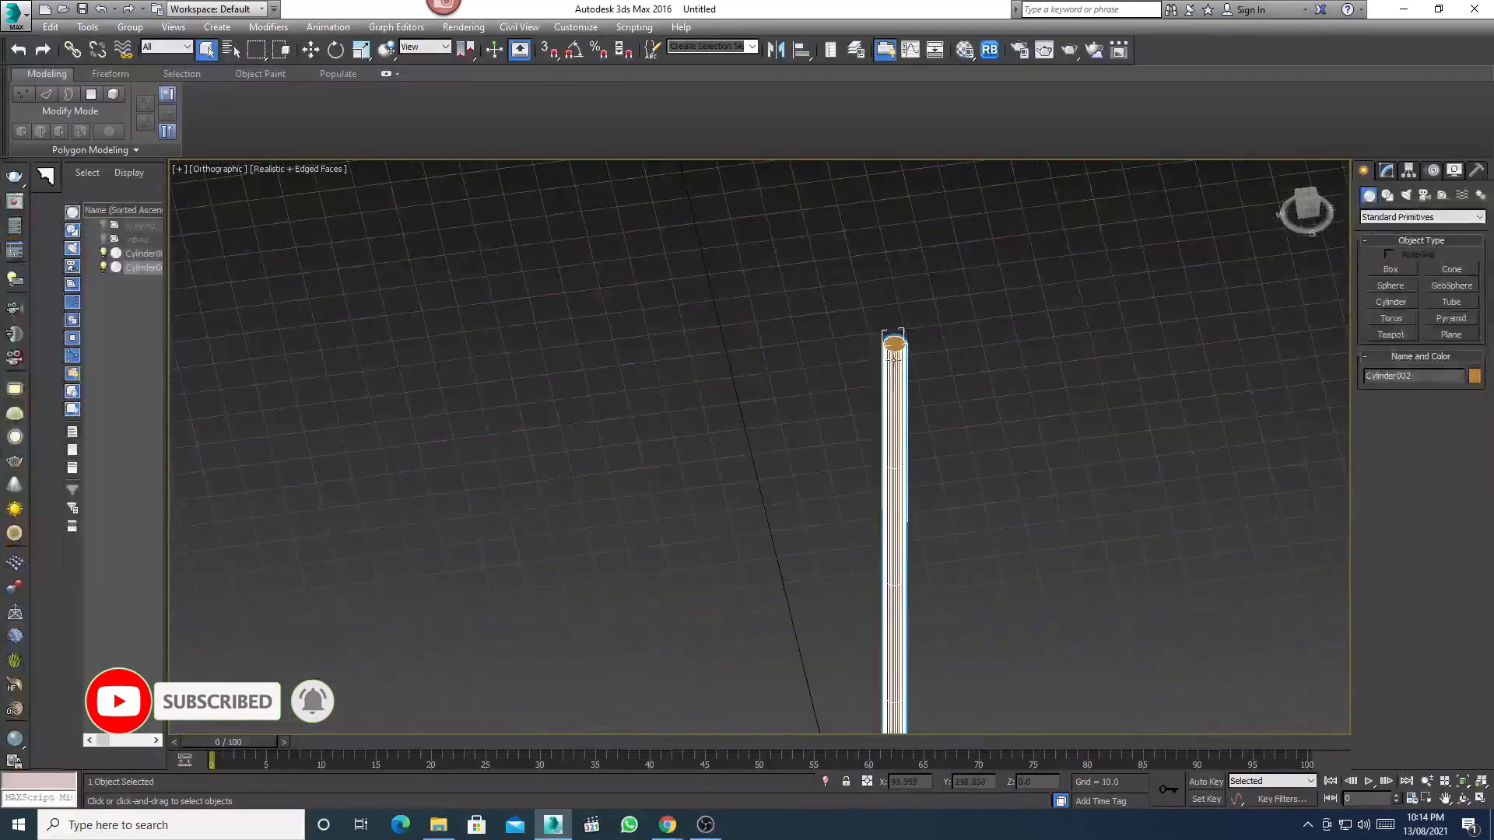
scroll(892, 347, "down", 5)
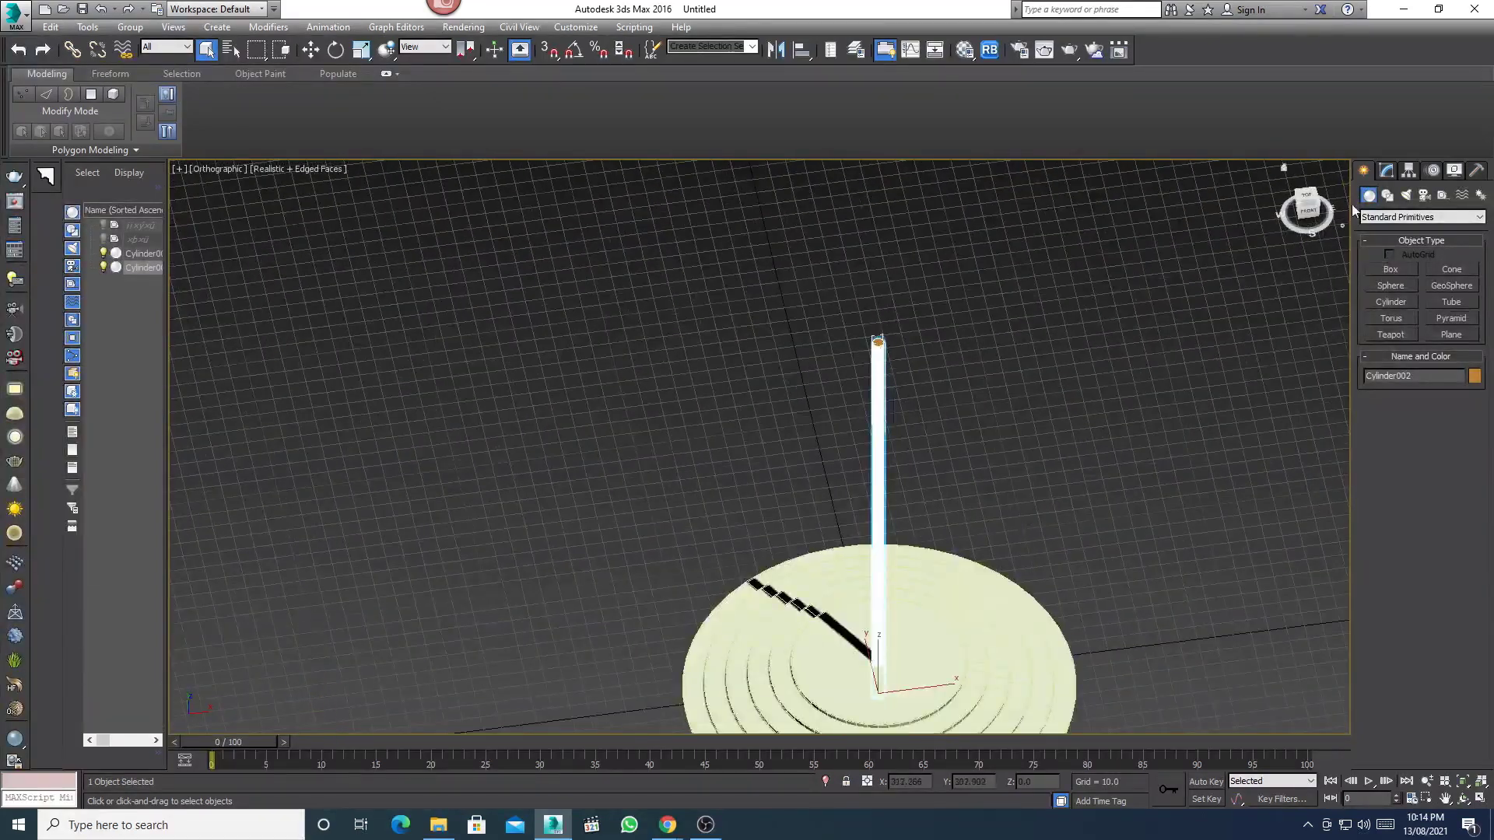
left_click(1384, 174)
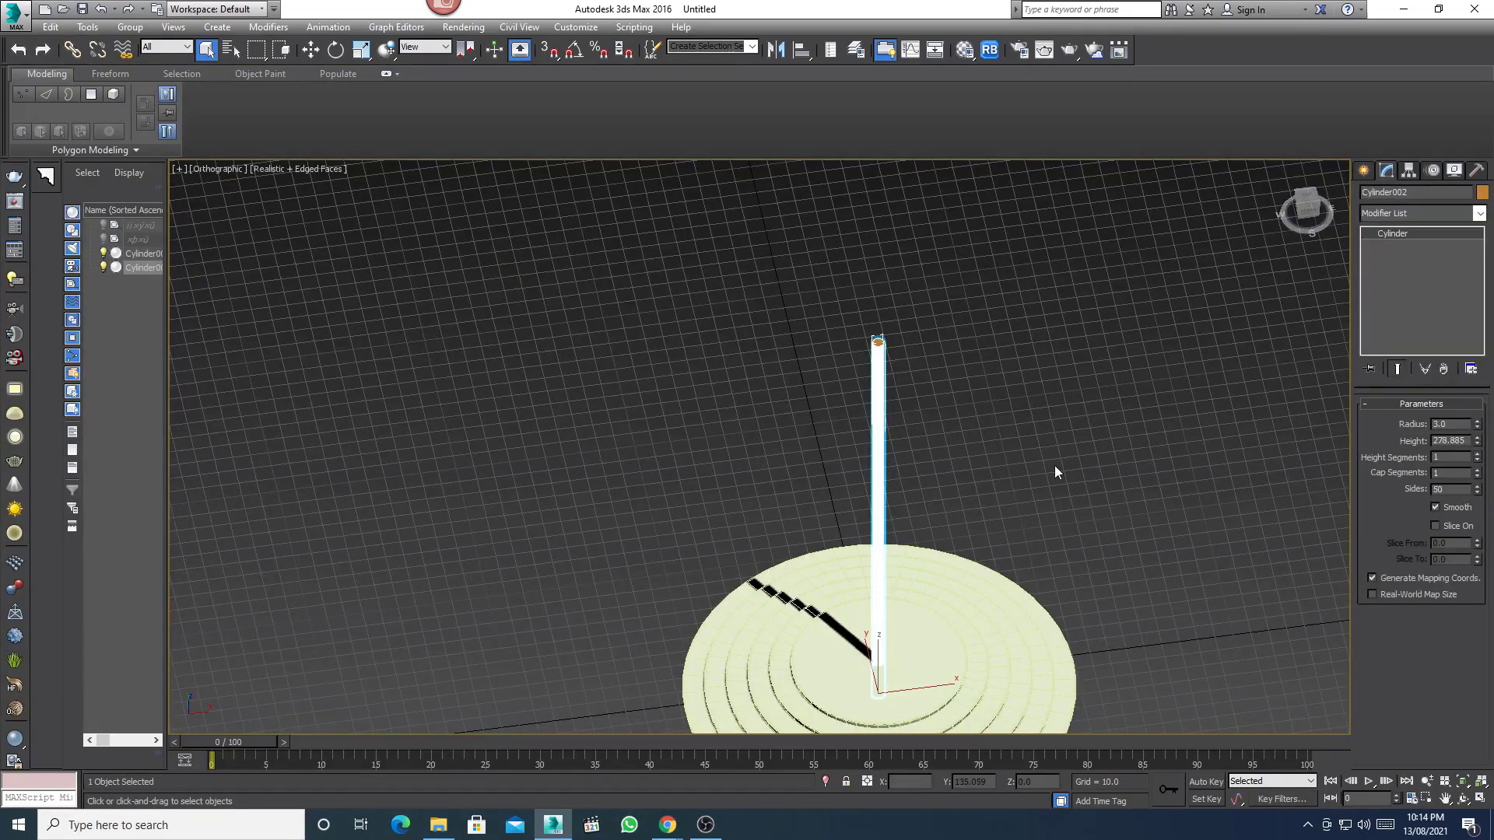
- Convert the pole to an editable poly and scale its top vertex ring down to taper it
right_click(861, 410)
mouse_move(922, 562)
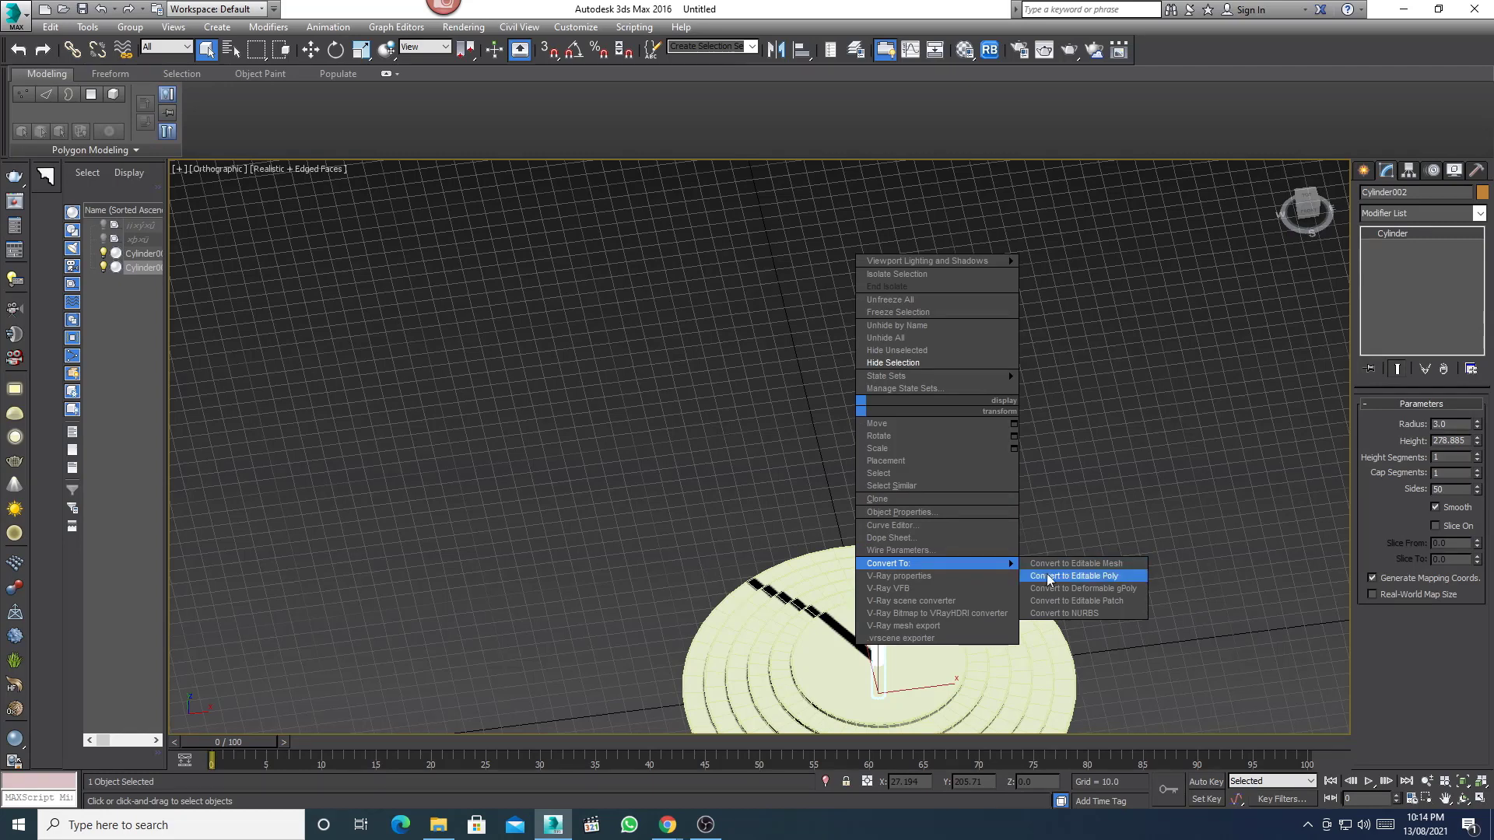
left_click(1074, 576)
left_click(1379, 421)
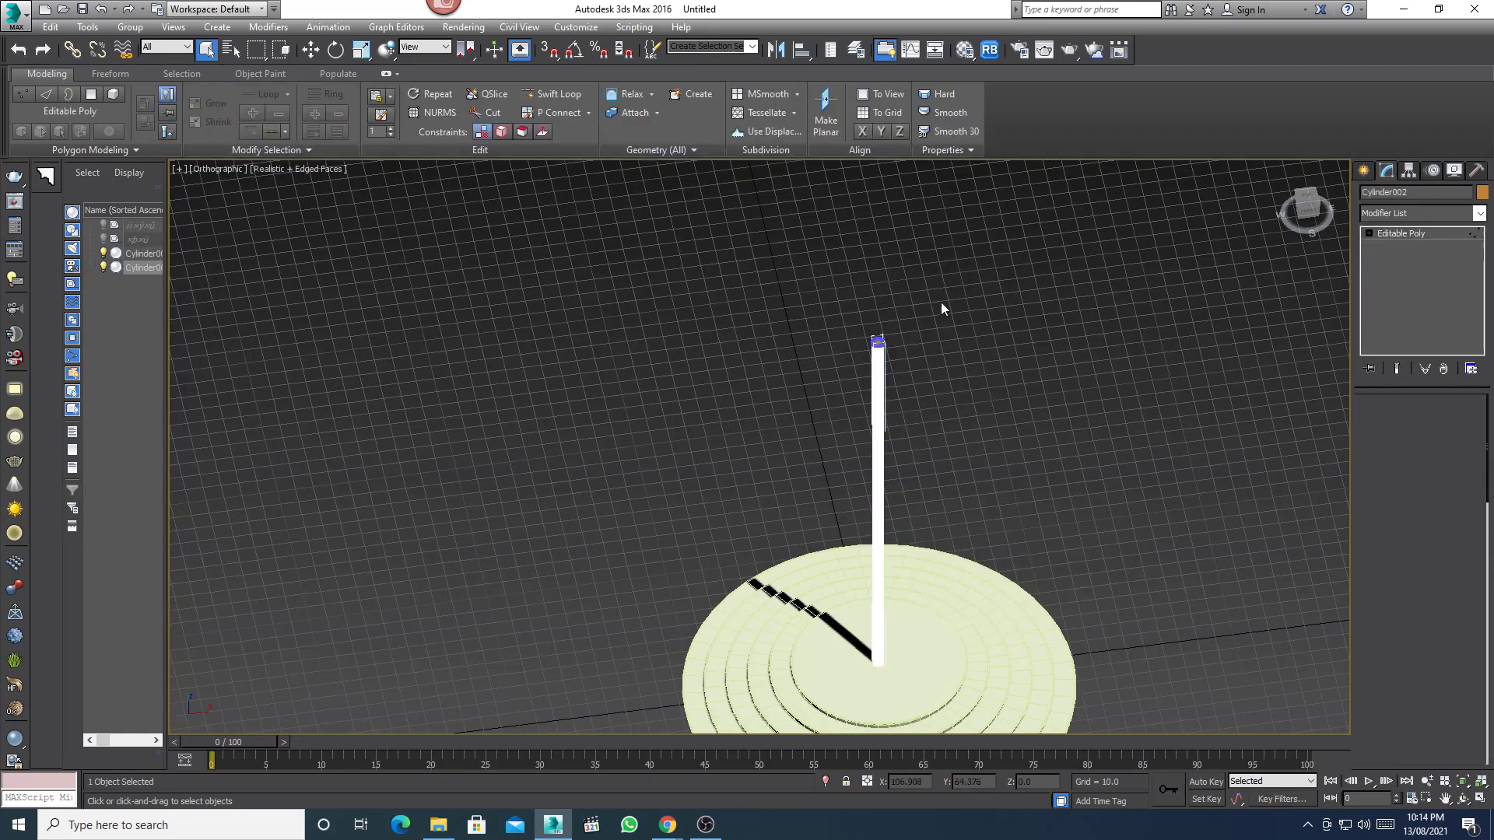
mouse_move(940, 310)
left_mouse_down()
mouse_move(809, 395)
mouse_move(878, 450)
mouse_move(878, 474)
left_mouse_up()
scroll(878, 330, "up", 8)
right_click(866, 333)
left_click(897, 382)
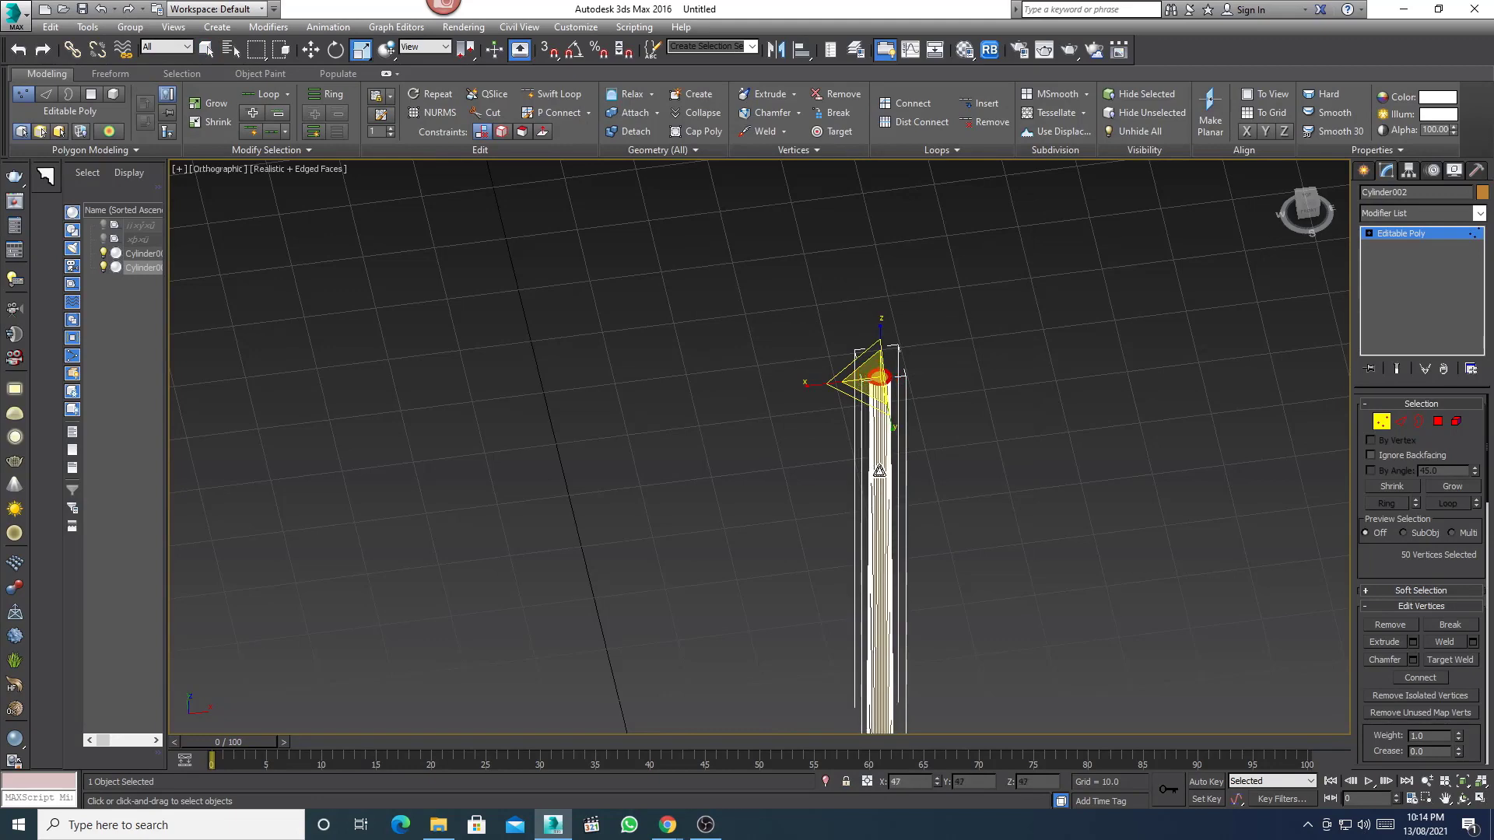
- Return to the Front view, leave vertex mode and deselect the pole
key("w")
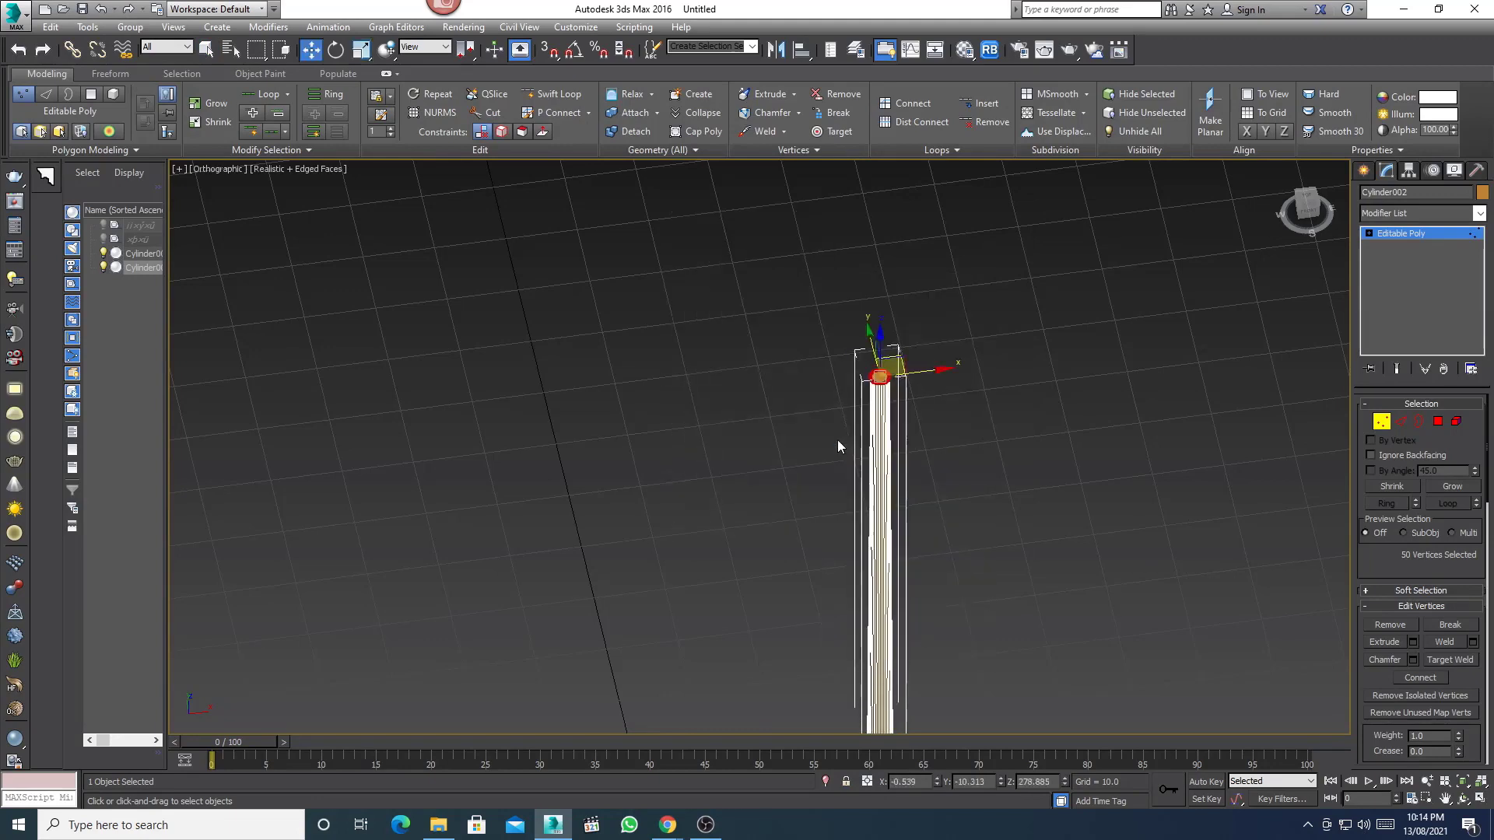
key("f")
scroll(810, 374, "up", 5)
scroll(826, 381, "down", 3)
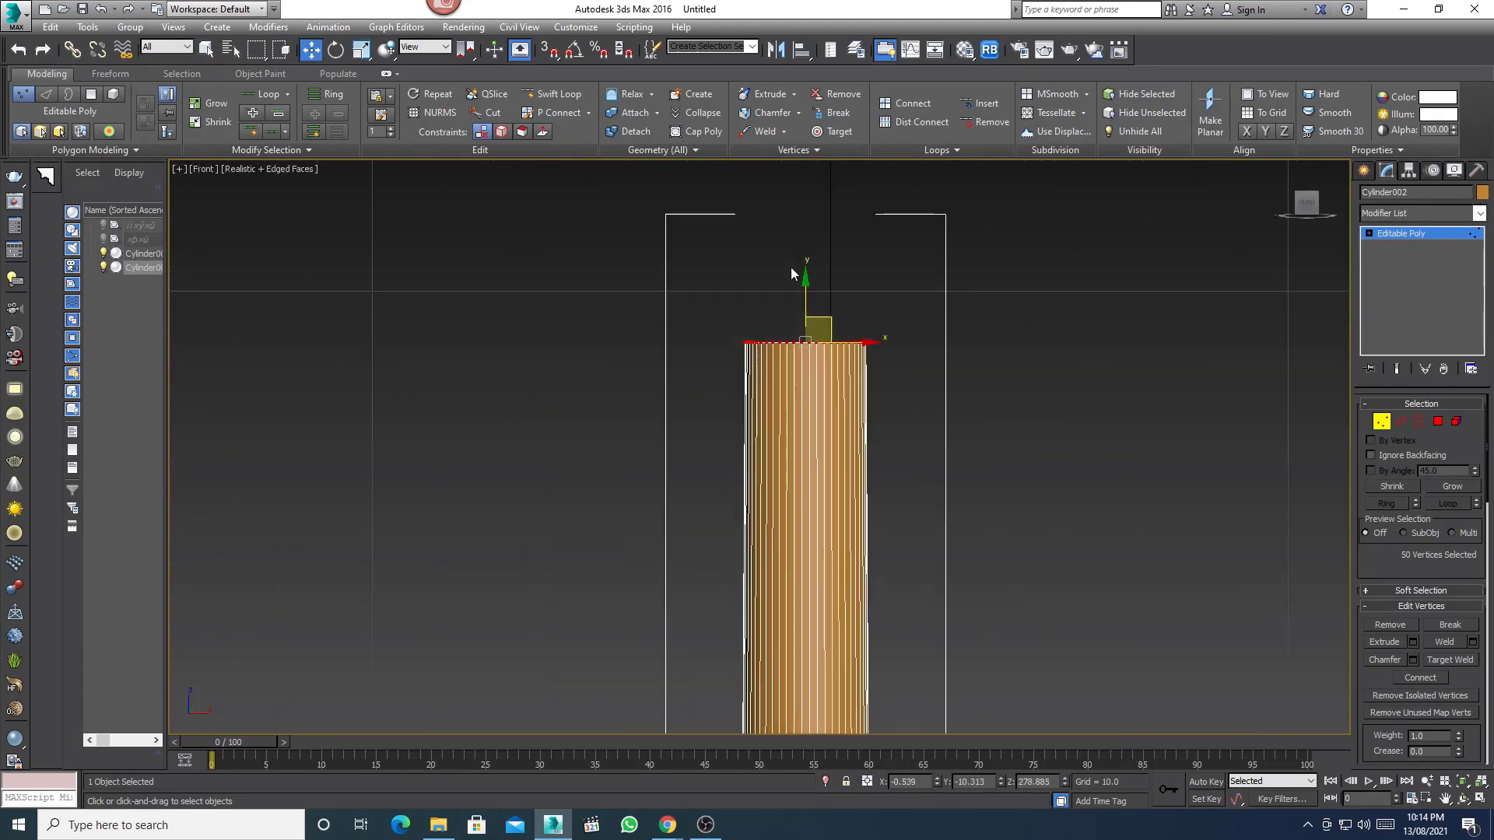
scroll(794, 273, "down", 3)
scroll(794, 273, "down", 2)
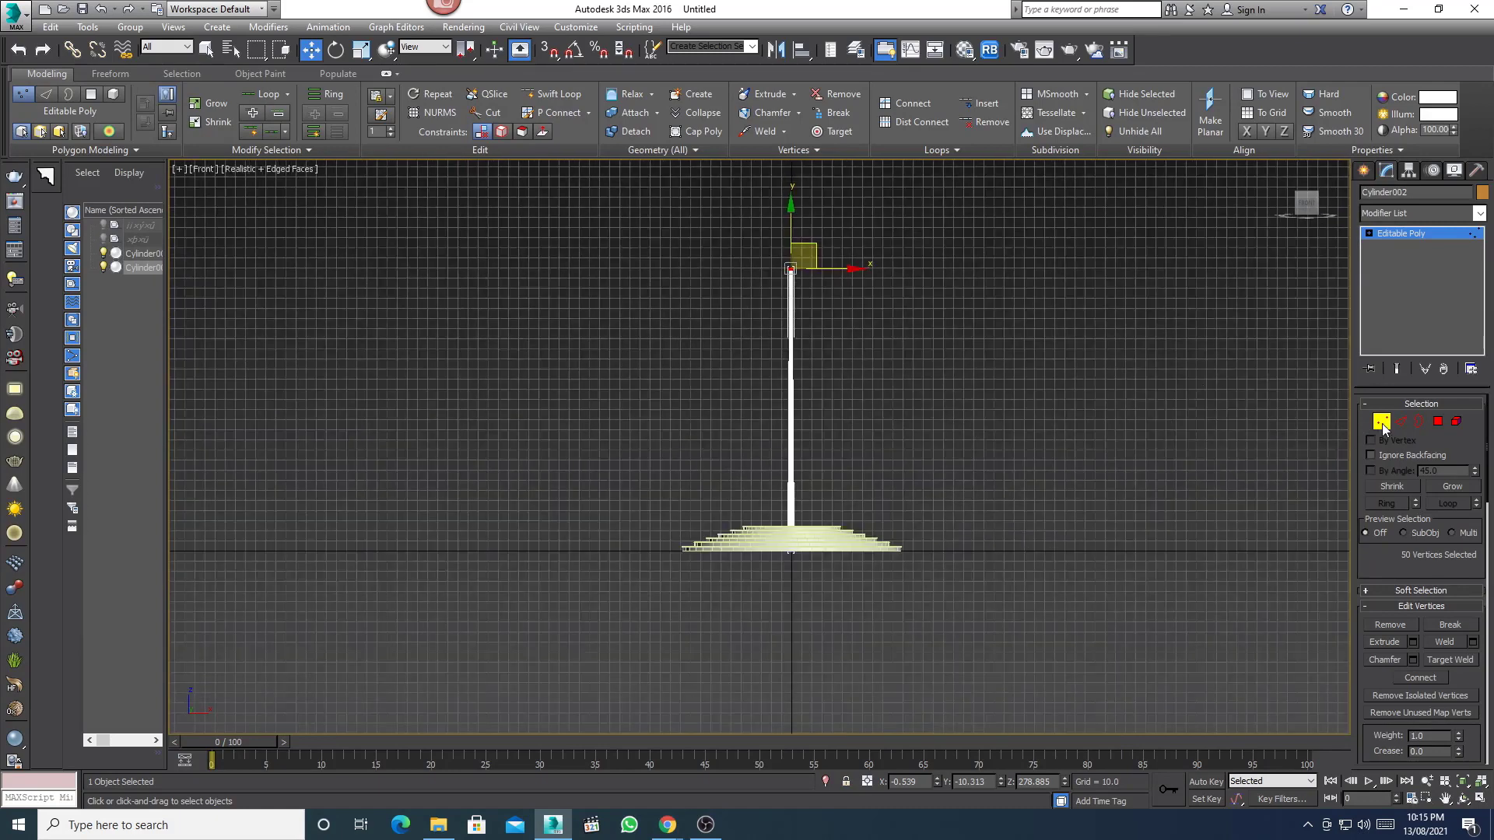
left_click(1381, 421)
left_click(774, 352)
middle_click_drag(754, 349, 756, 394)
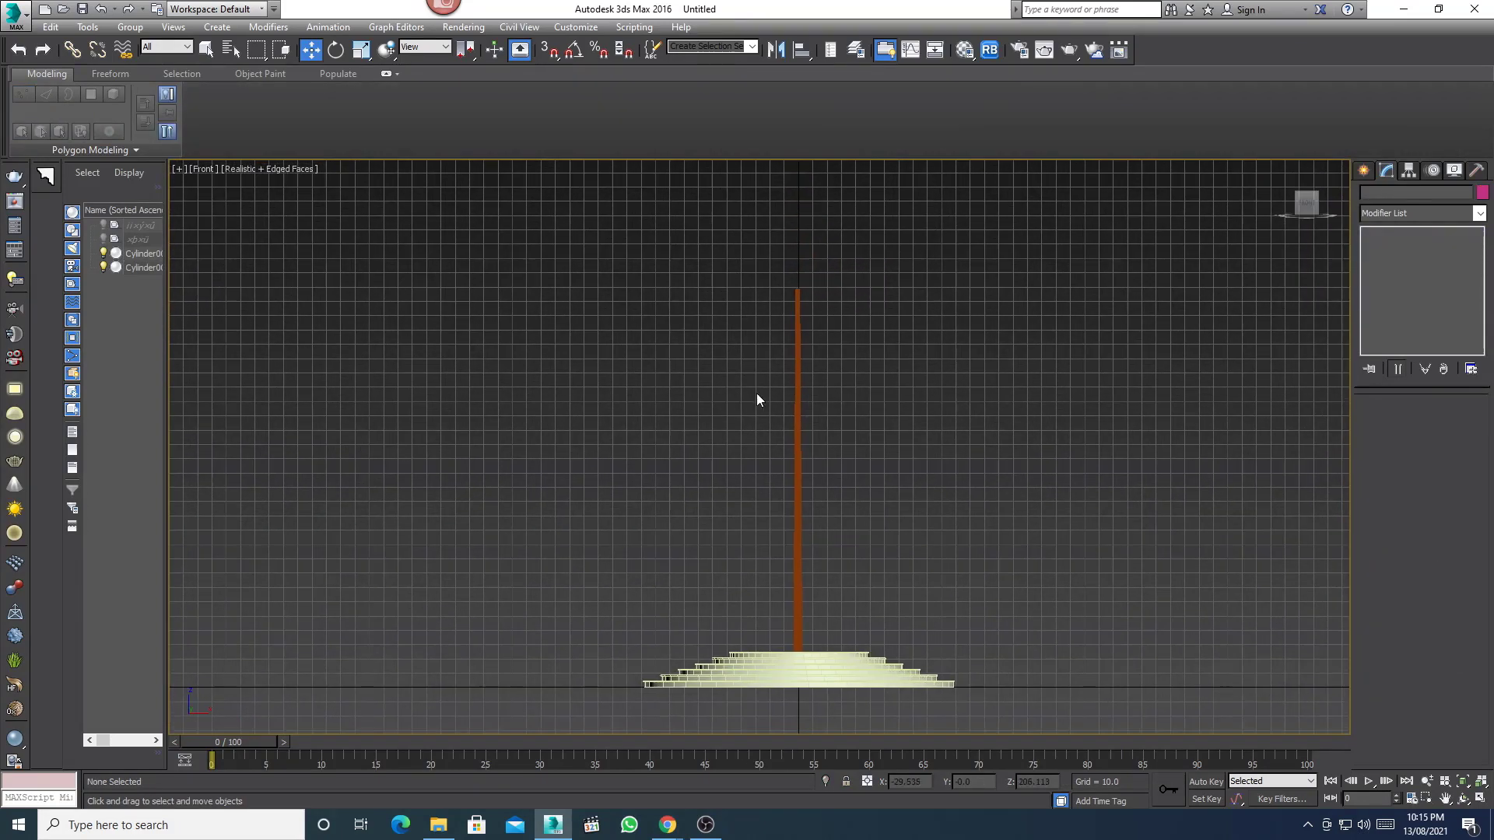
- Draw a roughly 71 by 119 rectangle spline from the pole top down to the right
mouse_move(1305, 206)
left_click(1358, 174)
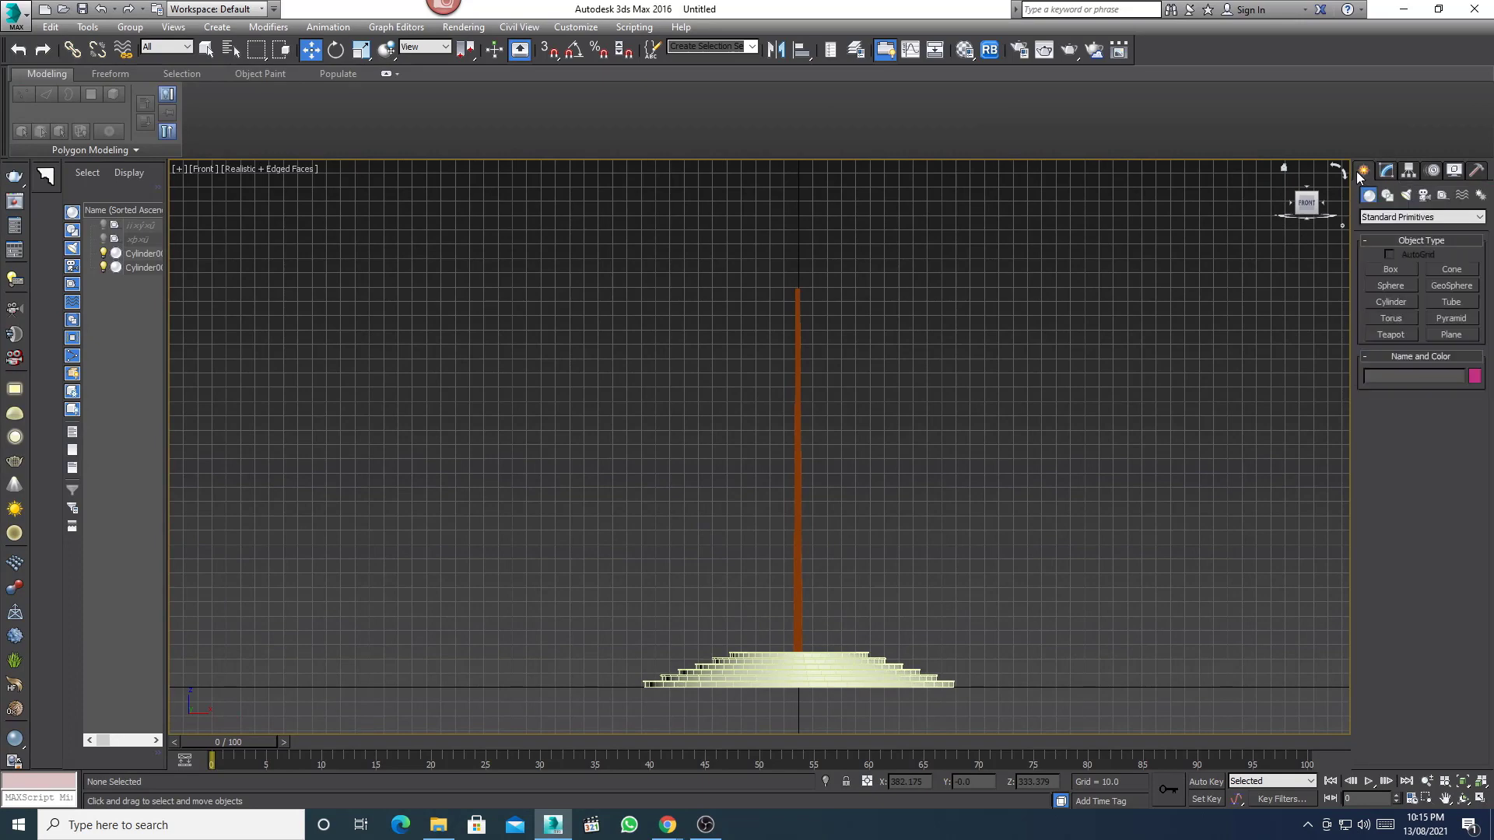
left_click(1387, 196)
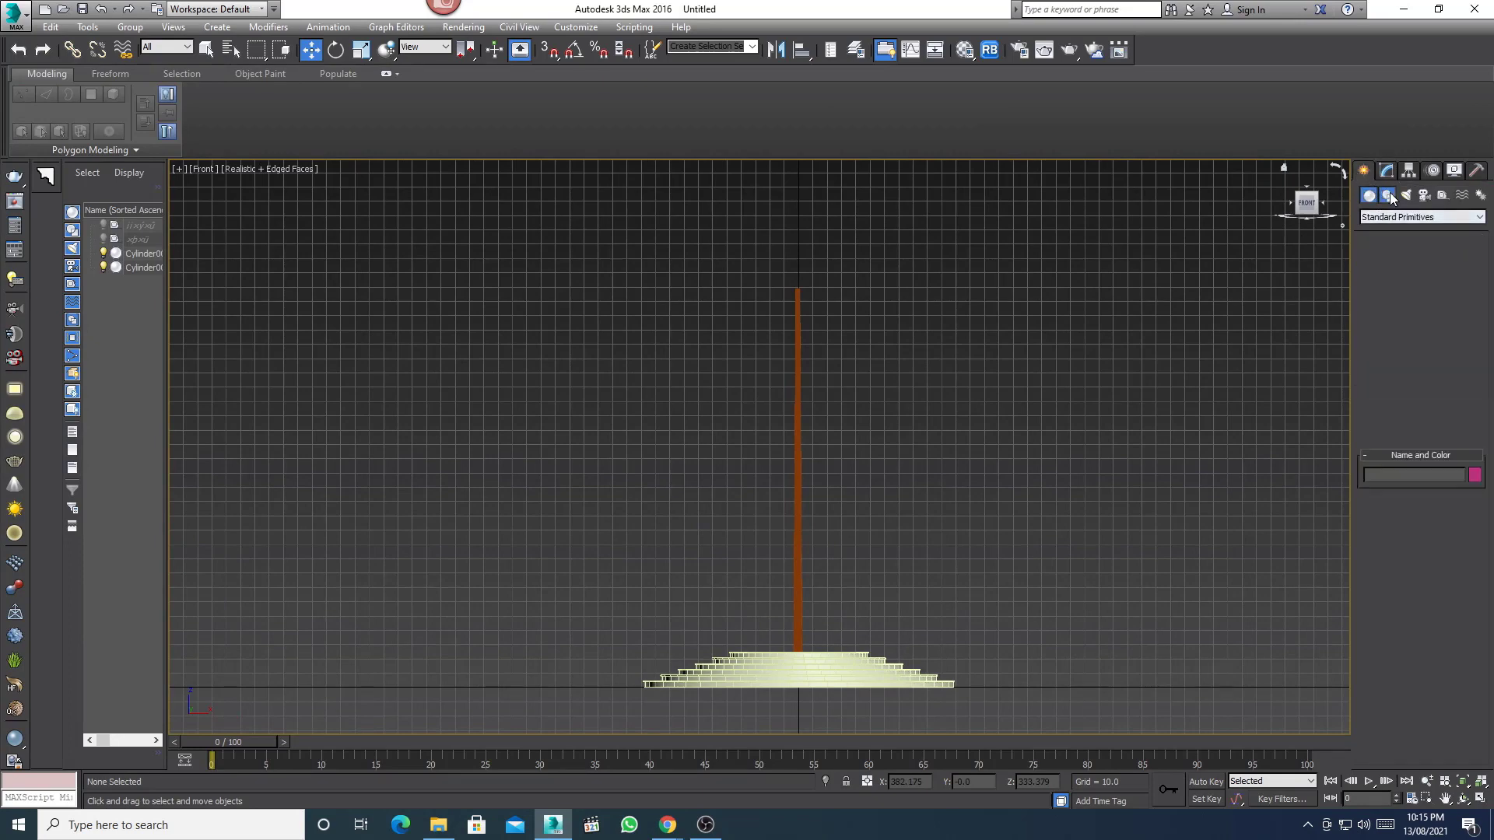
left_click(1436, 283)
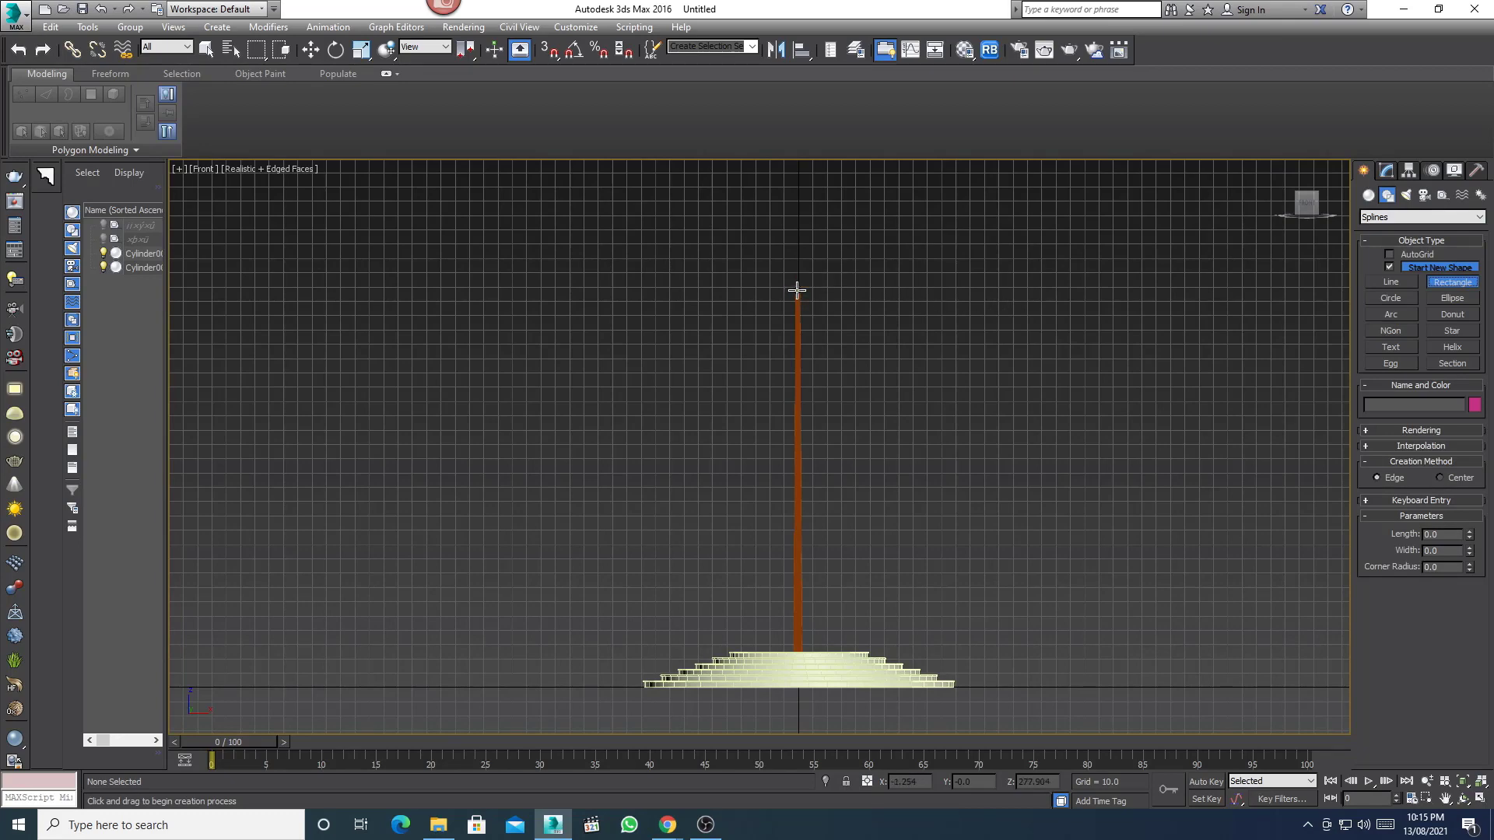
mouse_move(798, 290)
left_mouse_down()
mouse_move(977, 365)
mouse_move(955, 372)
mouse_move(952, 392)
mouse_move(968, 393)
left_mouse_up()
key("w")
left_click(1382, 174)
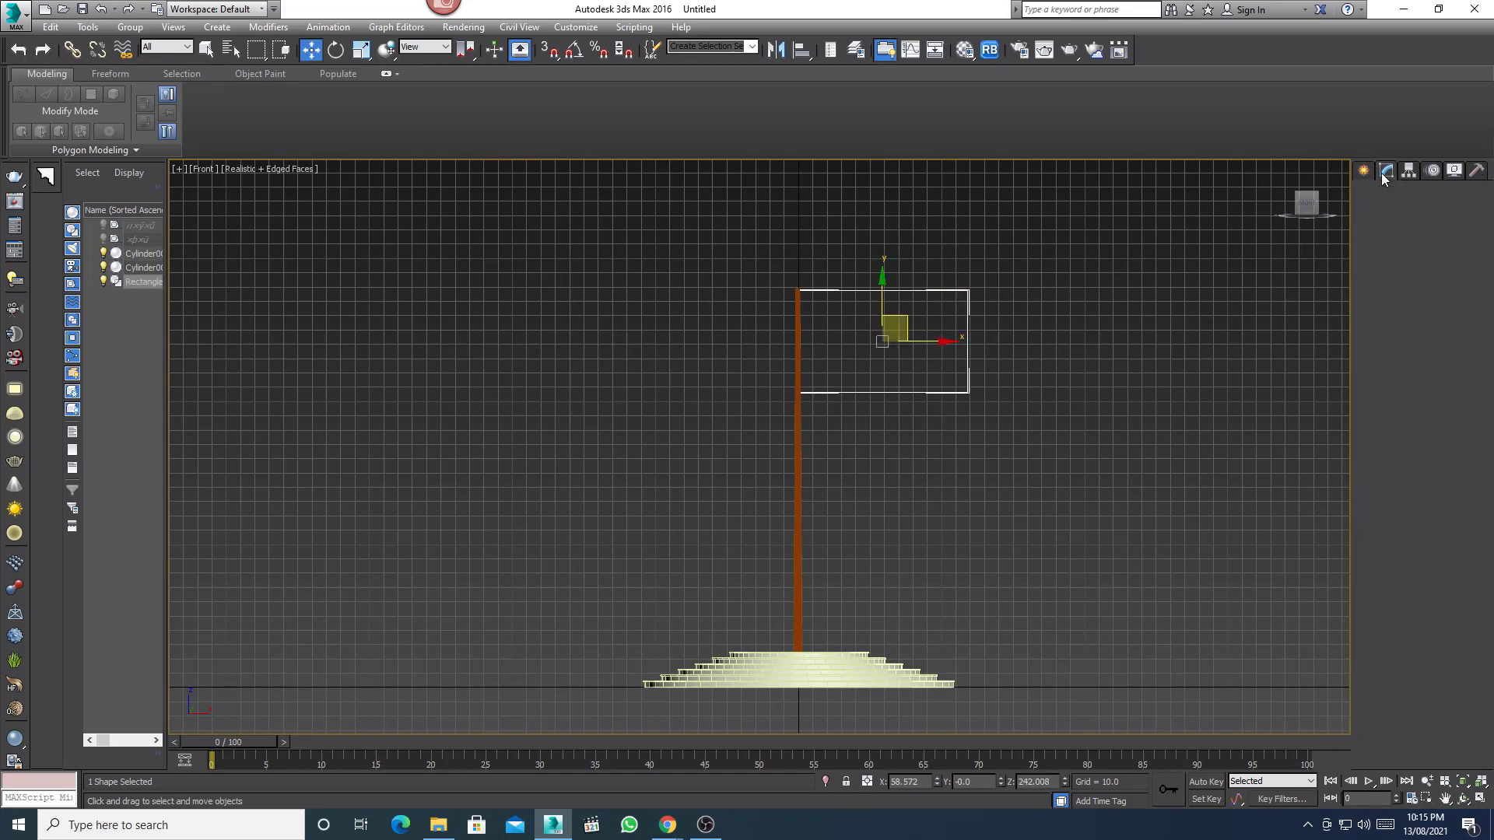
- Apply a Garment Maker modifier to Rectangle001 with density 0.3
left_click(1431, 216)
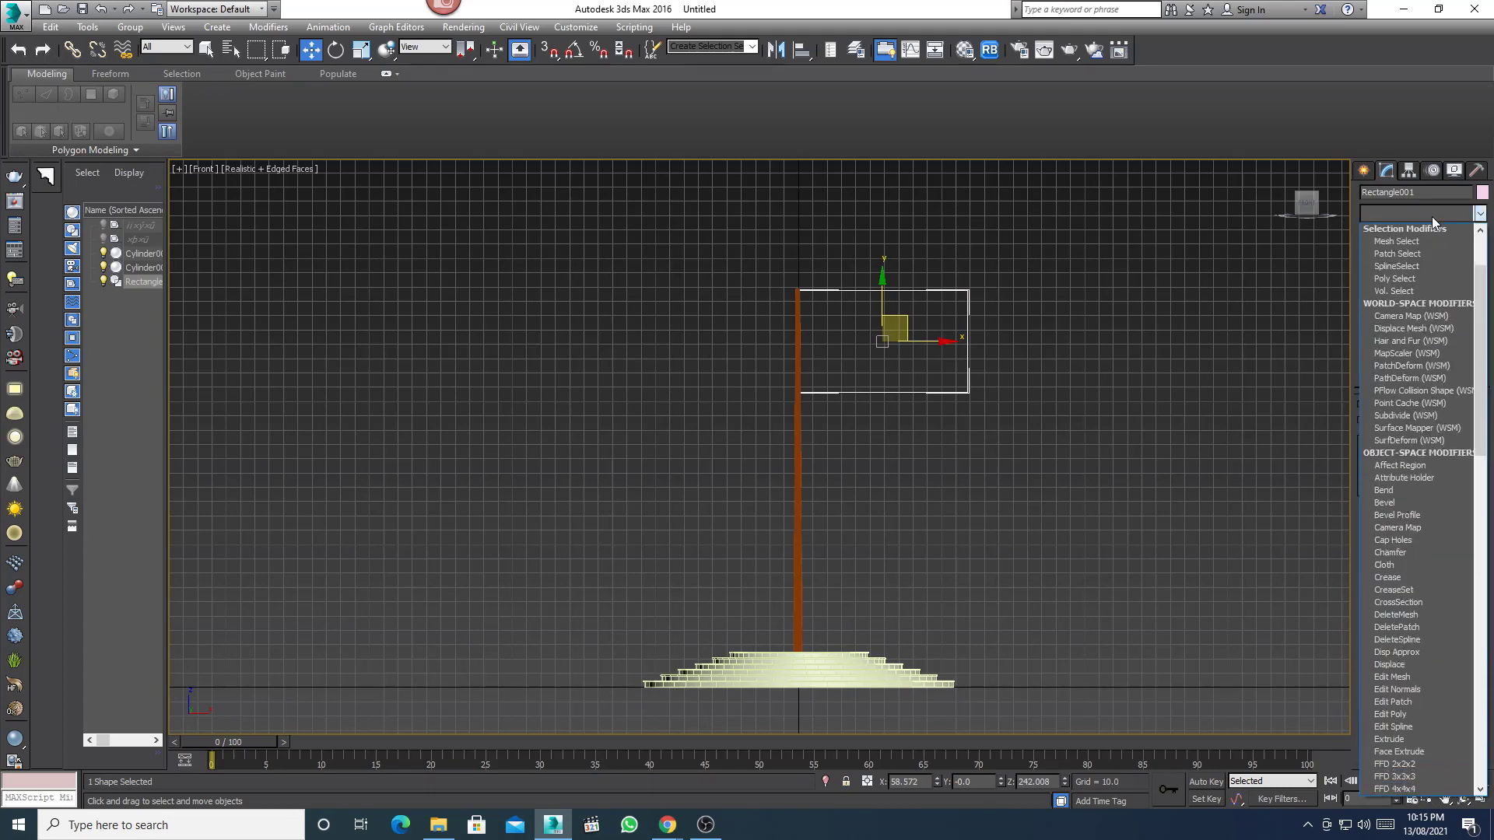
key("g")
left_click(1395, 231)
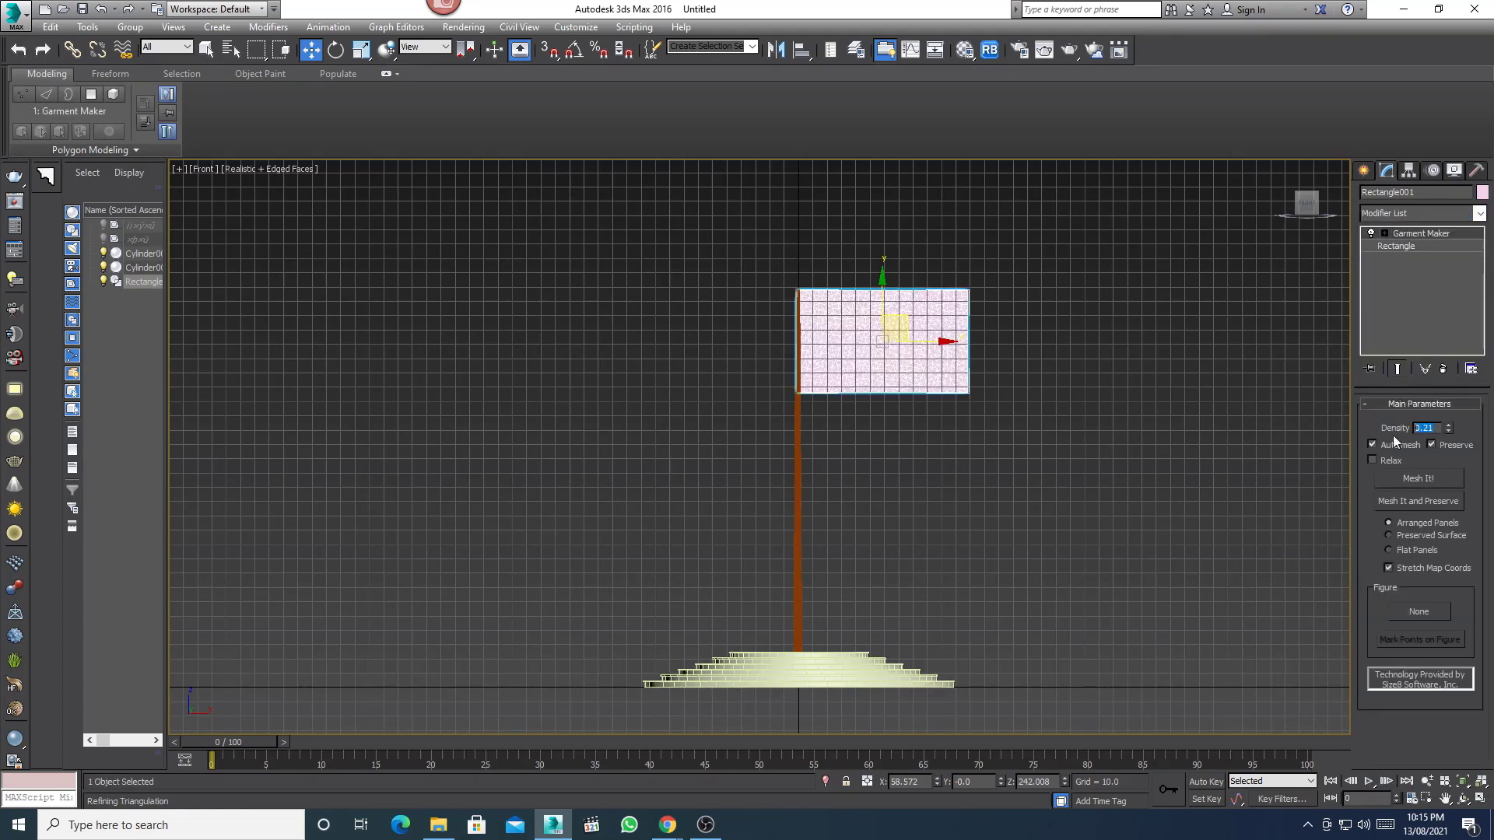
type("0.3")
key("Return")
scroll(962, 355, "up", 1)
scroll(837, 323, "up", 5)
scroll(836, 327, "up", 1)
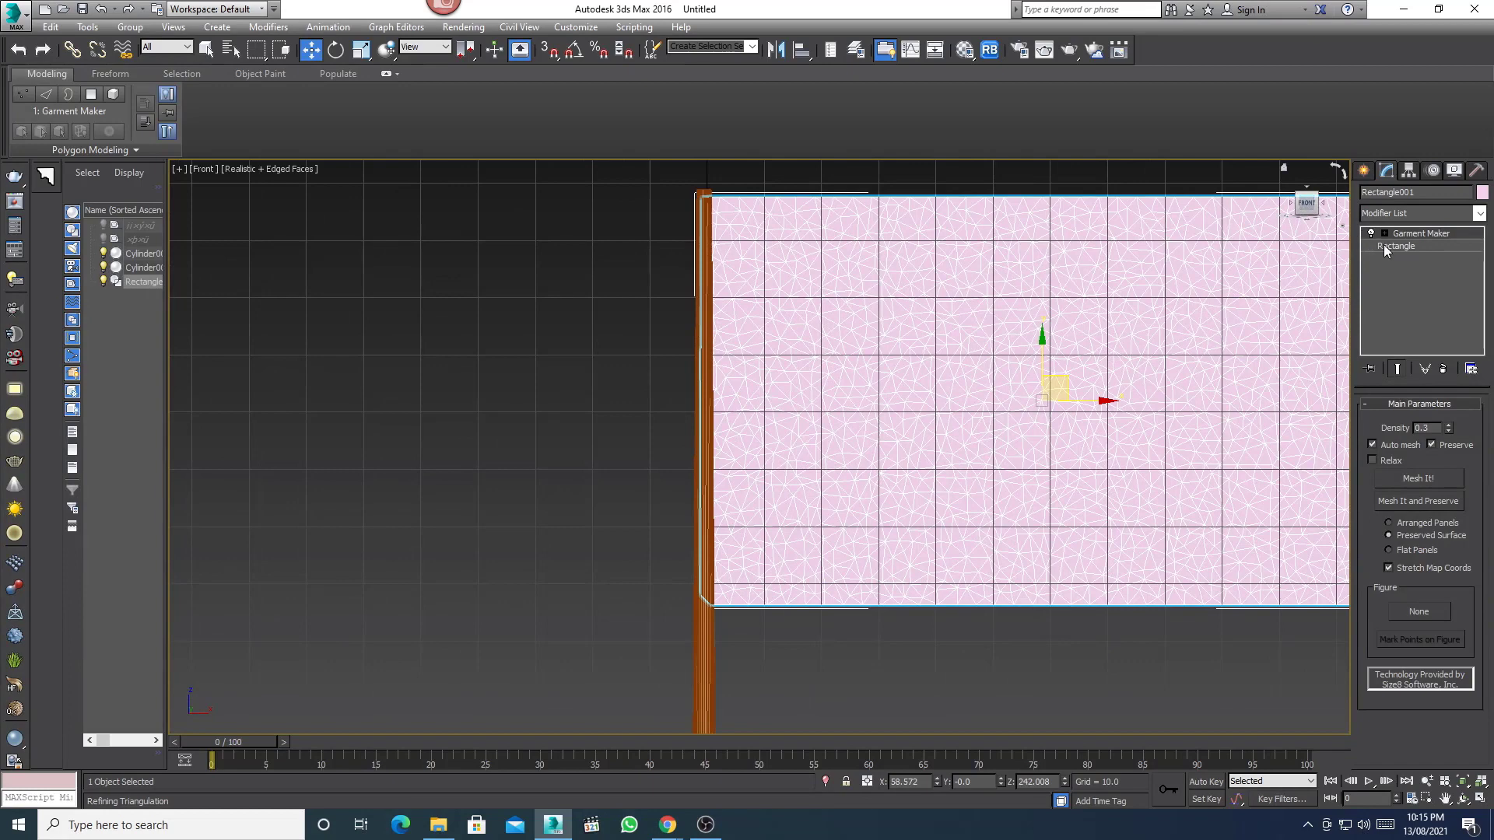
left_click(1392, 217)
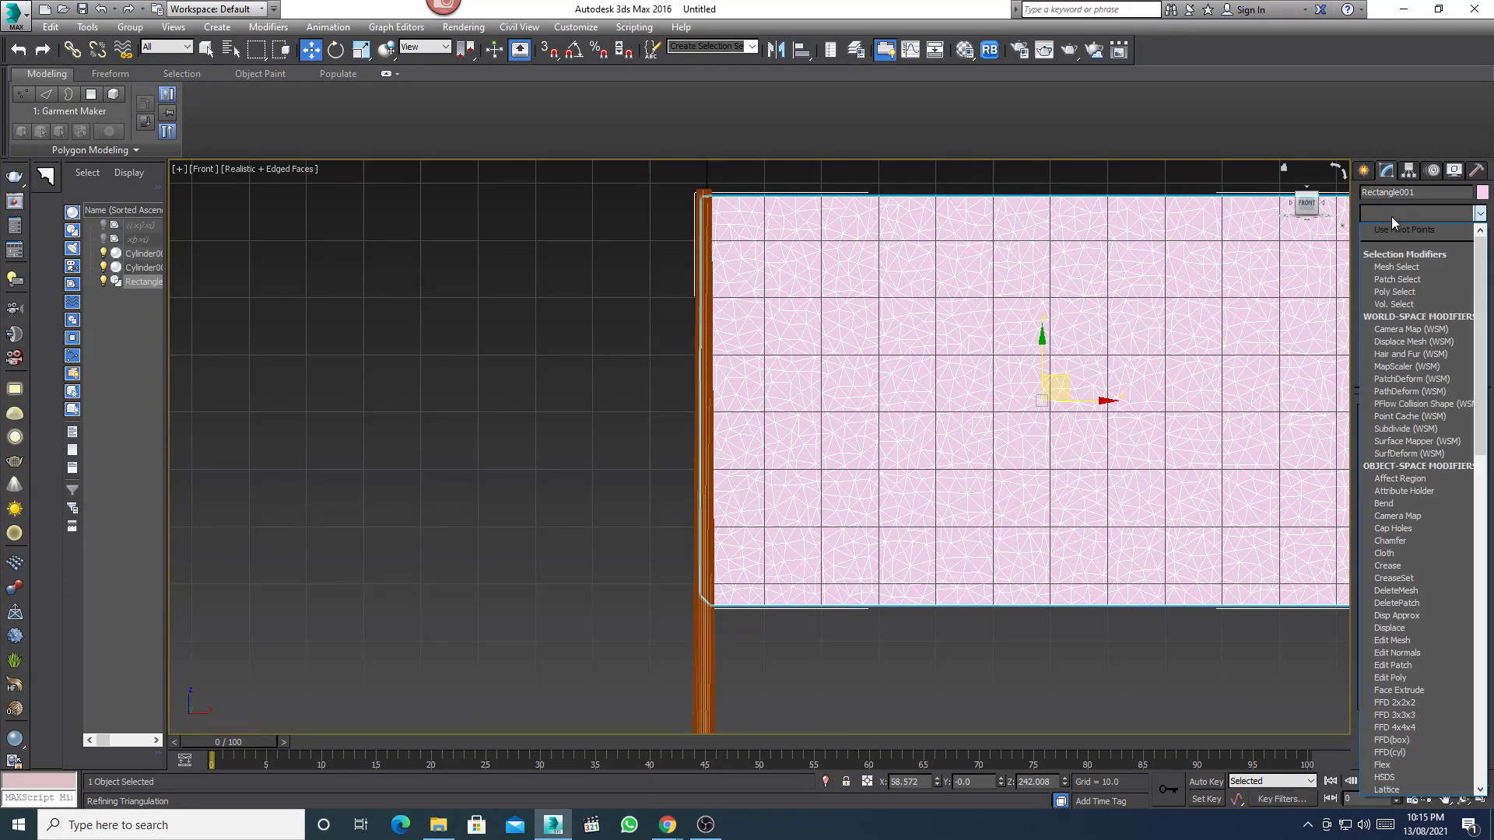
- Add a Cloth modifier to the flag and box-select its pole-edge vertices at Group level
key("c")
key("c")
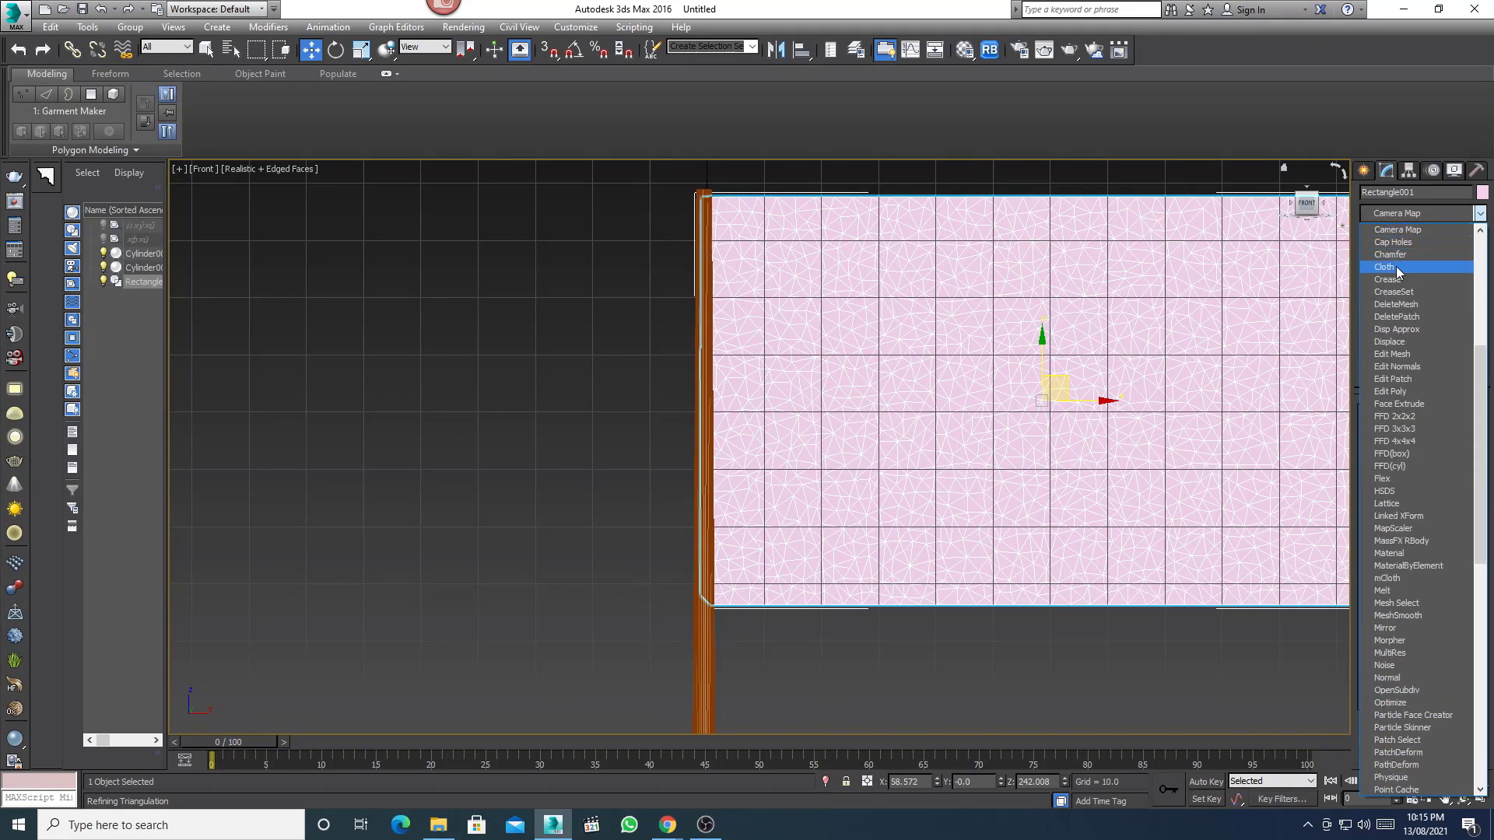
left_click(1396, 266)
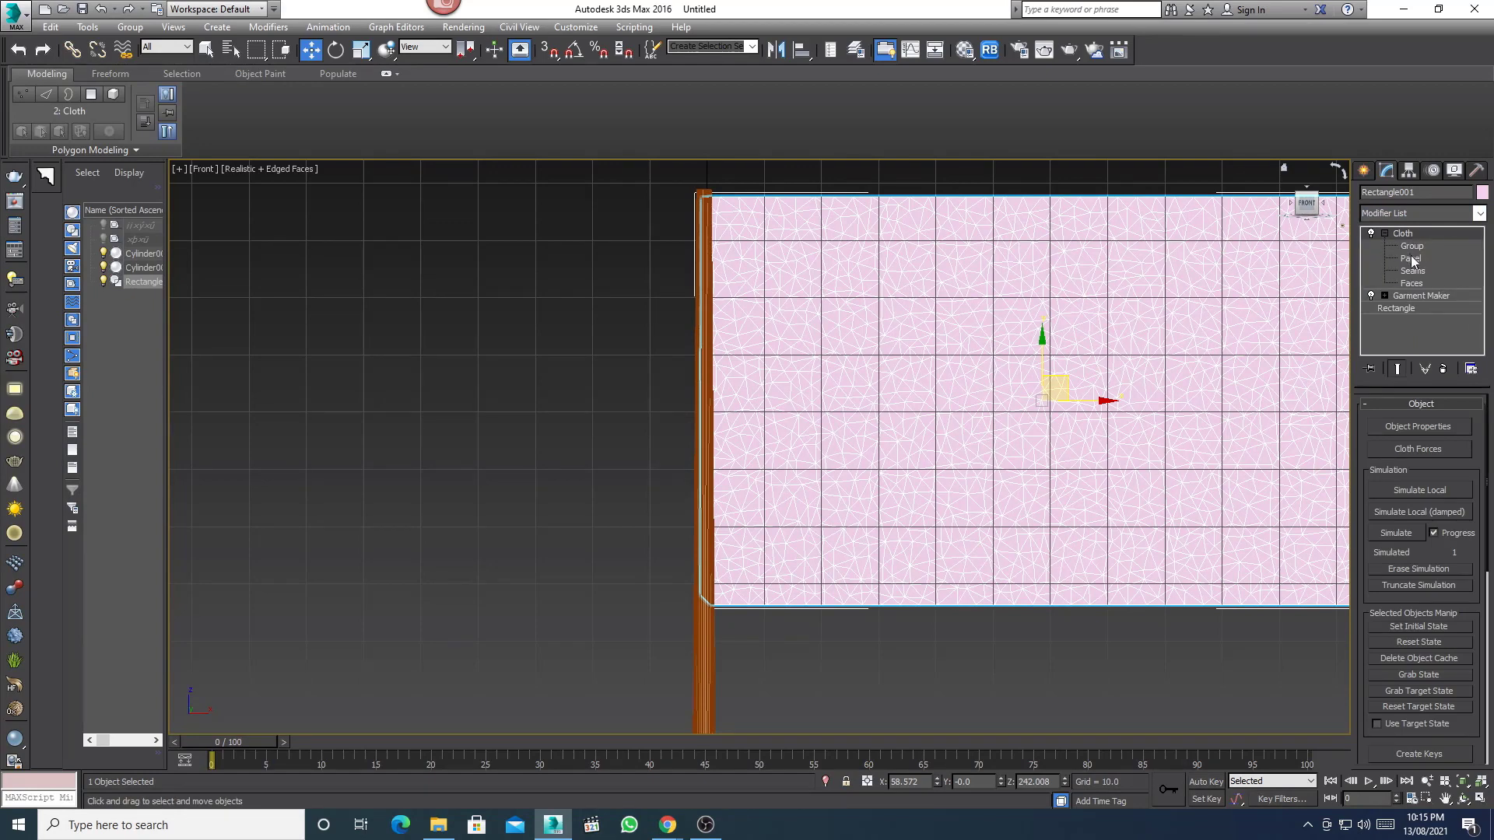
left_click(1413, 246)
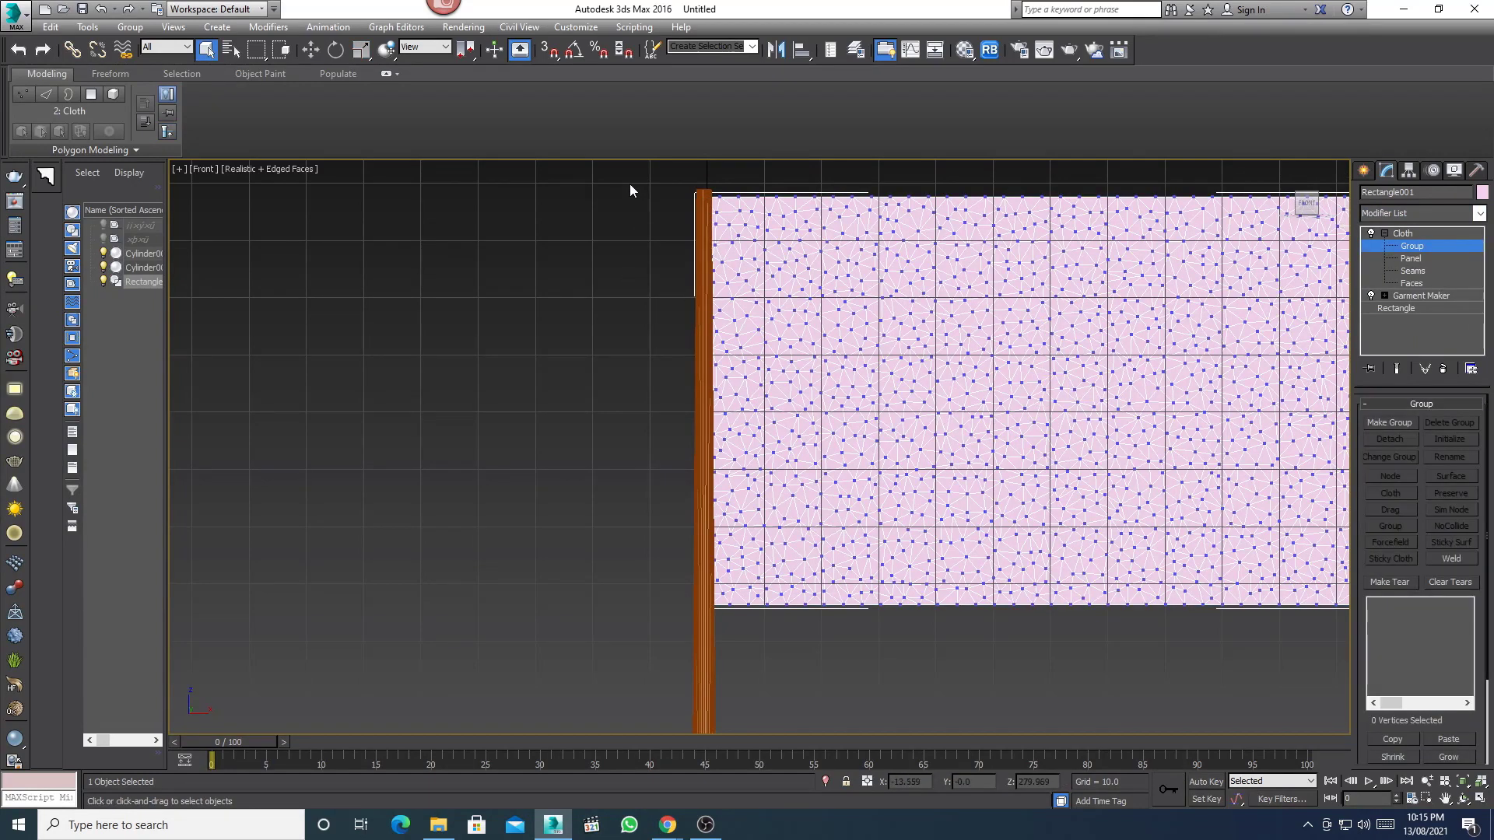
left_click_drag(660, 293, 707, 626)
key("F3")
scroll(687, 239, "up", 2)
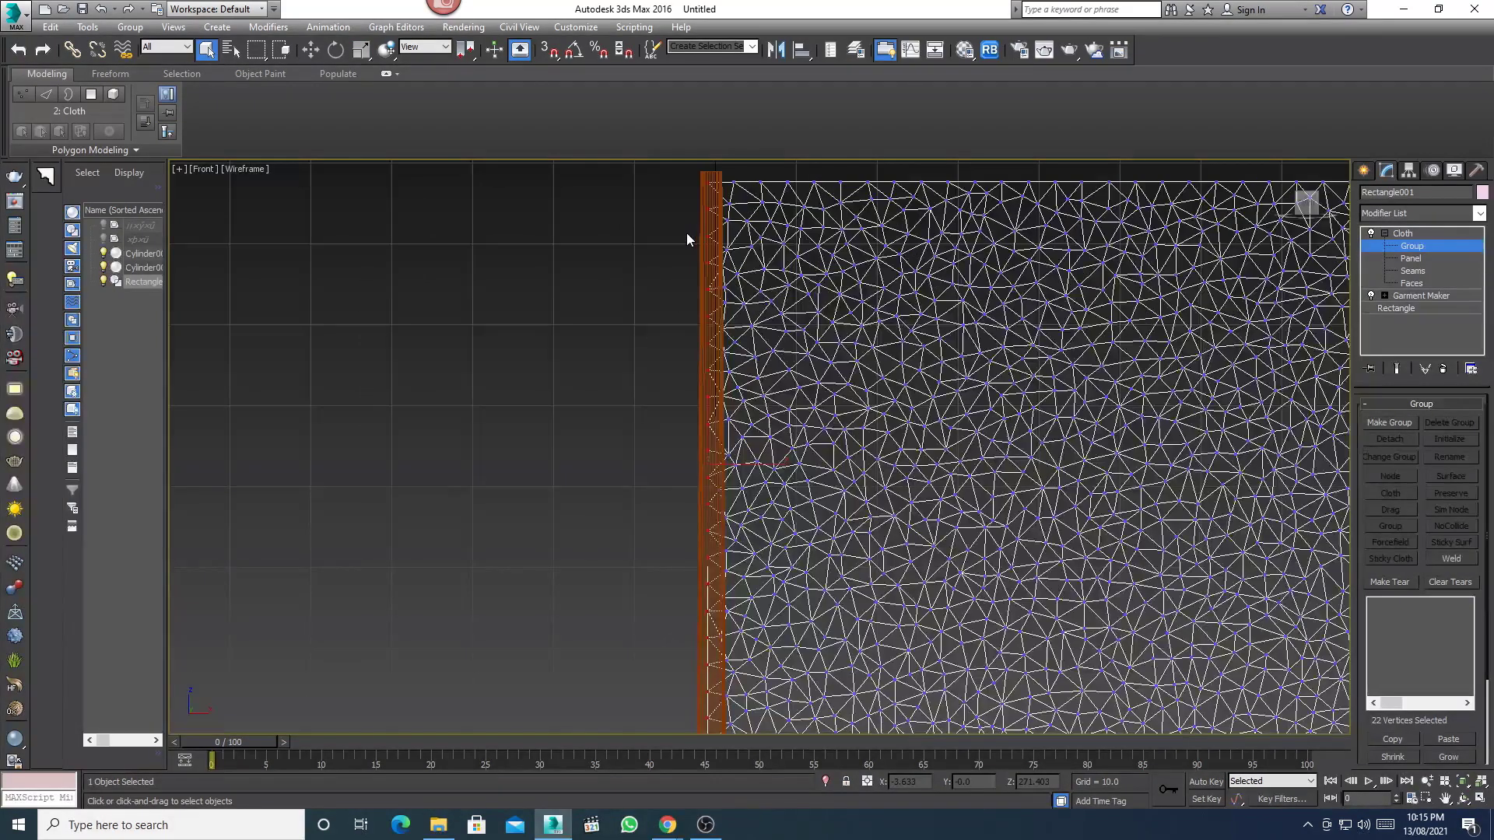
scroll(686, 232, "down", 2)
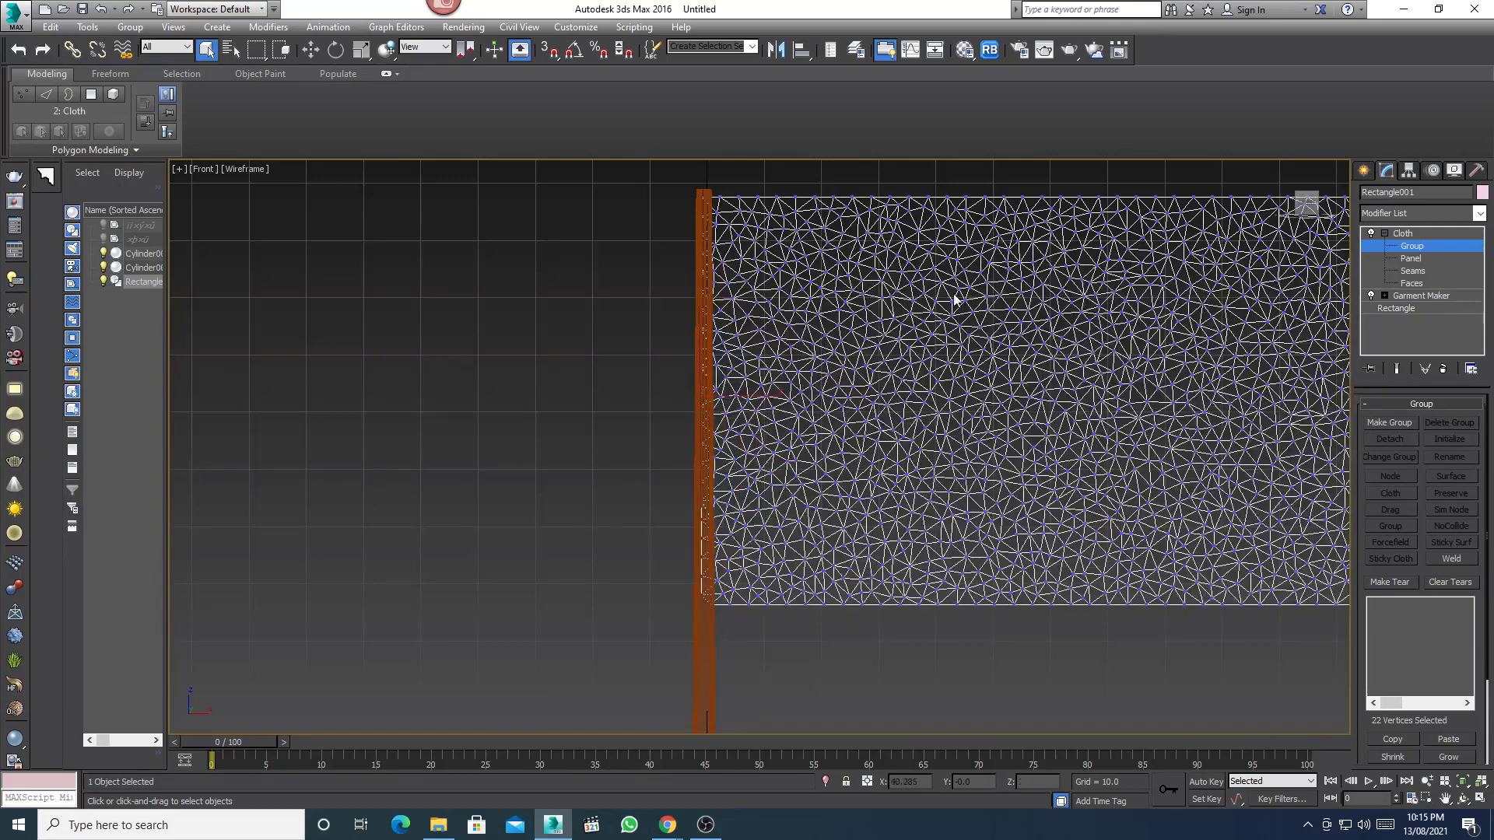
- Make Group001 from the 22 edge vertices and pin it to the pole cylinder as node
left_click(1391, 425)
left_click(708, 434)
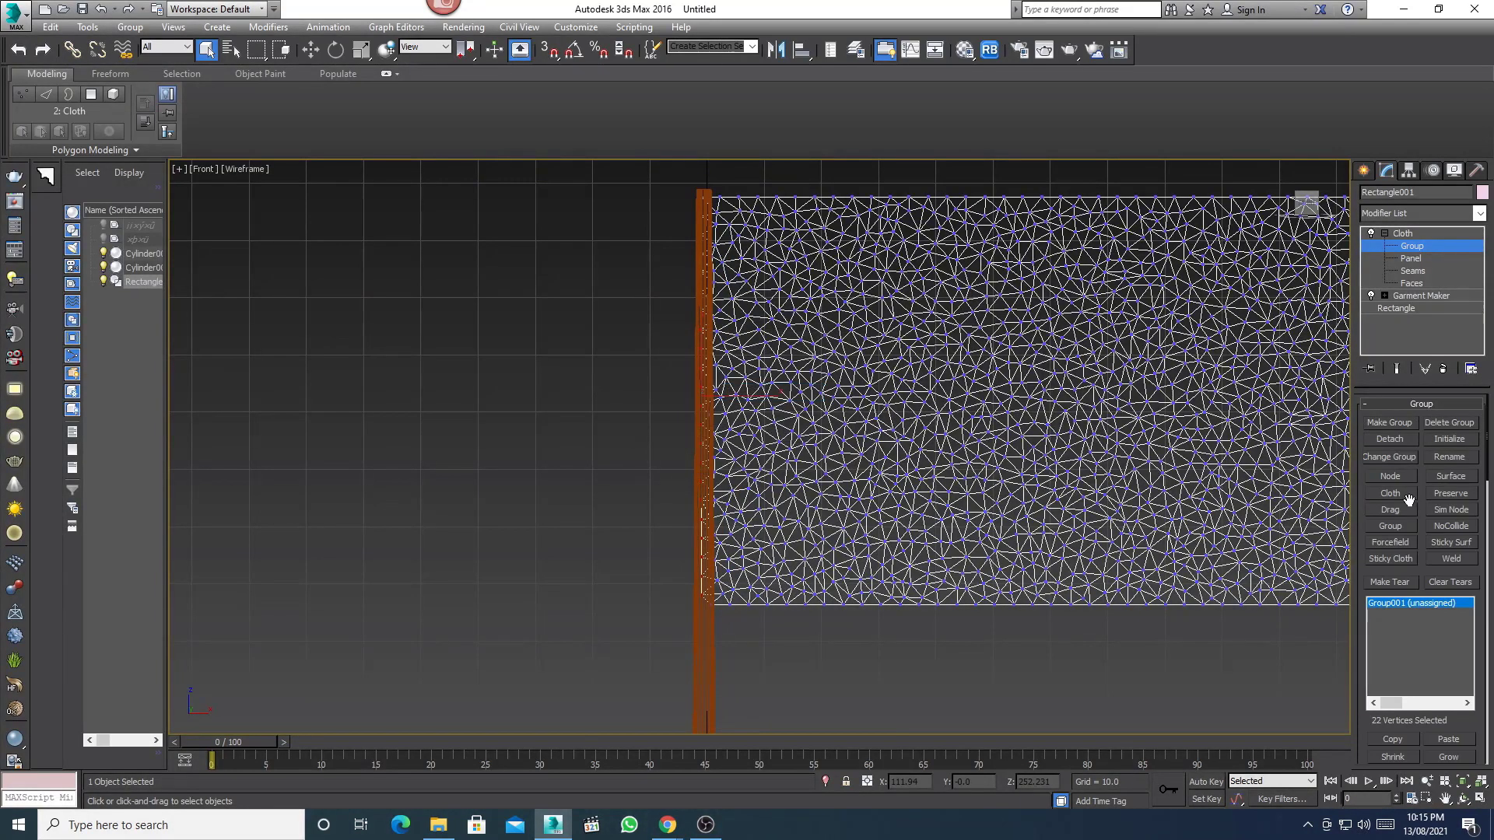
left_click(1385, 479)
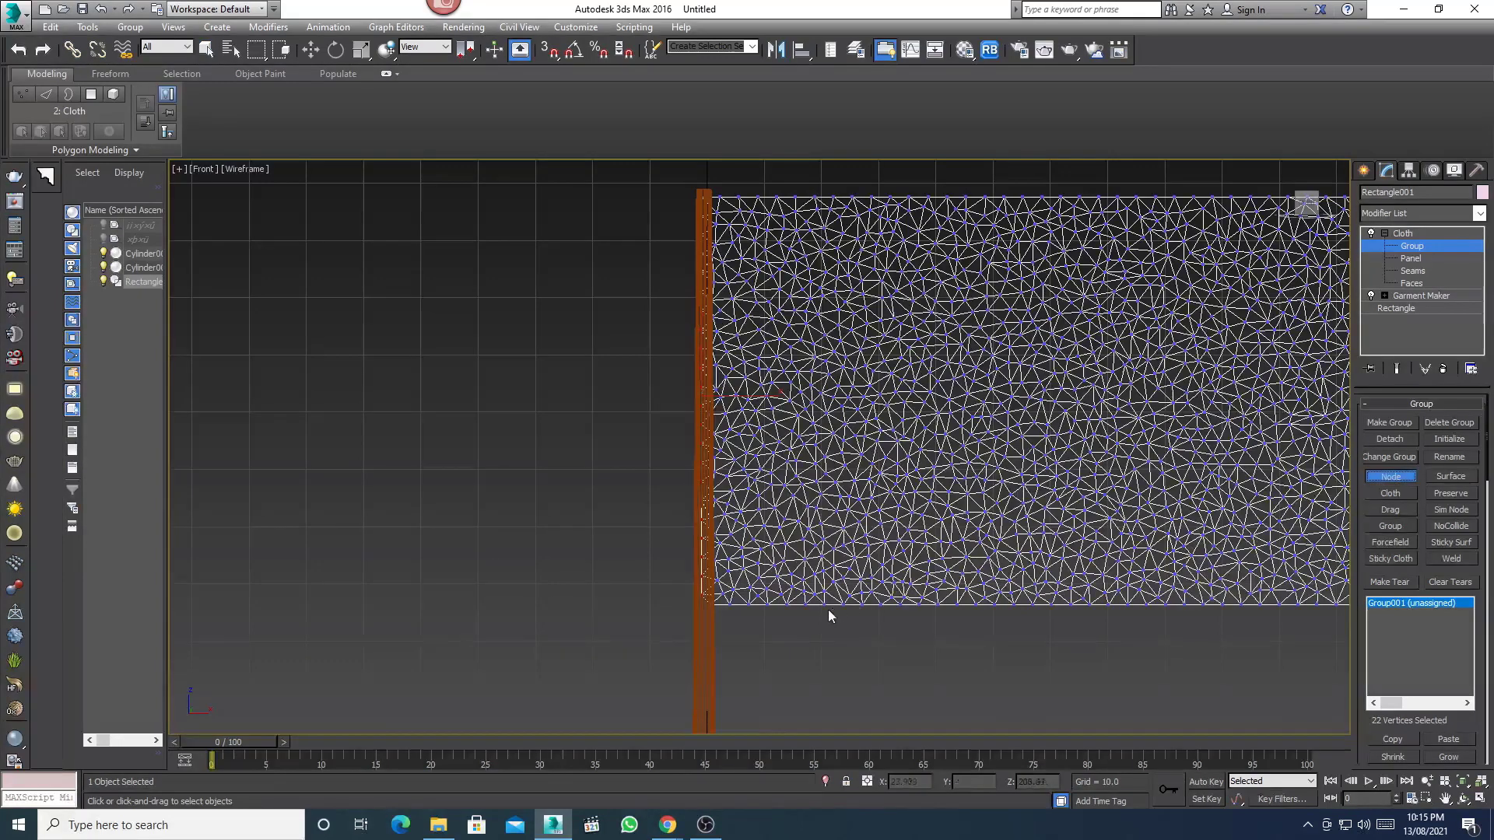
left_click(706, 659)
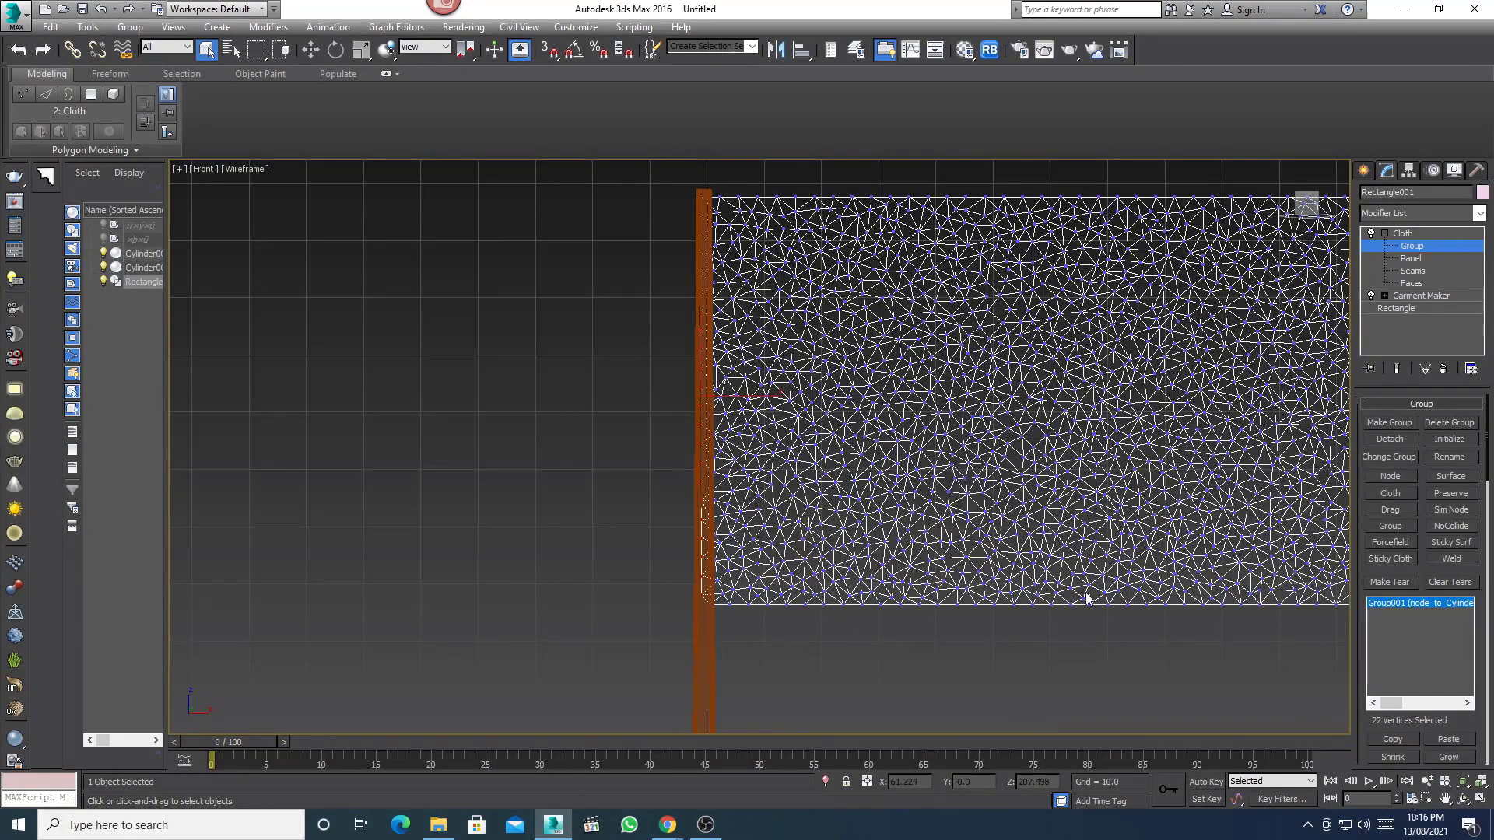
scroll(918, 427, "down", 3)
scroll(916, 424, "down", 3)
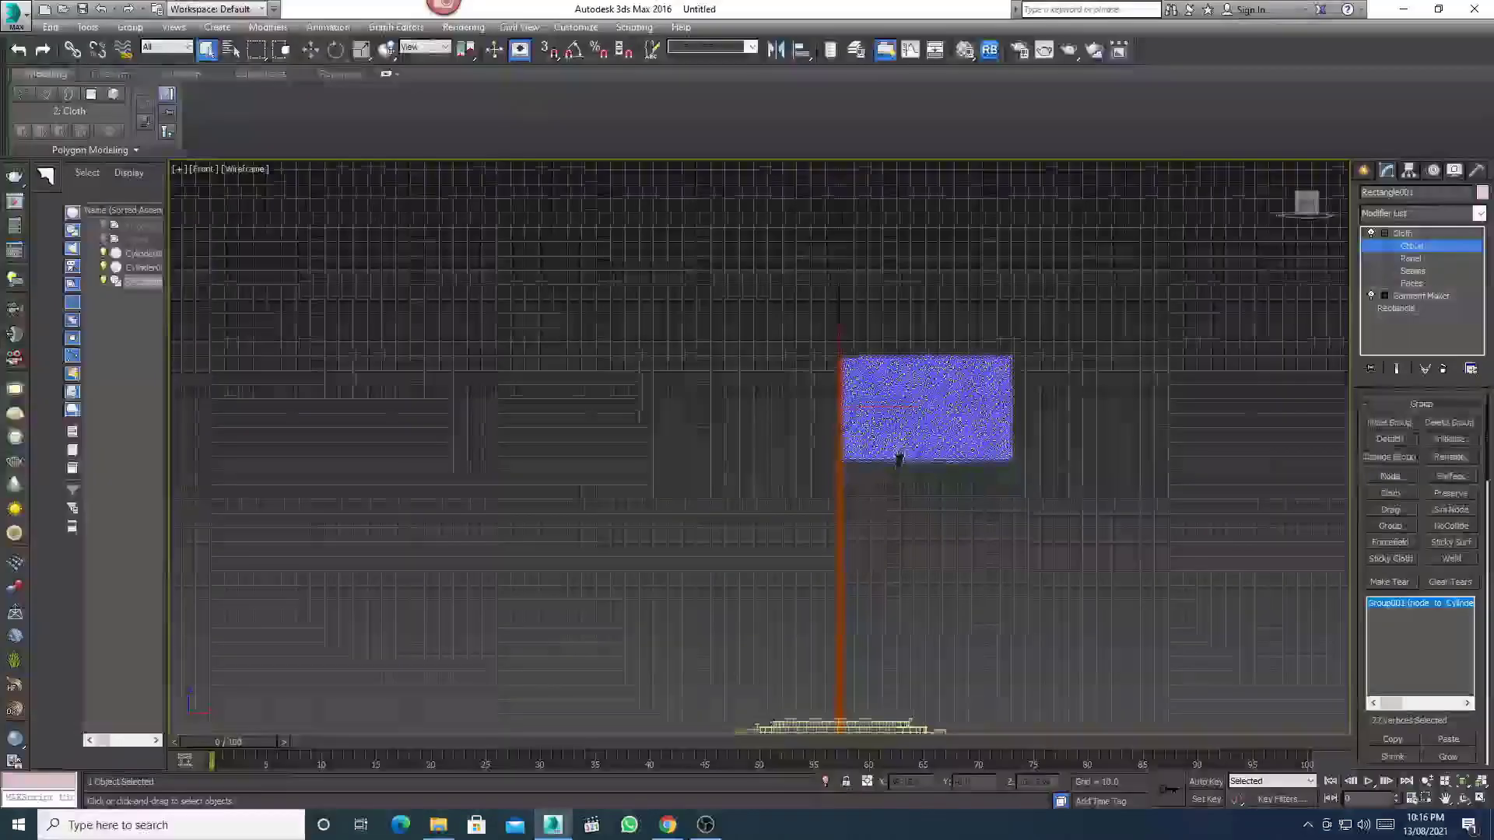
middle_click_drag(899, 459, 910, 410)
right_click(908, 436)
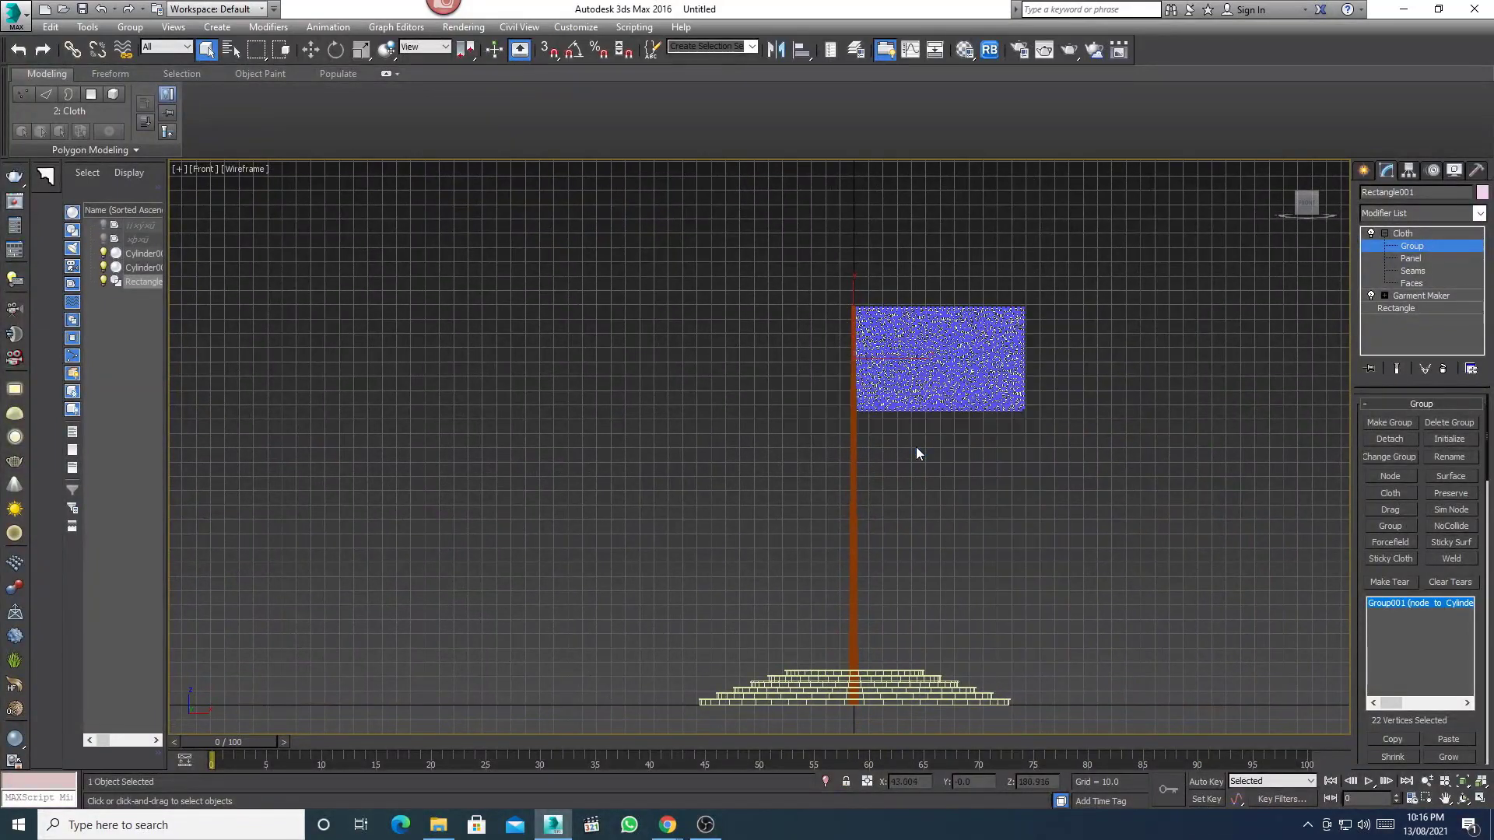
left_click(1422, 249)
left_click(1411, 246)
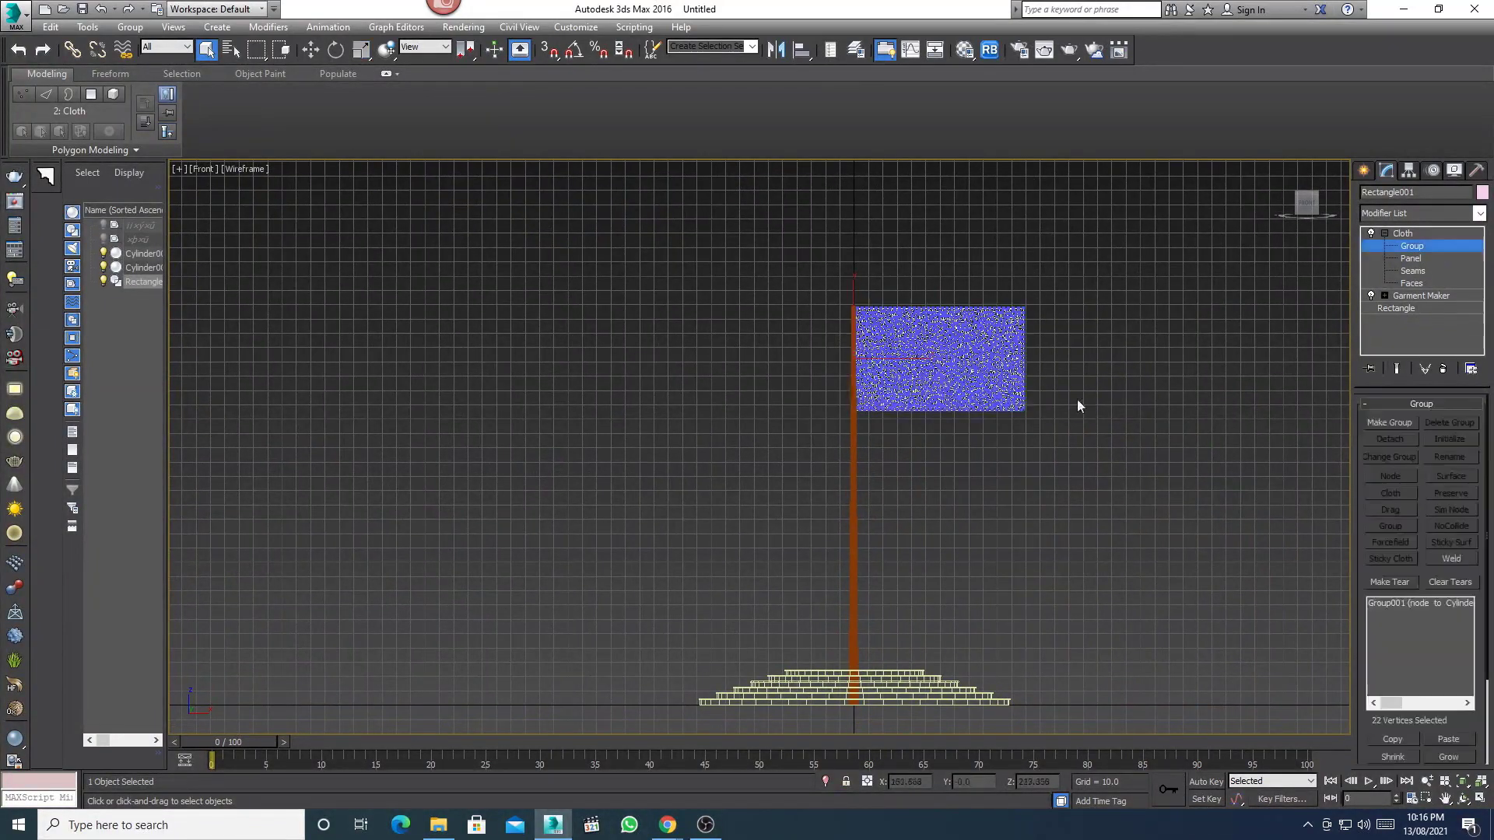
left_click(1417, 232)
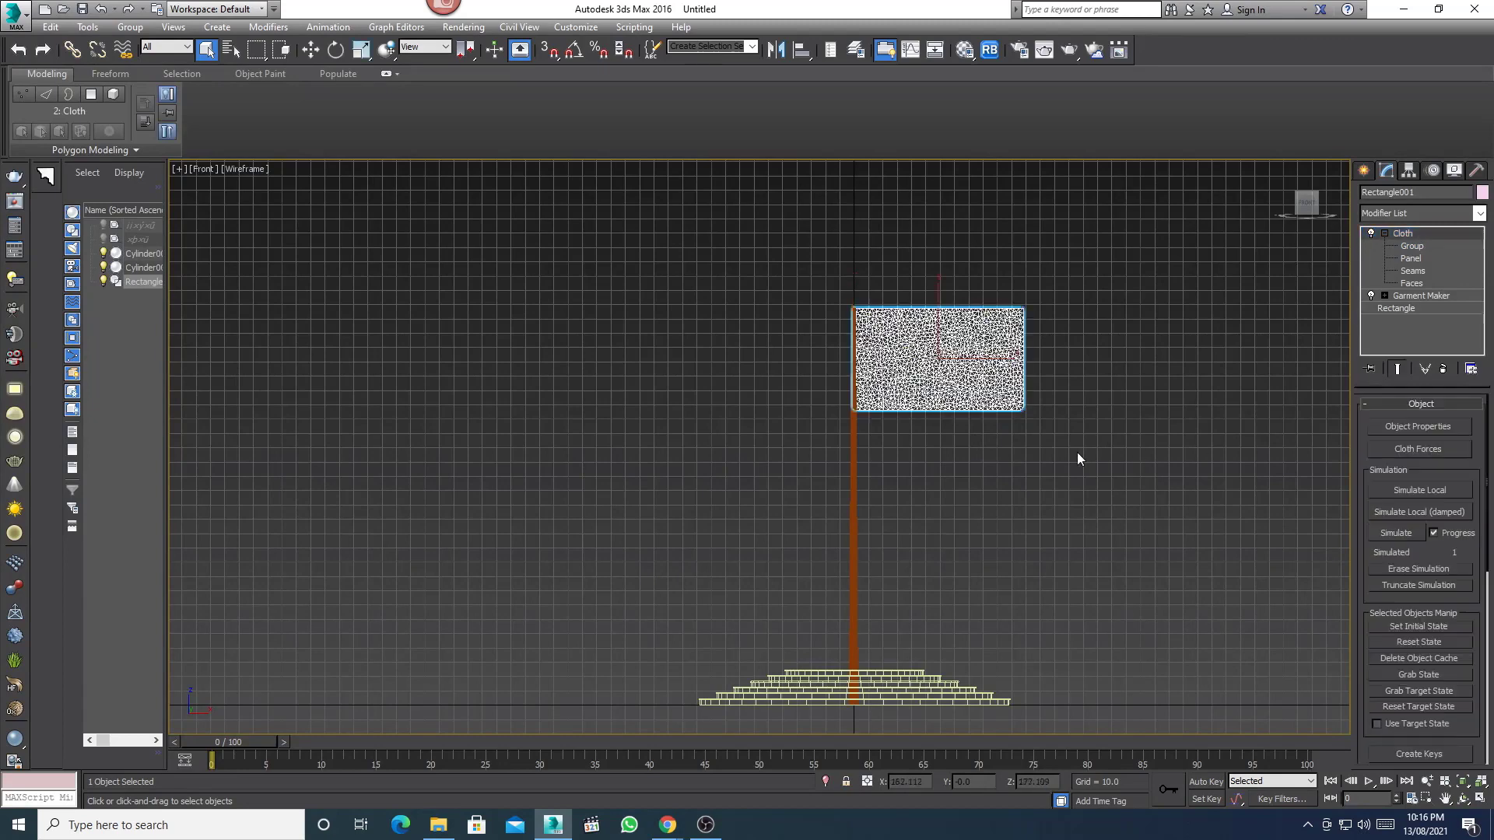
- In Object Properties, set Rectangle001 as a Cloth object using the Cotton preset
left_click(1407, 428)
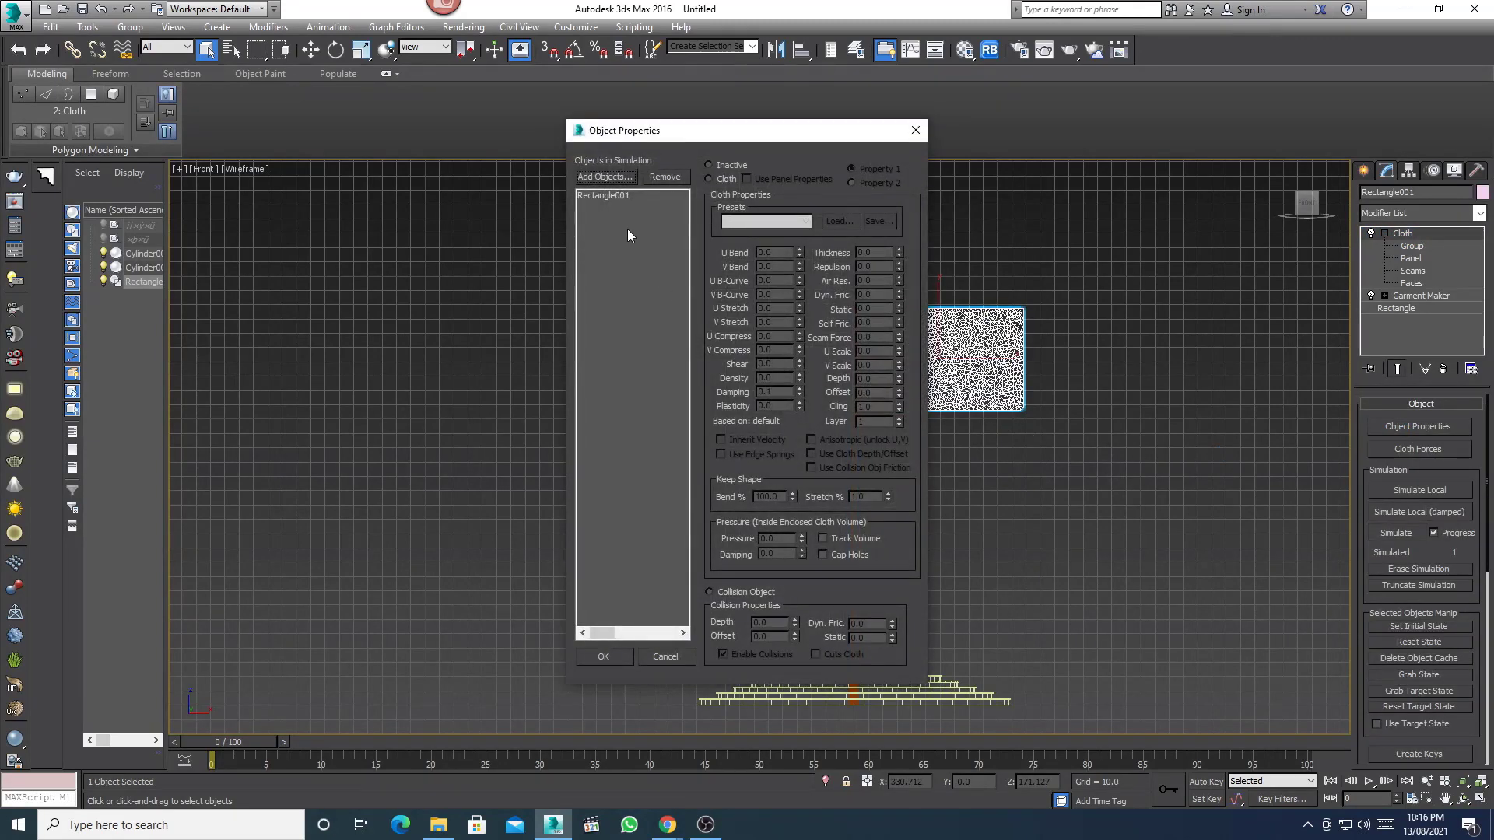
left_click(610, 196)
left_click(726, 179)
left_click(766, 221)
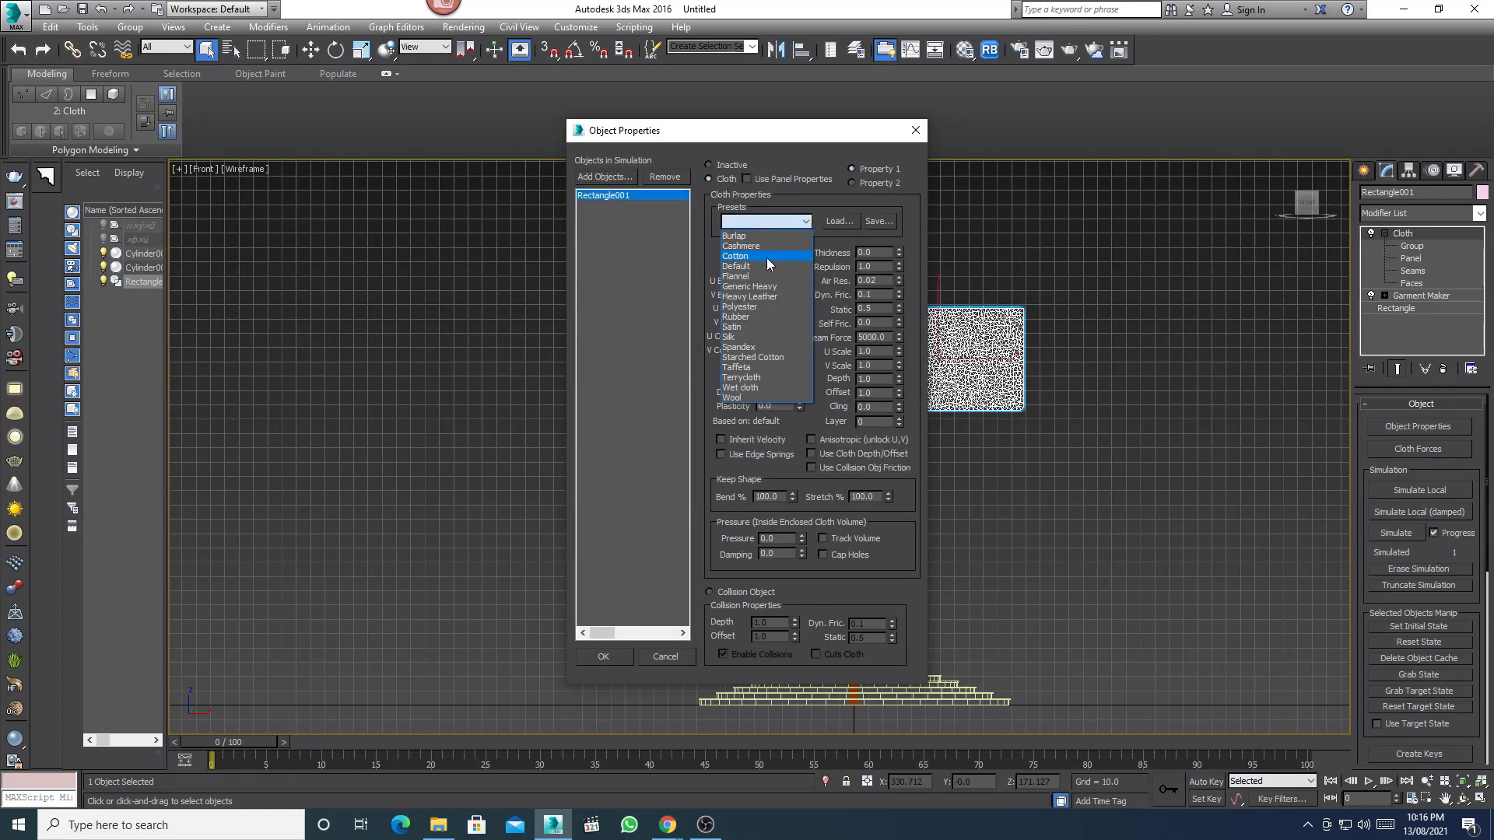
left_click(768, 256)
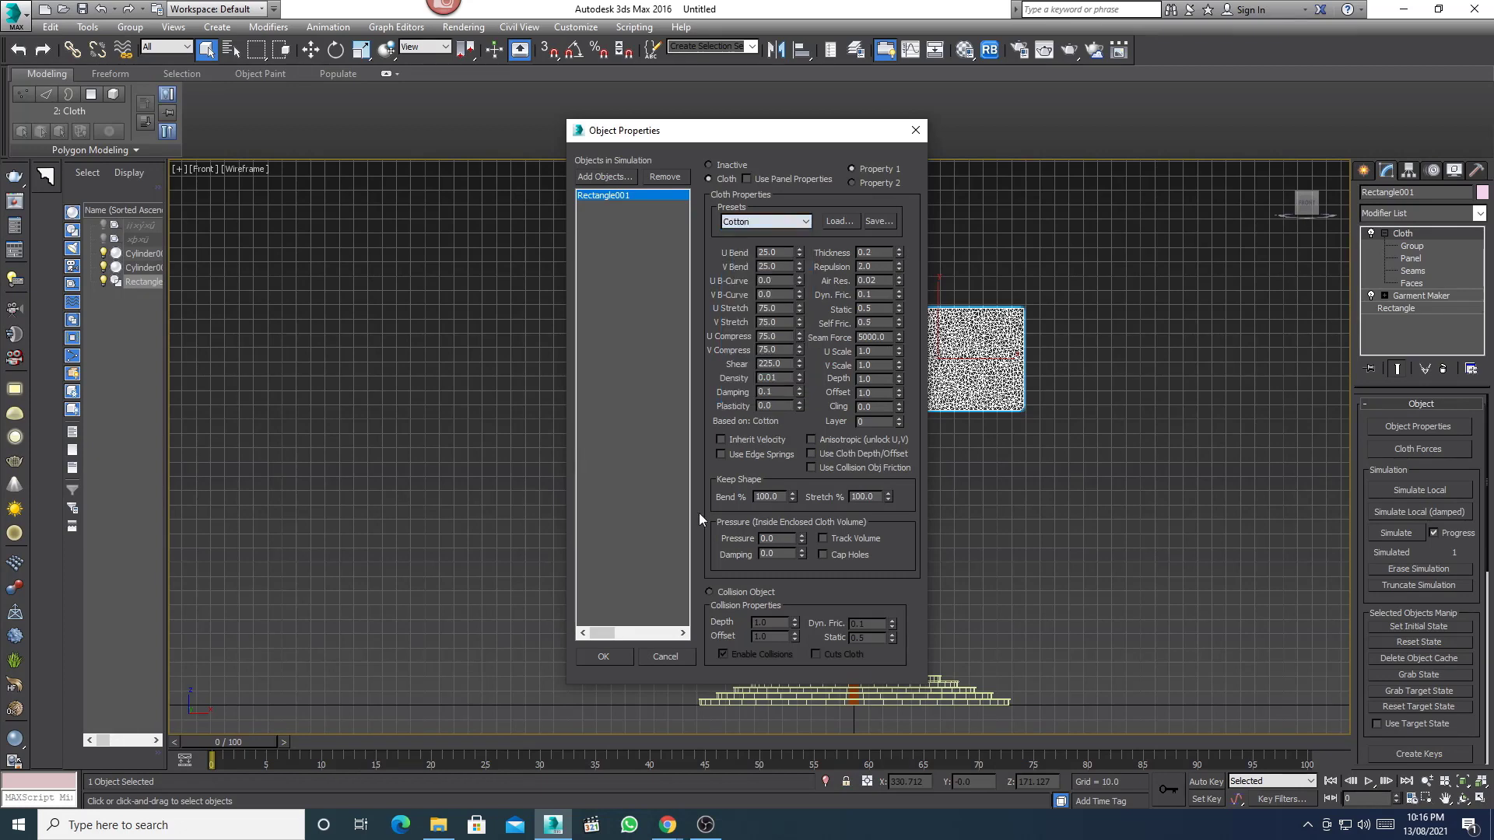
left_click(604, 657)
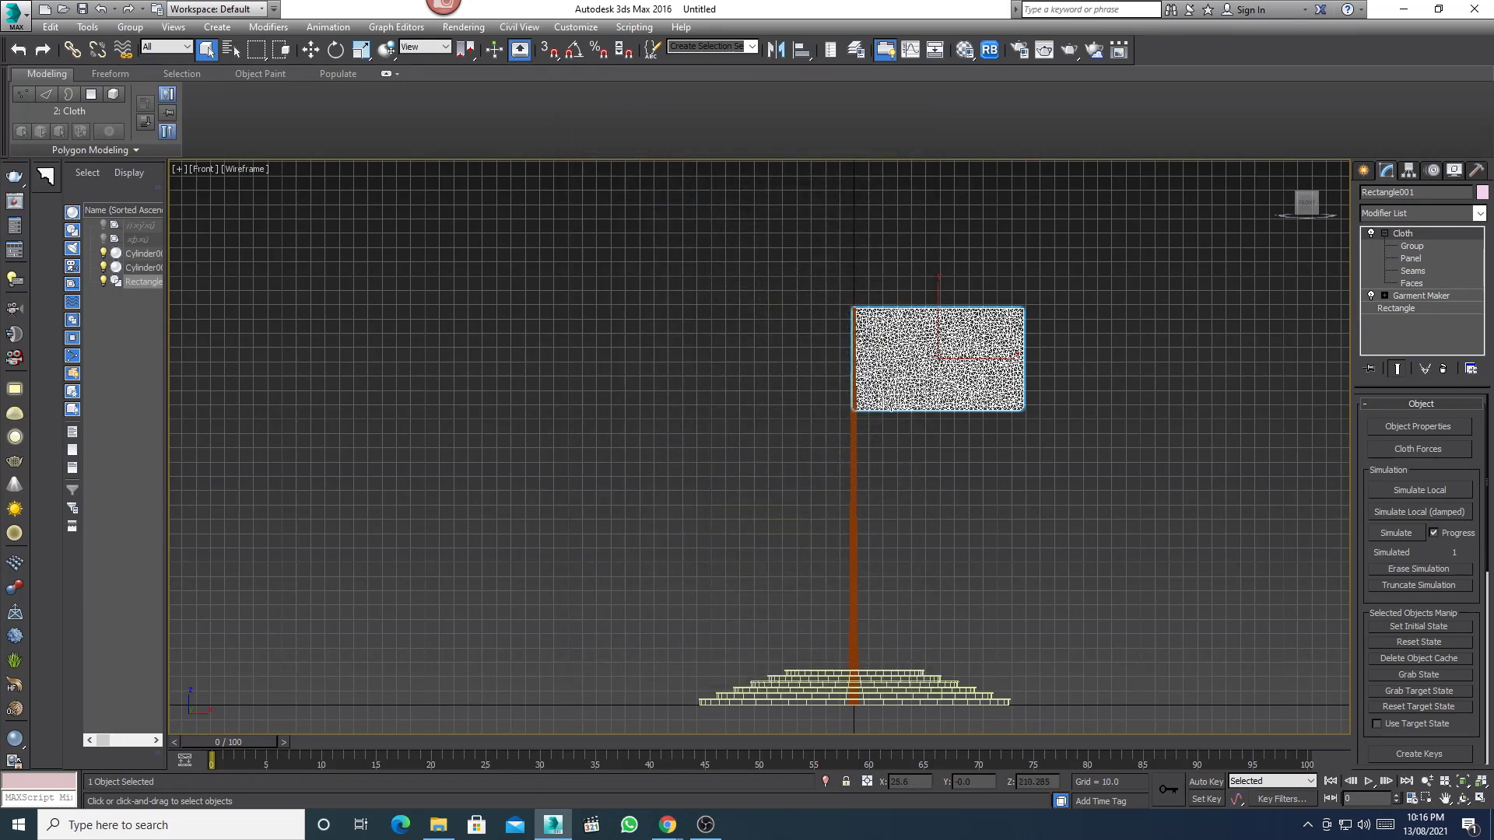
scroll(893, 402, "up", 2)
scroll(892, 405, "down", 2)
- Create a Wind space warp, Wind001, beside the top of the flag
left_click(1362, 176)
left_click(1462, 195)
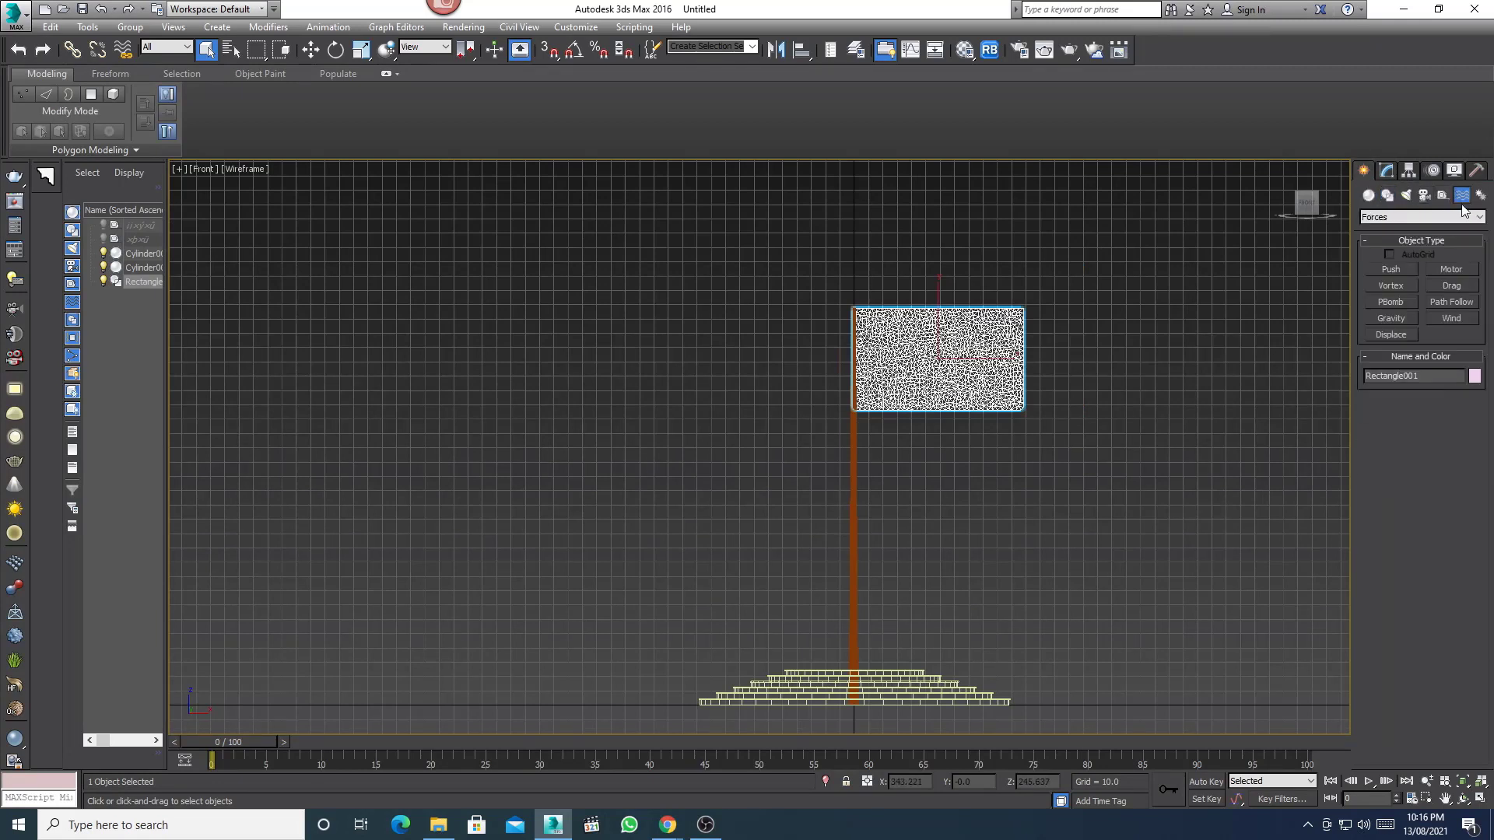
left_click(1449, 319)
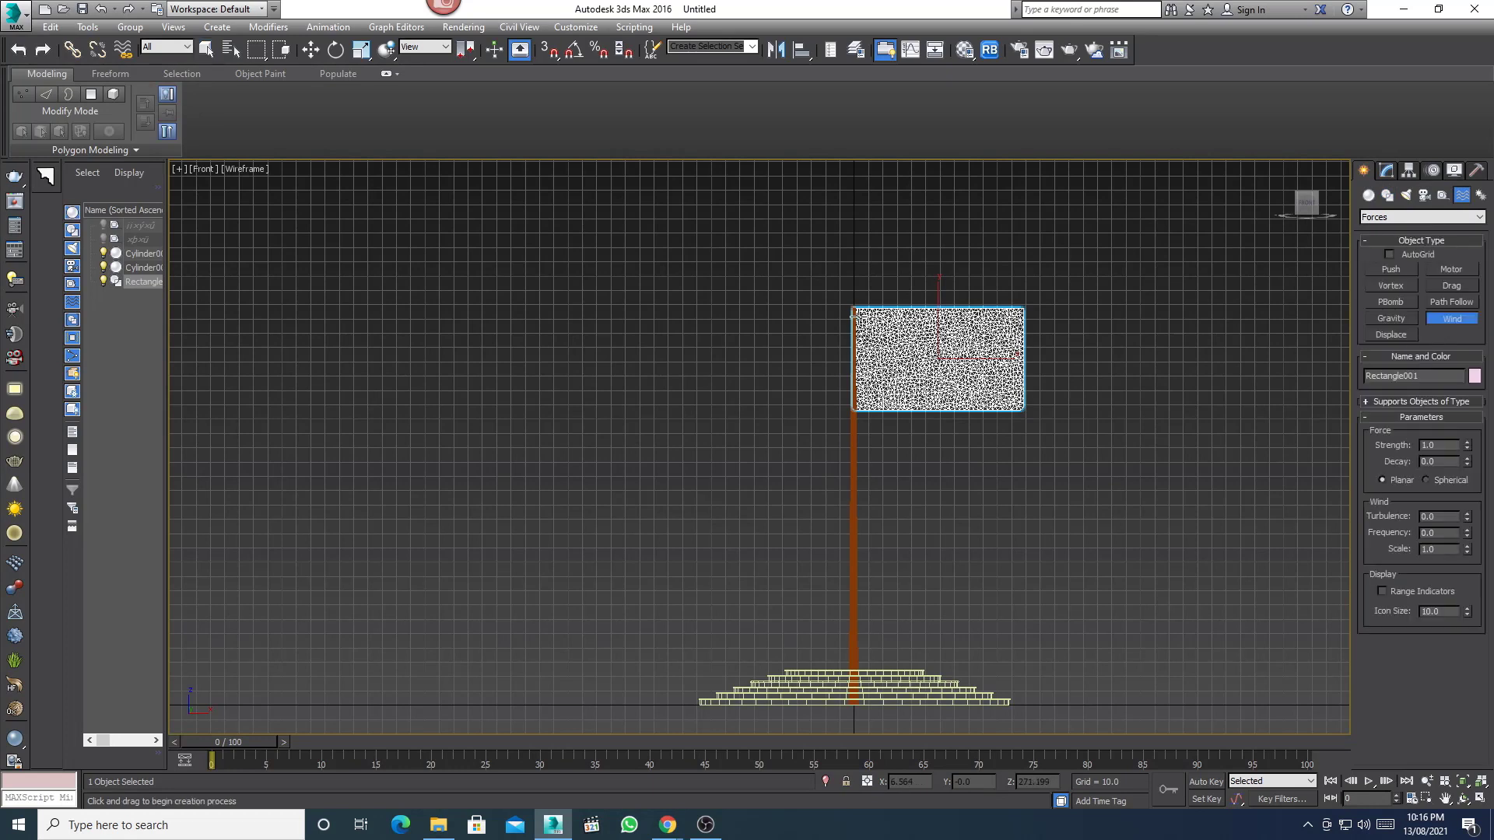
left_click_drag(851, 309, 1012, 414)
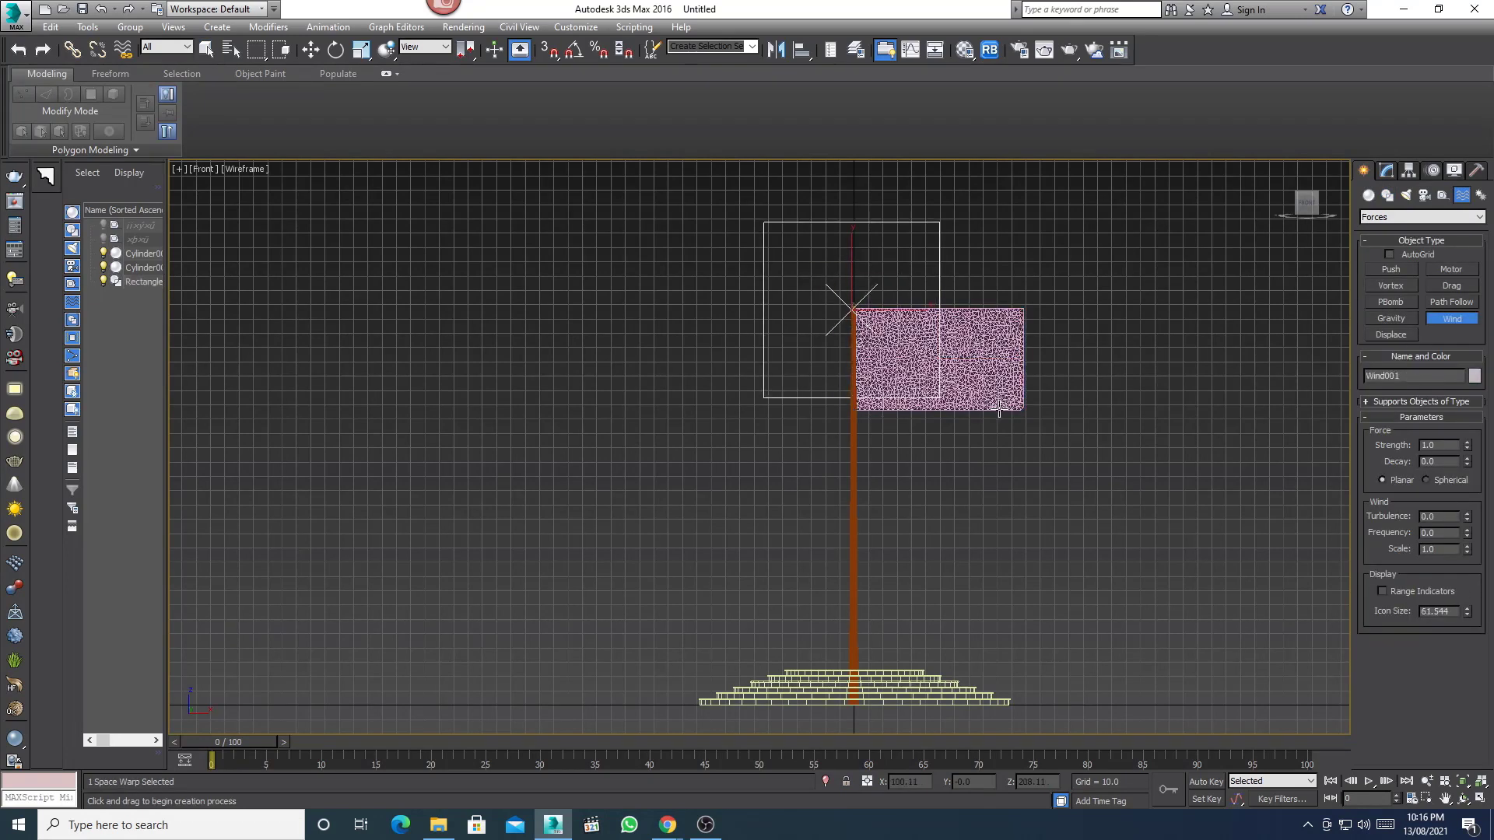
right_click(907, 354)
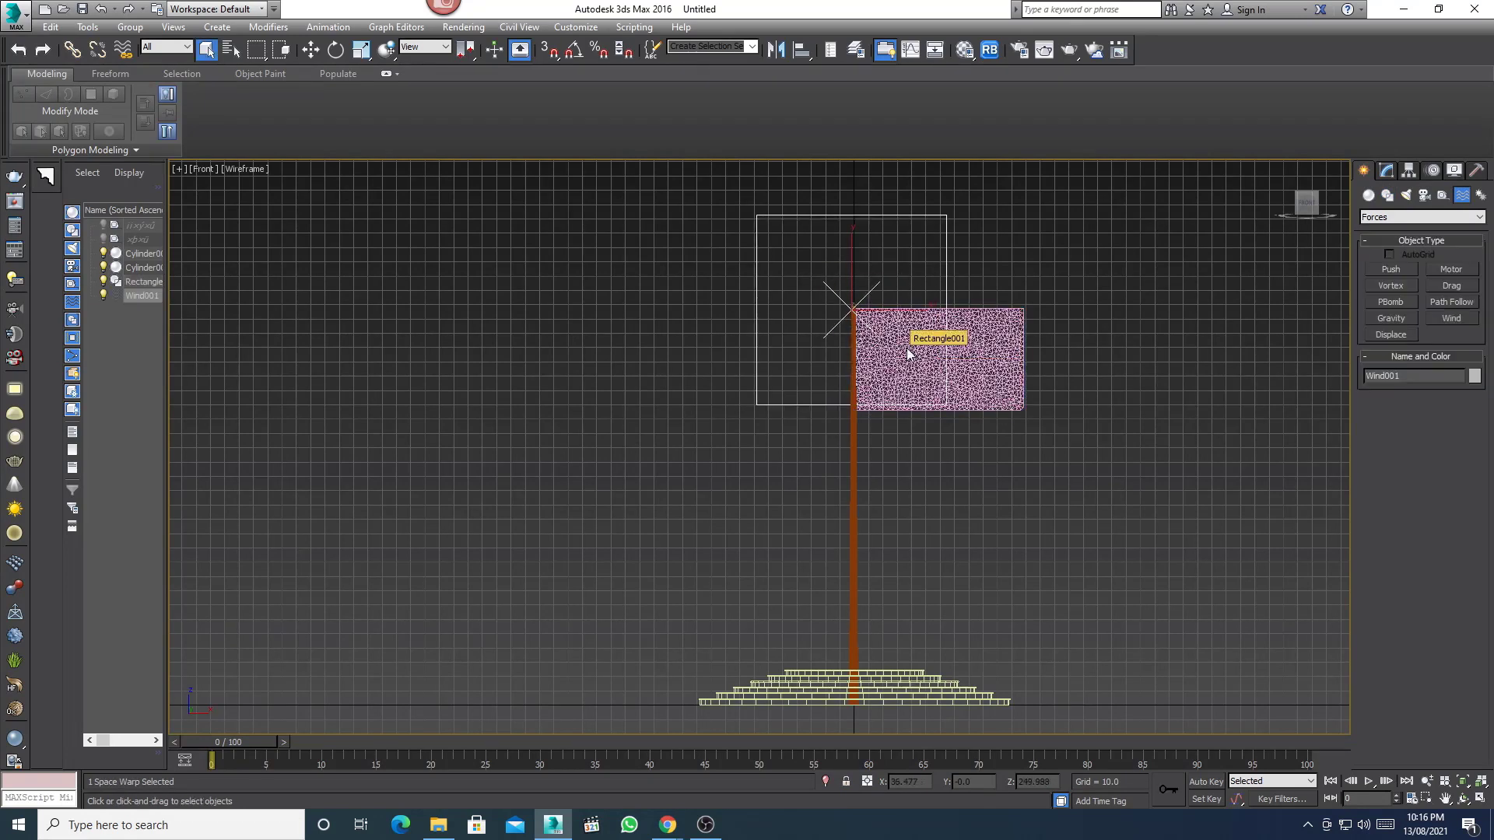
- In Top view, move Wind001 back from the pole
key("t")
scroll(851, 405, "down", 5)
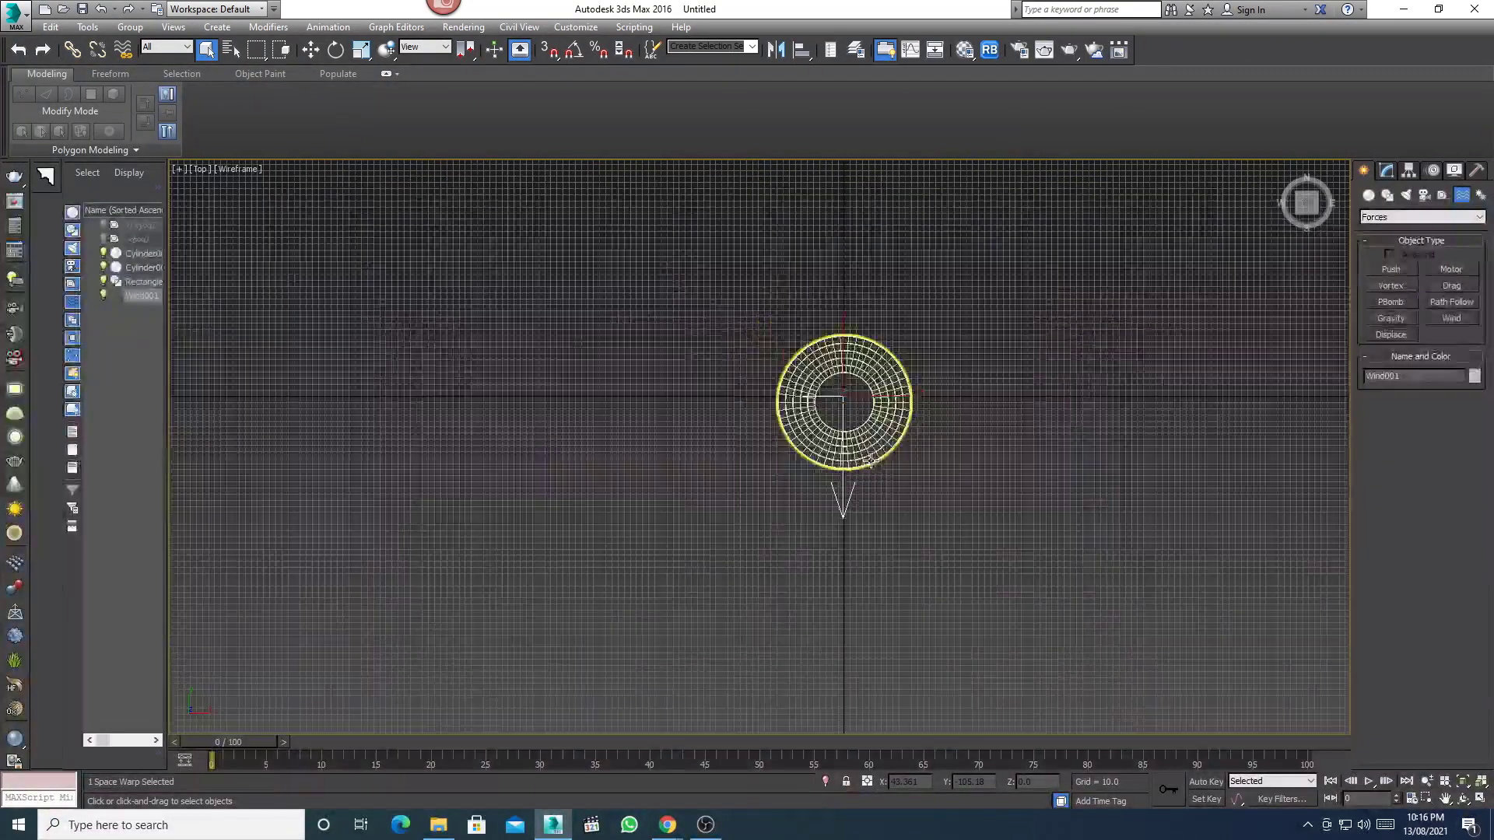
right_click(851, 405)
left_click(858, 413)
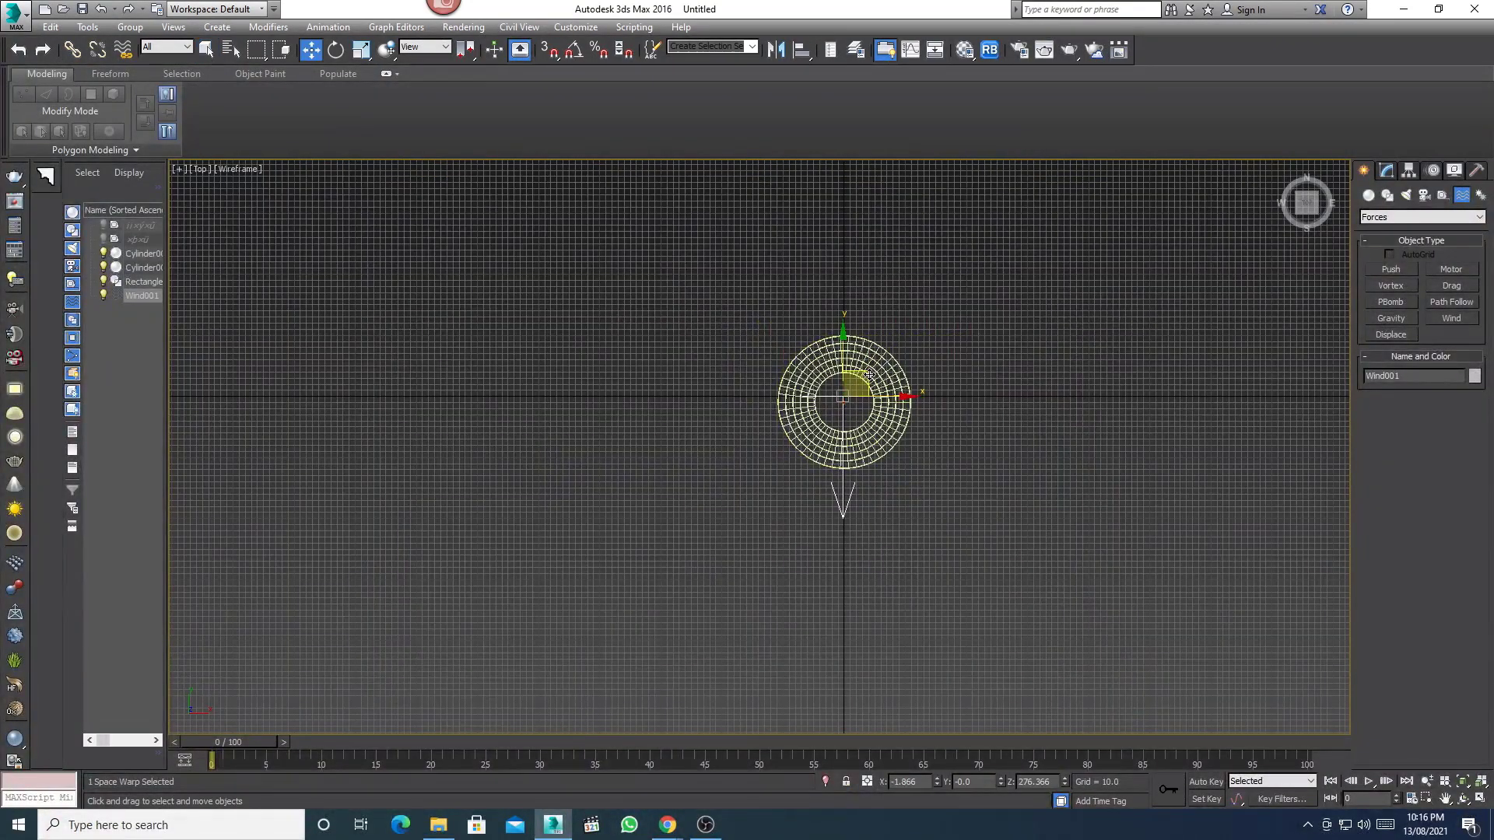
left_click_drag(870, 376, 881, 258)
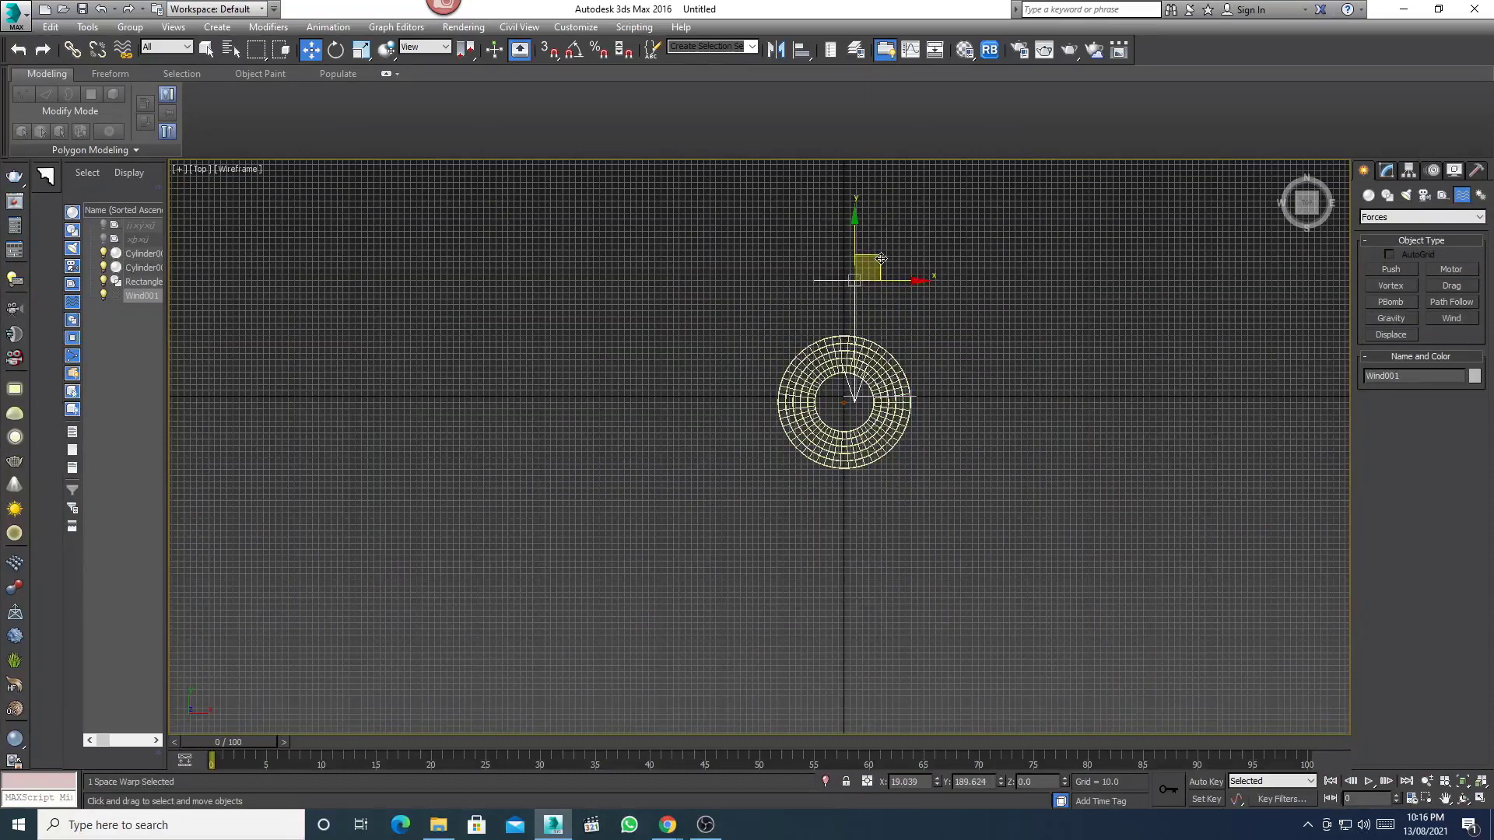
scroll(849, 390, "up", 3)
scroll(846, 383, "up", 3)
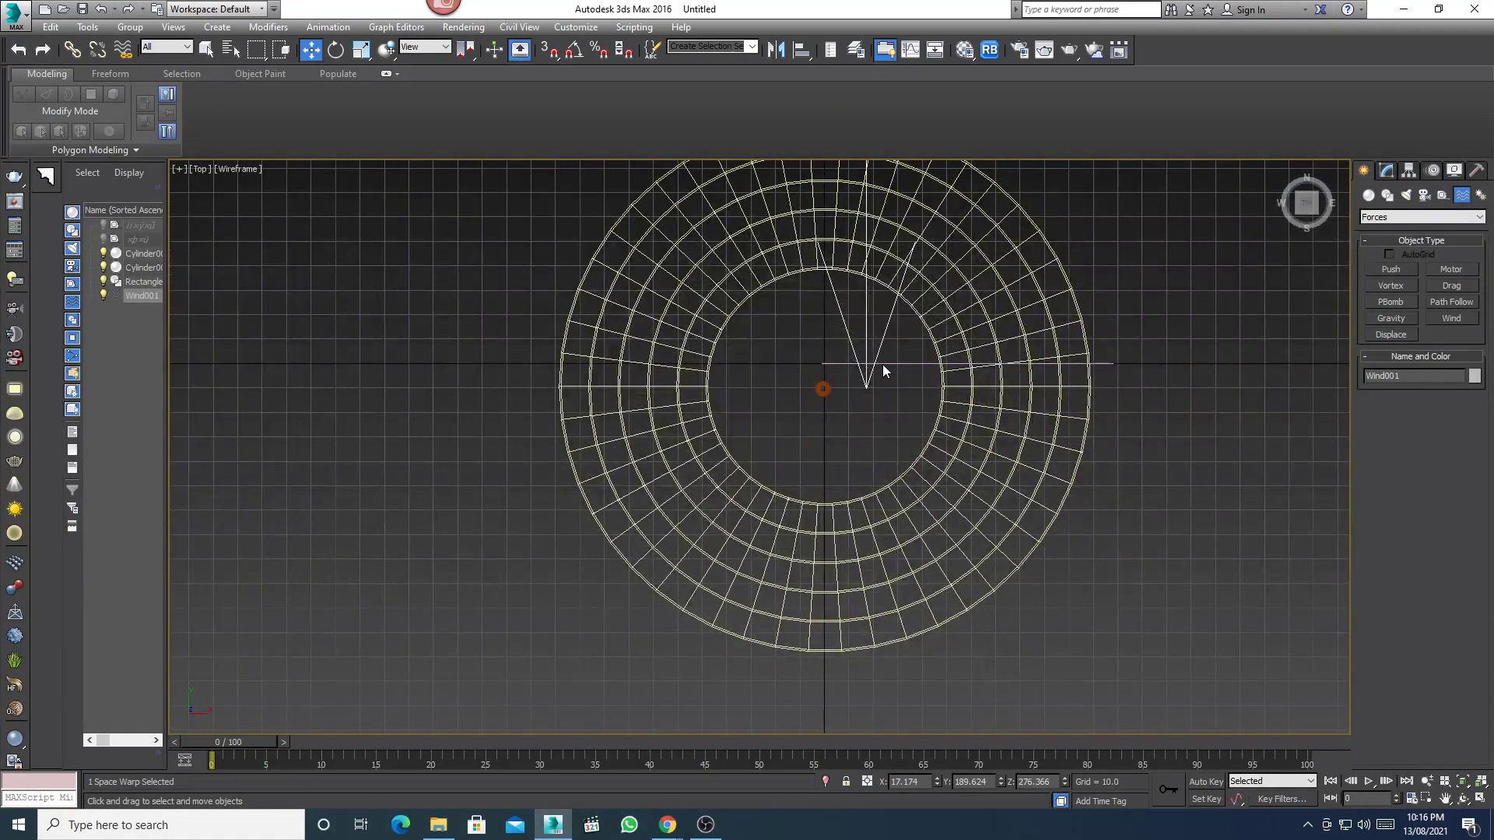
- Nudge the flag Rectangle001 slightly along Y into line, then view it from an angle
left_click(918, 364)
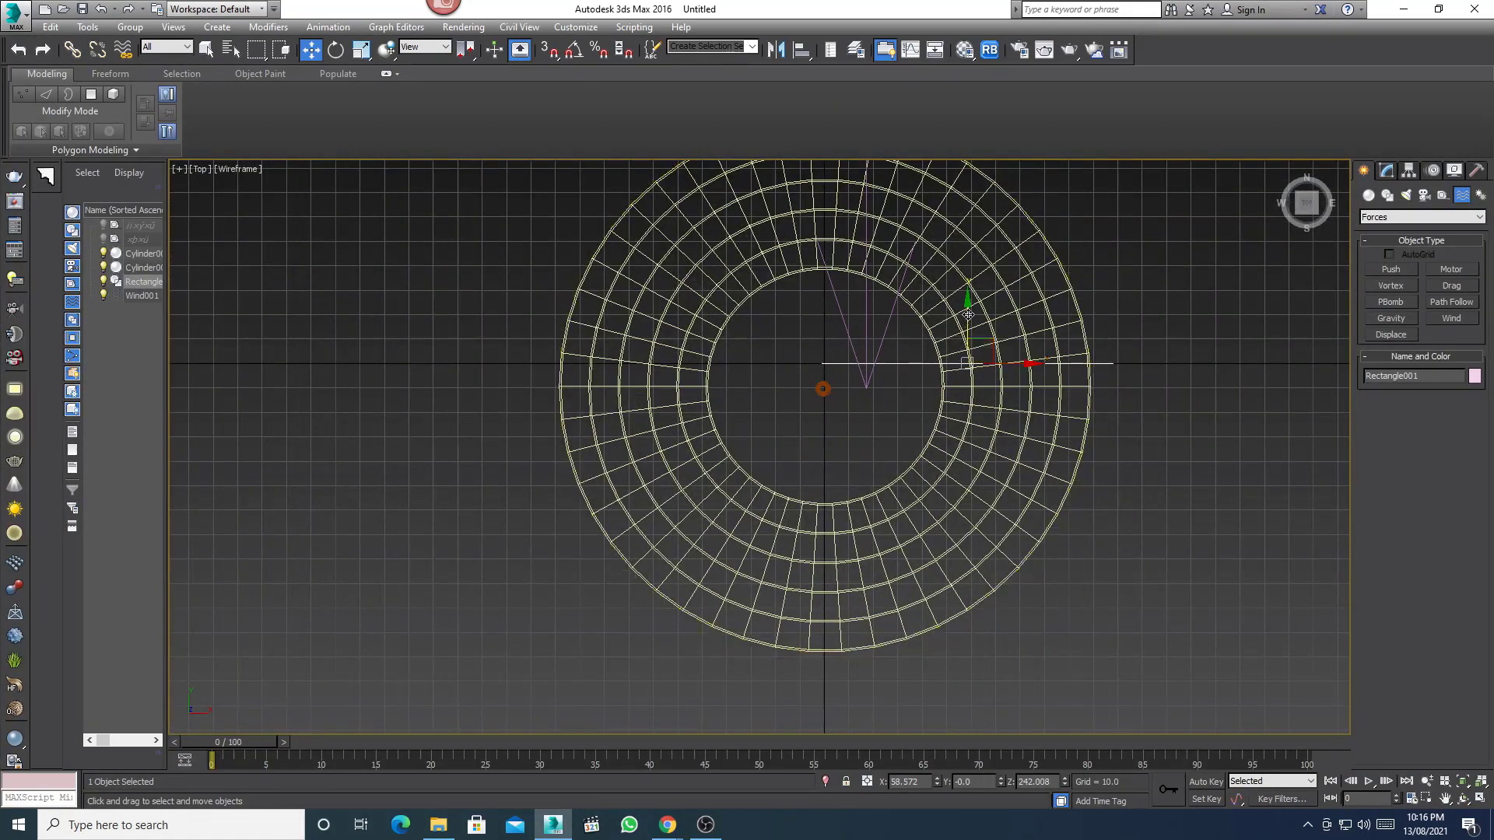
left_click_drag(968, 314, 970, 339)
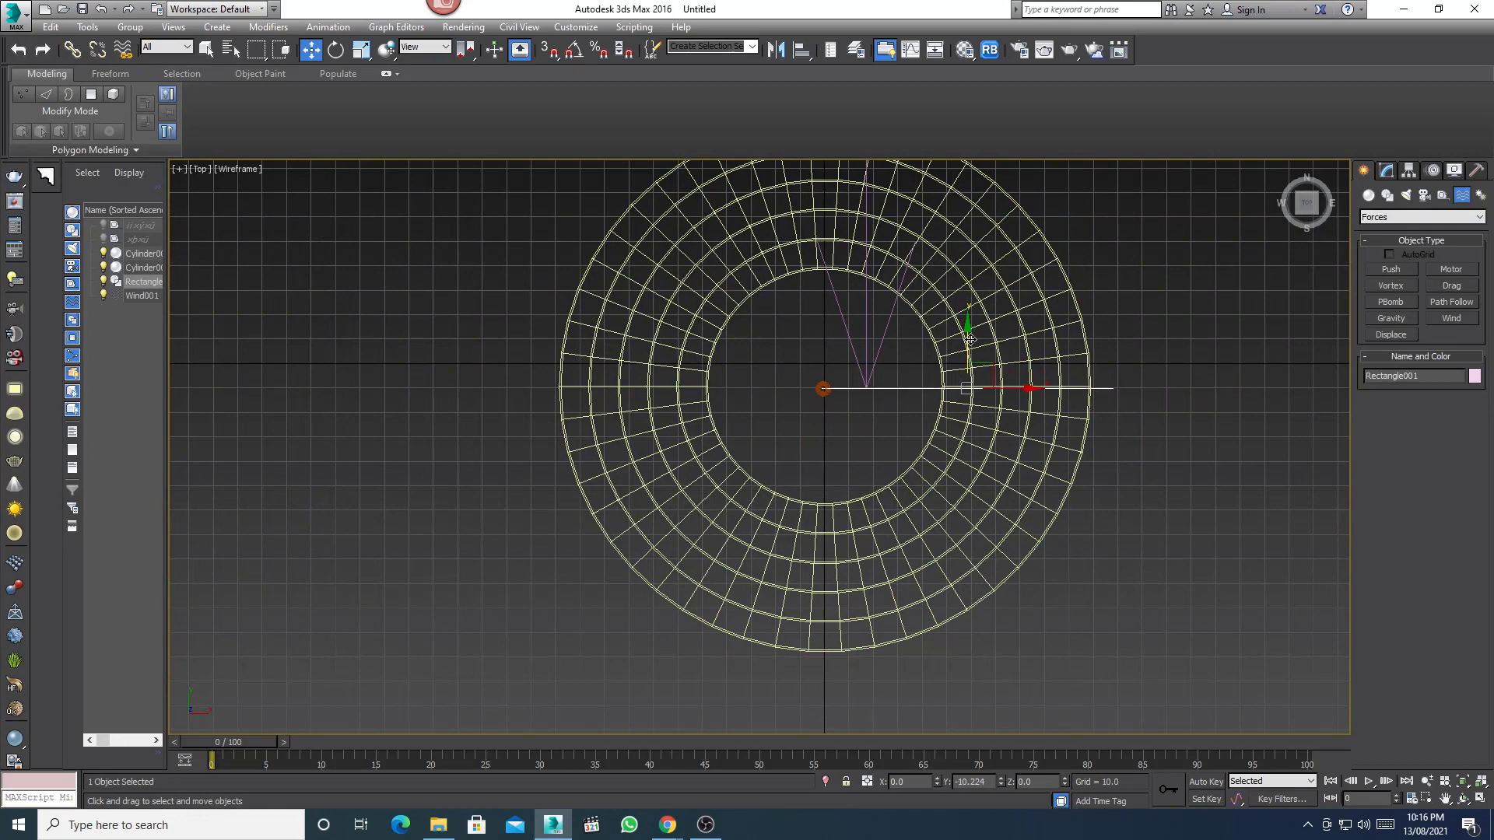
scroll(854, 391, "up", 1)
scroll(867, 417, "up", 1)
scroll(875, 416, "up", 2)
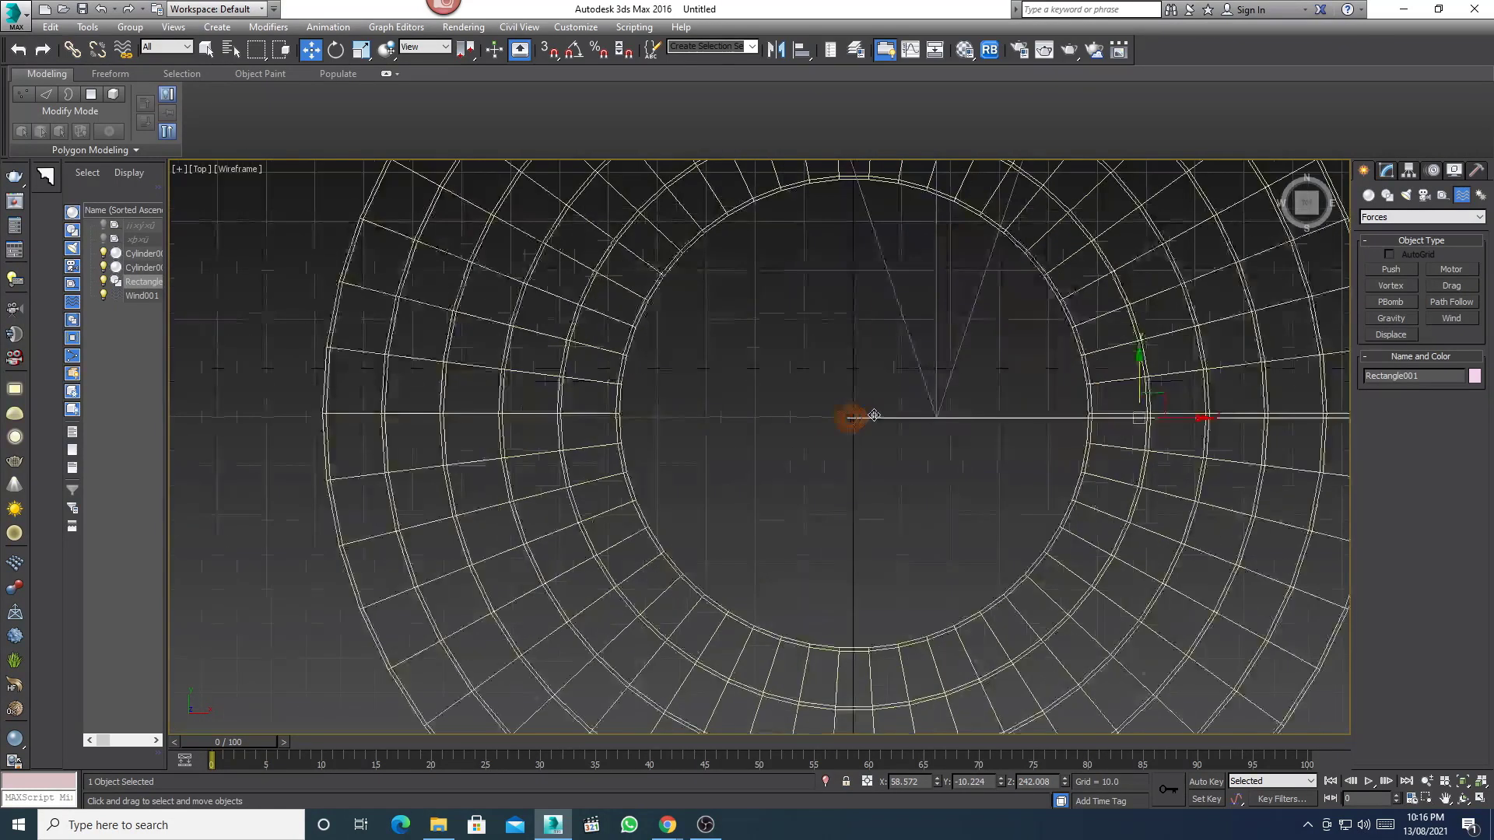
scroll(875, 416, "up", 3)
key("f")
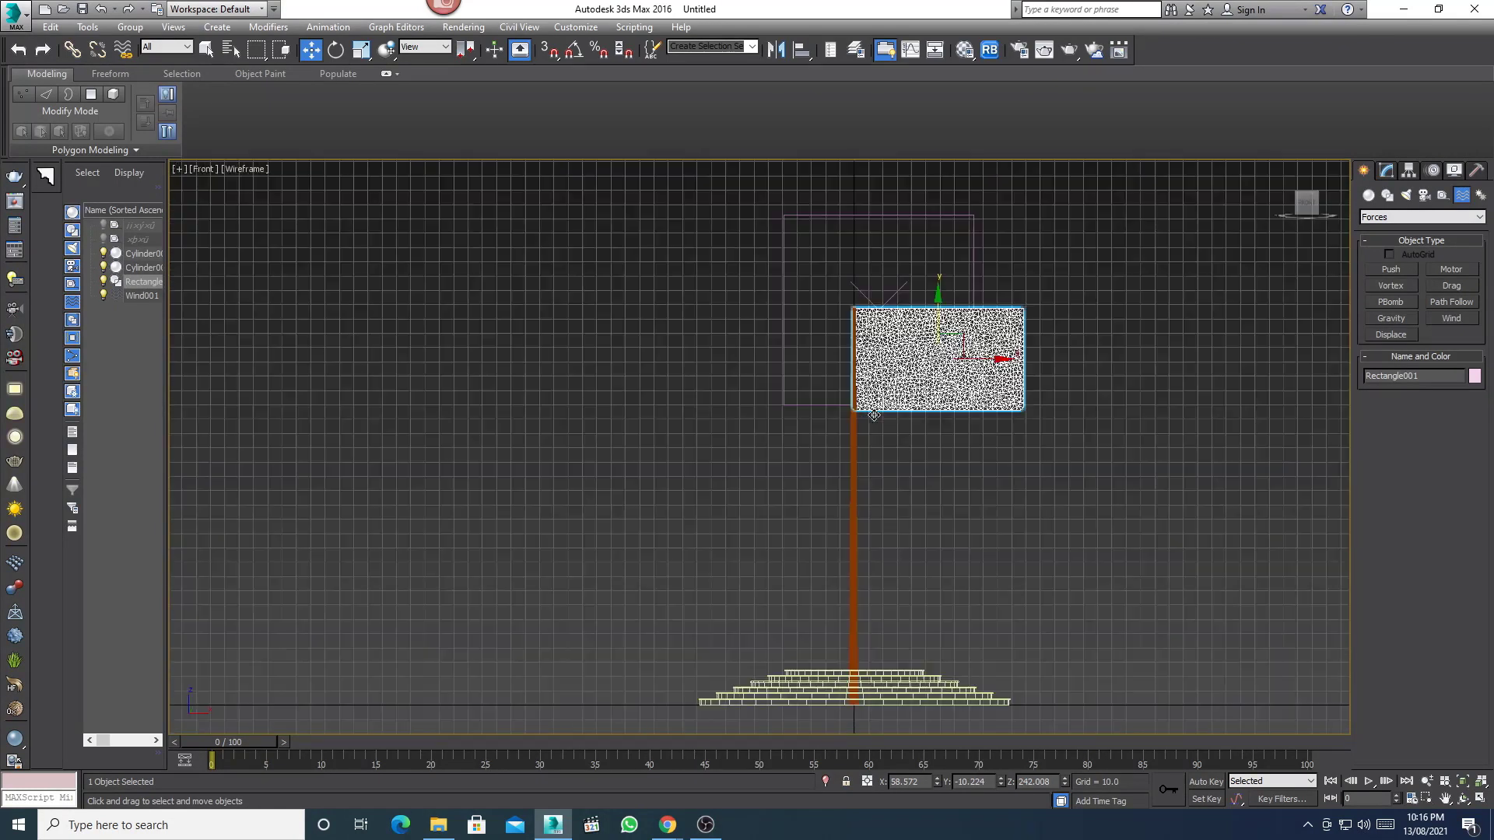
key("z")
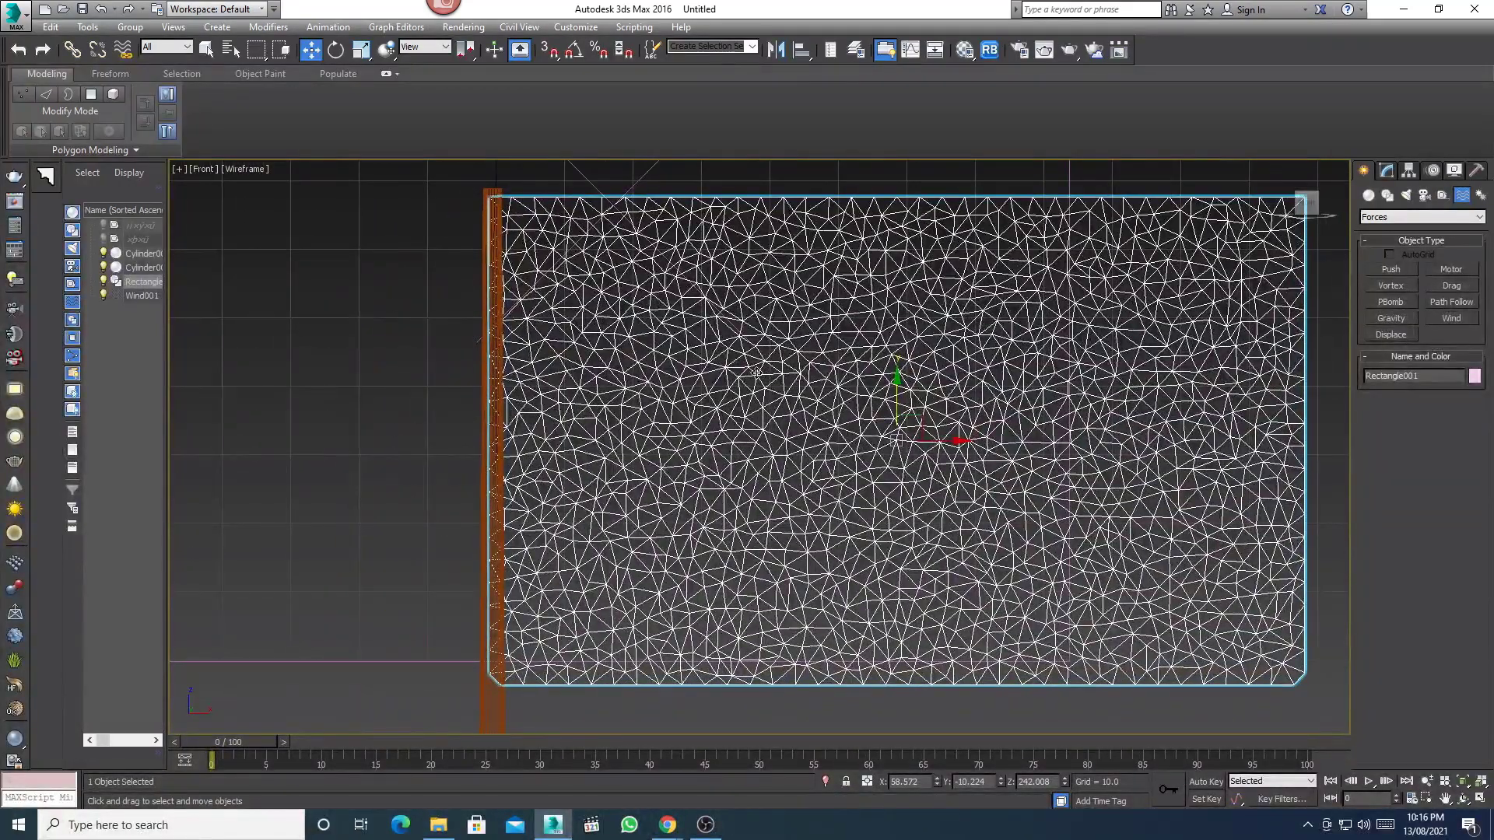
scroll(755, 374, "down", 2)
scroll(747, 377, "down", 3)
scroll(736, 381, "up", 3)
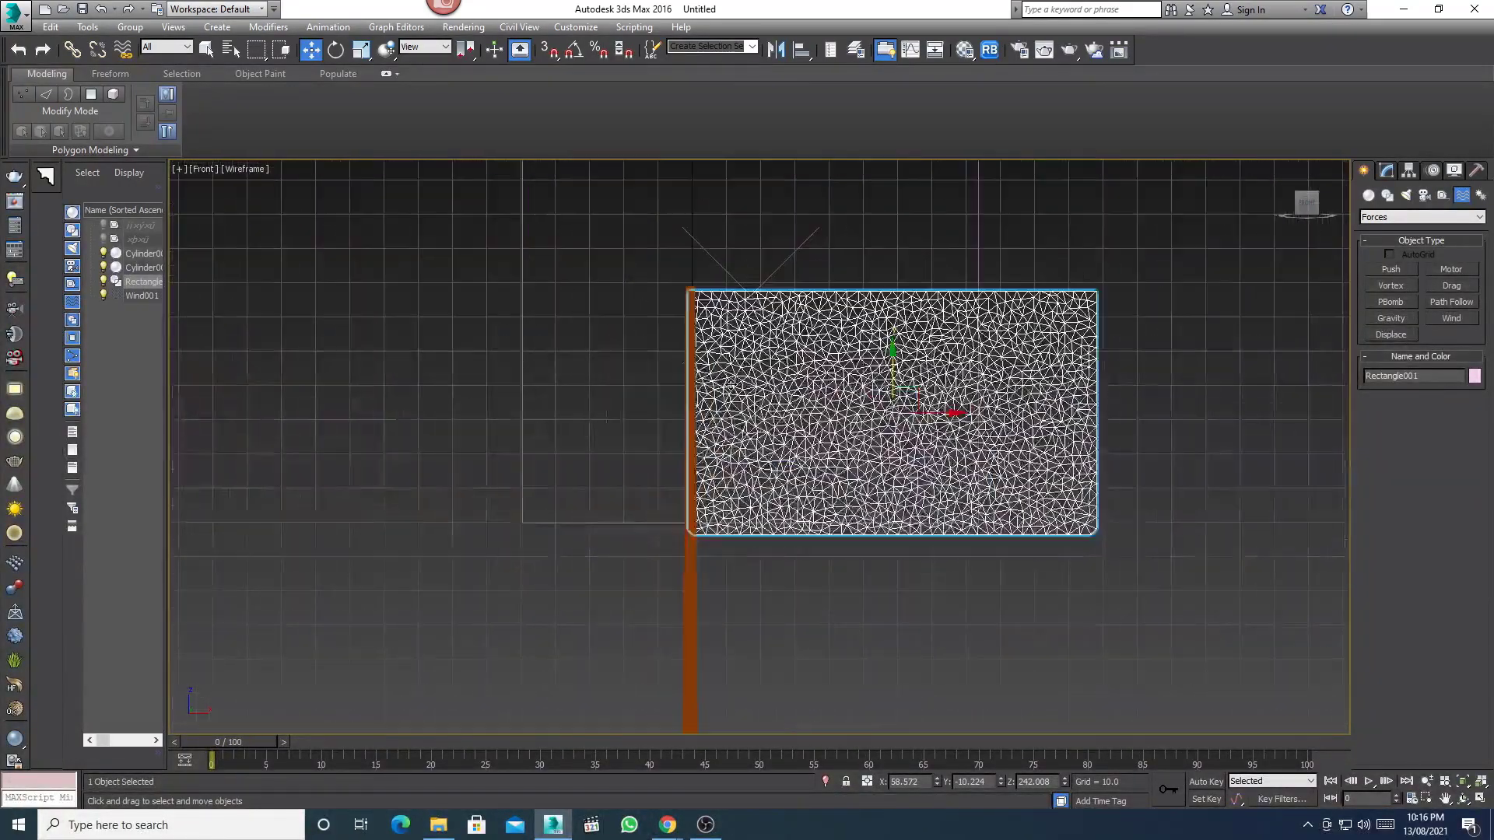
scroll(731, 386, "up", 3)
middle_click_drag(730, 386, 727, 393, "alt")
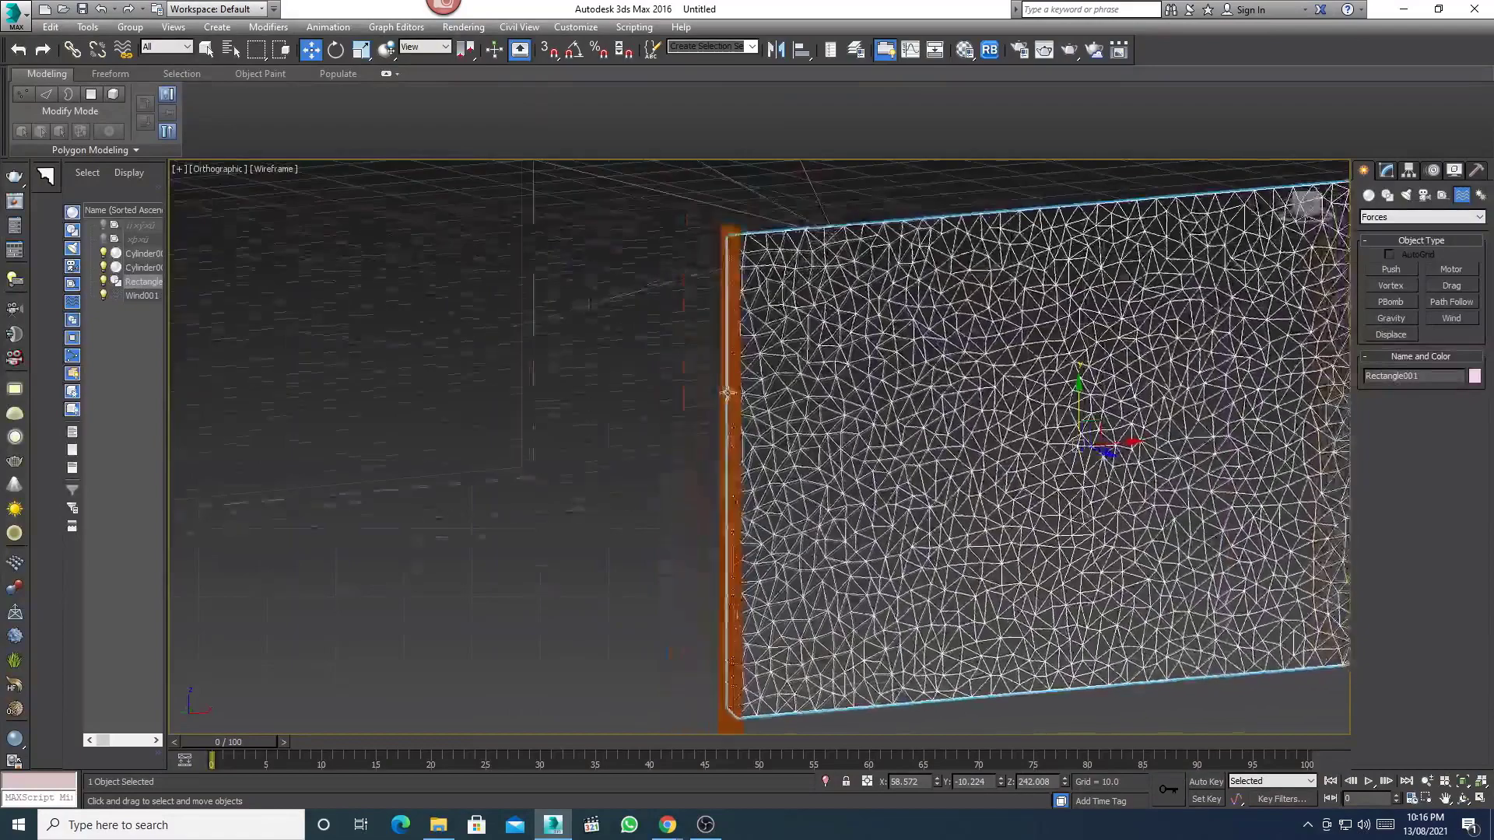
scroll(728, 391, "down", 3)
scroll(700, 388, "down", 5)
- Rotate Wind001 to aim at the flag and set its Strength to 15
left_click(689, 384)
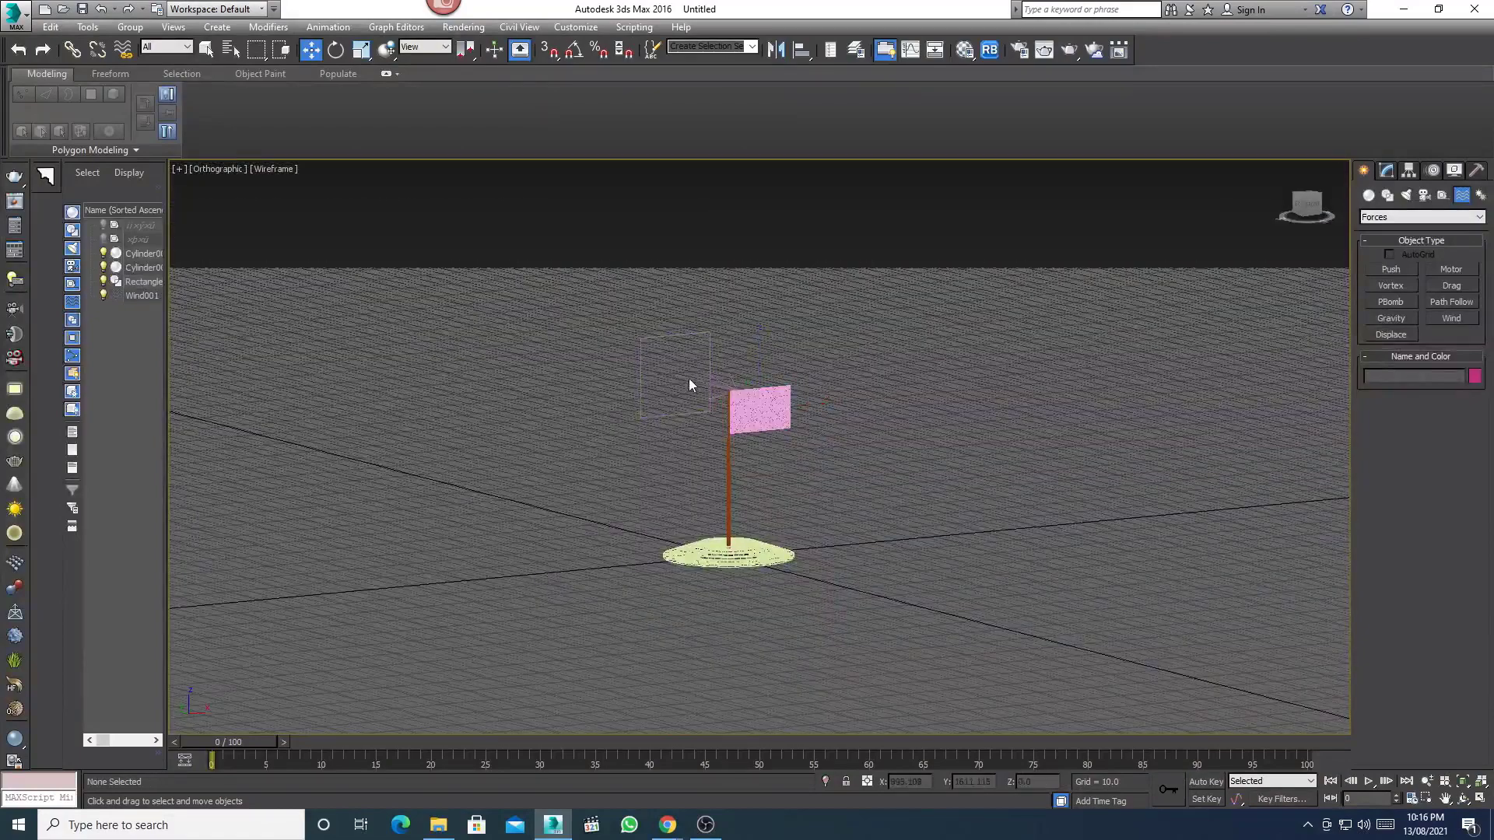
right_click(693, 393)
left_click(715, 413)
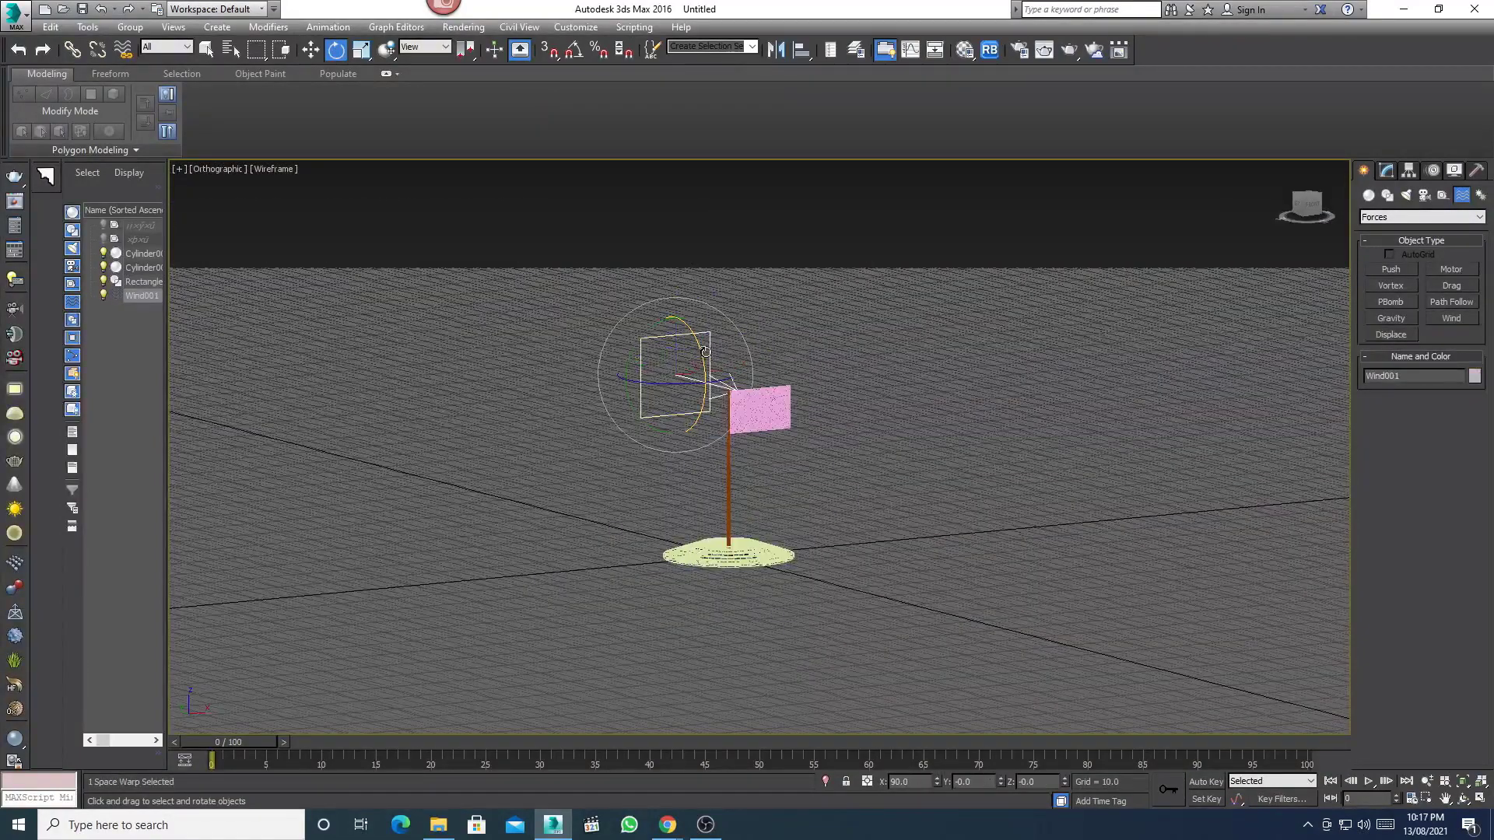
mouse_move(706, 353)
left_mouse_down()
mouse_move(673, 337)
mouse_move(677, 359)
left_mouse_up()
right_click(677, 340)
left_click(678, 347)
left_click(1387, 170)
type("15")
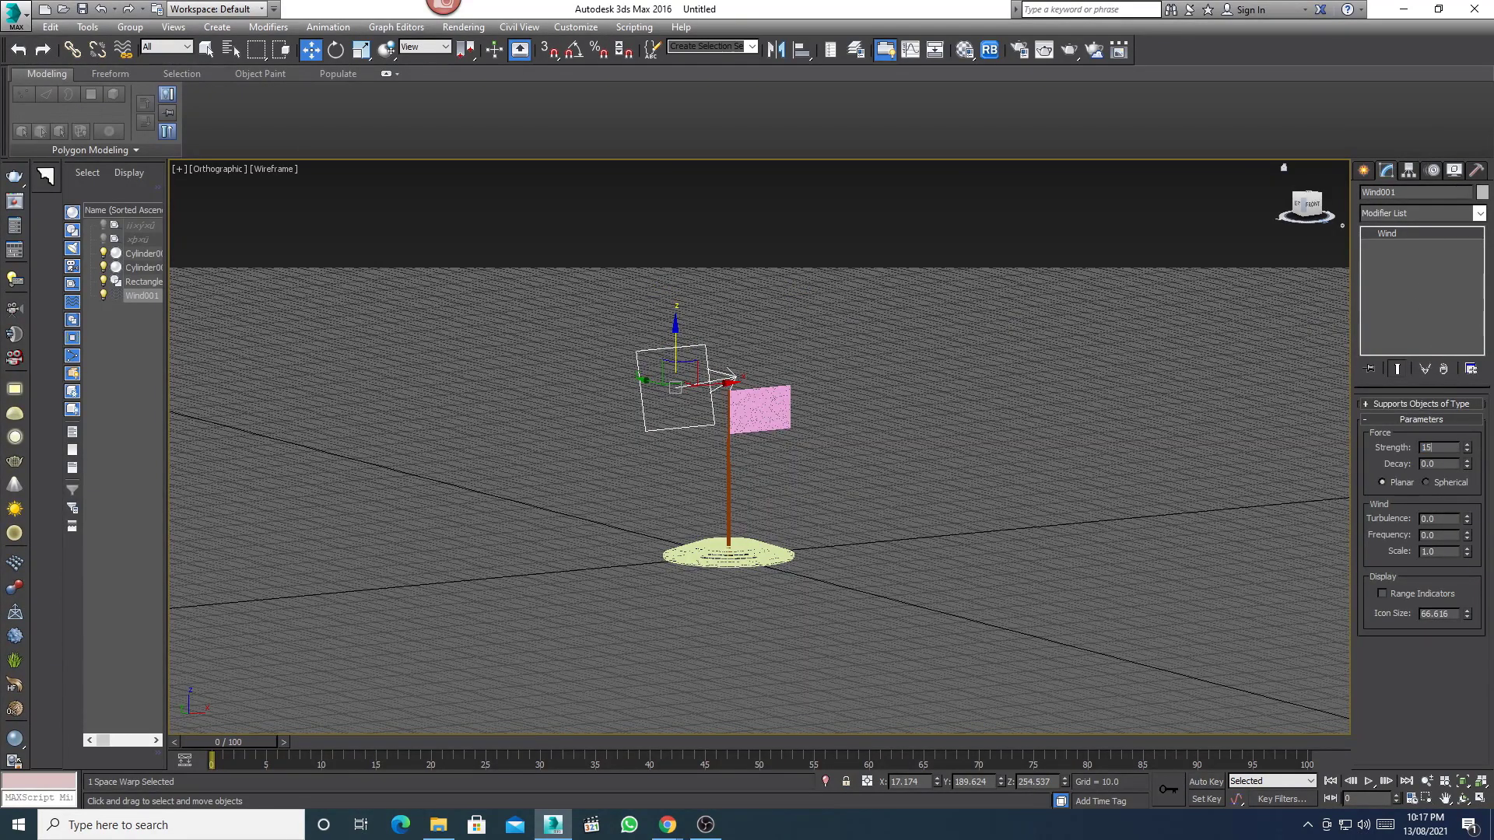
key("Return")
- Clone Wind001 as Wind002 in Top view and rotate it 90° with Angle Snap
key("t")
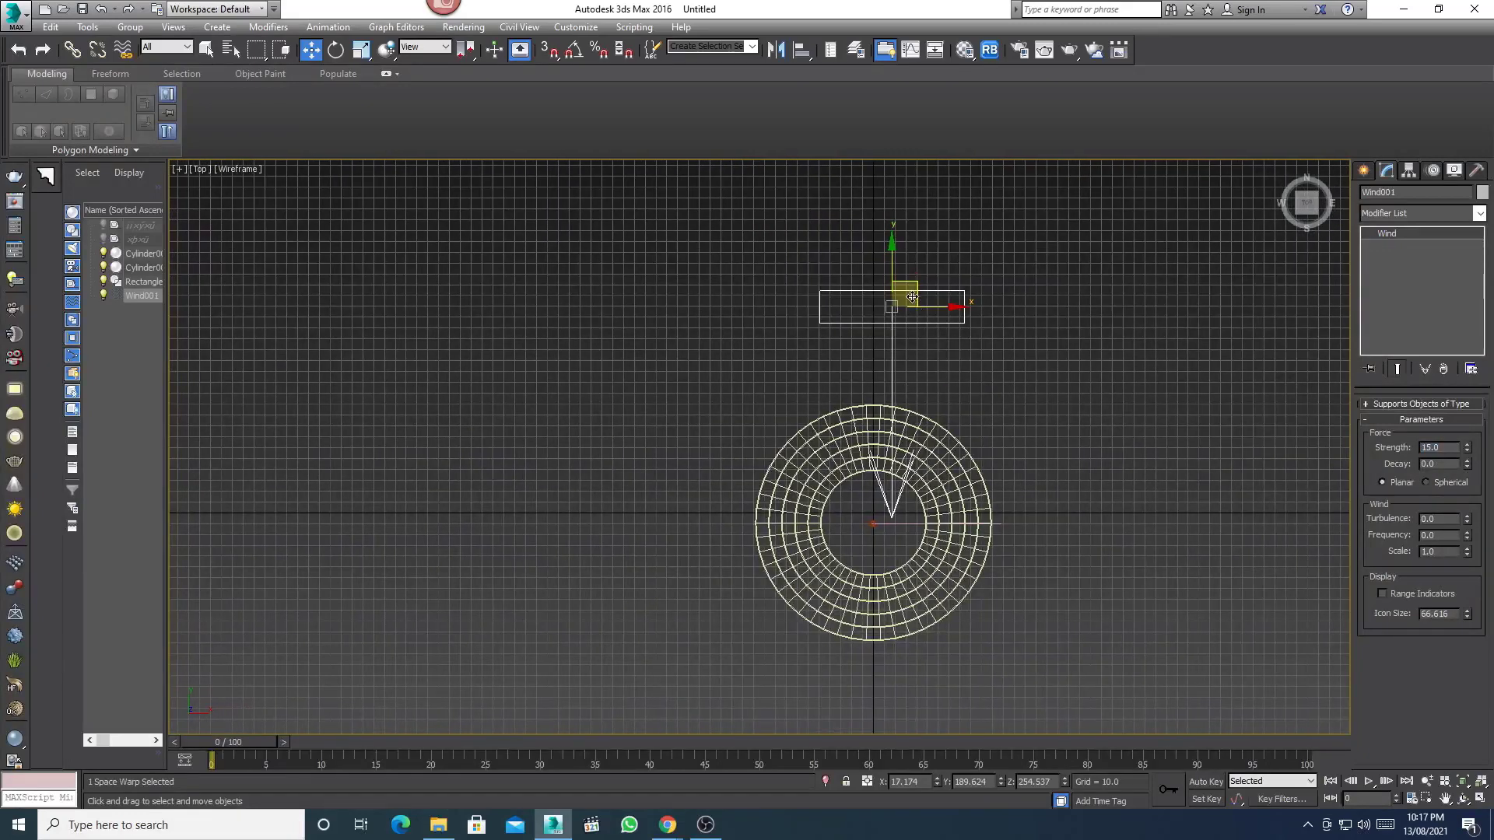
left_click_drag(915, 280, 804, 479, "shift")
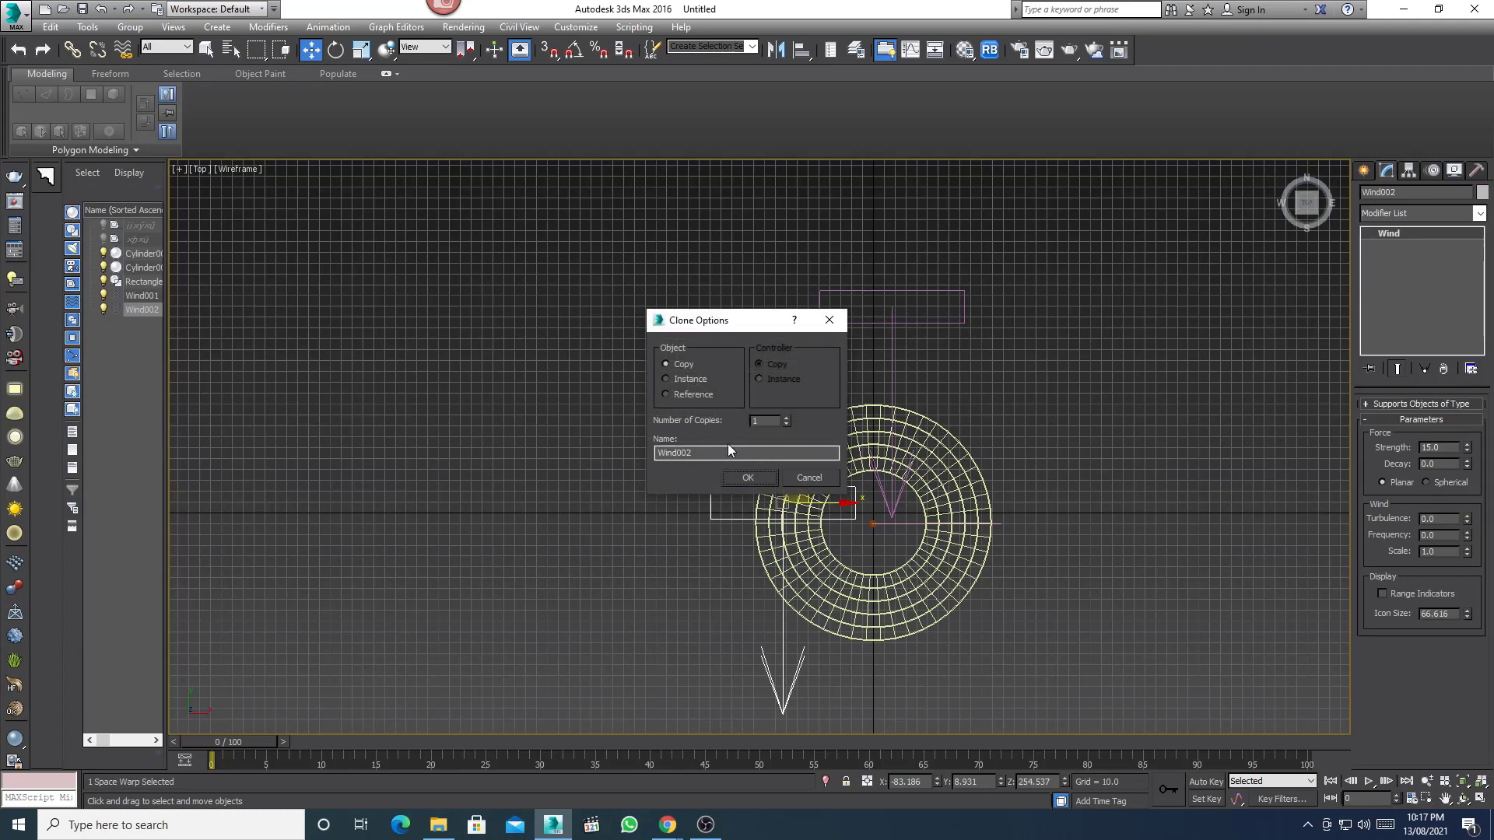
left_click(747, 477)
right_click(819, 459)
left_click(837, 480)
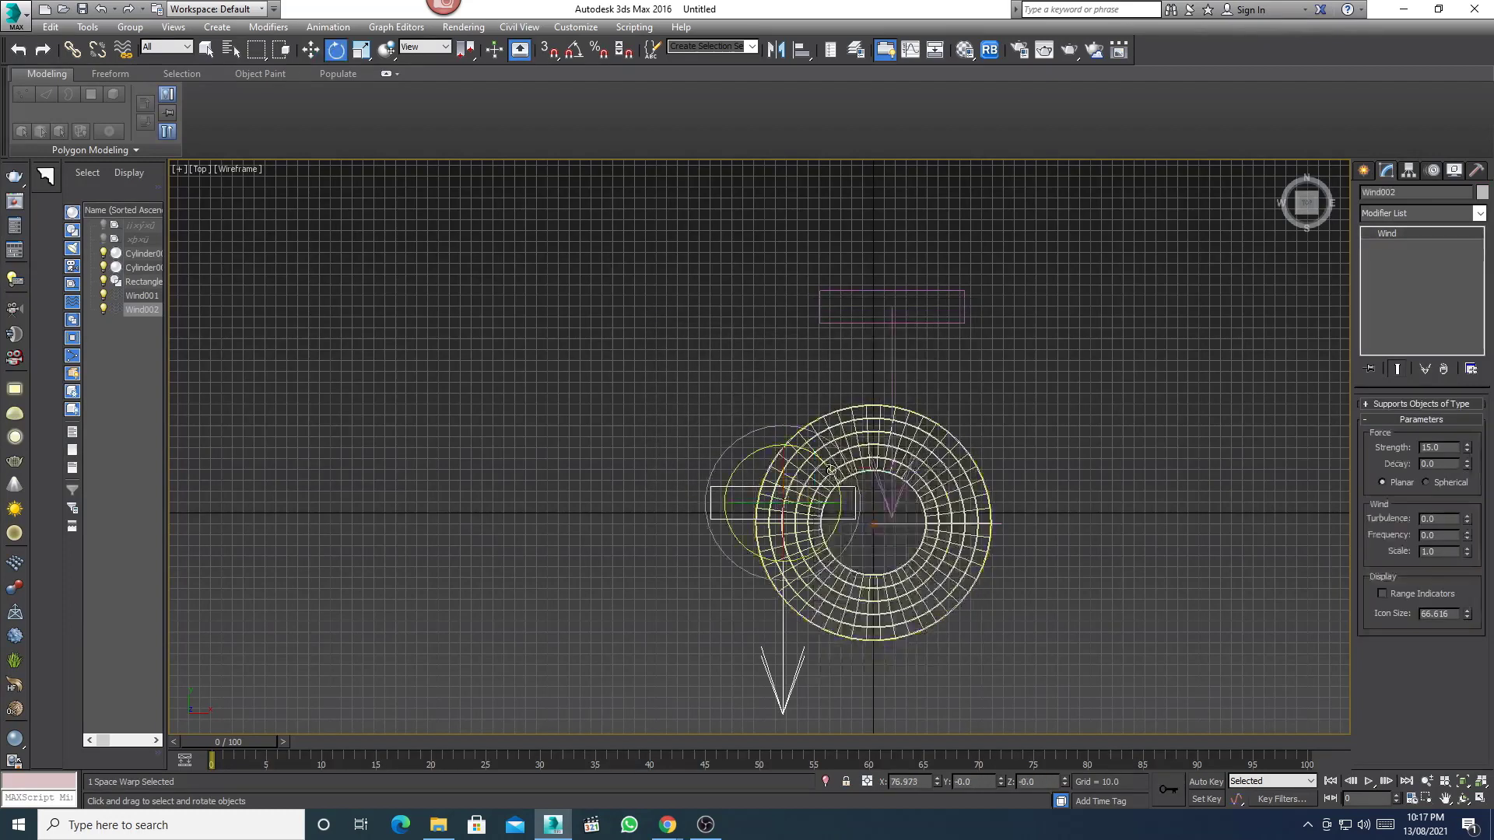
left_click_drag(813, 467, 781, 381)
key("a")
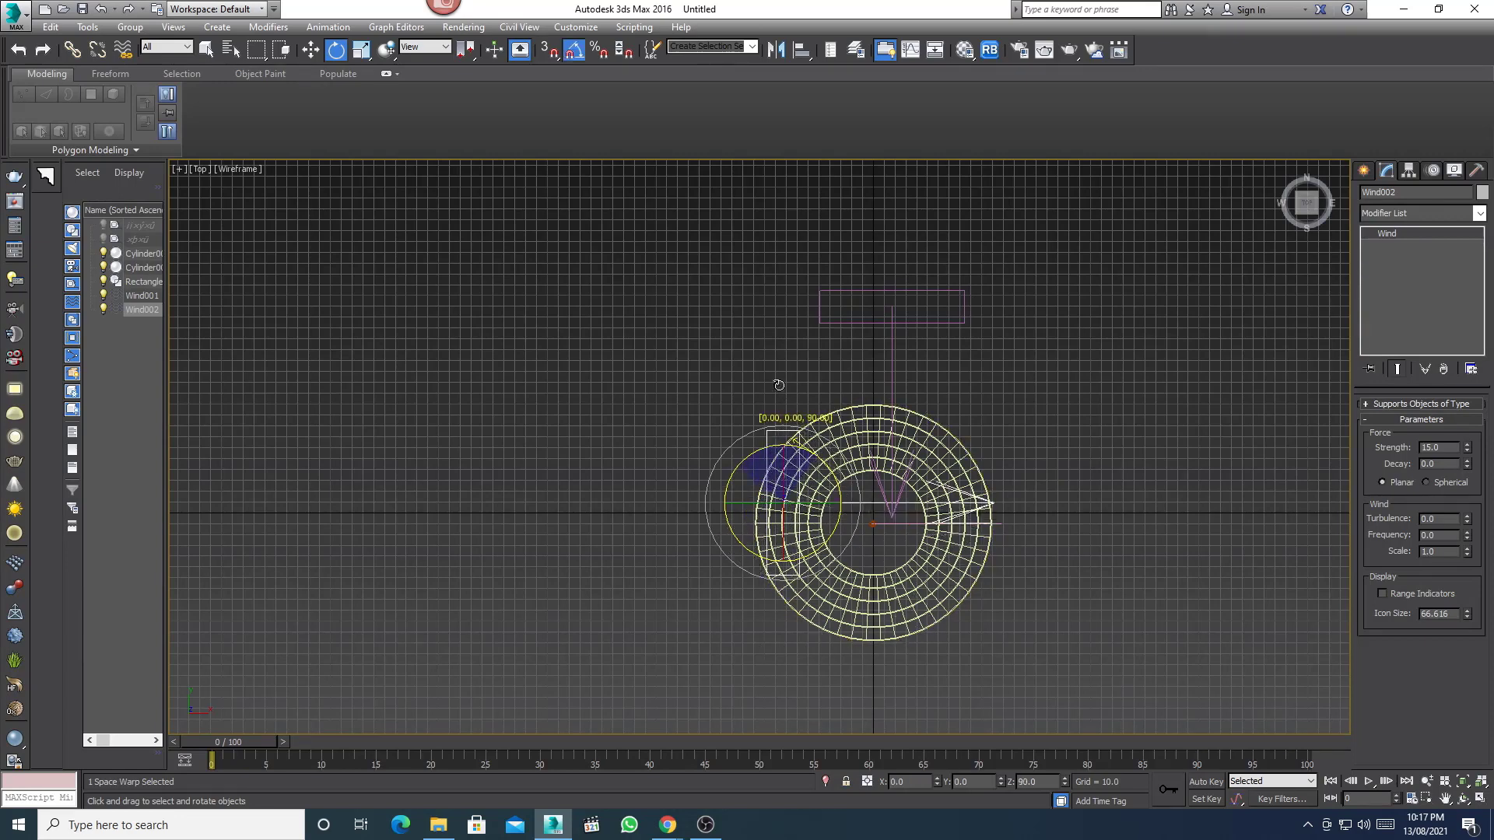
- Move Wind002 to the left side of the flag
right_click(781, 378)
left_click(805, 394)
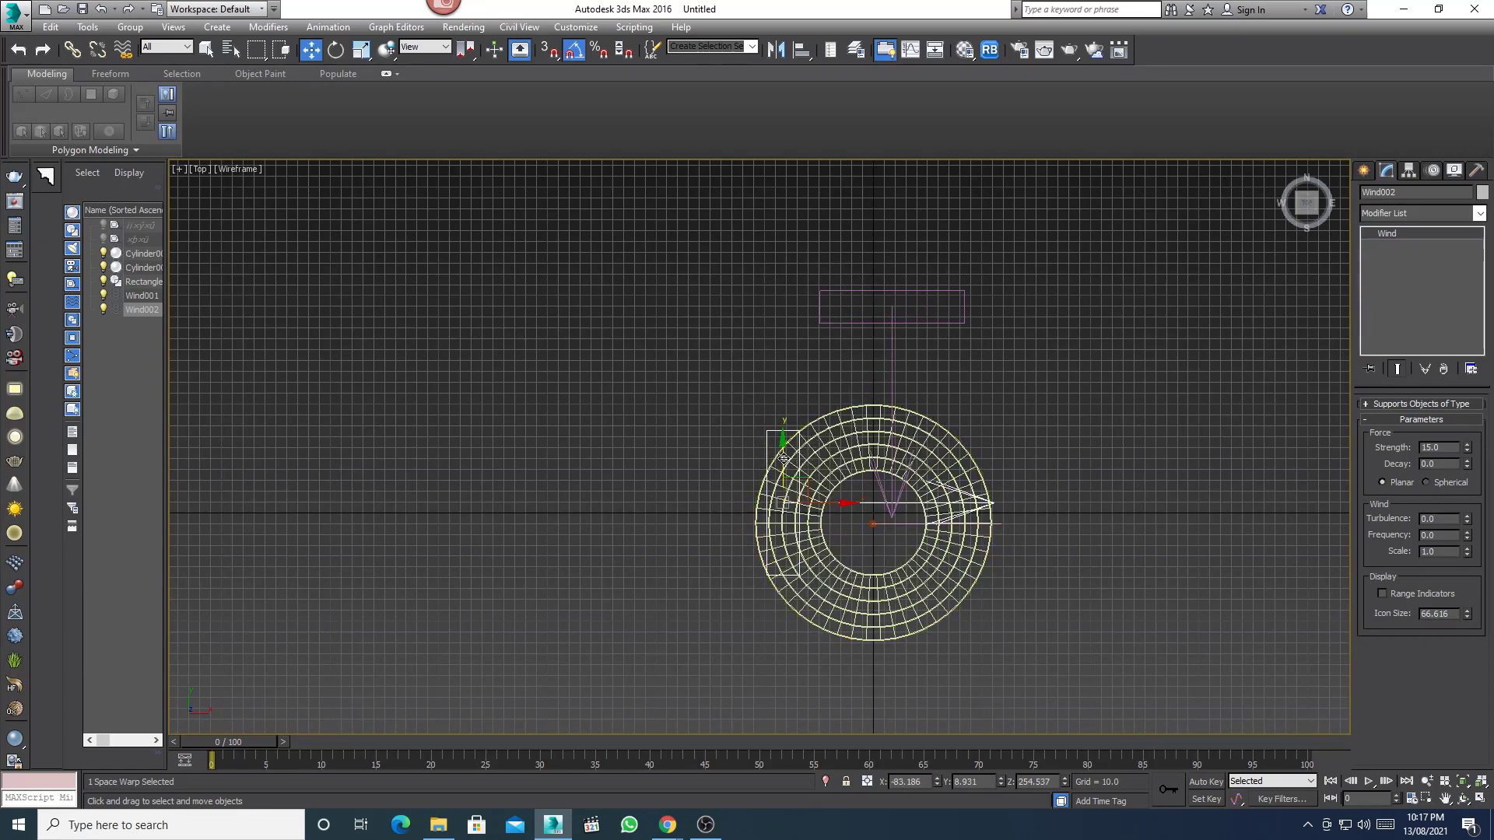
left_click_drag(808, 422, 790, 478)
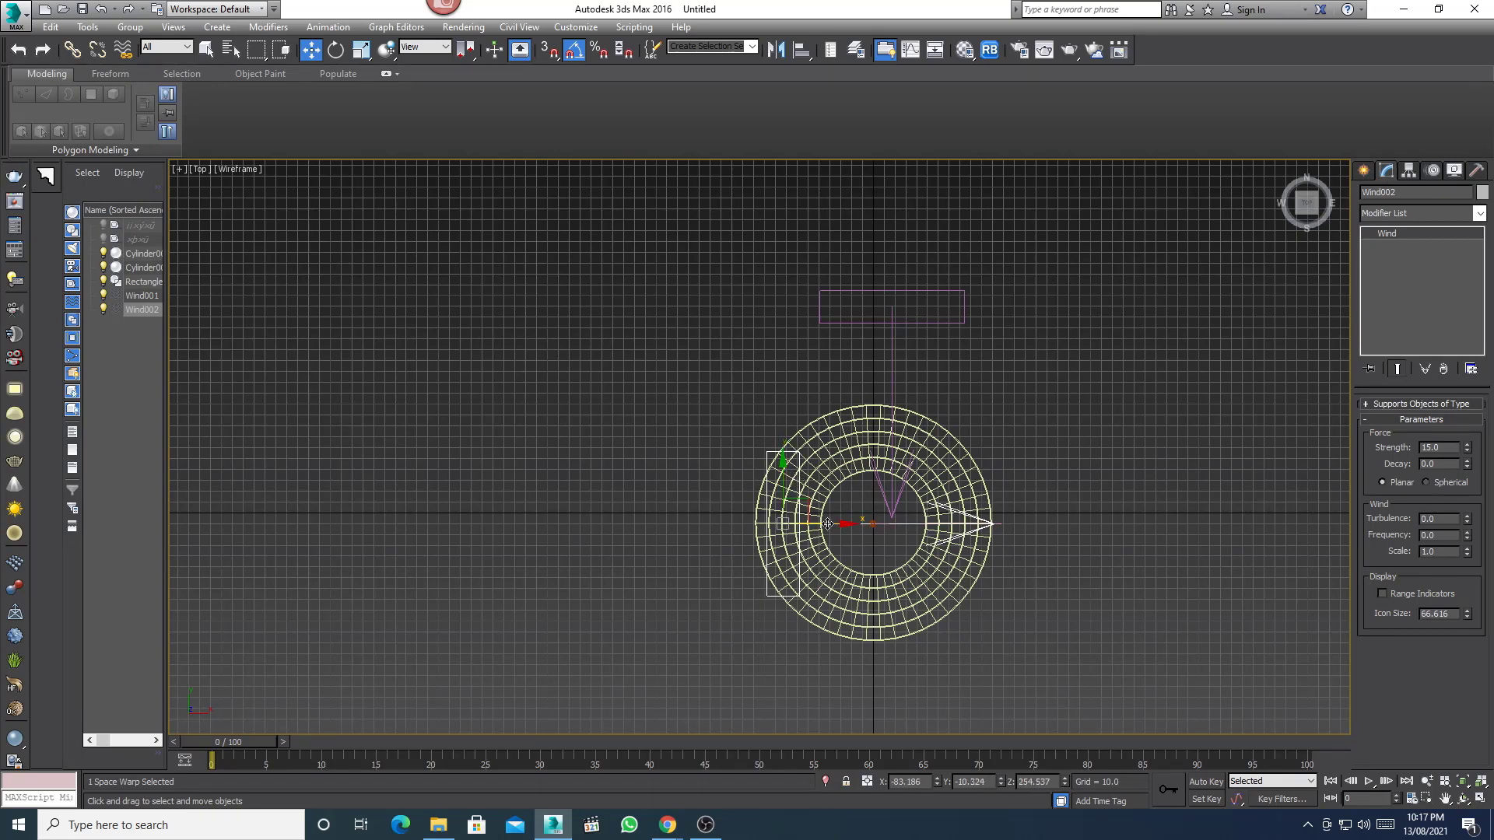
left_click_drag(825, 524, 746, 527)
mouse_move(716, 527)
middle_mouse_down("alt")
mouse_move(810, 458)
mouse_move(807, 476)
mouse_move(903, 442)
middle_mouse_up("alt")
- Add Wind001 and Wind002 to the flag's Cloth Forces in simulation
left_click(914, 409)
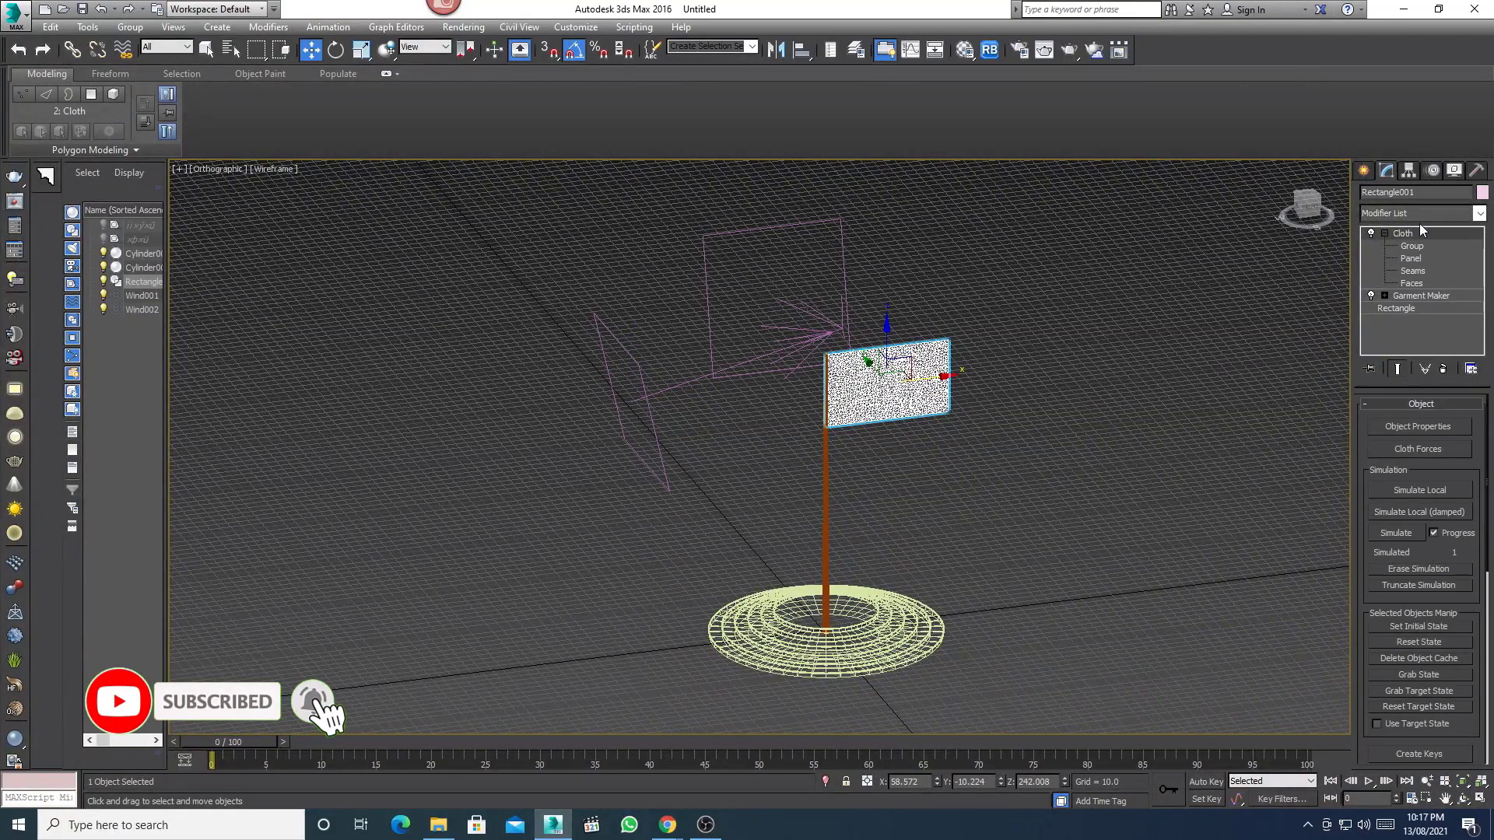
left_click(1430, 448)
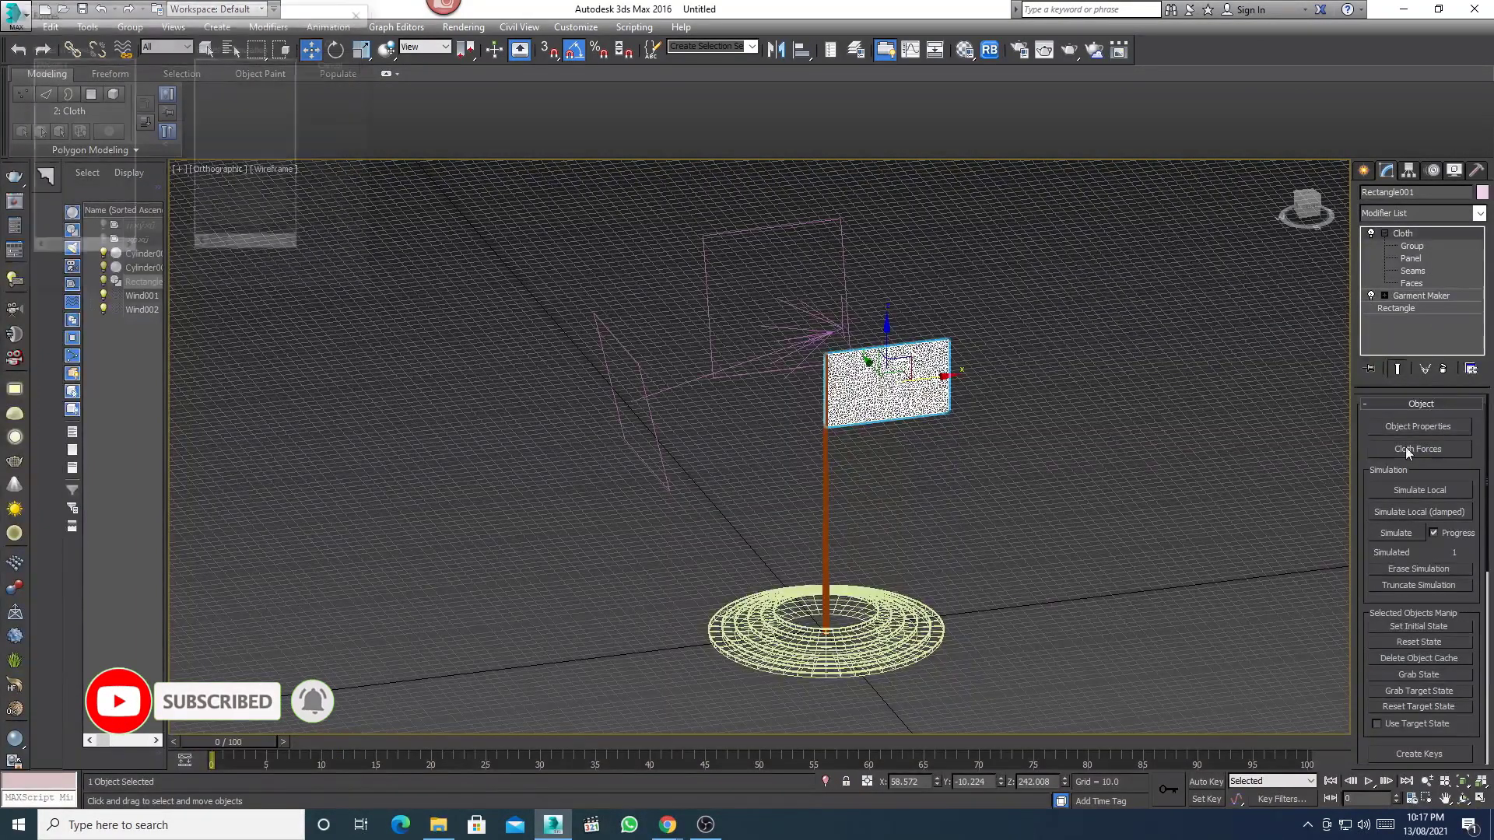
left_click(58, 65)
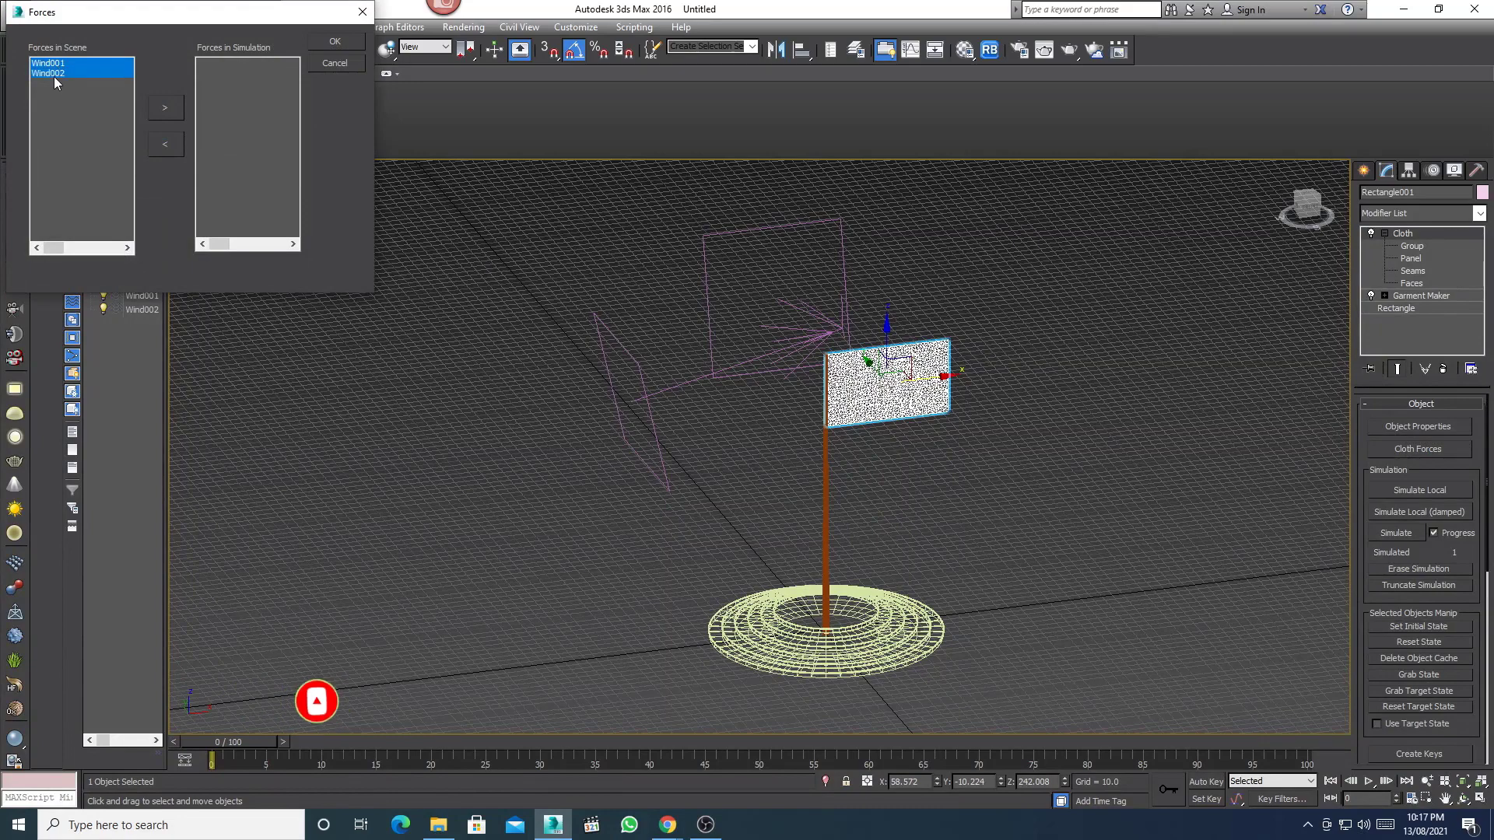
left_click(165, 107)
left_click(333, 43)
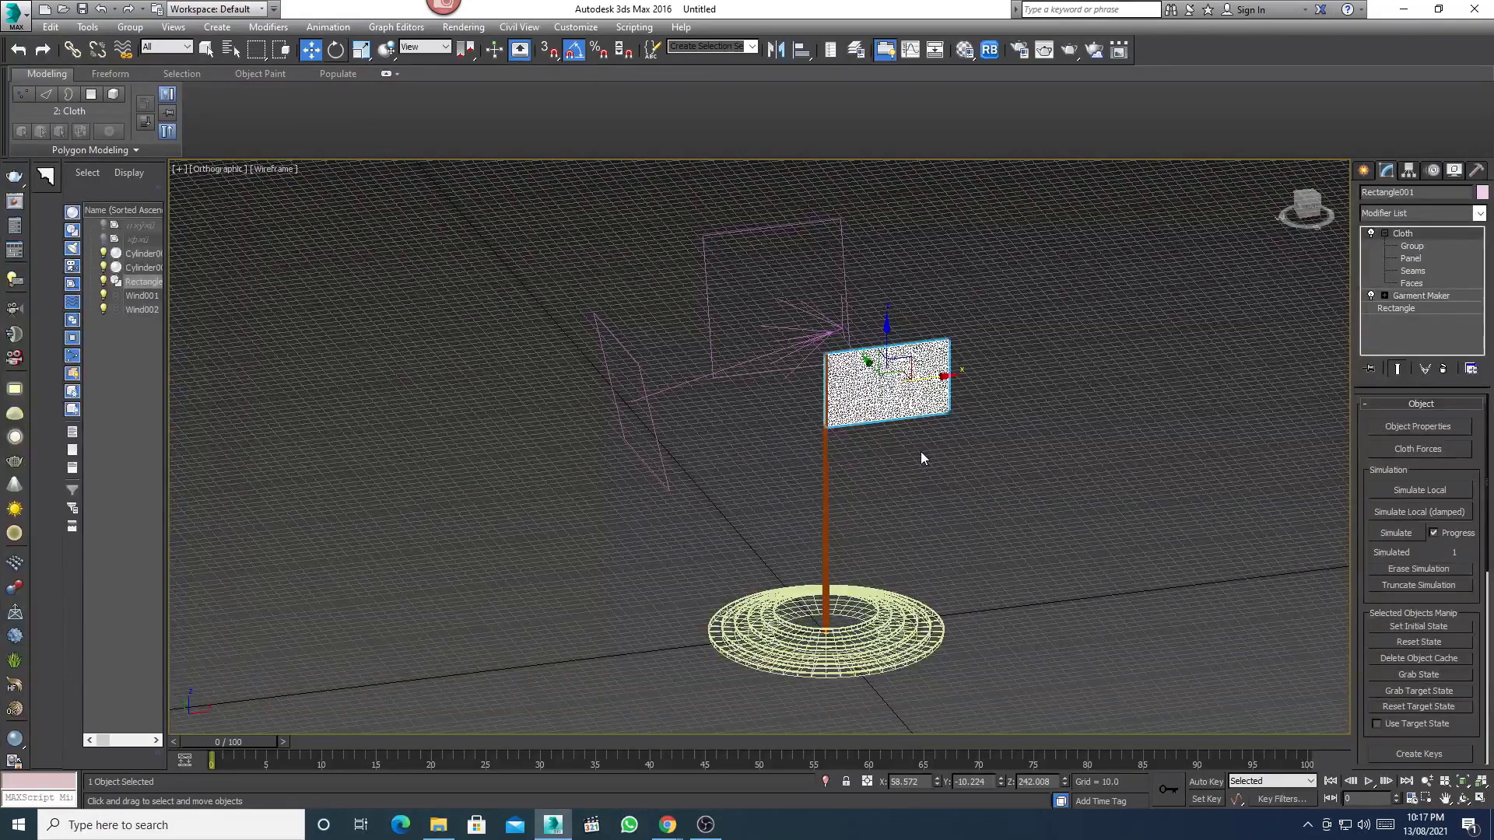
key("F3")
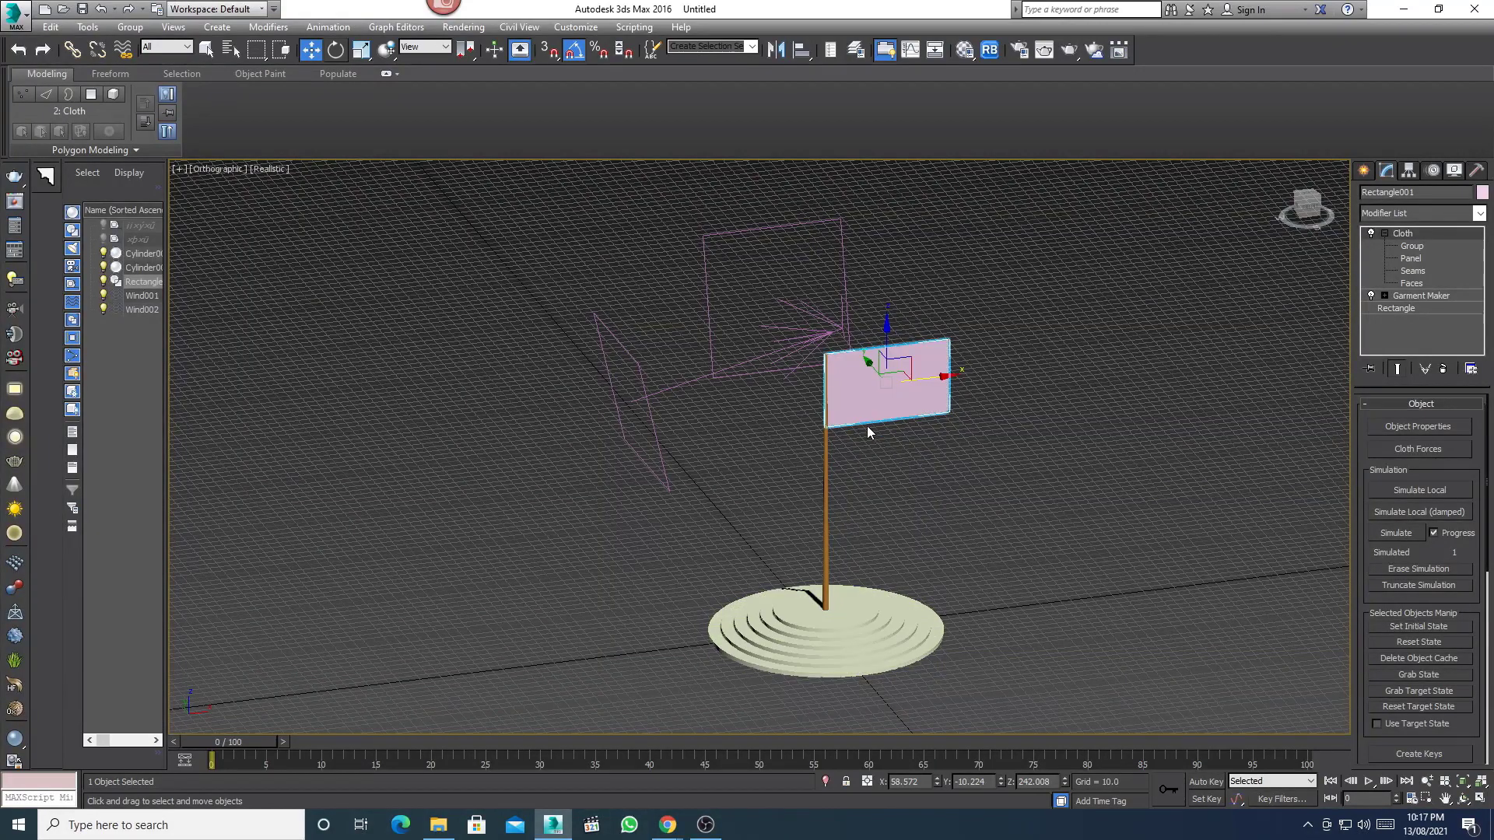
- Zoom in and run Simulate Local on the flag, stopping it once the cloth drapes
scroll(867, 426, "up", 2)
scroll(879, 431, "up", 1)
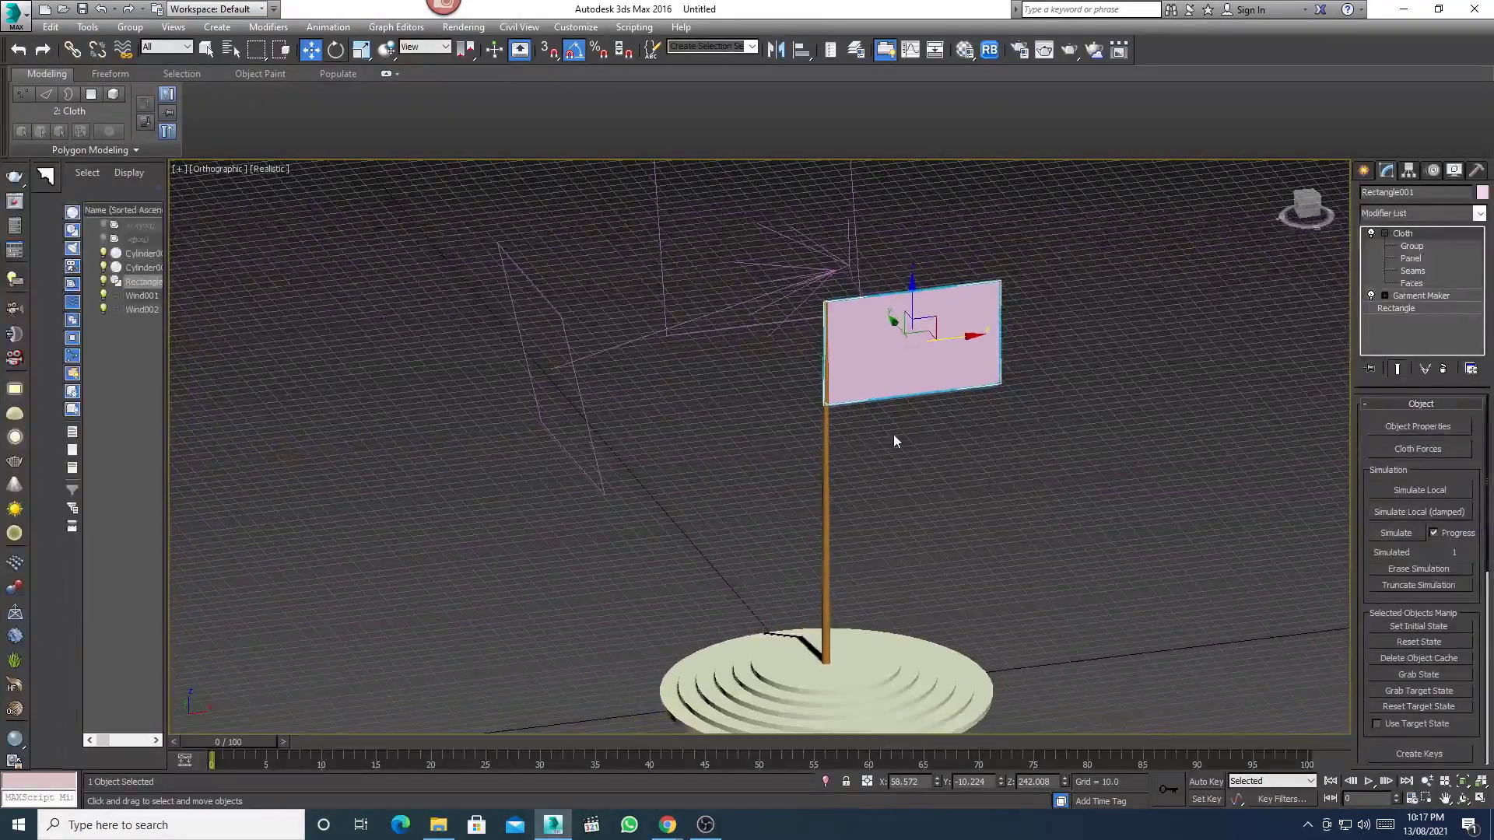
left_click(1435, 488)
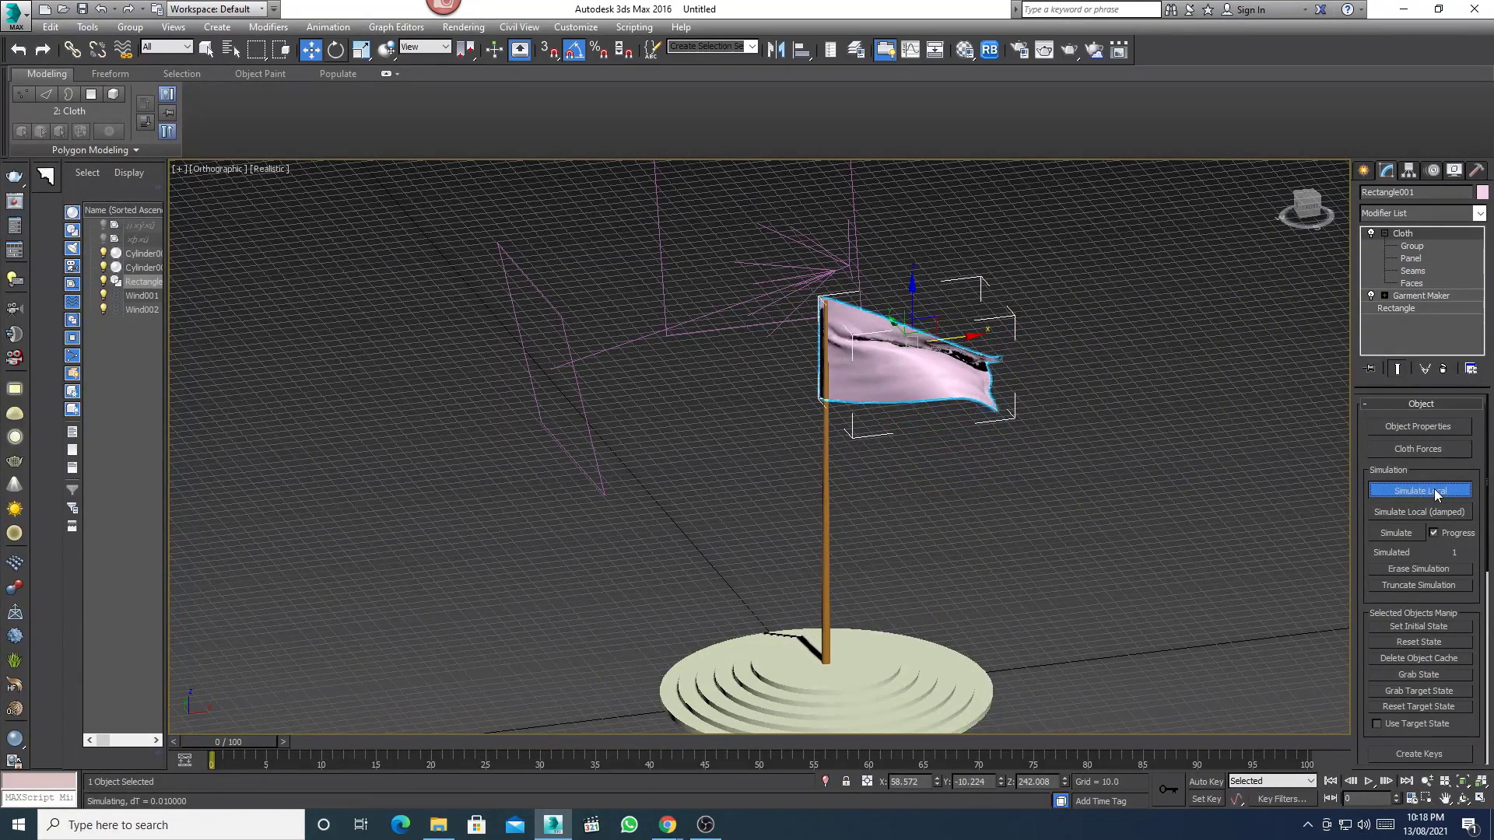
left_click(1435, 489)
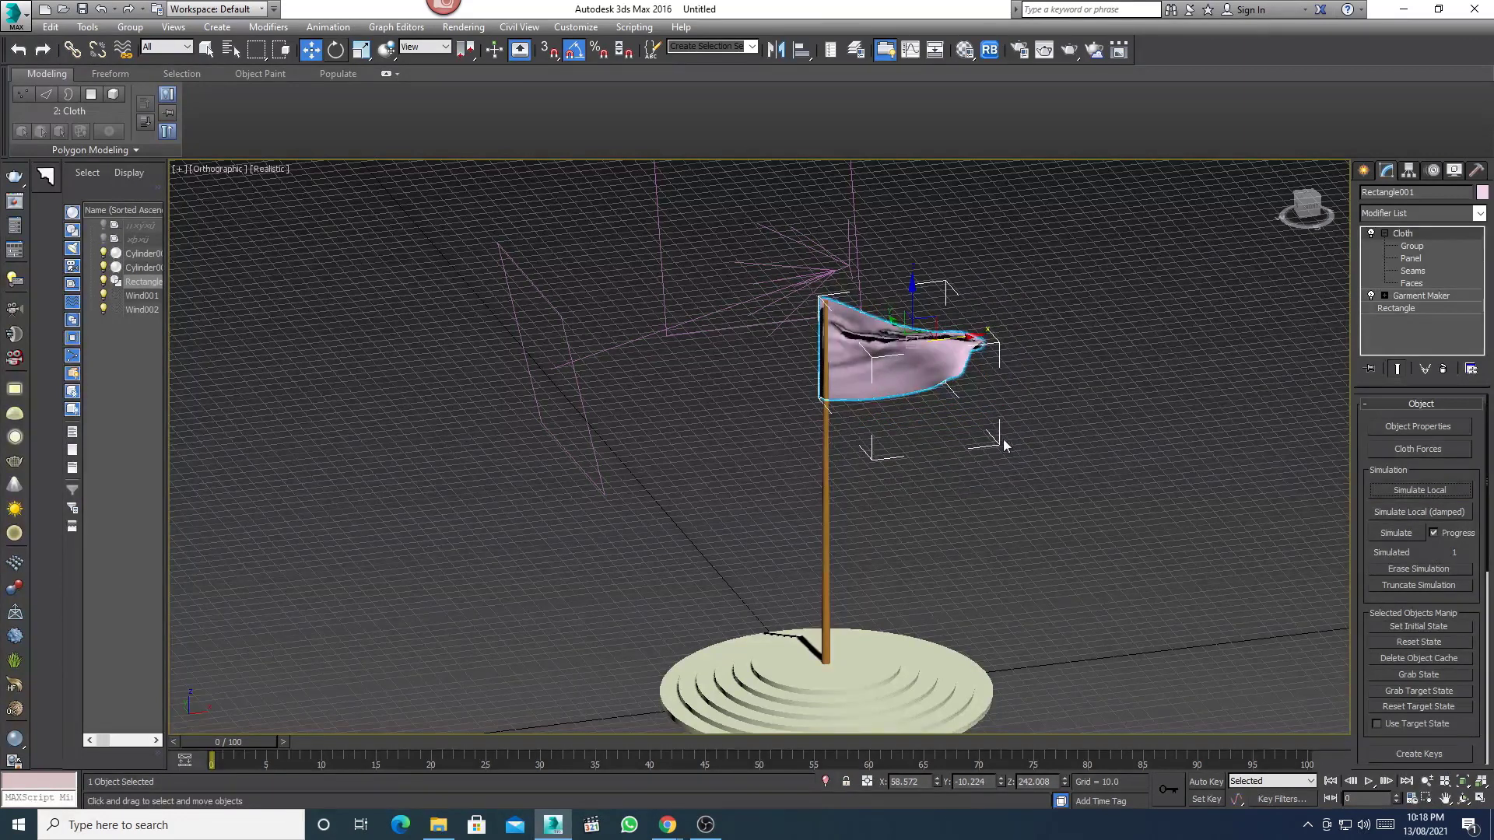
- Undo the simulation to restore the flat flag and frame it in Front view
key("ctrl+z")
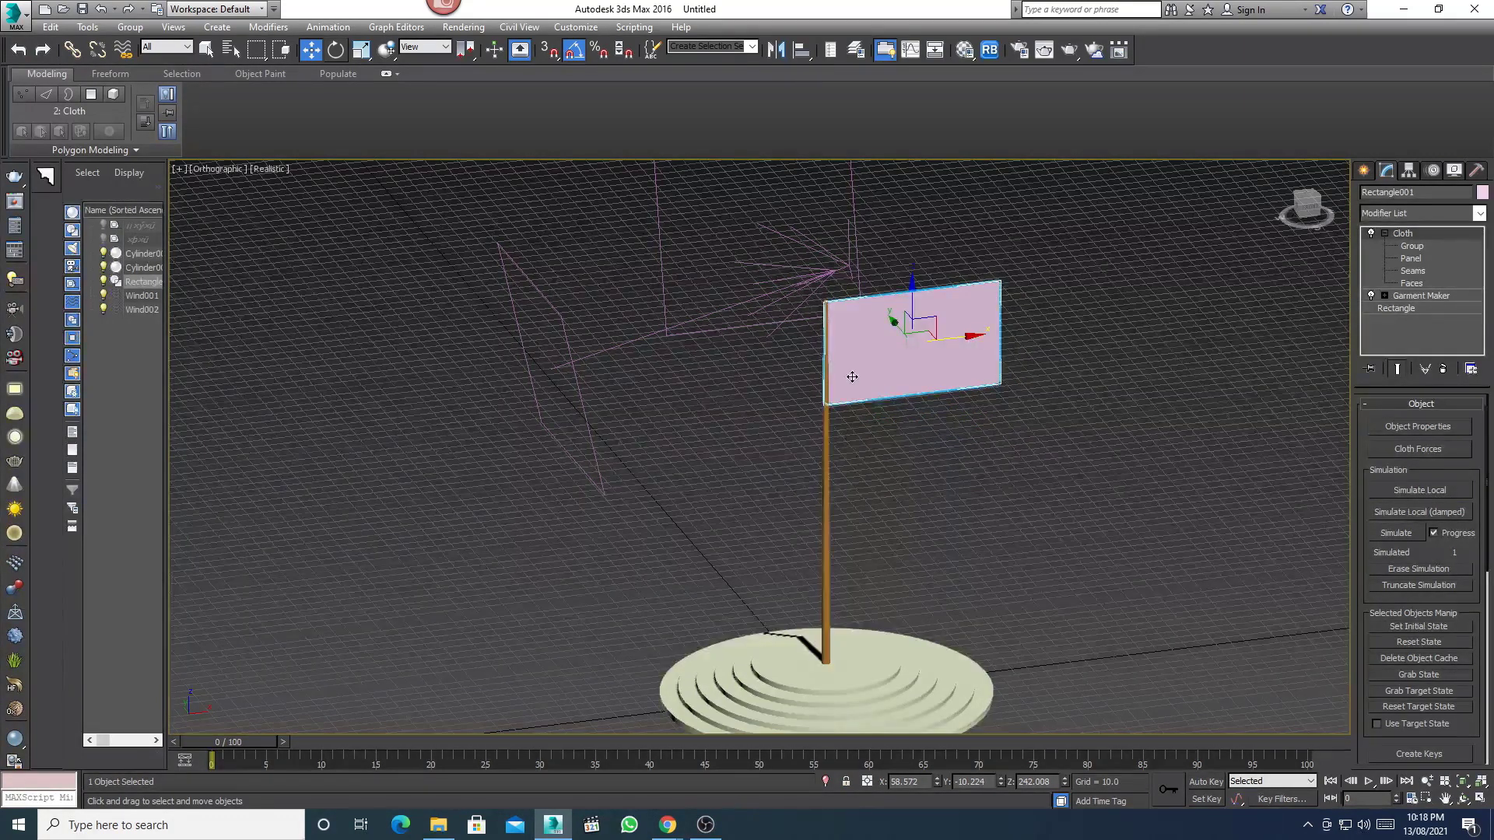
scroll(856, 374, "up", 3)
scroll(867, 345, "up", 3)
scroll(867, 346, "up", 2)
scroll(866, 346, "down", 2)
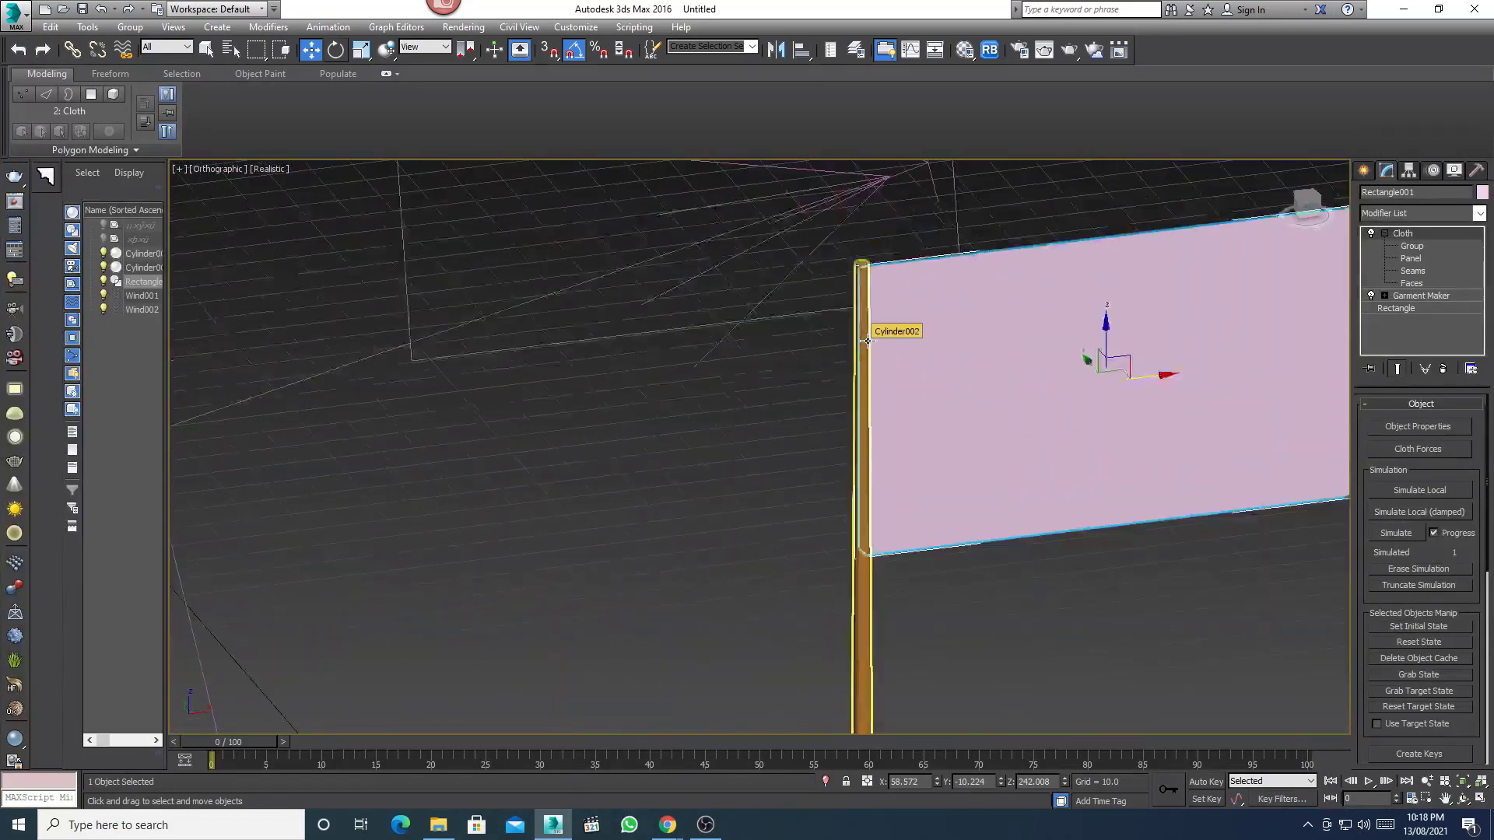
key("f")
key("z")
middle_click_drag(859, 362, 1094, 346)
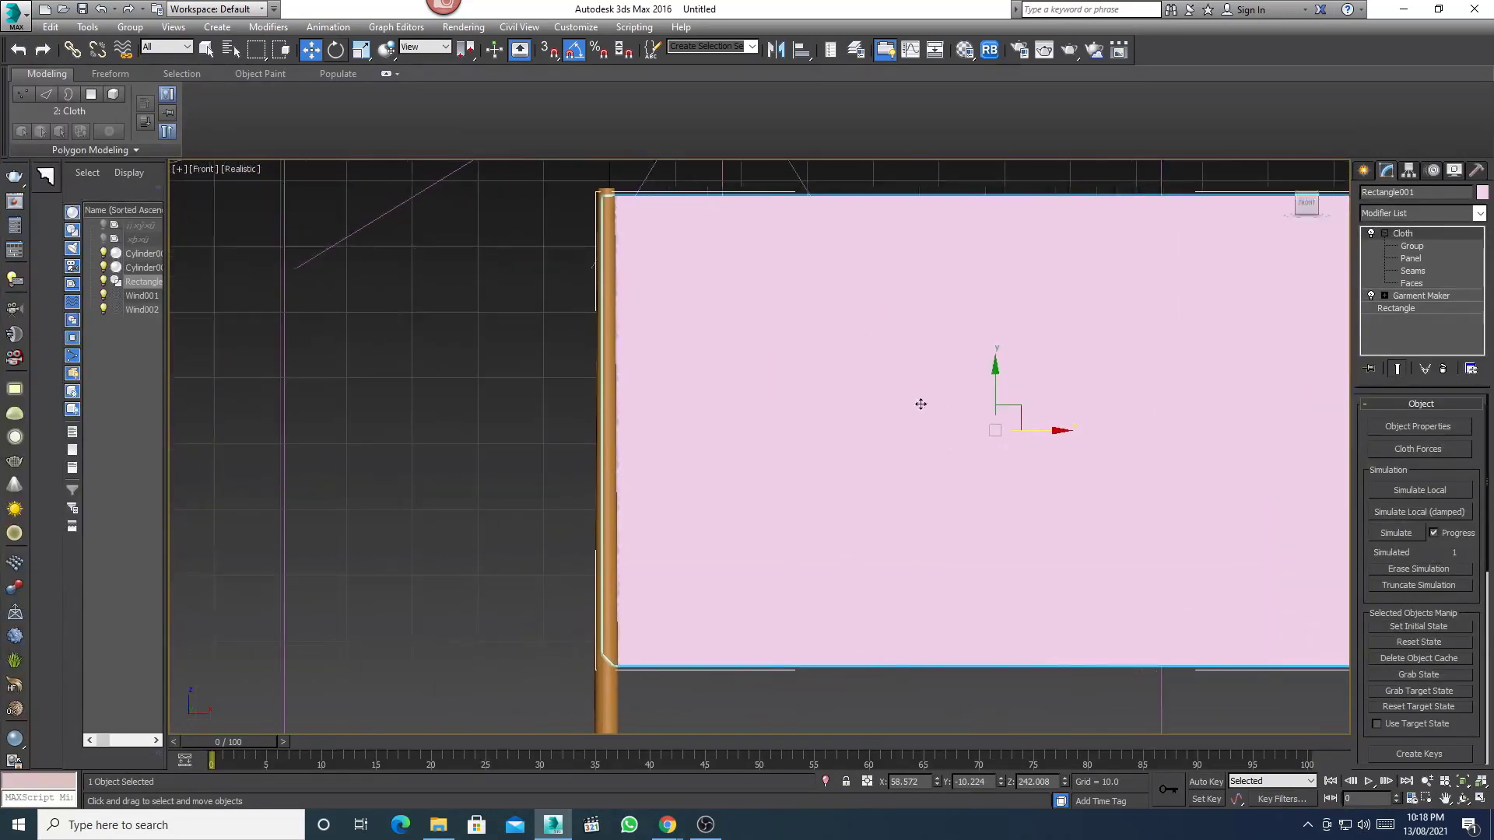
- Box-select the flag's 22 pole-edge vertices at Cloth Group level in wireframe
left_click(1413, 247)
middle_click_drag(787, 368, 832, 368)
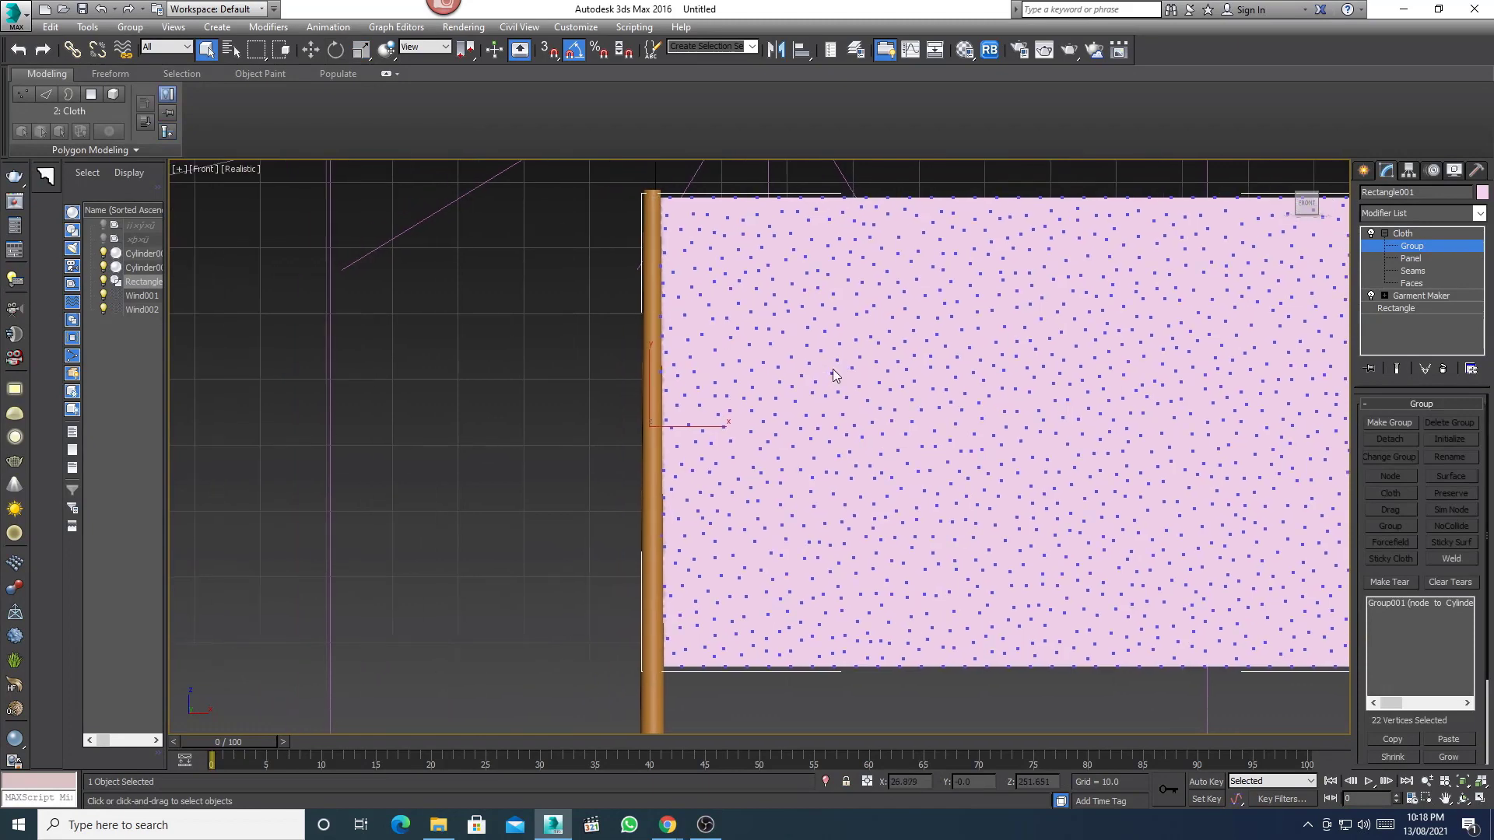
key("F3")
left_click_drag(668, 395, 627, 680)
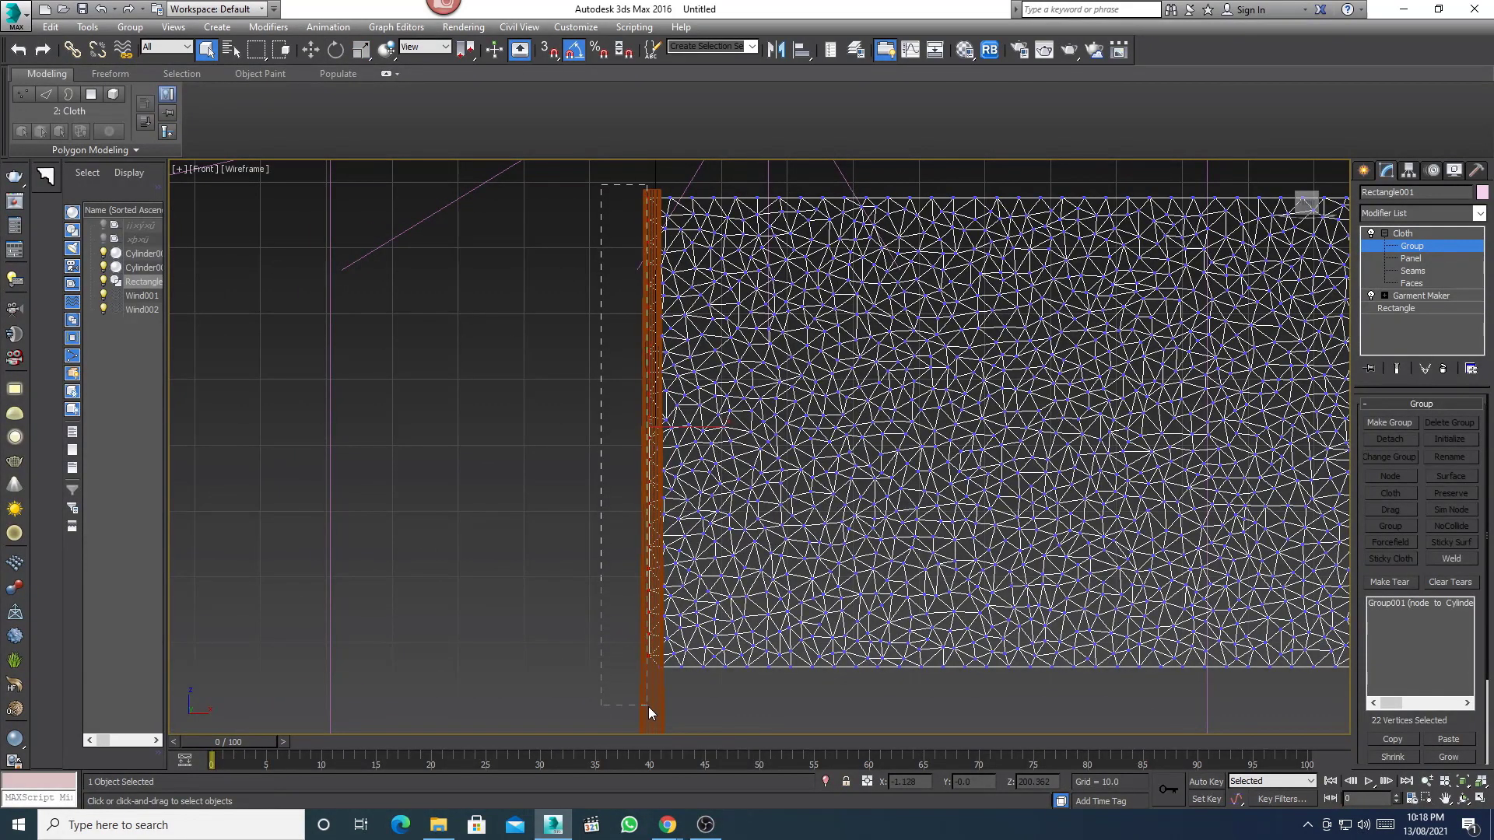
left_click_drag(655, 711, 654, 707)
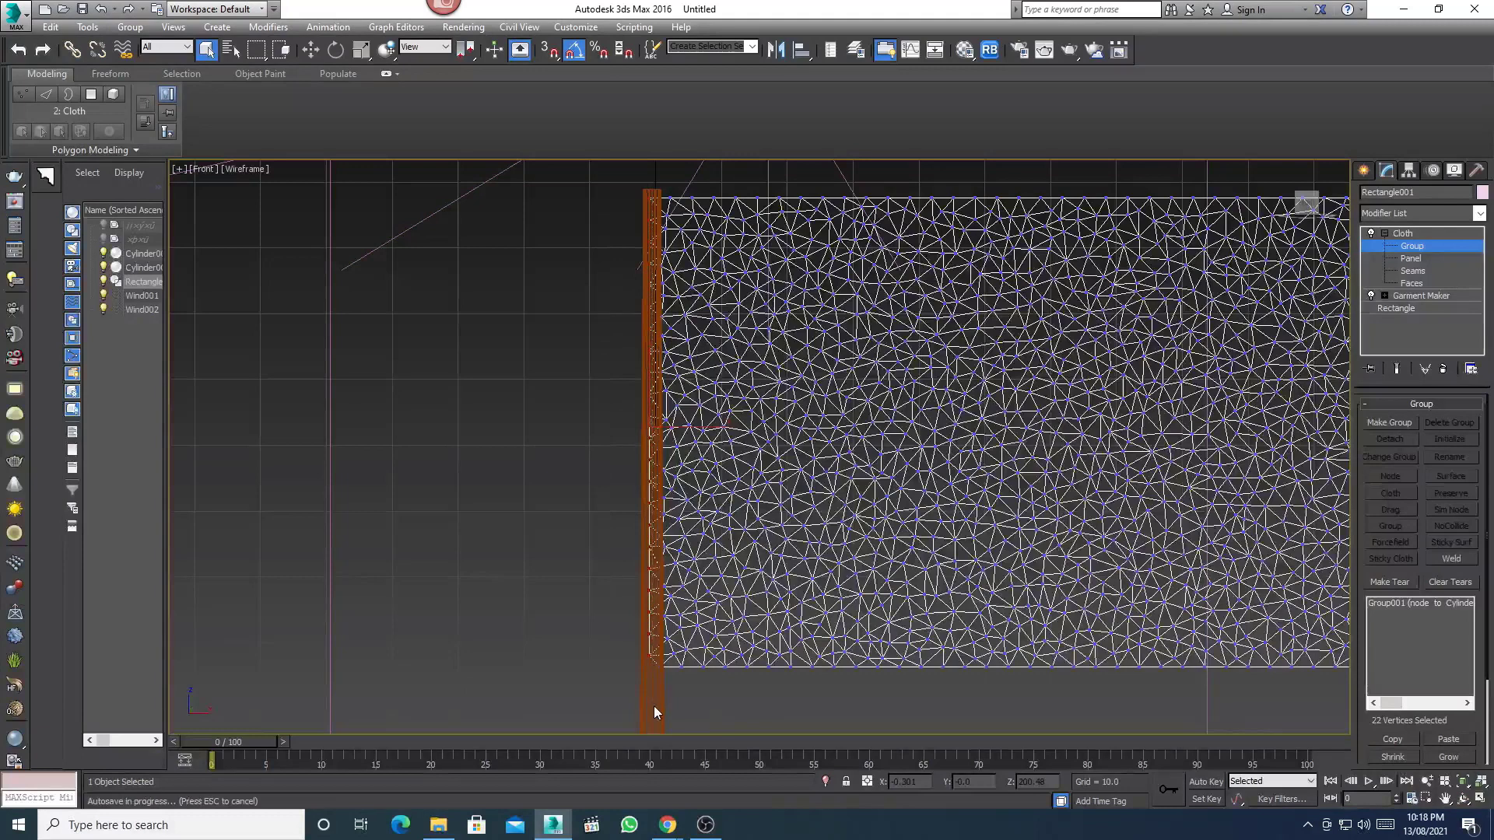
- Make Group002 from those vertices and pin it to the pole cylinder as node
left_click(1392, 424)
left_click(710, 434)
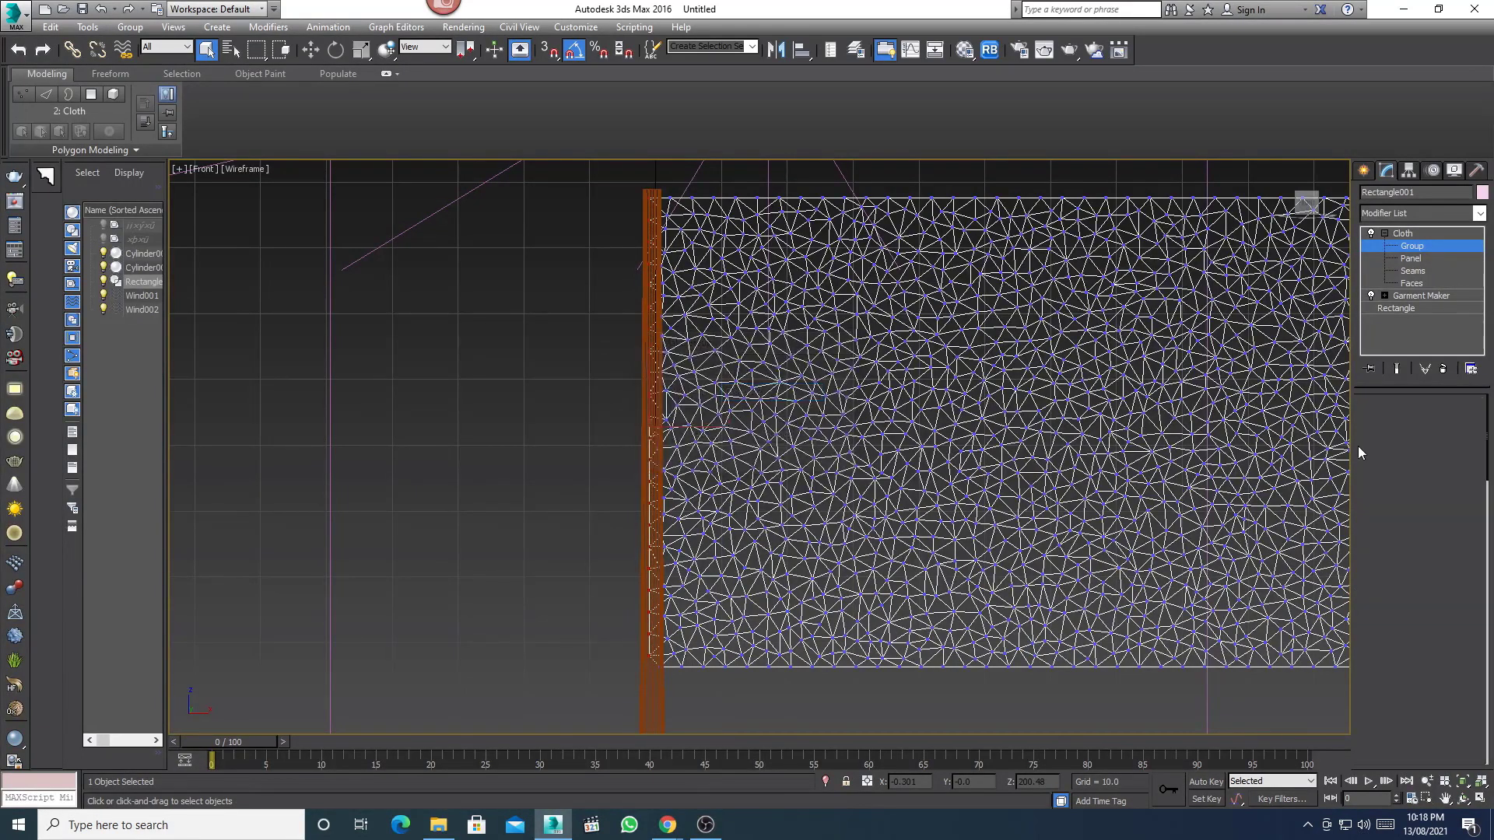
left_click(1394, 479)
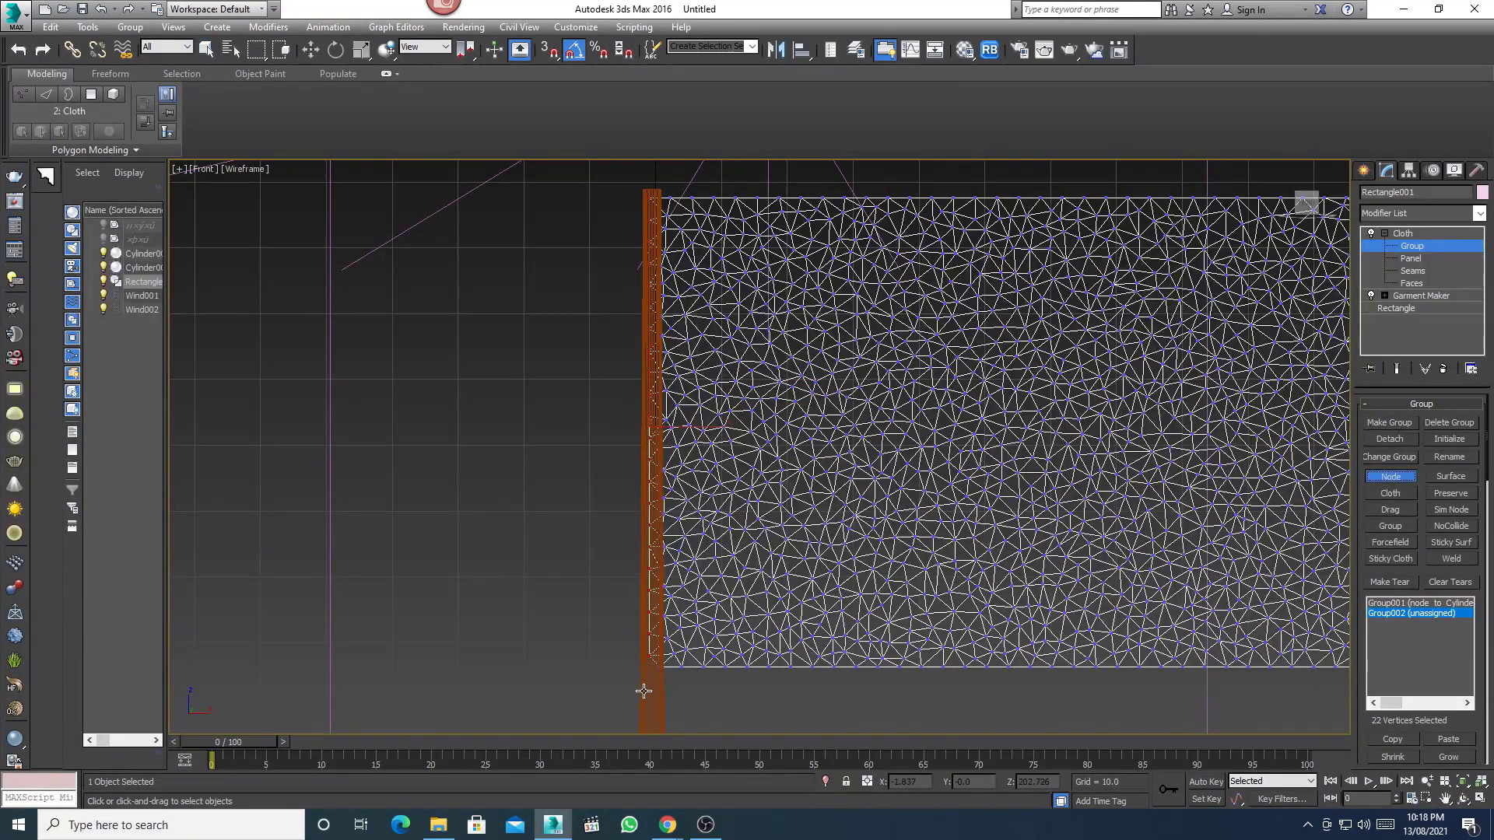
left_click(644, 691)
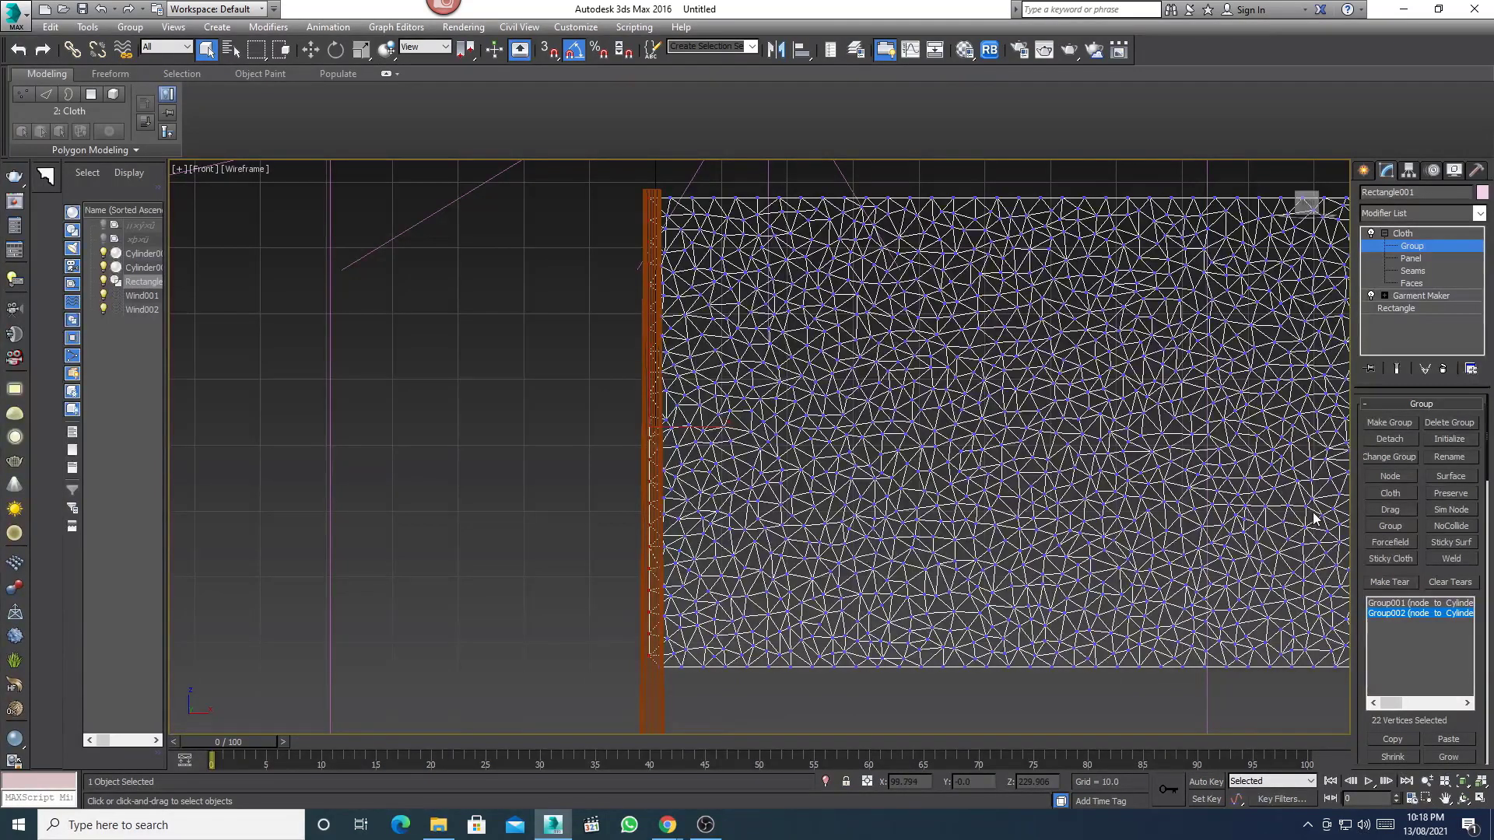
scroll(922, 470, "down", 2)
scroll(843, 428, "down", 5)
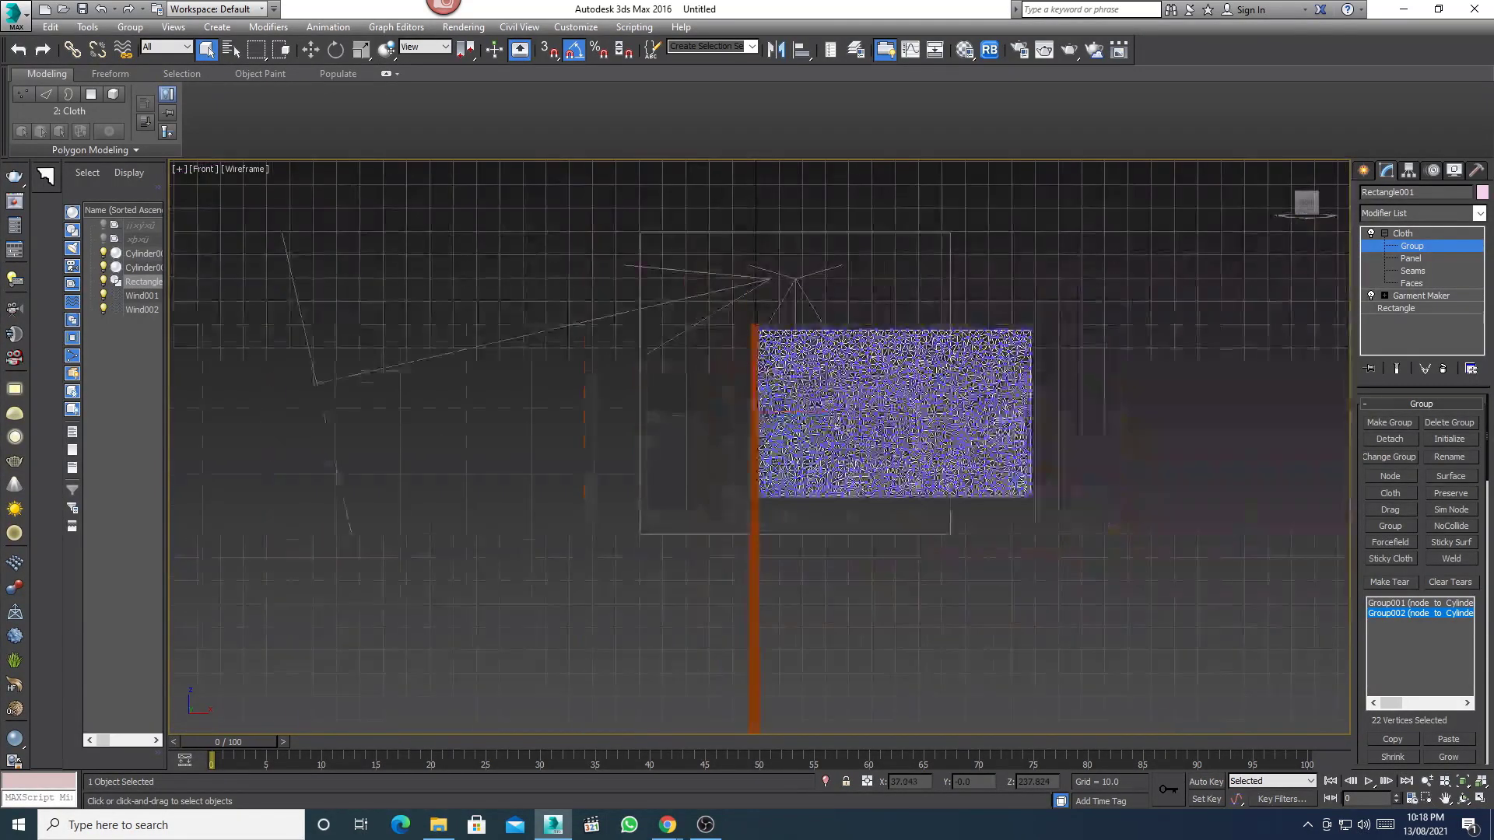
scroll(833, 427, "down", 3)
mouse_move(830, 427)
middle_mouse_down("alt")
mouse_move(836, 468)
mouse_move(866, 493)
mouse_move(826, 460)
middle_mouse_up("alt")
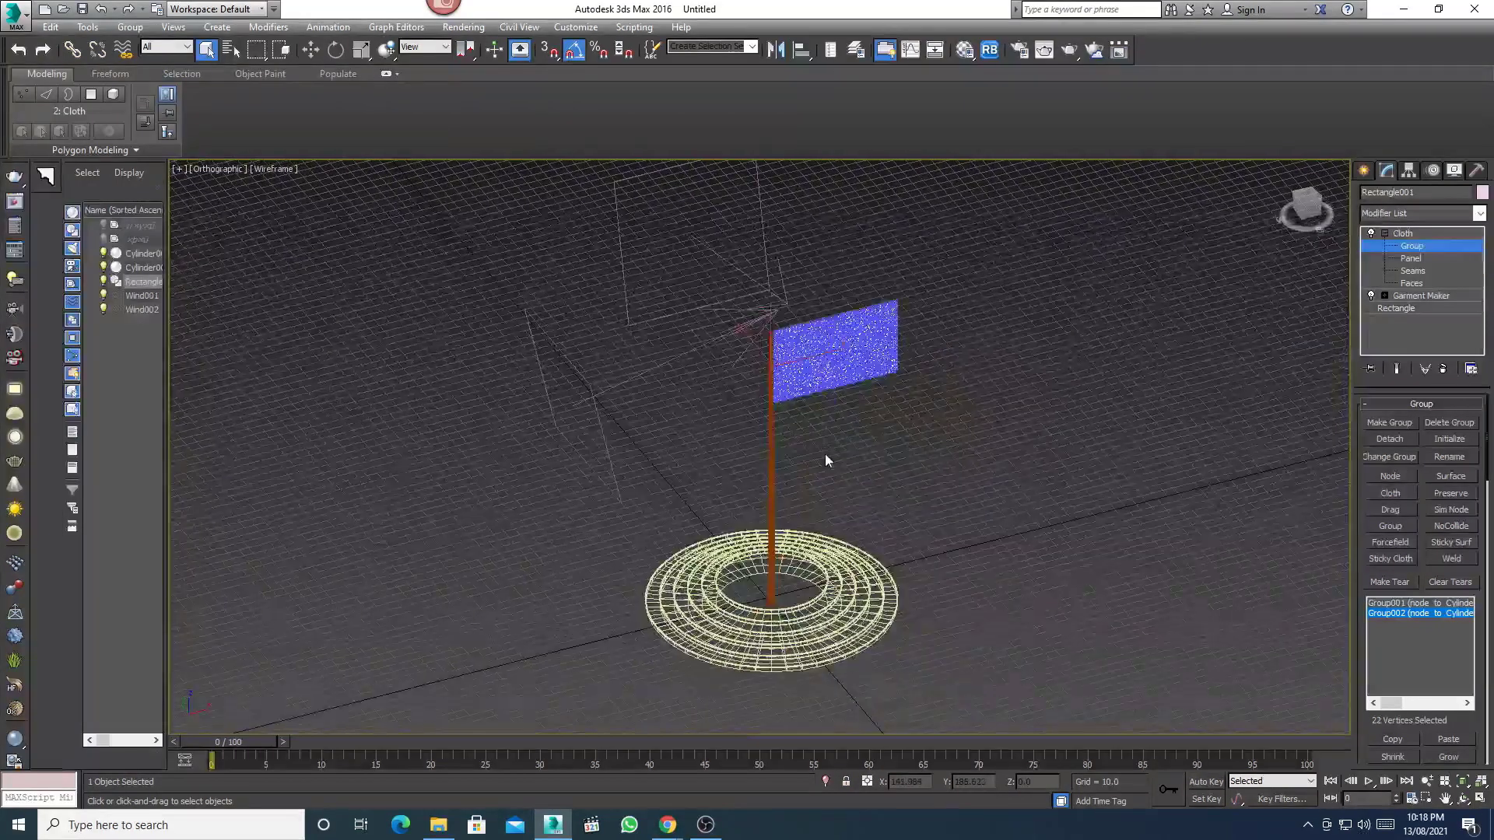
- Re-run Simulate Local from the Cloth top level so the pinned flag waves
key("F3")
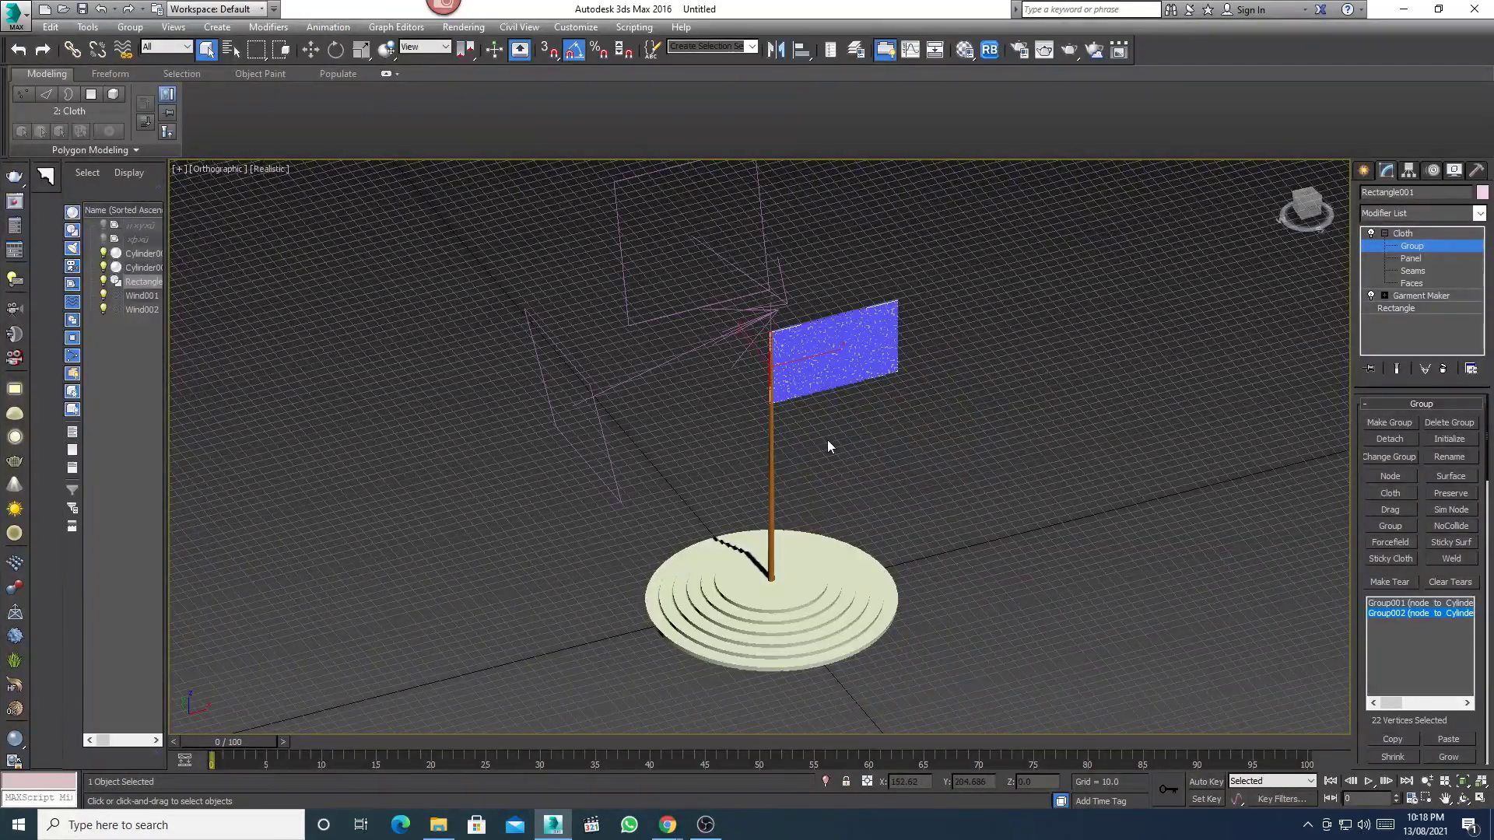
left_click(1398, 234)
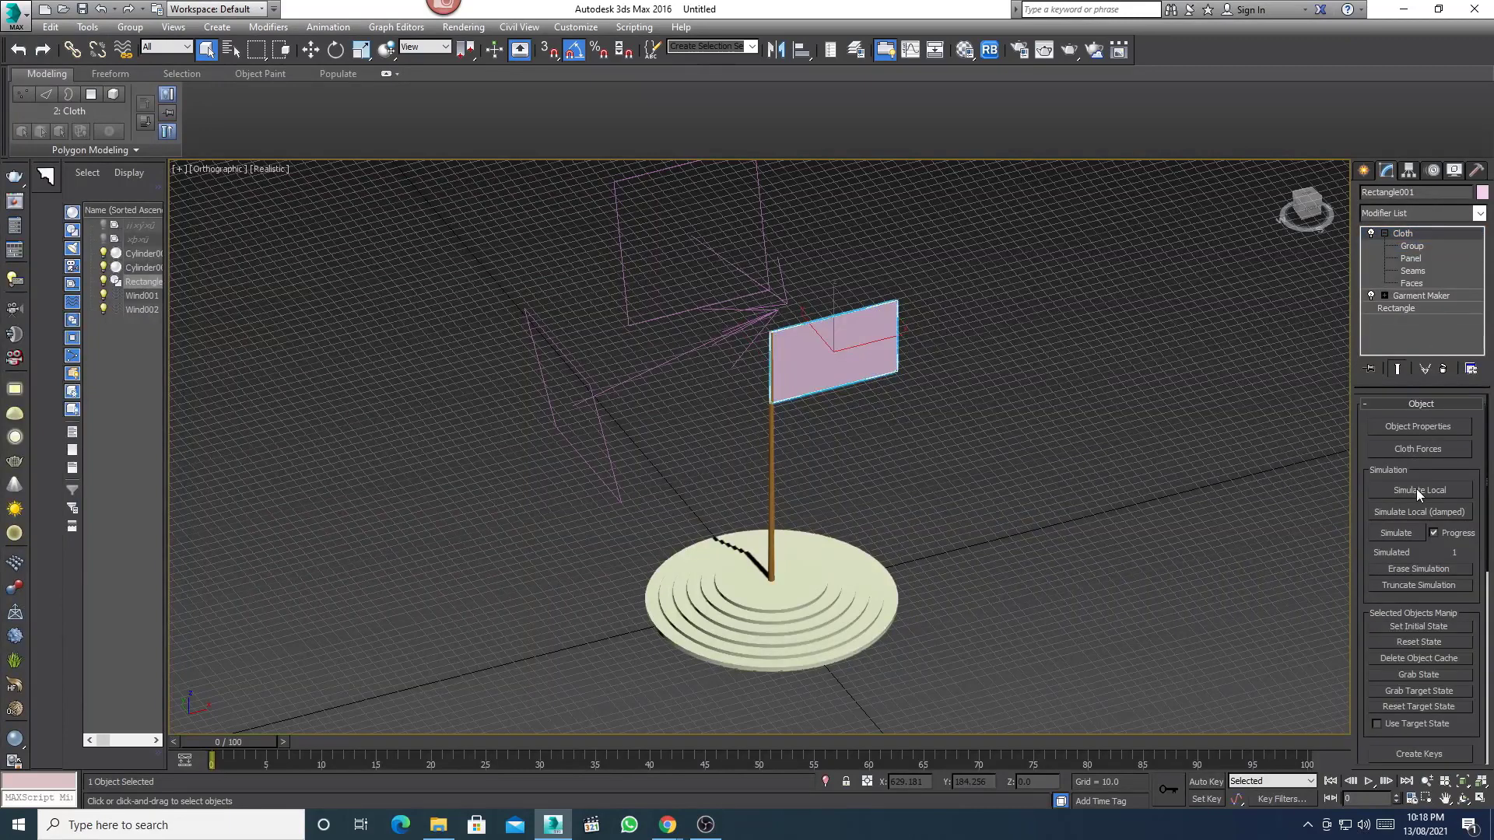
left_click(1416, 489)
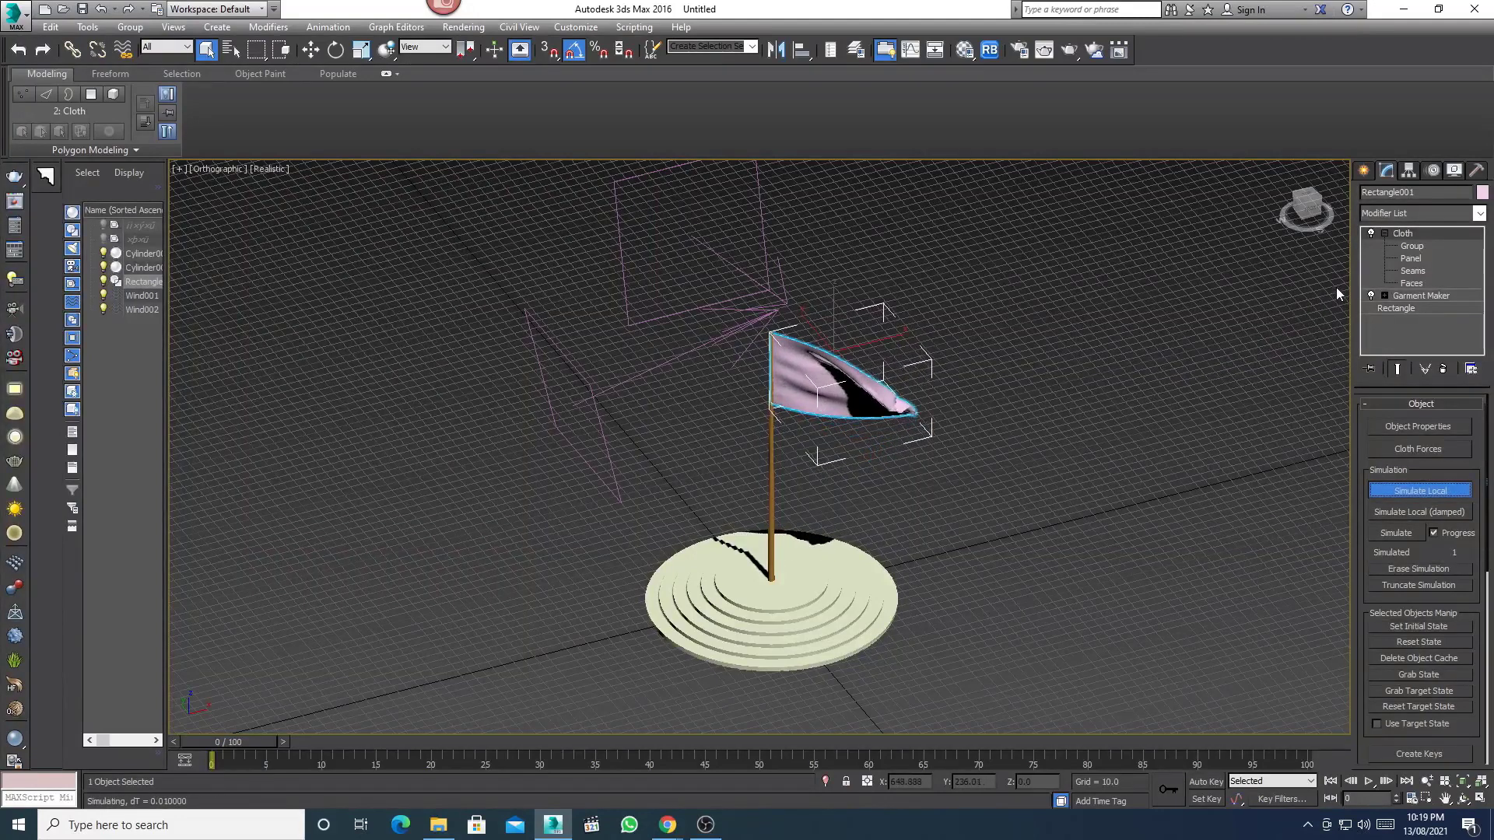
left_click(1436, 492)
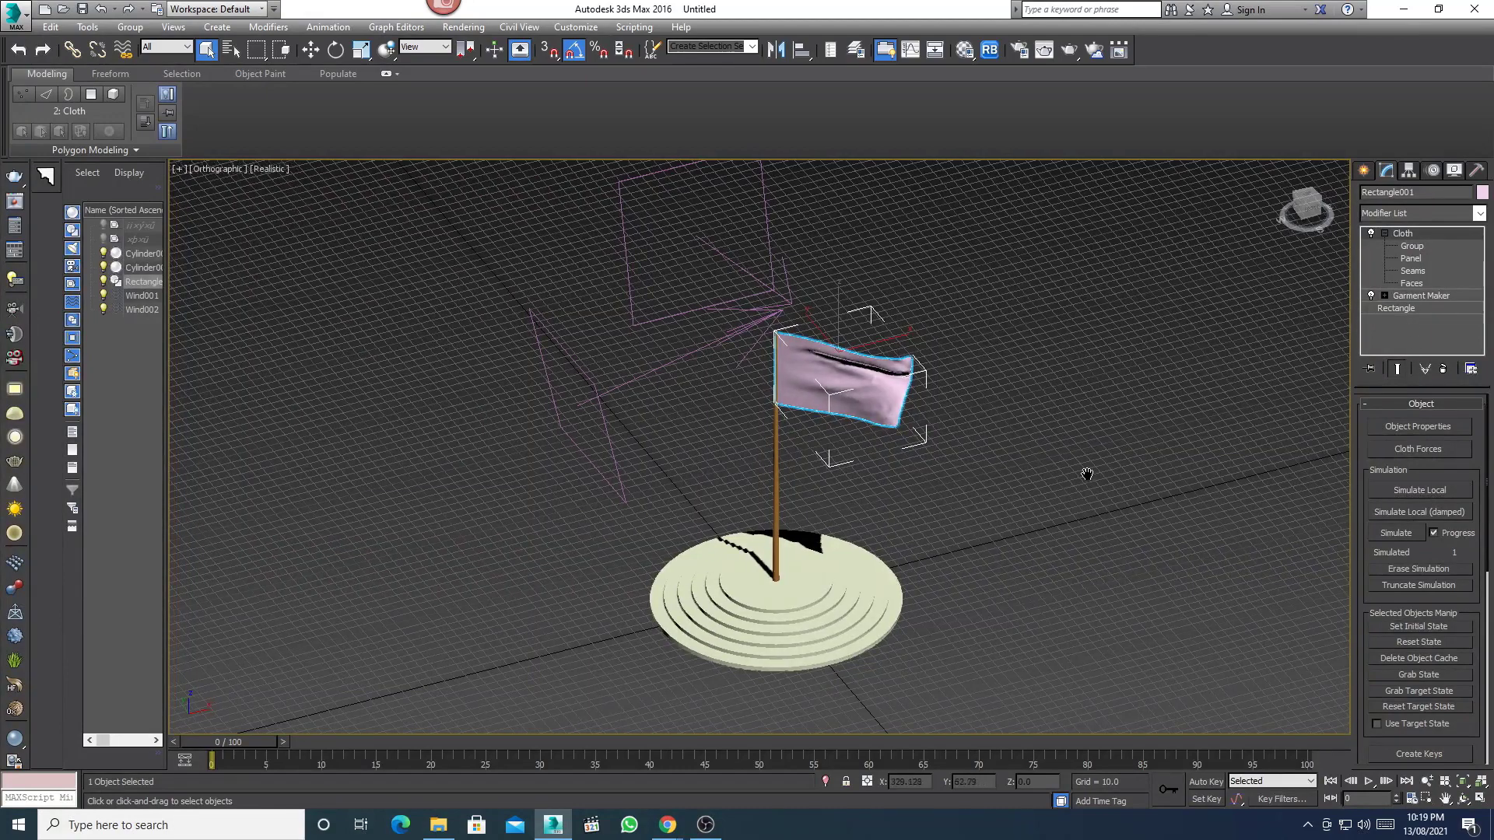
middle_click_drag(1083, 480, 1064, 483)
- Rotate Wind002 10 degrees about Y
left_click(602, 386)
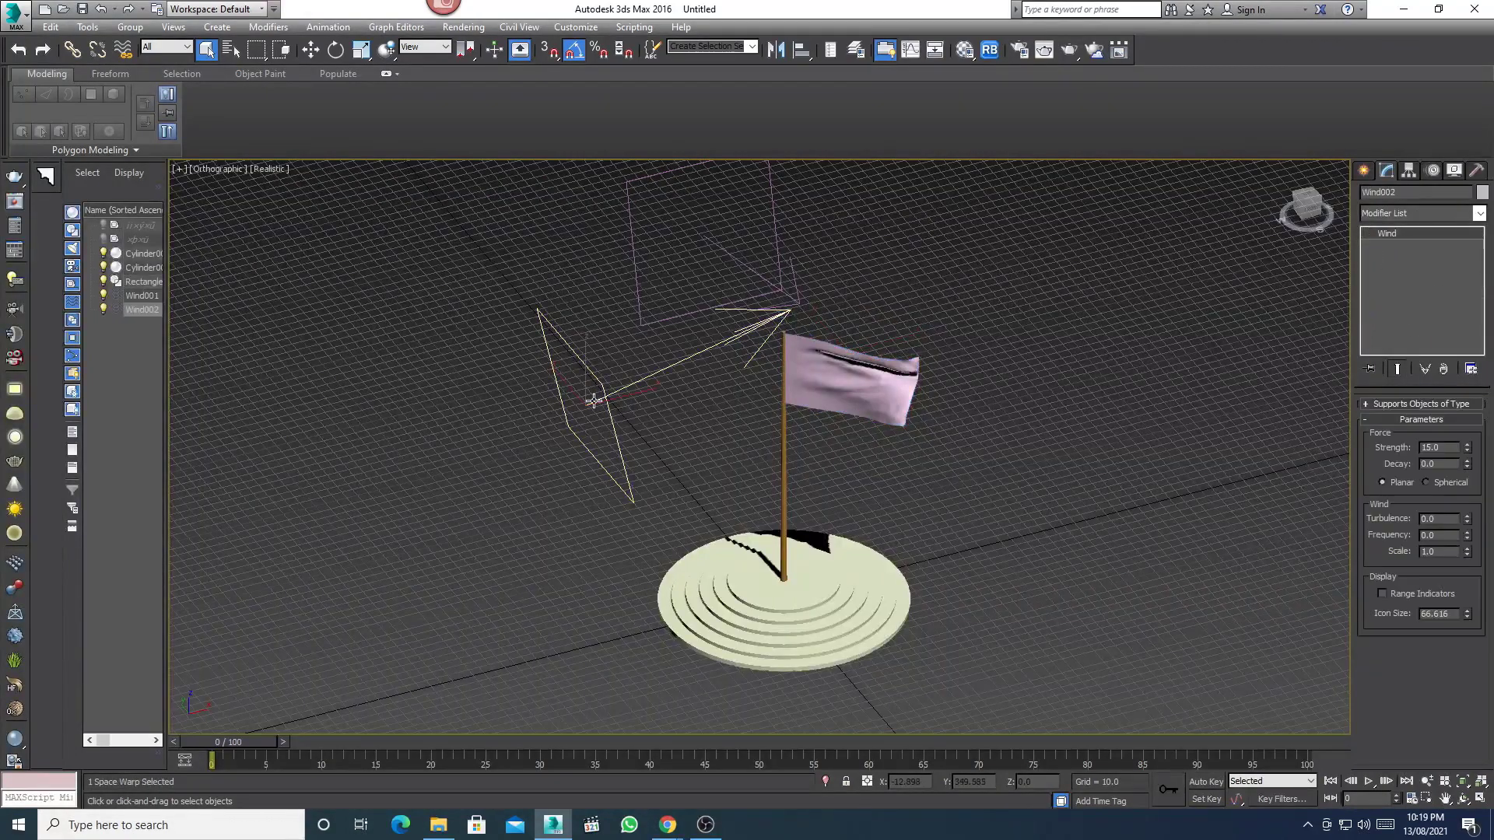
right_click(596, 401)
left_click(610, 420)
right_click(598, 403)
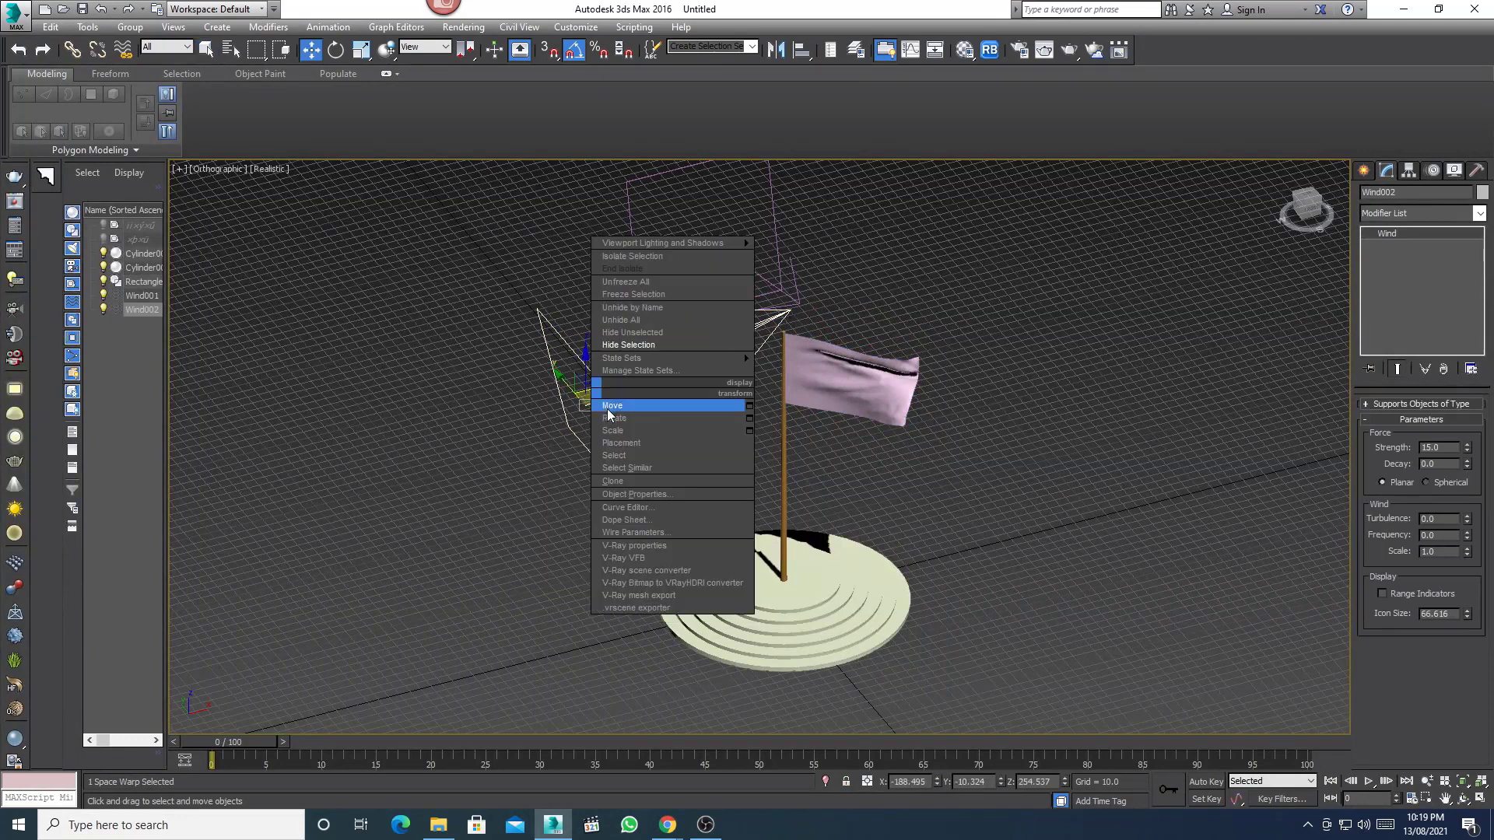
left_click(611, 427)
left_click_drag(601, 356, 607, 355)
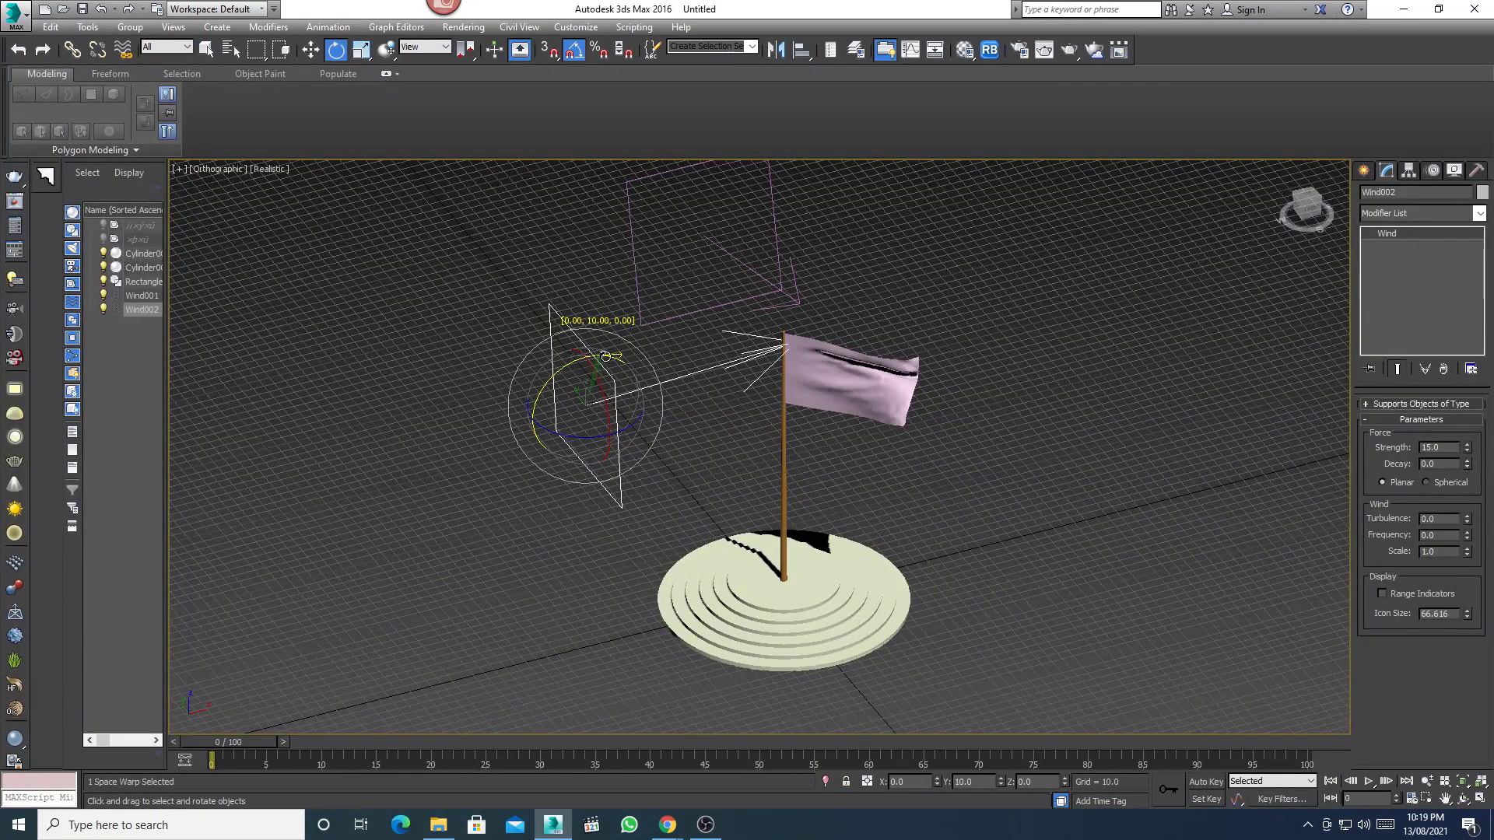
right_click(604, 361)
left_click(615, 370)
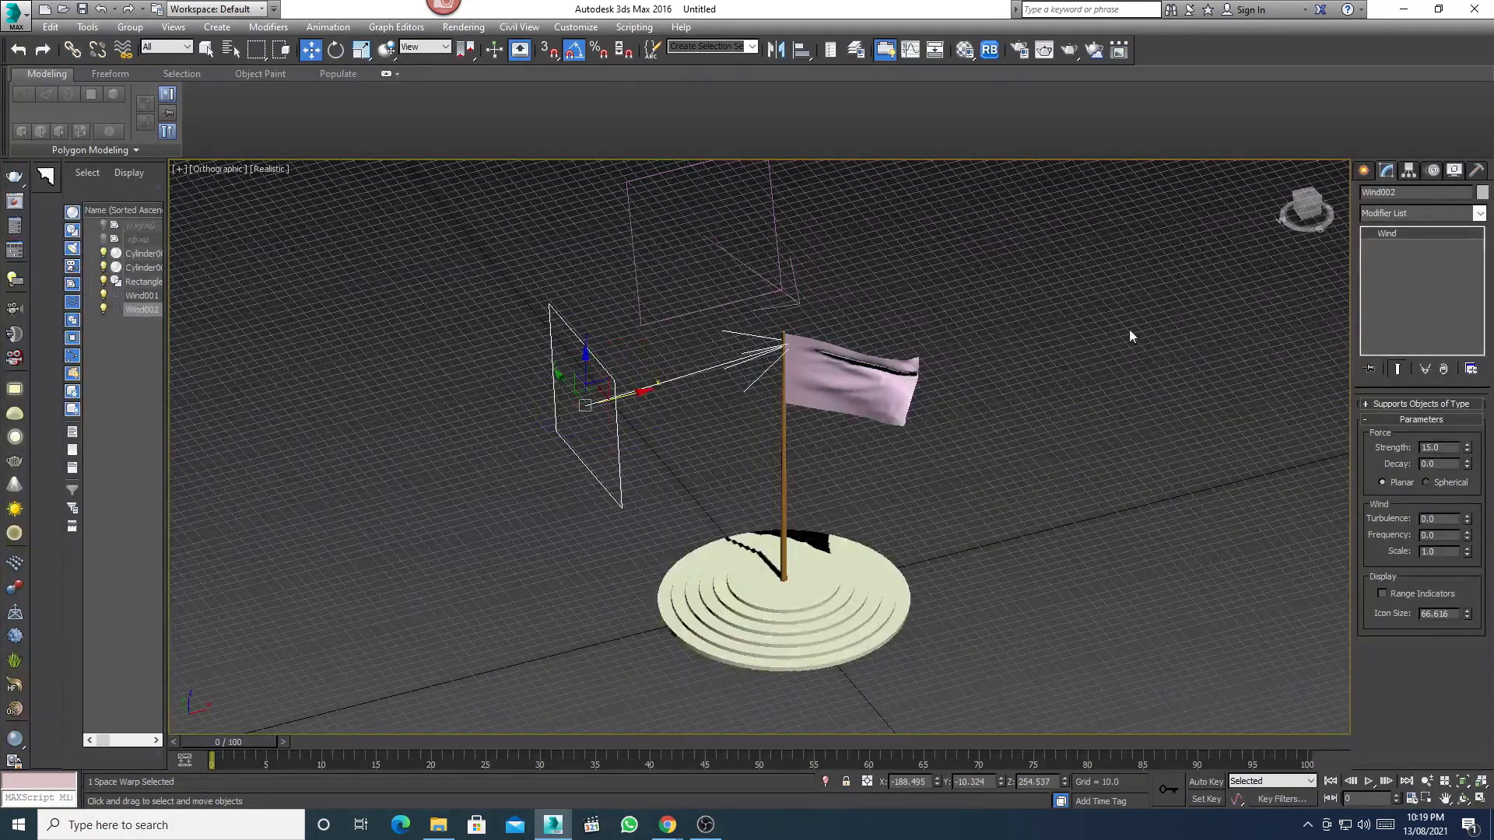
- Select the flag and run Simulate Local again under the new wind direction
left_click(852, 381)
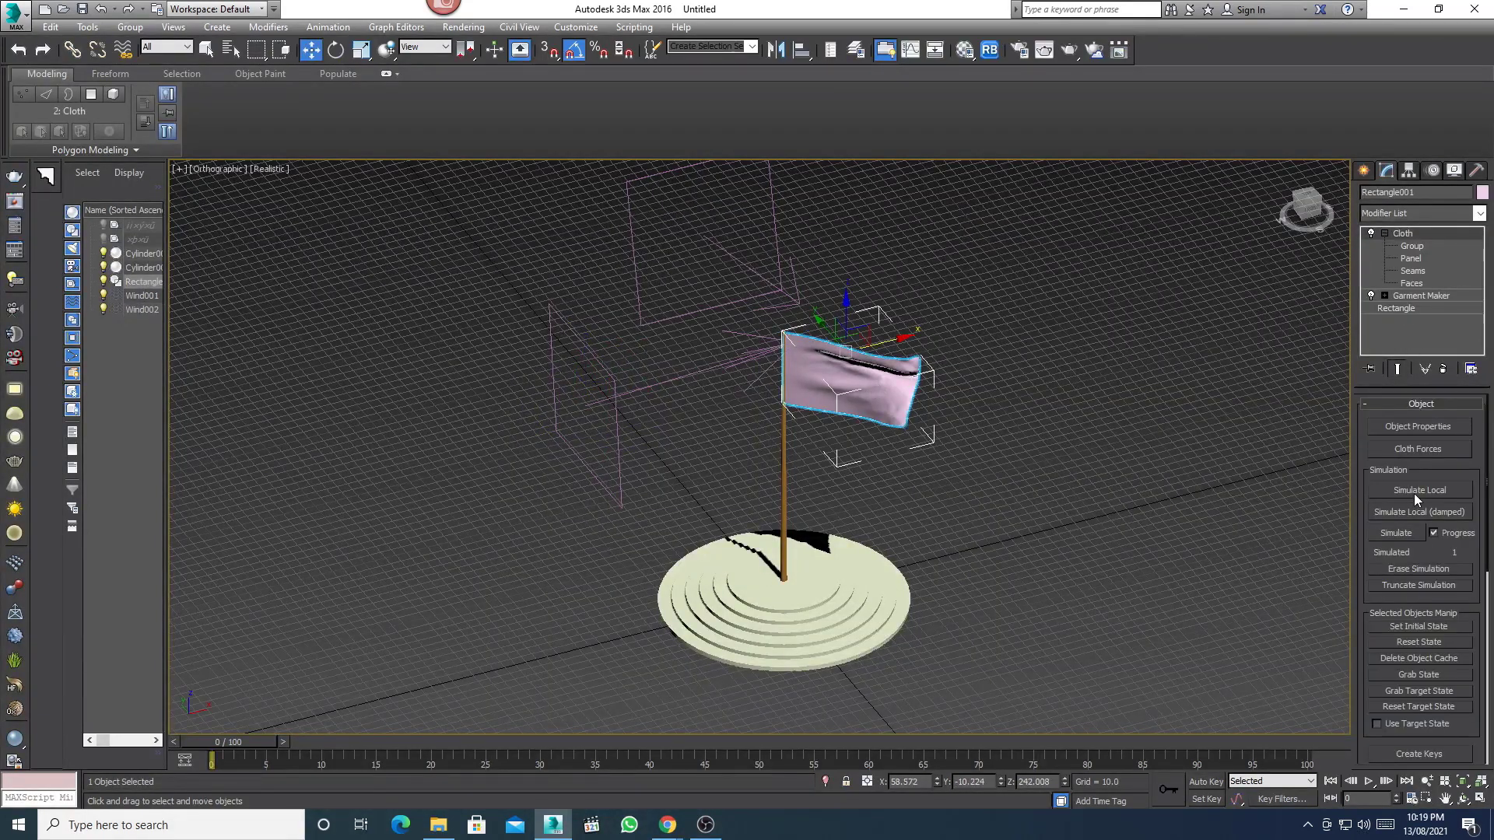
left_click(1413, 493)
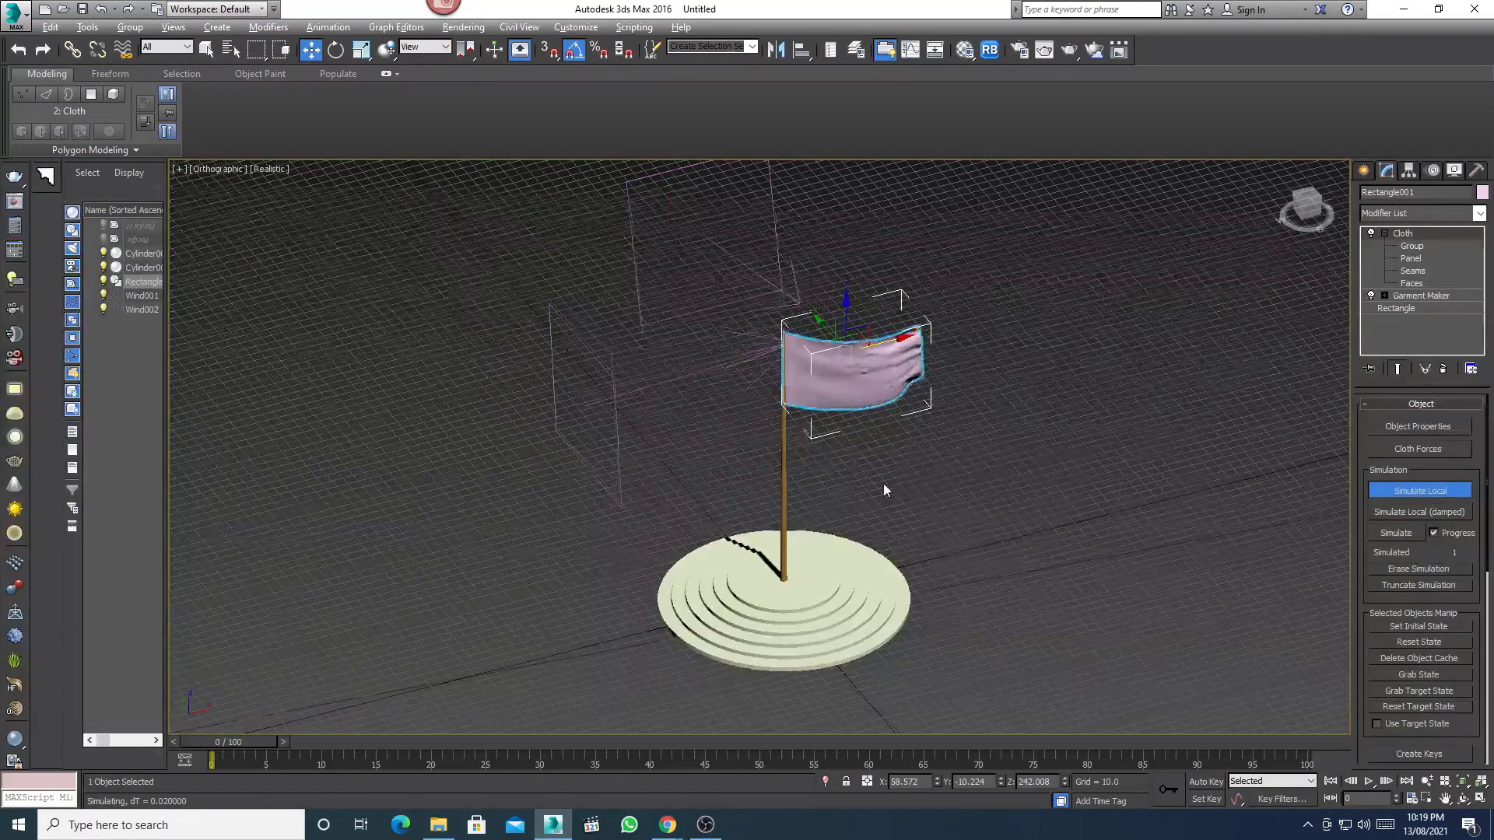
mouse_move(884, 484)
middle_mouse_down("alt")
mouse_move(879, 460)
mouse_move(905, 430)
middle_mouse_up("alt")
scroll(848, 425, "up", 3)
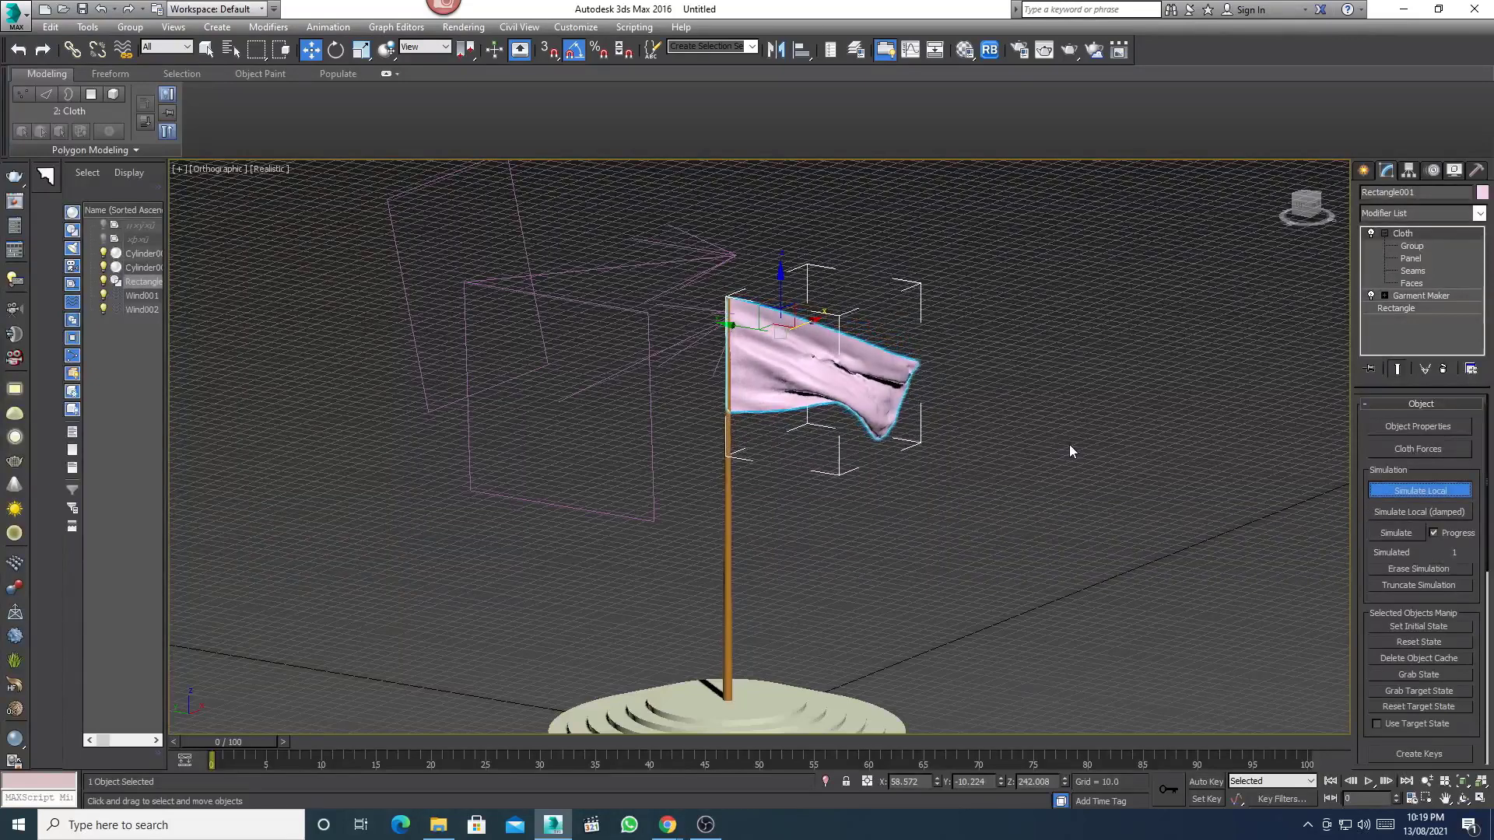
- Simulate the cloth across all 100 frames, return to frame 0, and hide the grid
left_click(1392, 534)
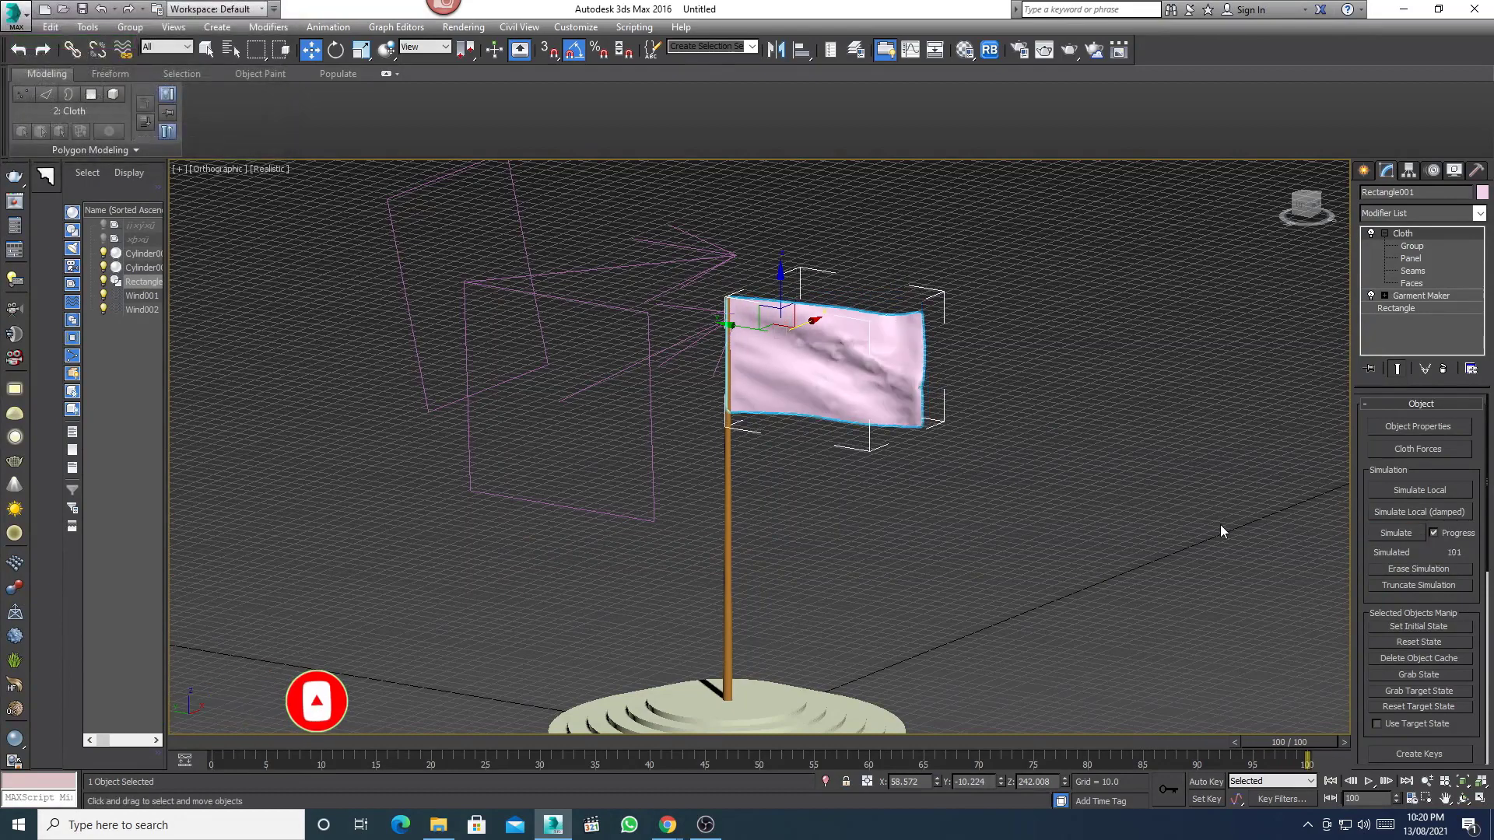
left_click(1331, 782)
mouse_move(889, 441)
middle_mouse_down()
mouse_move(919, 380)
mouse_move(887, 445)
mouse_move(852, 443)
middle_mouse_up()
key("g")
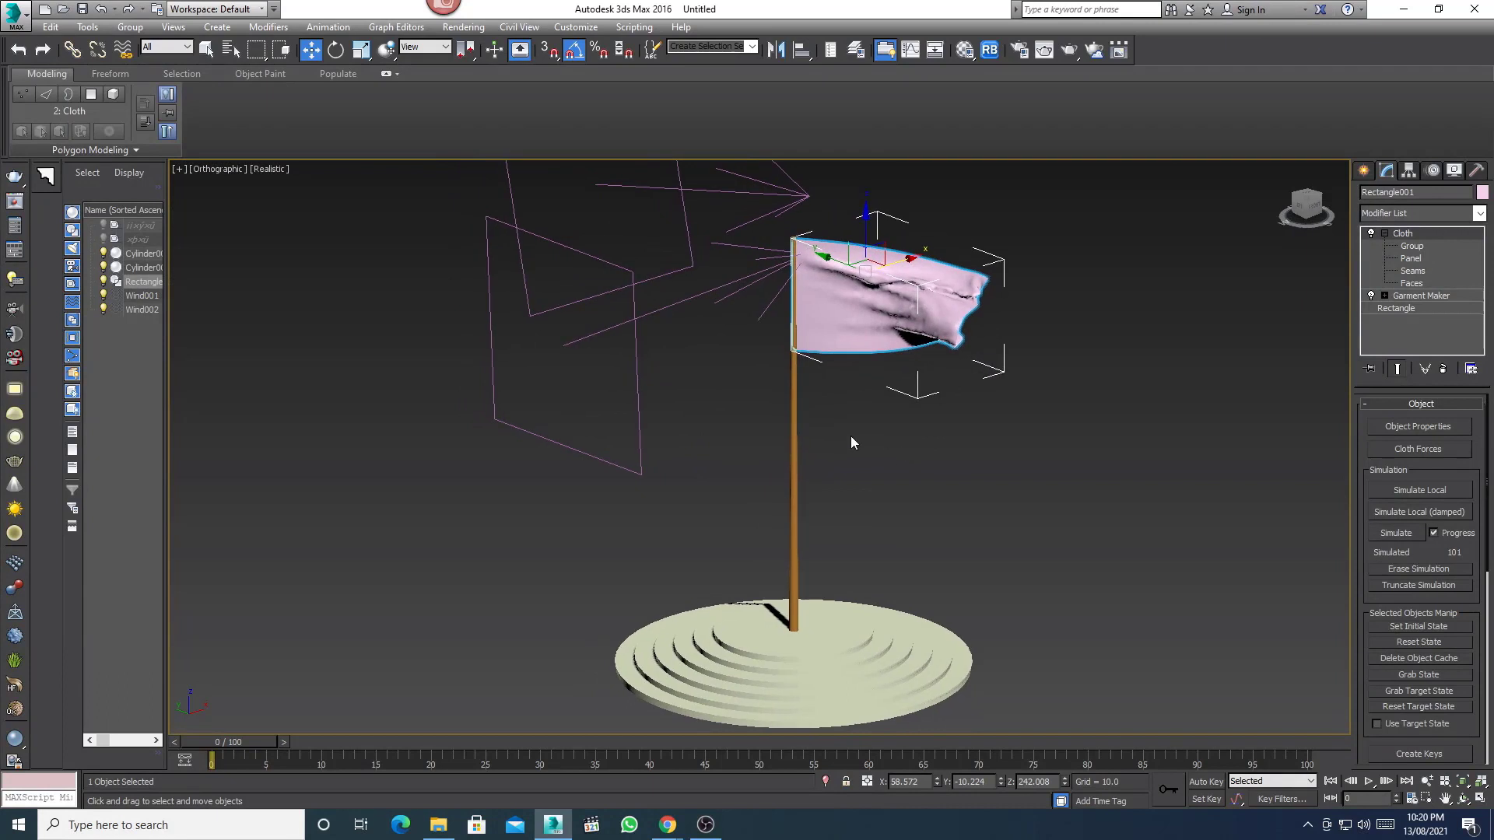
left_click(685, 344)
- Hide both wind forces in the scene
left_click_drag(590, 274, 590, 268)
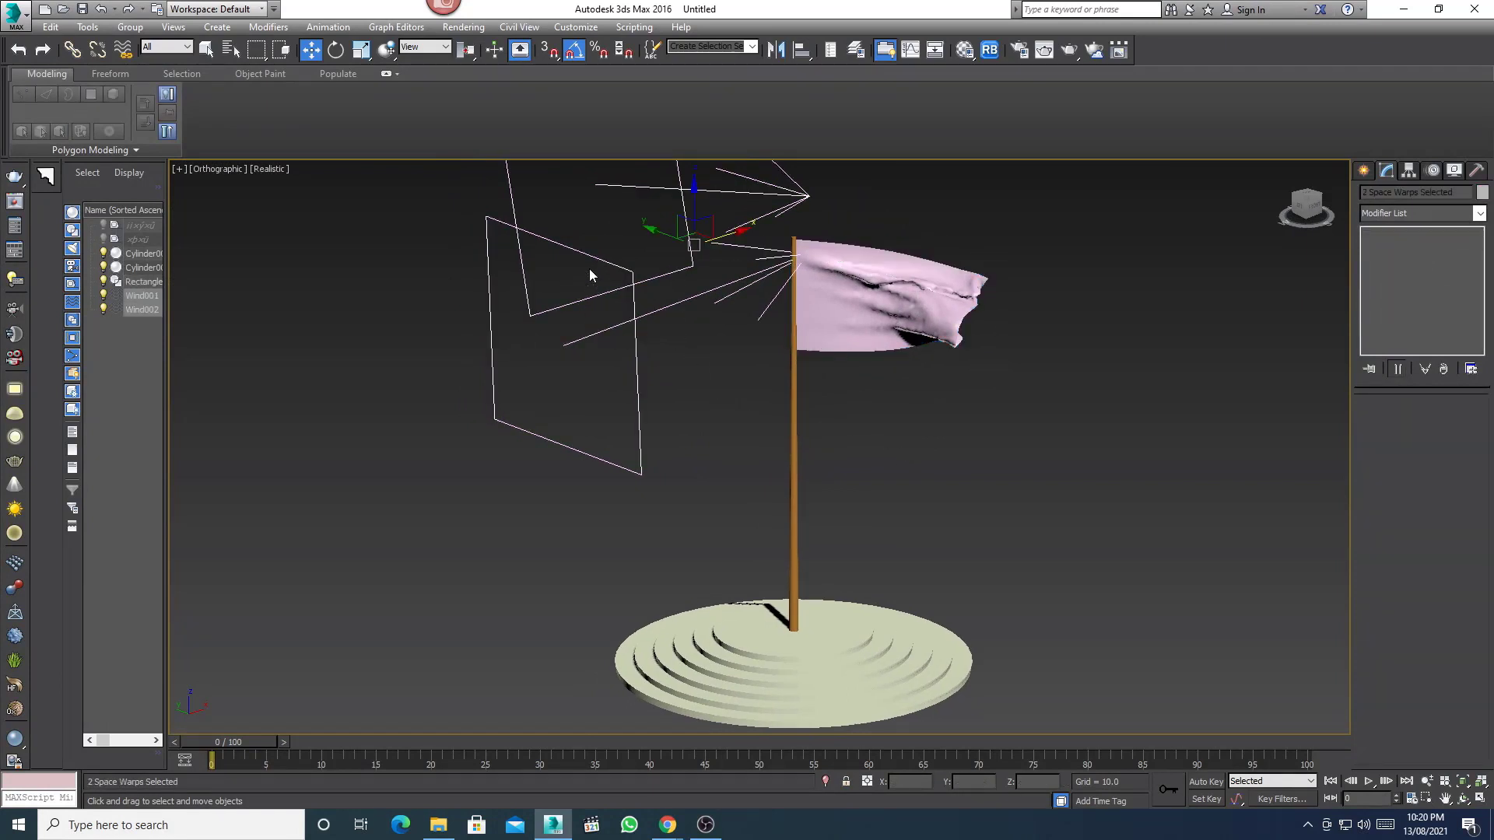
right_click(590, 268)
left_click(629, 233)
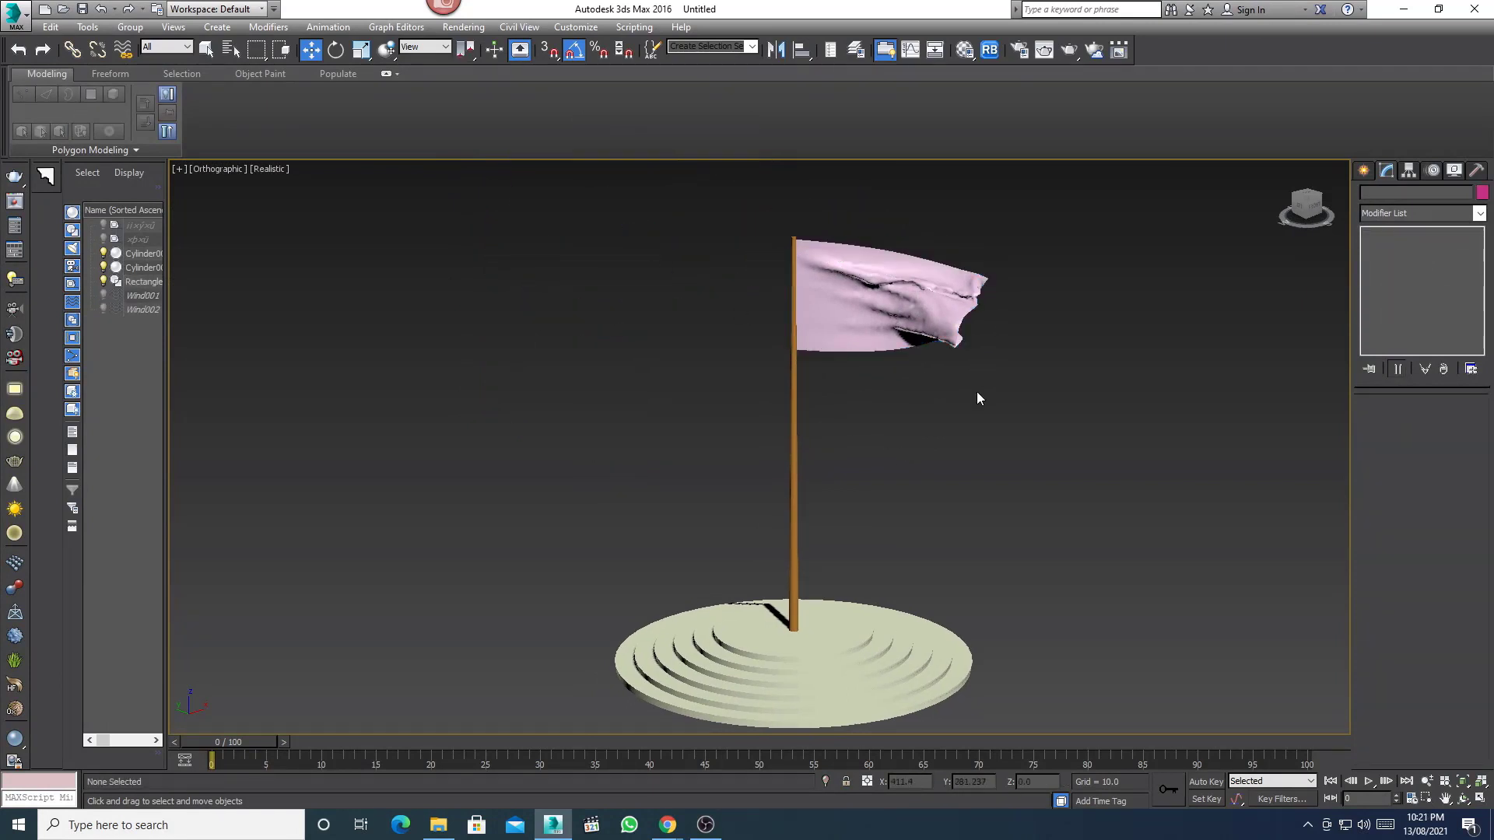
middle_click_drag(978, 397, 969, 398)
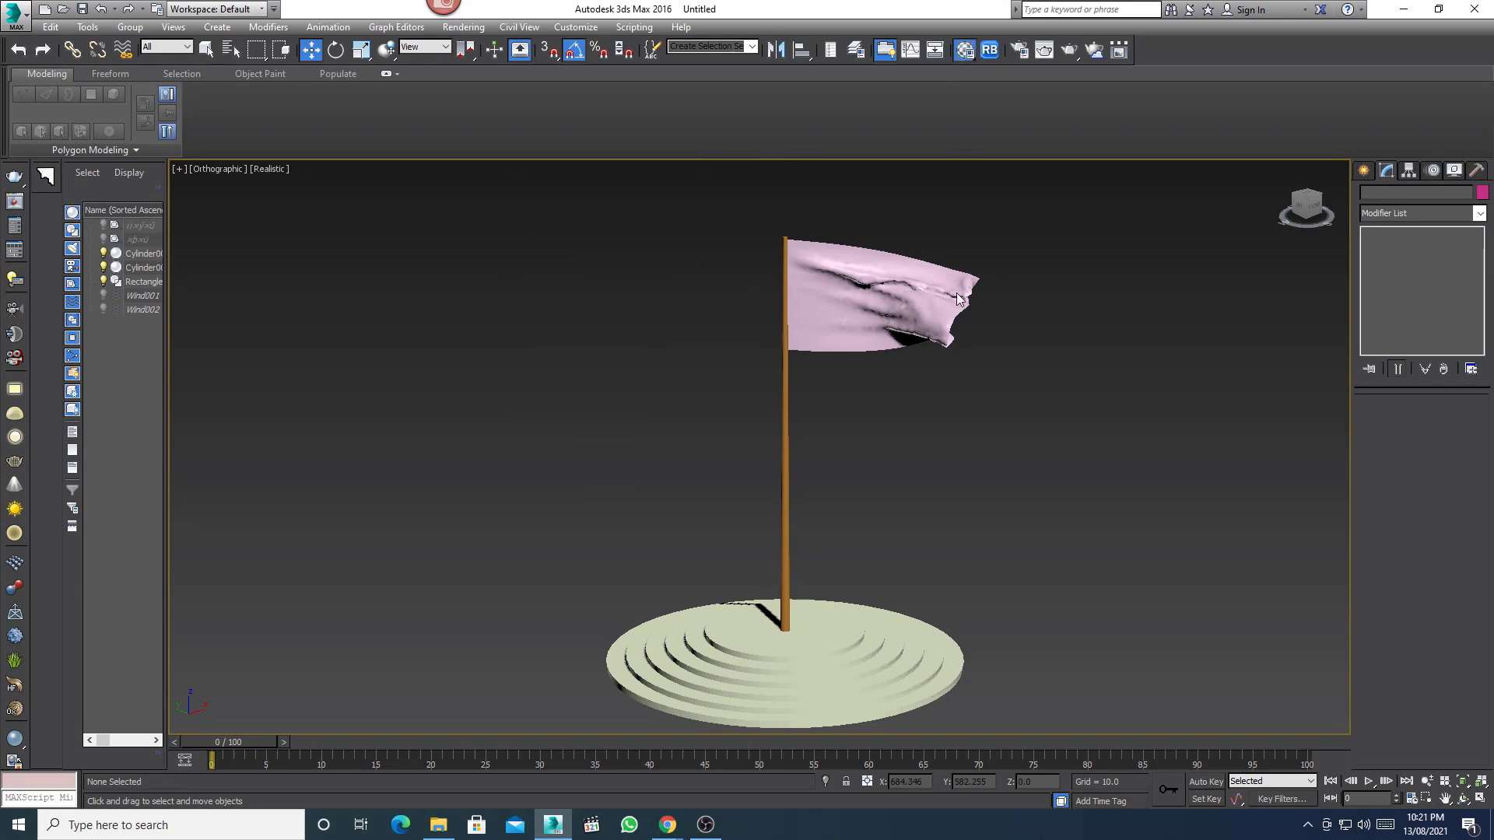
- Give the first material a Bitmap Diffuse map and browse to the 1200px-Flag_of_Pakistan.svg image
key("m")
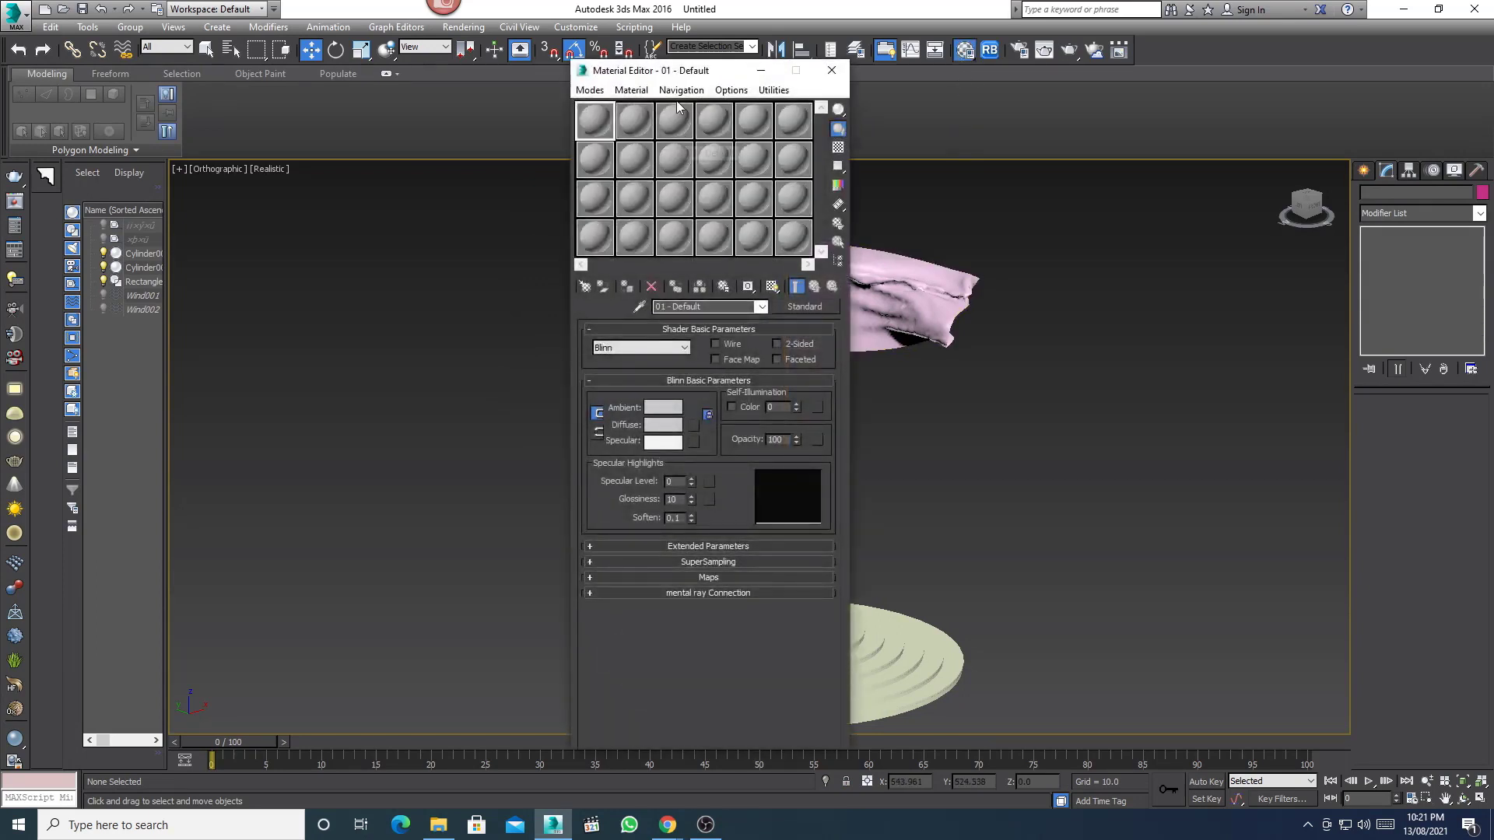
left_click_drag(648, 63, 278, 42)
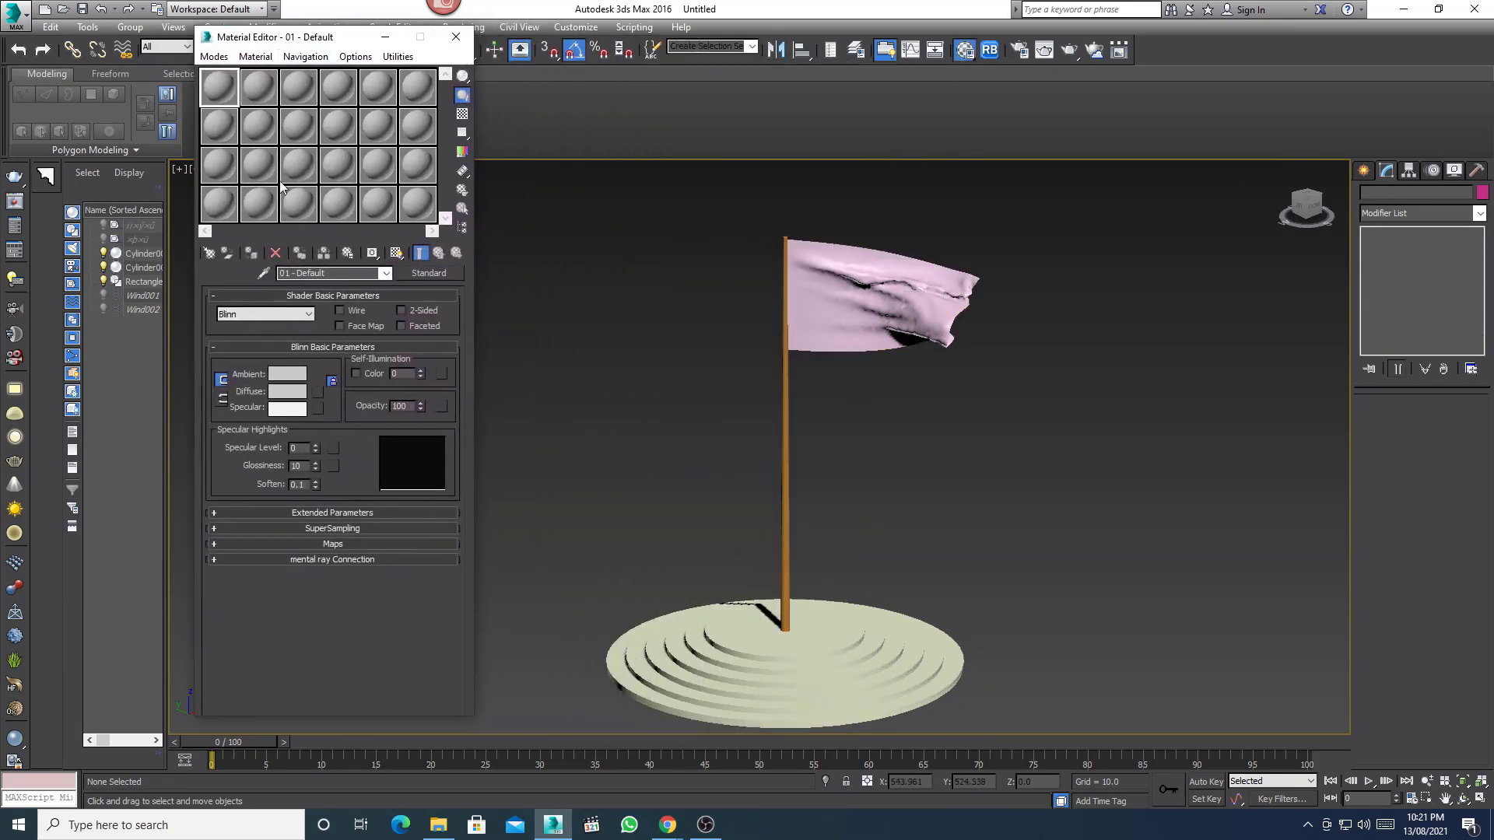
left_click(318, 390)
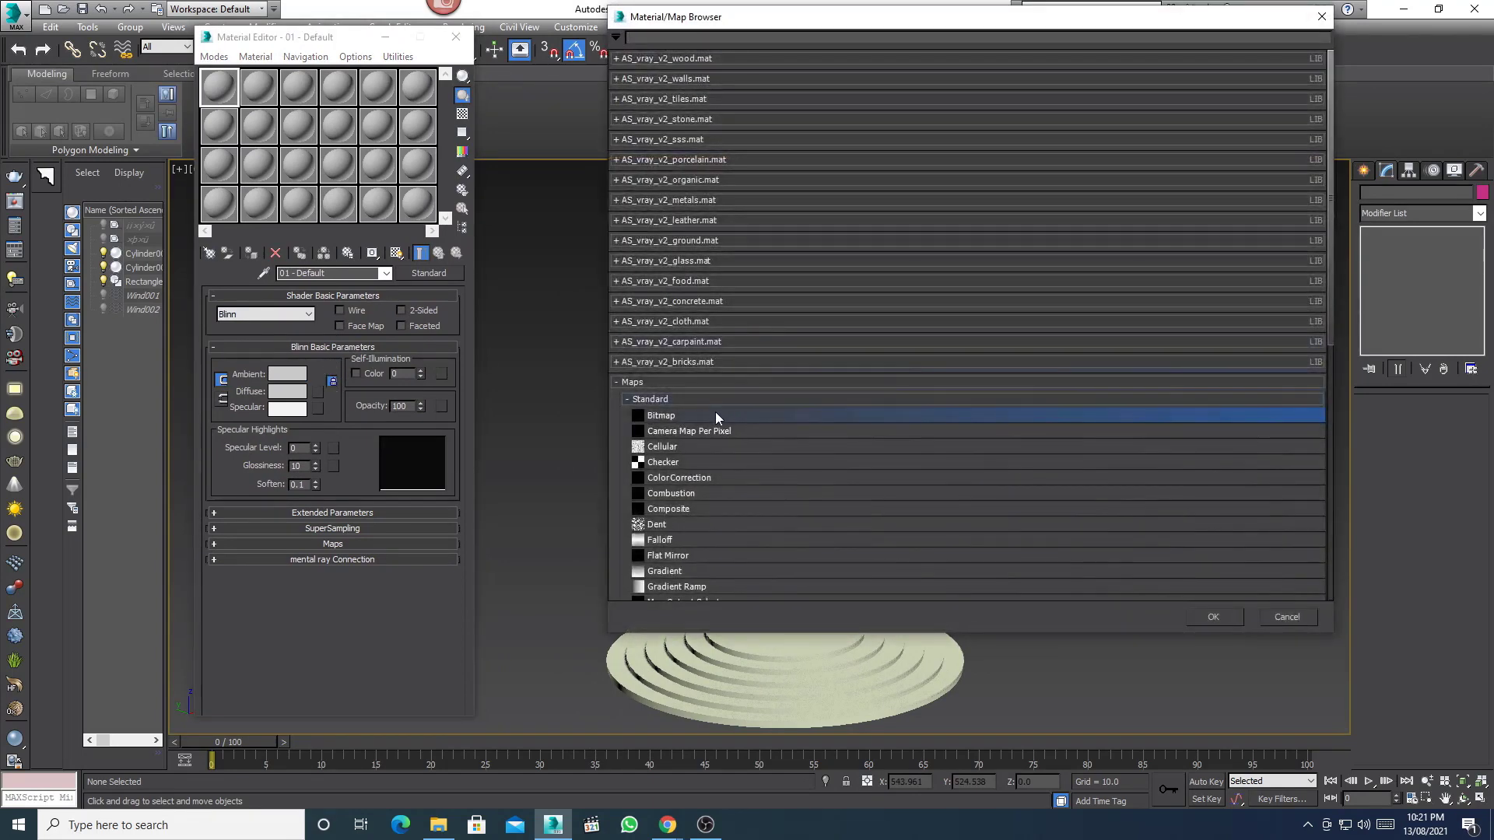
double_click(683, 414)
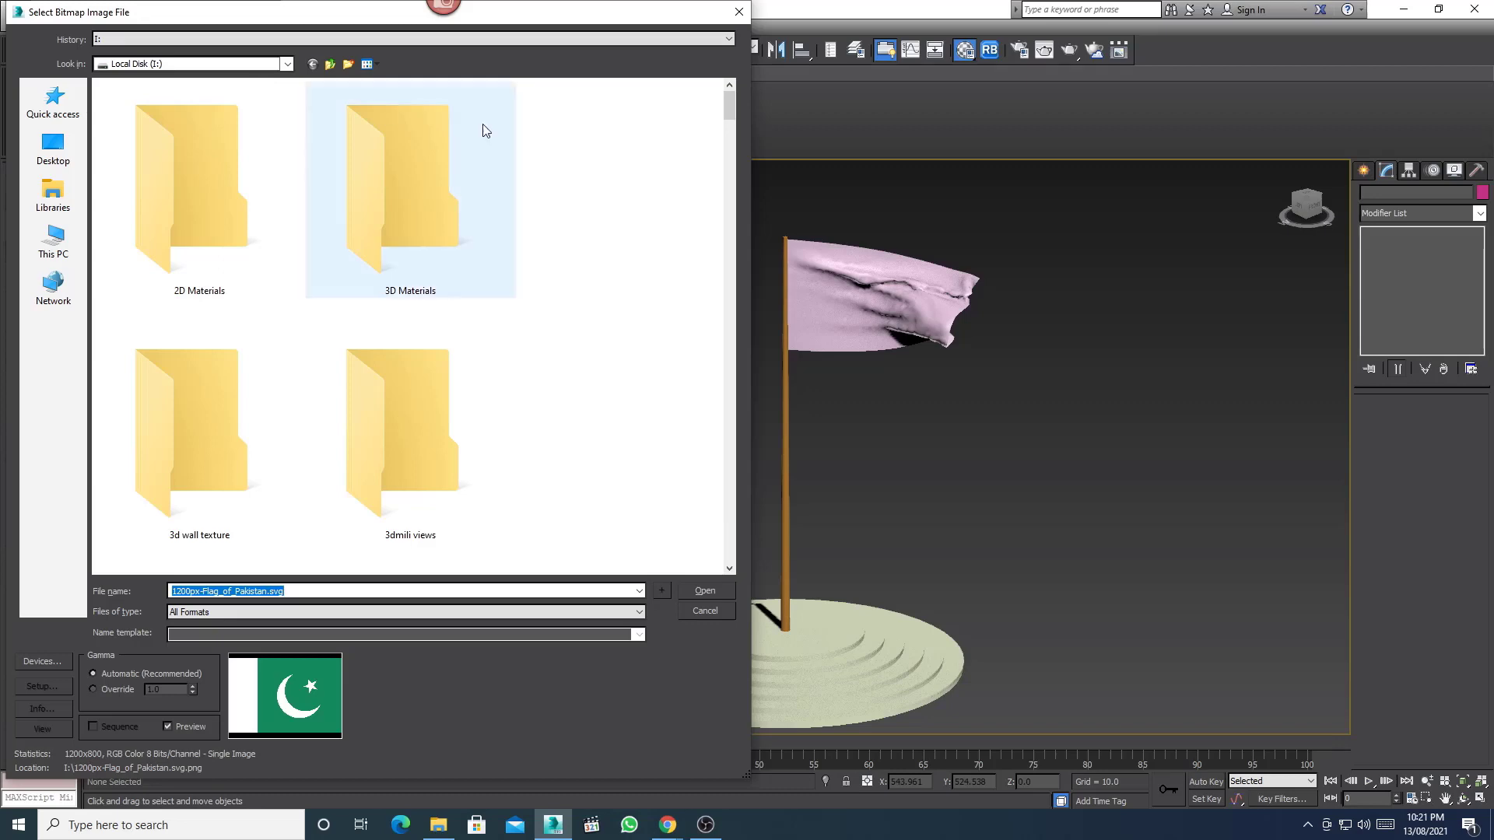
left_click_drag(727, 109, 732, 281)
scroll(731, 280, "down", 10)
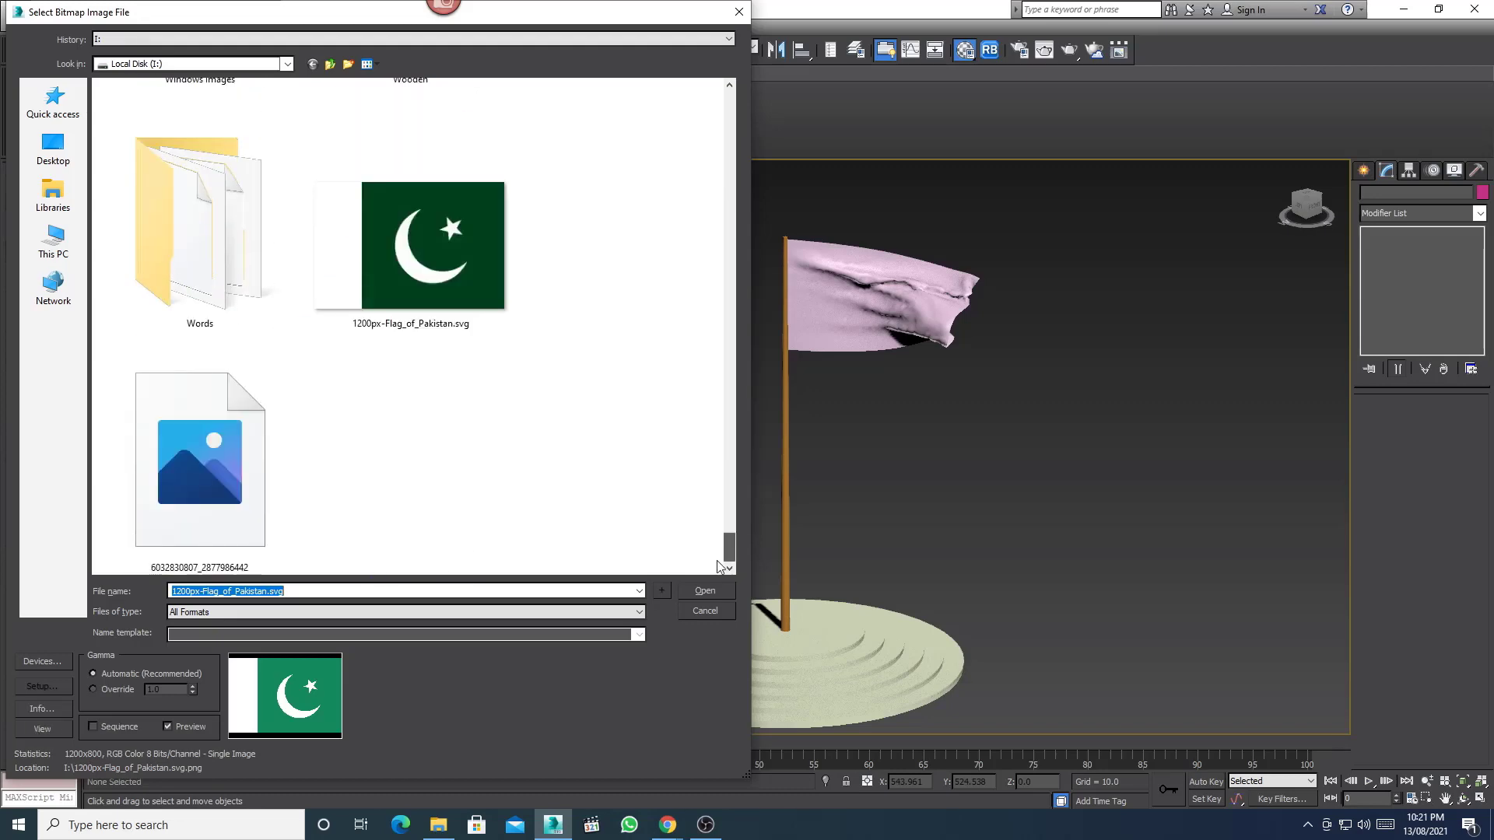
- Load the Pakistan flag bitmap and give the material Specular Level 43 and Glossiness 48
left_click(420, 260)
left_click(704, 590)
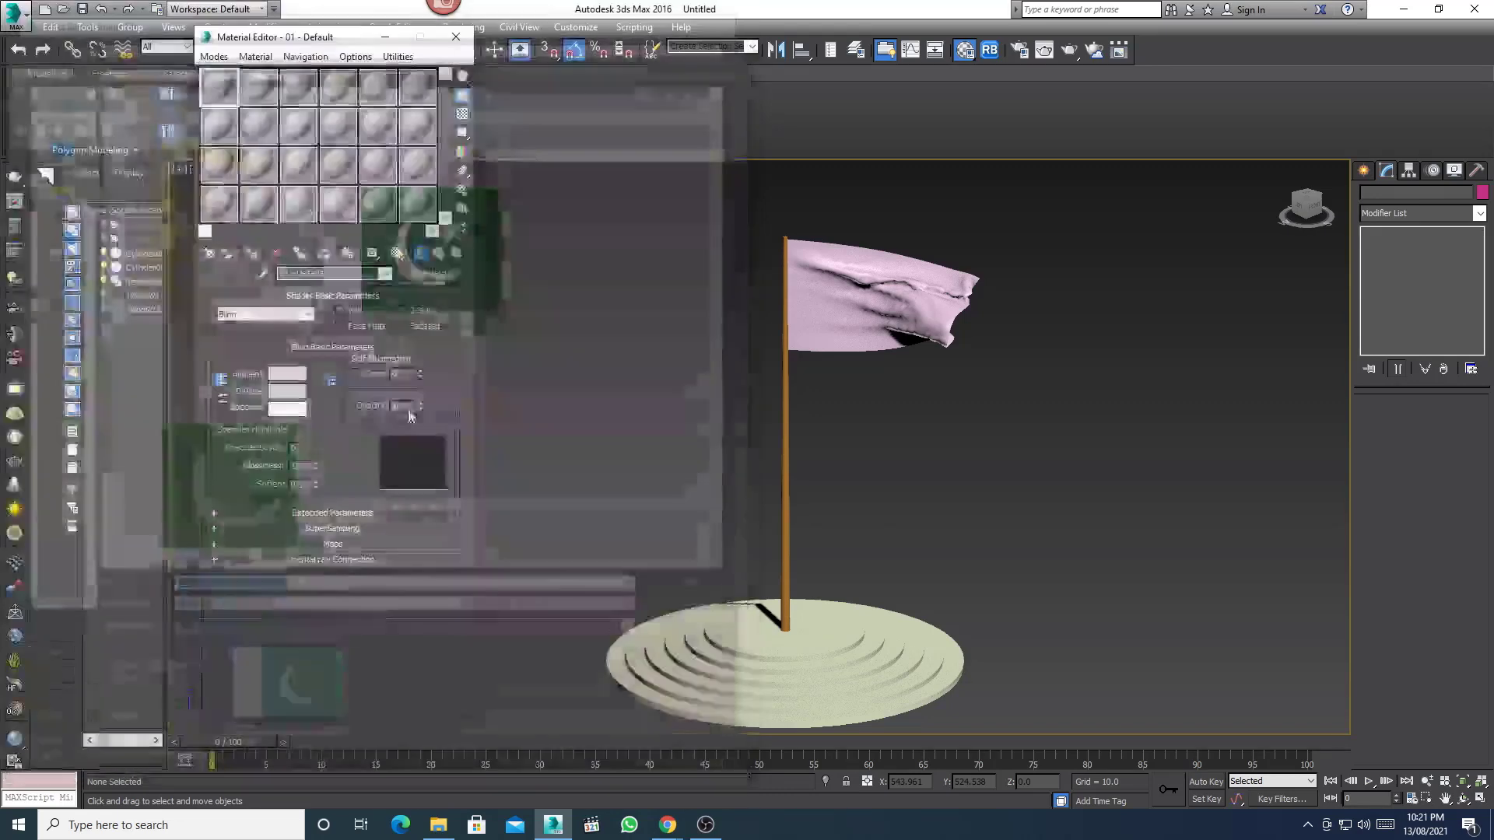
left_click(438, 253)
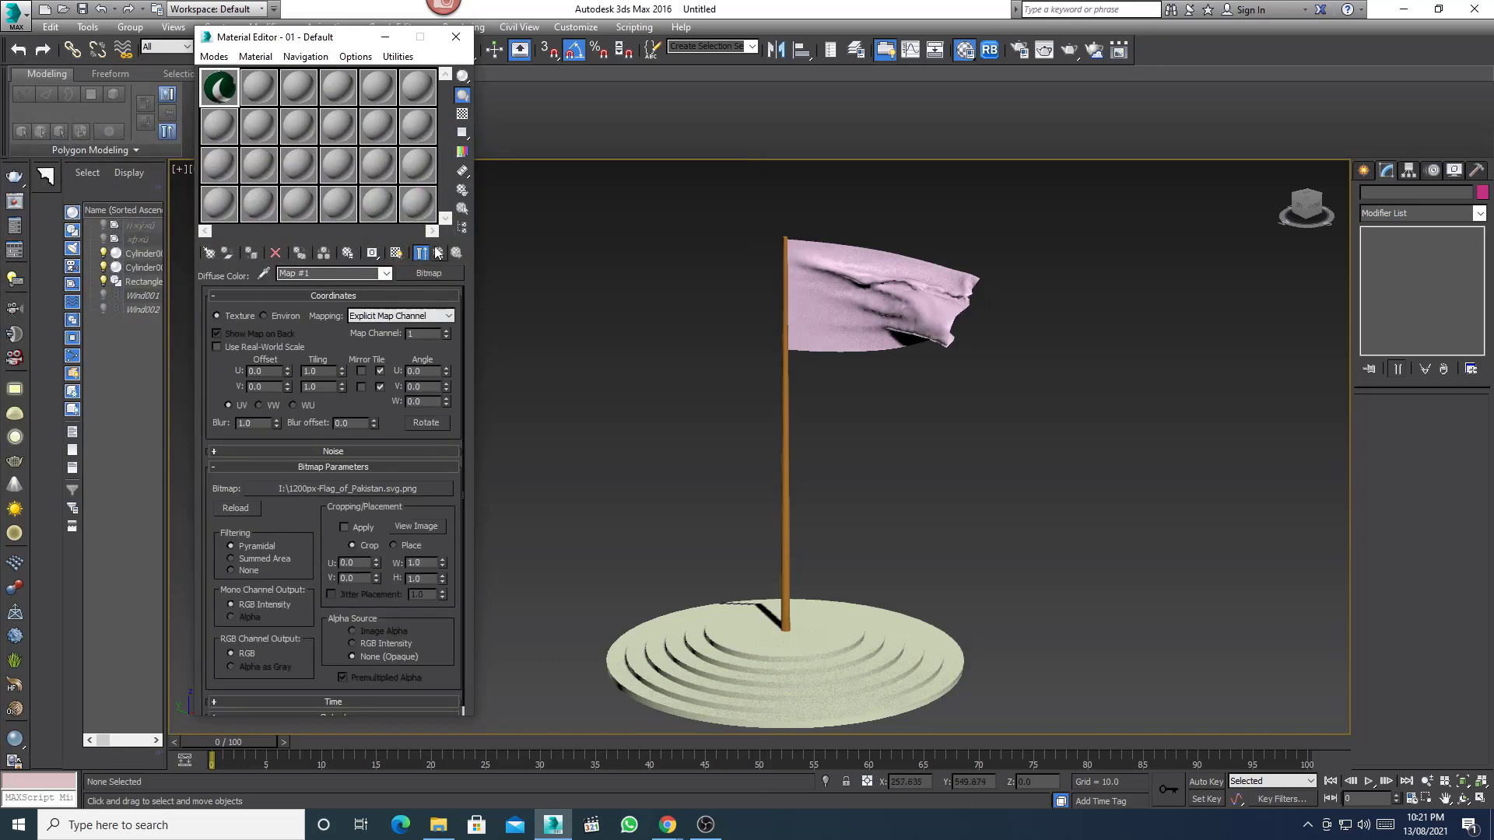
left_click(294, 380)
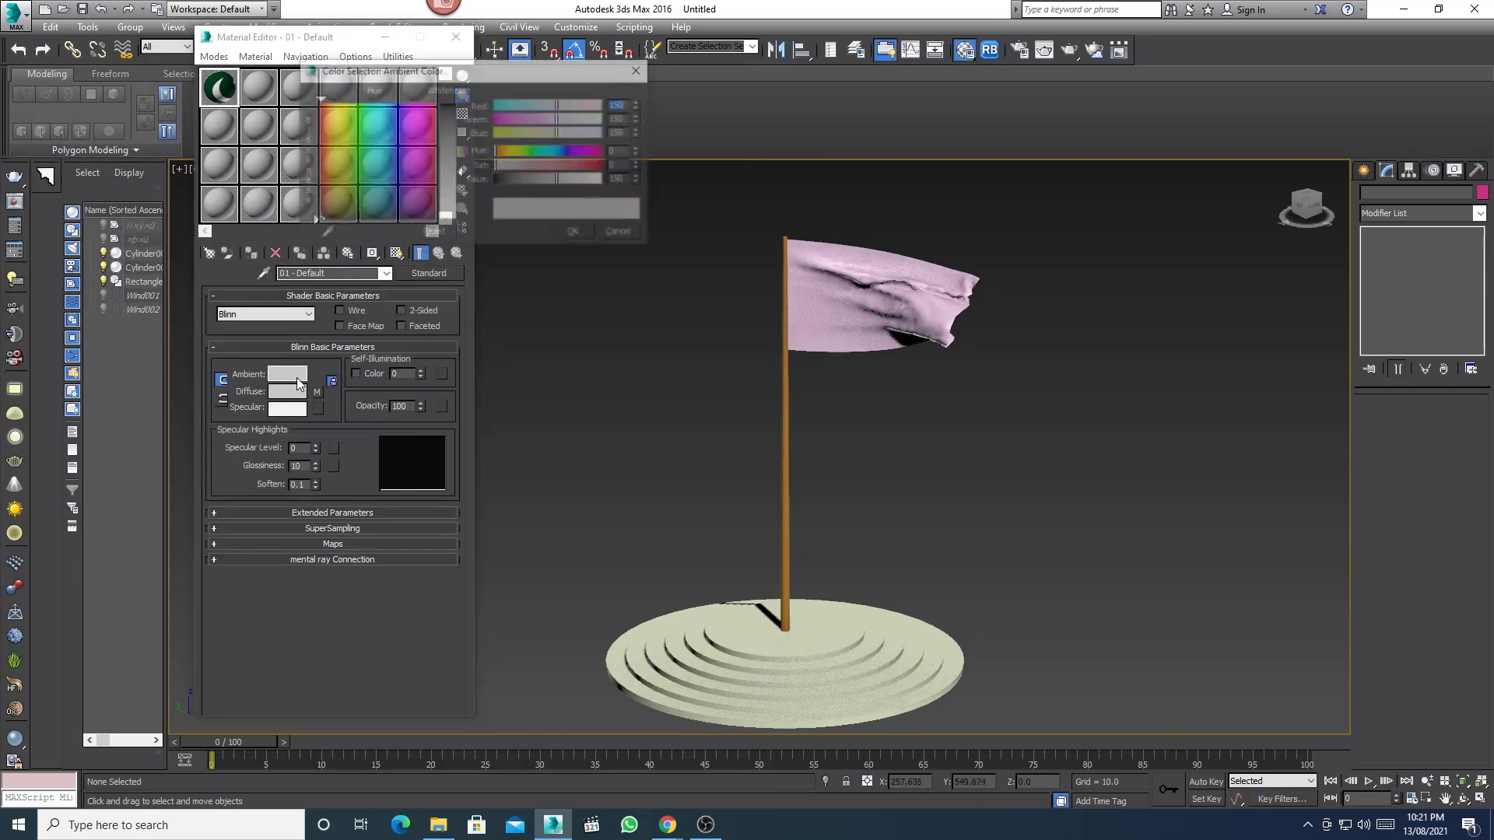
left_click_drag(462, 145, 461, 139)
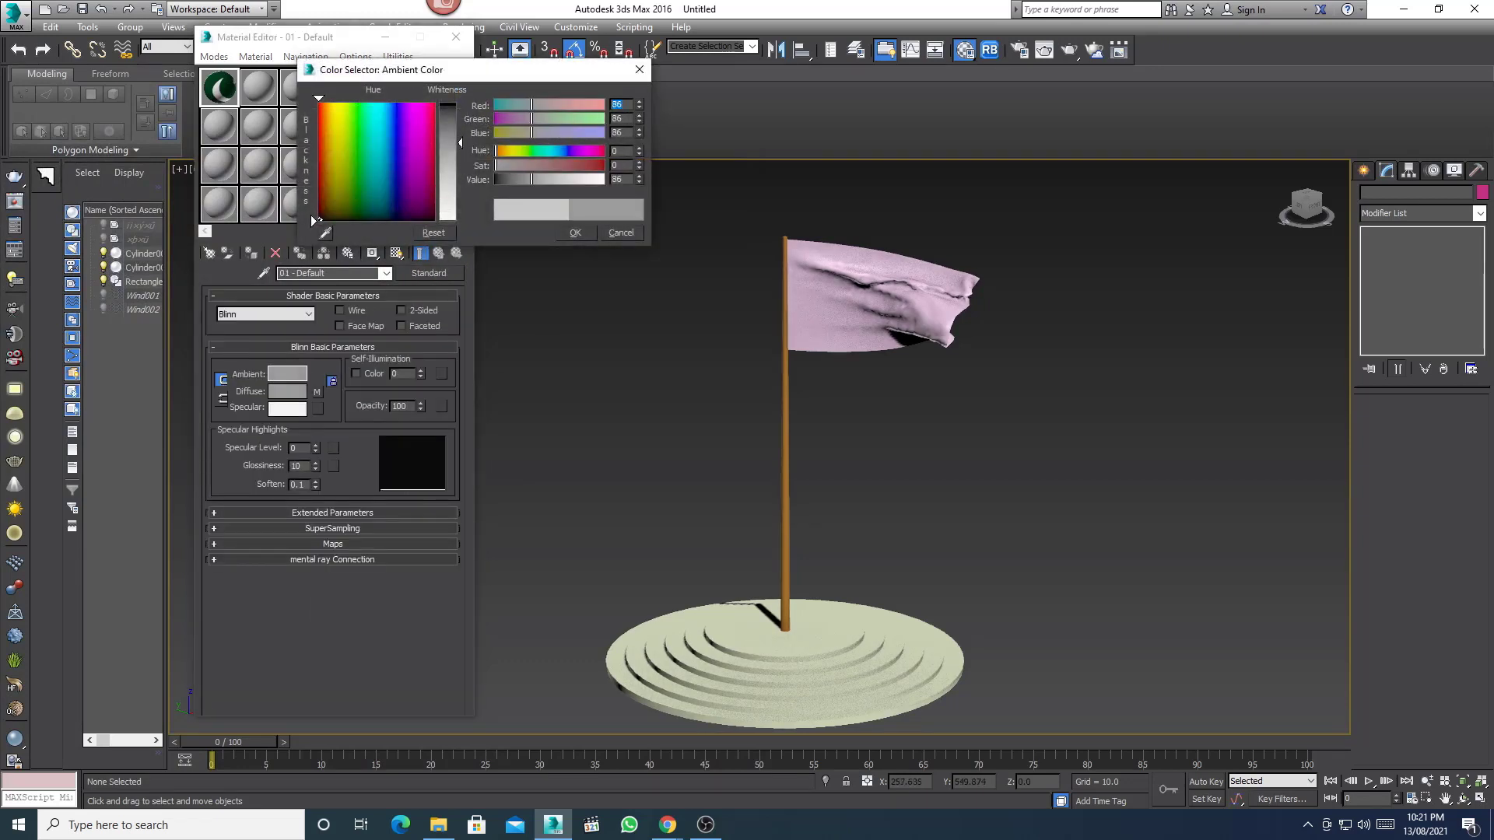
left_click(605, 236)
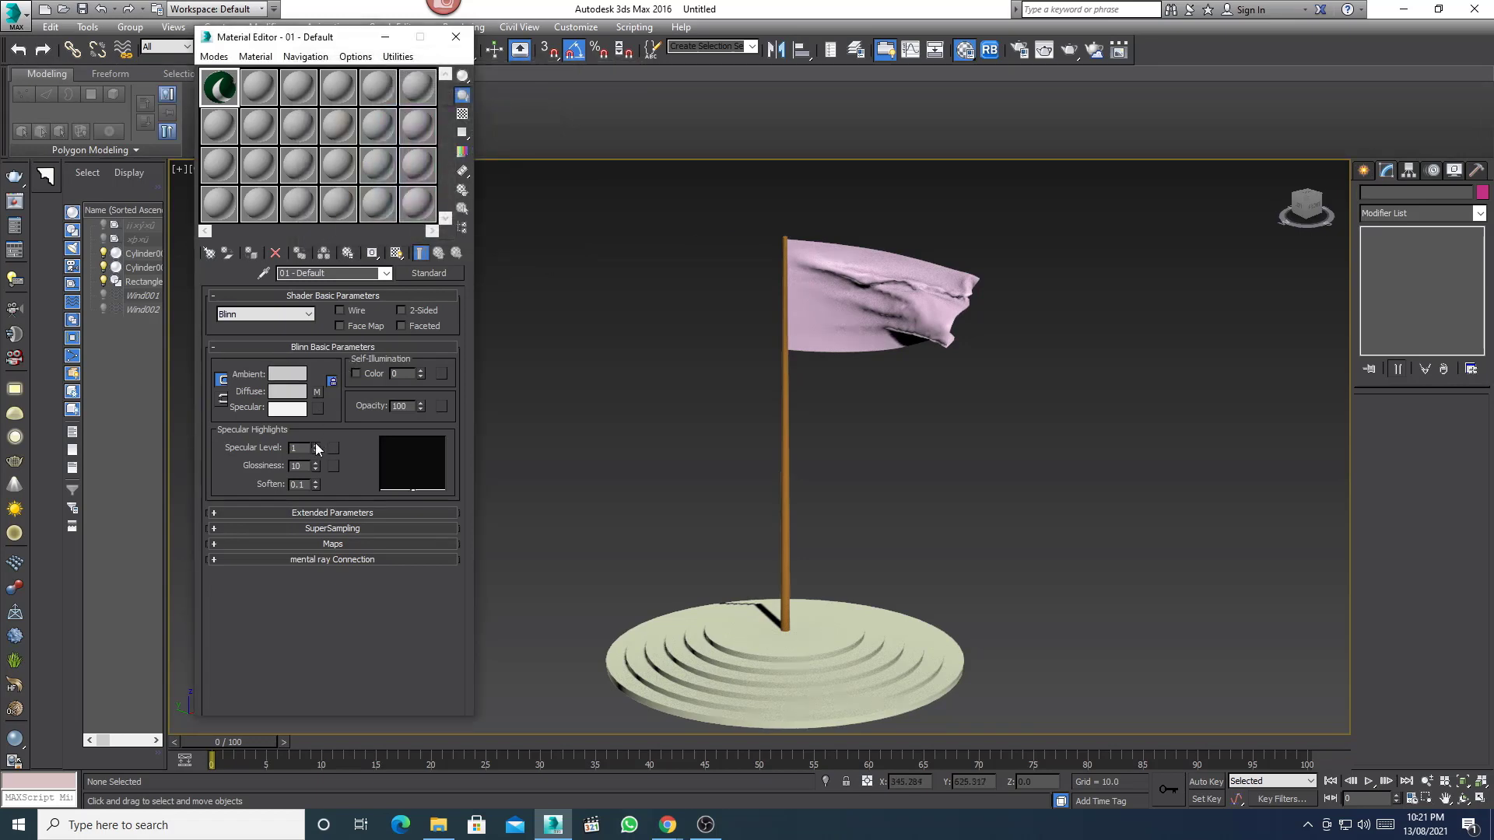
left_click_drag(318, 441, 317, 426)
left_click(315, 445)
left_click_drag(316, 468, 314, 459)
- Assign the flag material to the cloth, then open slot 2's Ambient colour
left_click(846, 280)
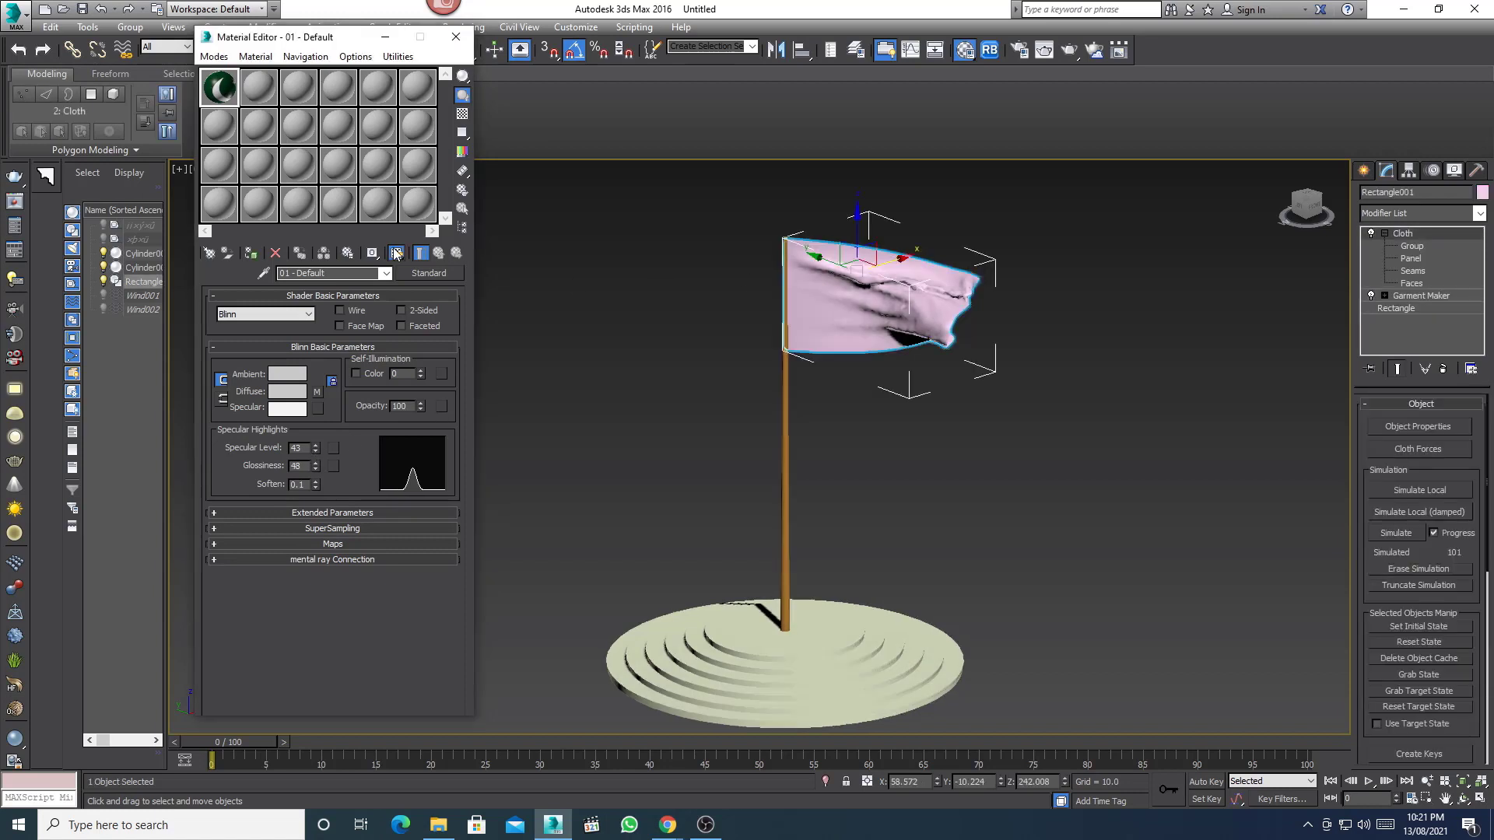
left_click(255, 254)
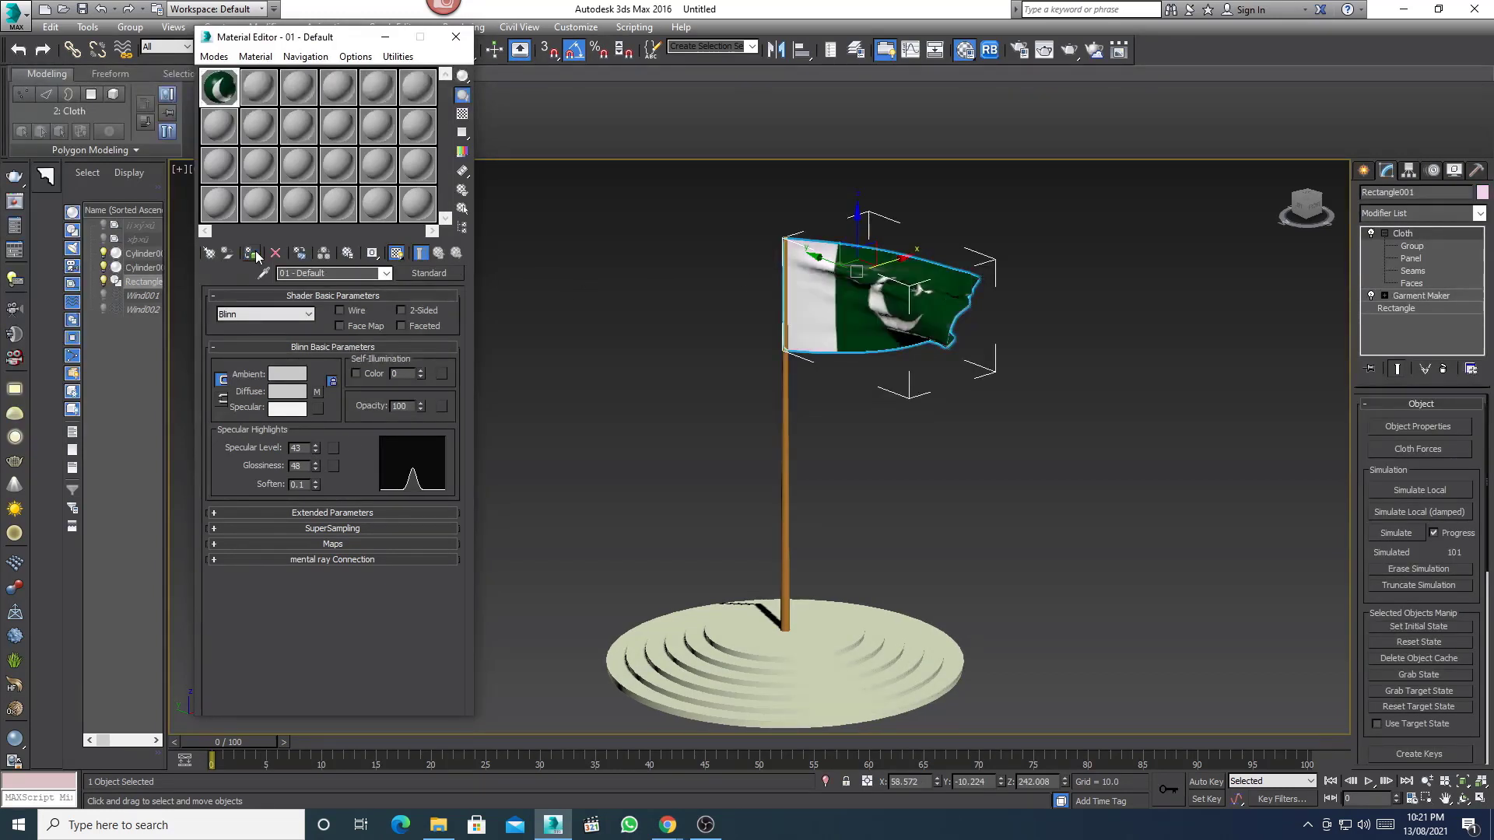
left_click(1031, 266)
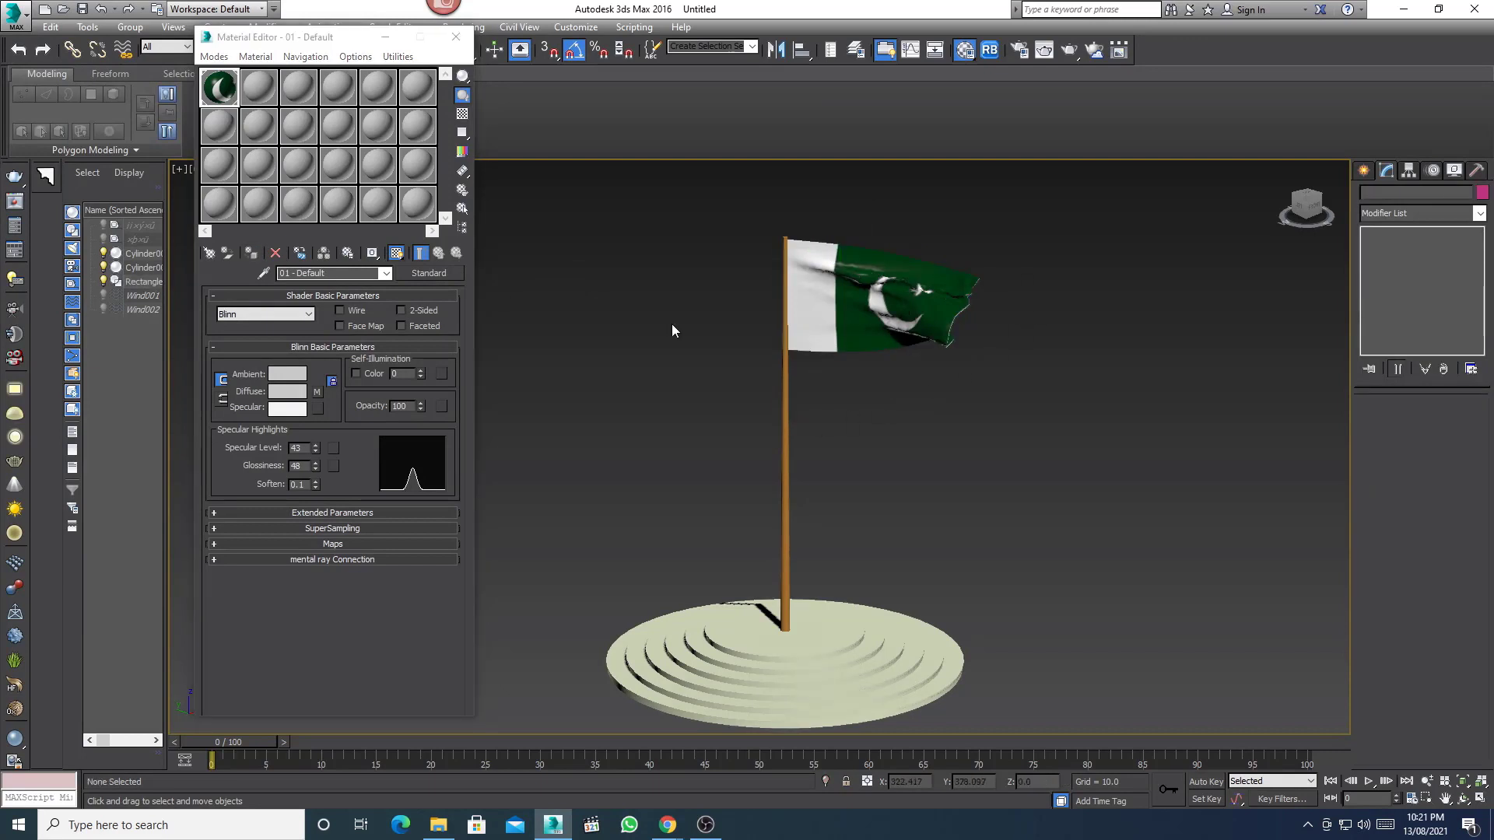
left_click(268, 87)
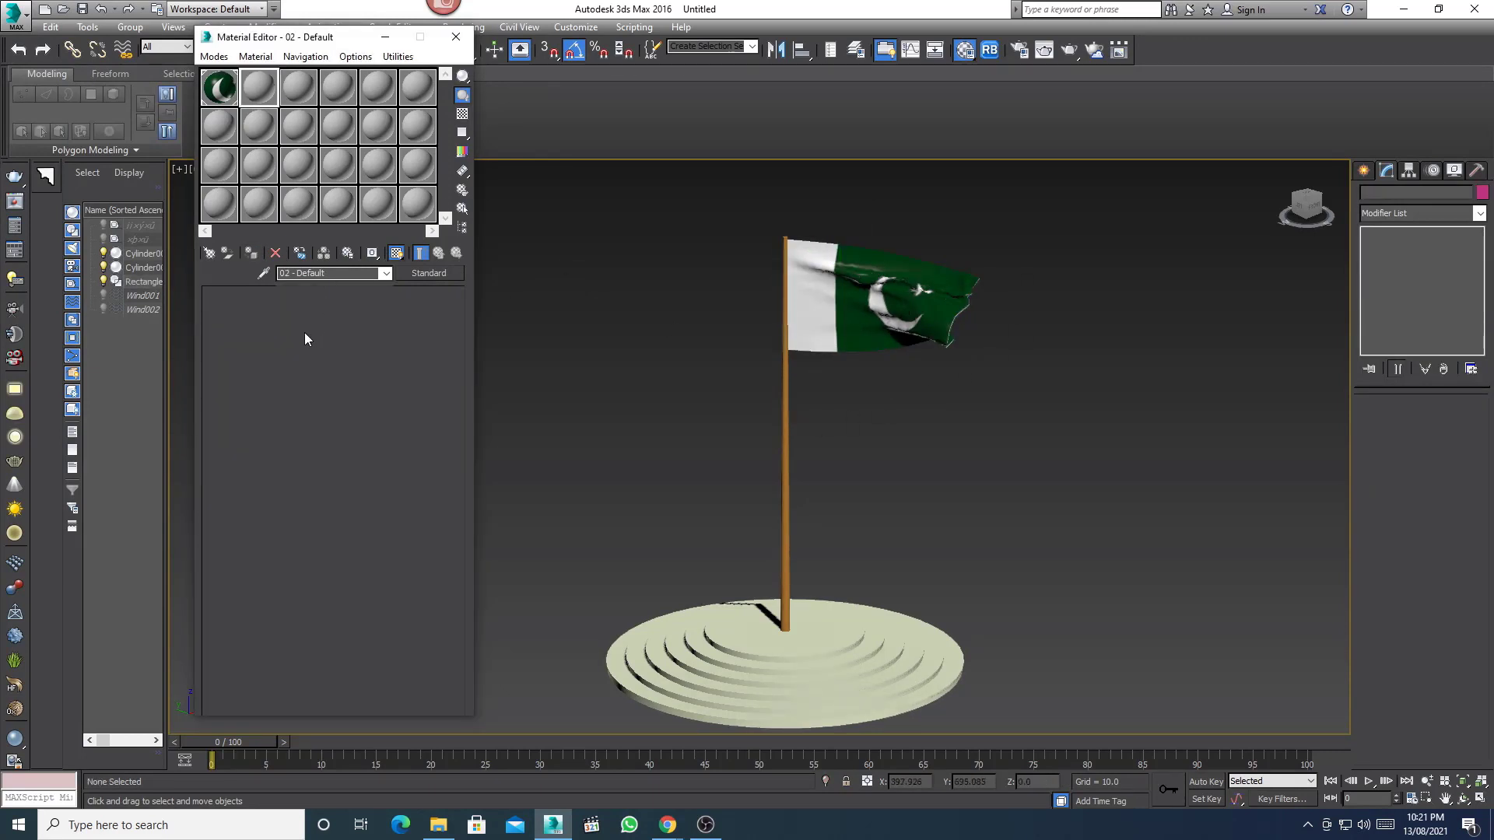
left_click(287, 373)
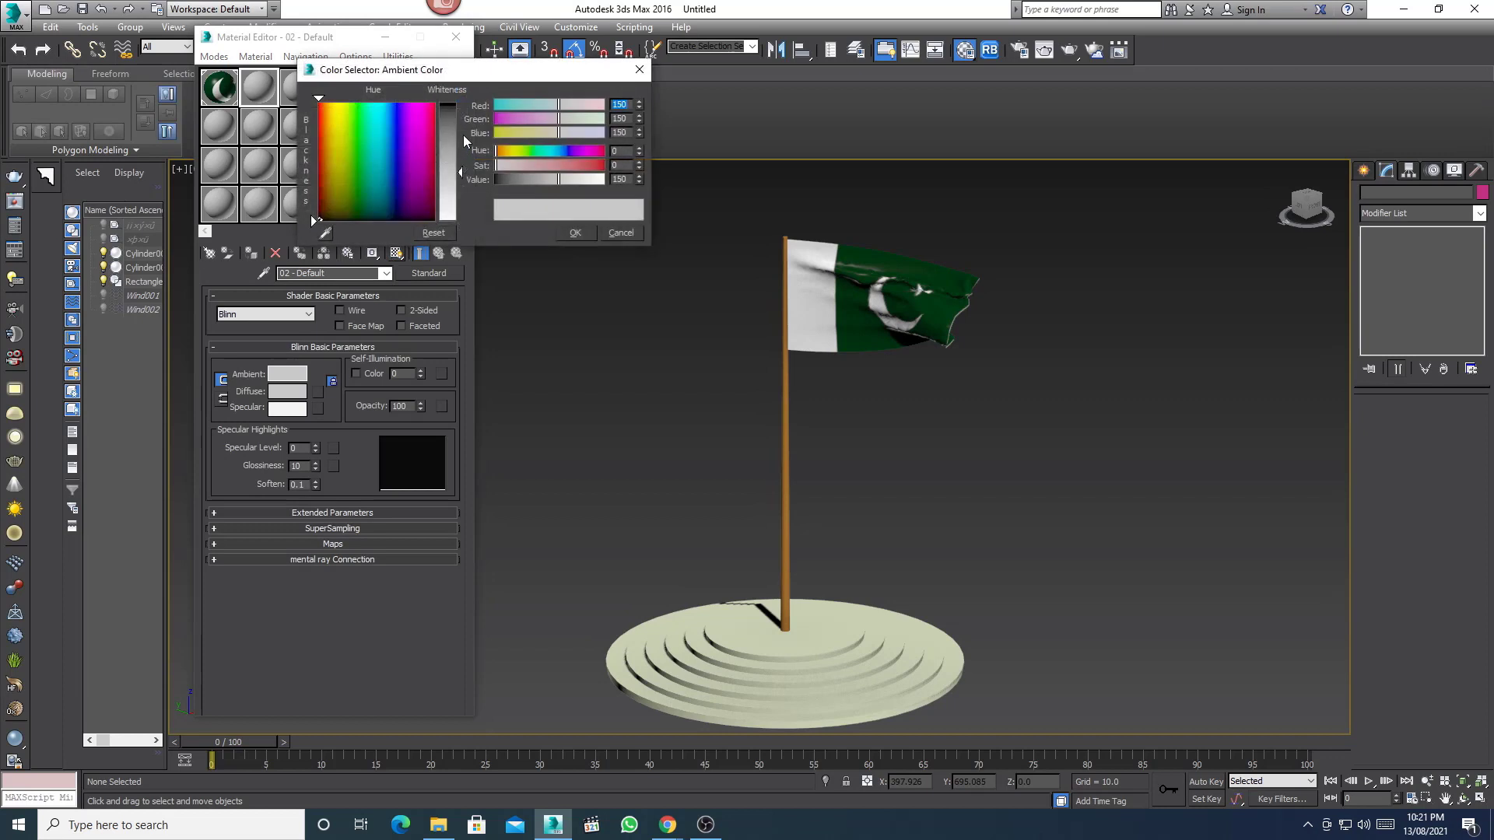
- Make slot 2 dark grey (RGB 20) with higher specular and glossiness, and drop it onto the flagpole
left_click_drag(449, 170, 449, 113)
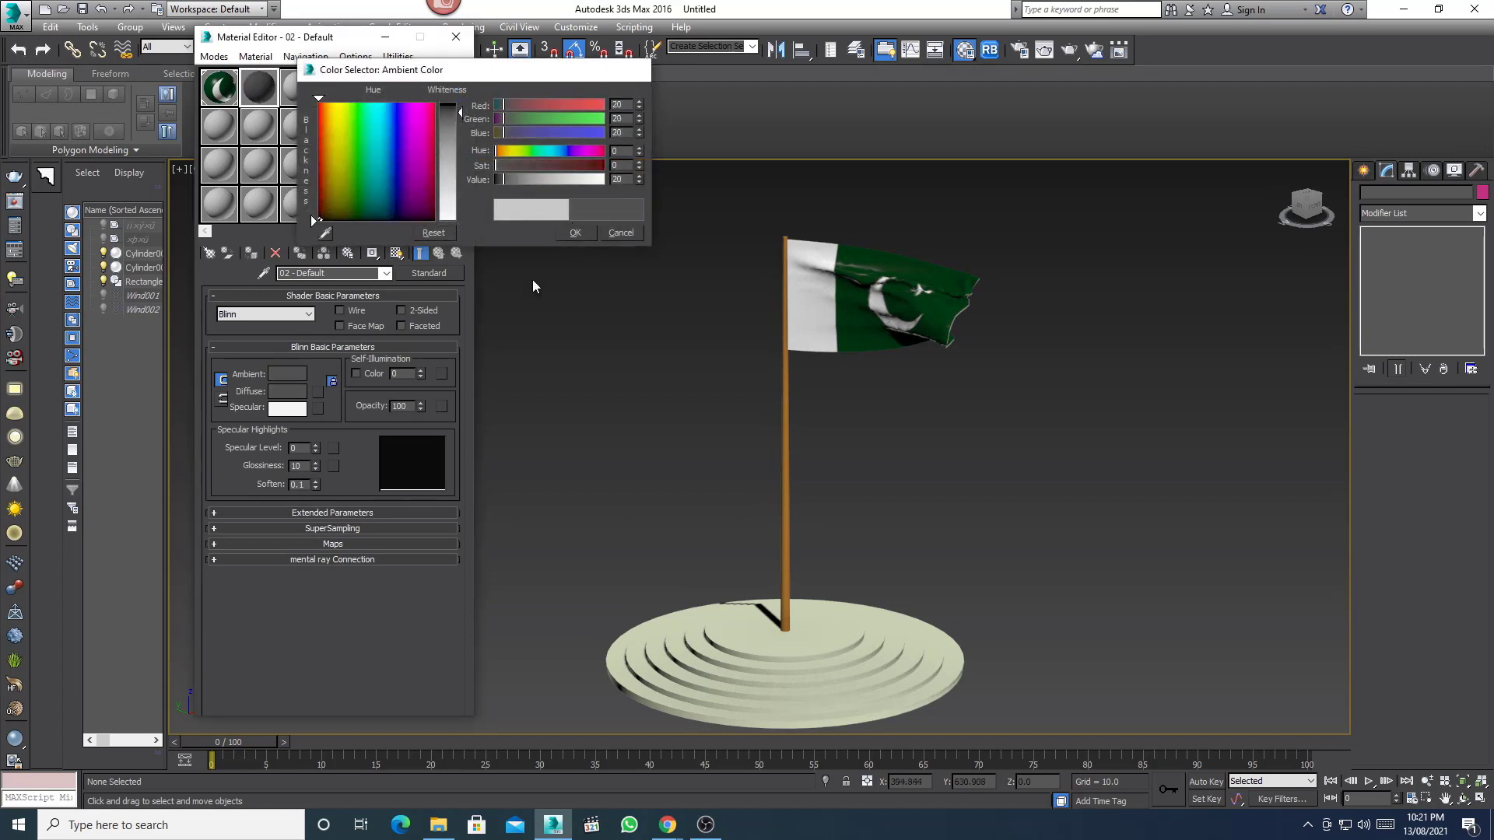
key("Return")
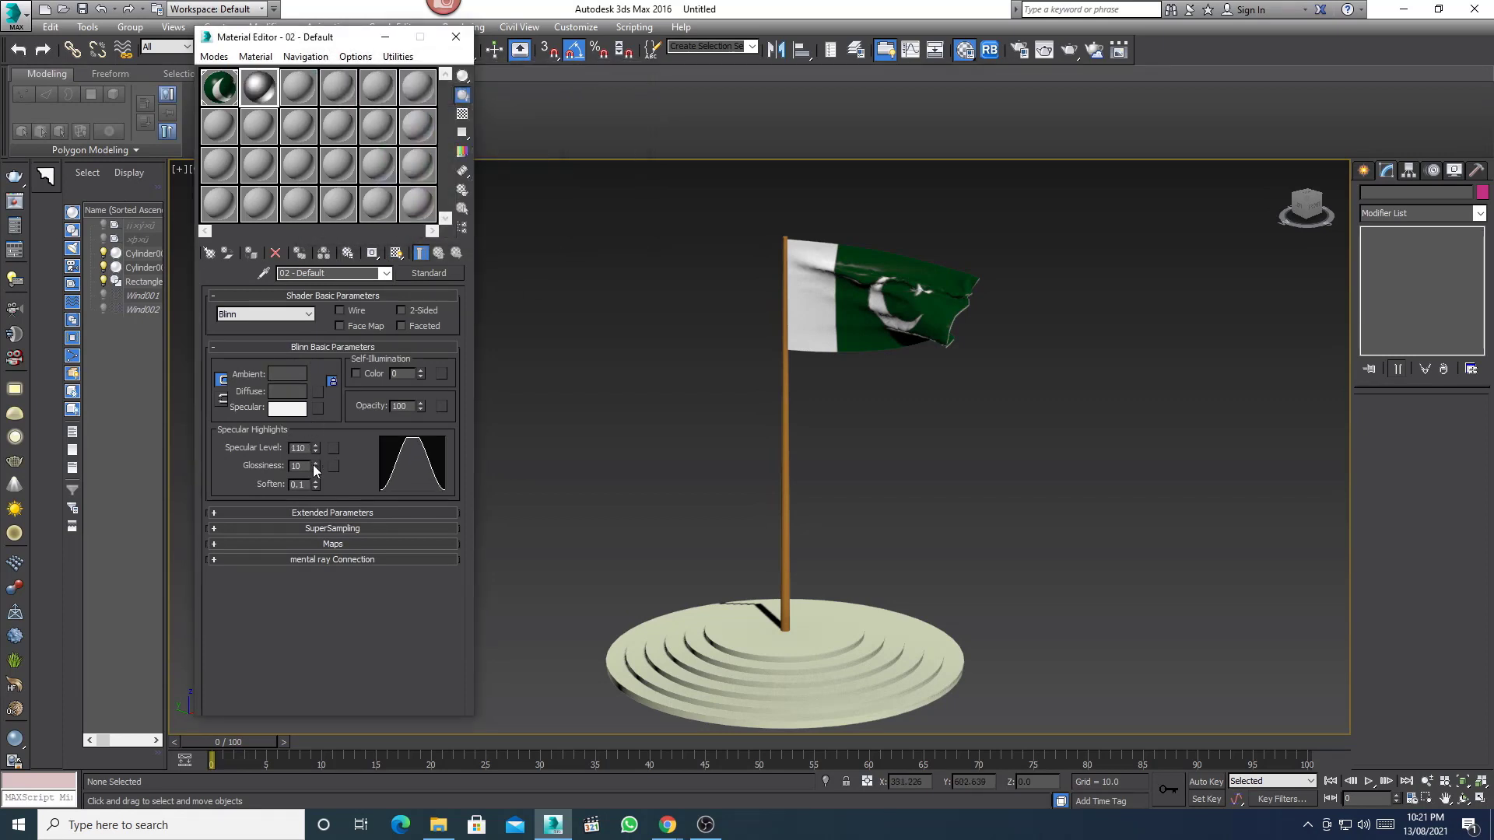
left_click_drag(315, 465, 311, 433)
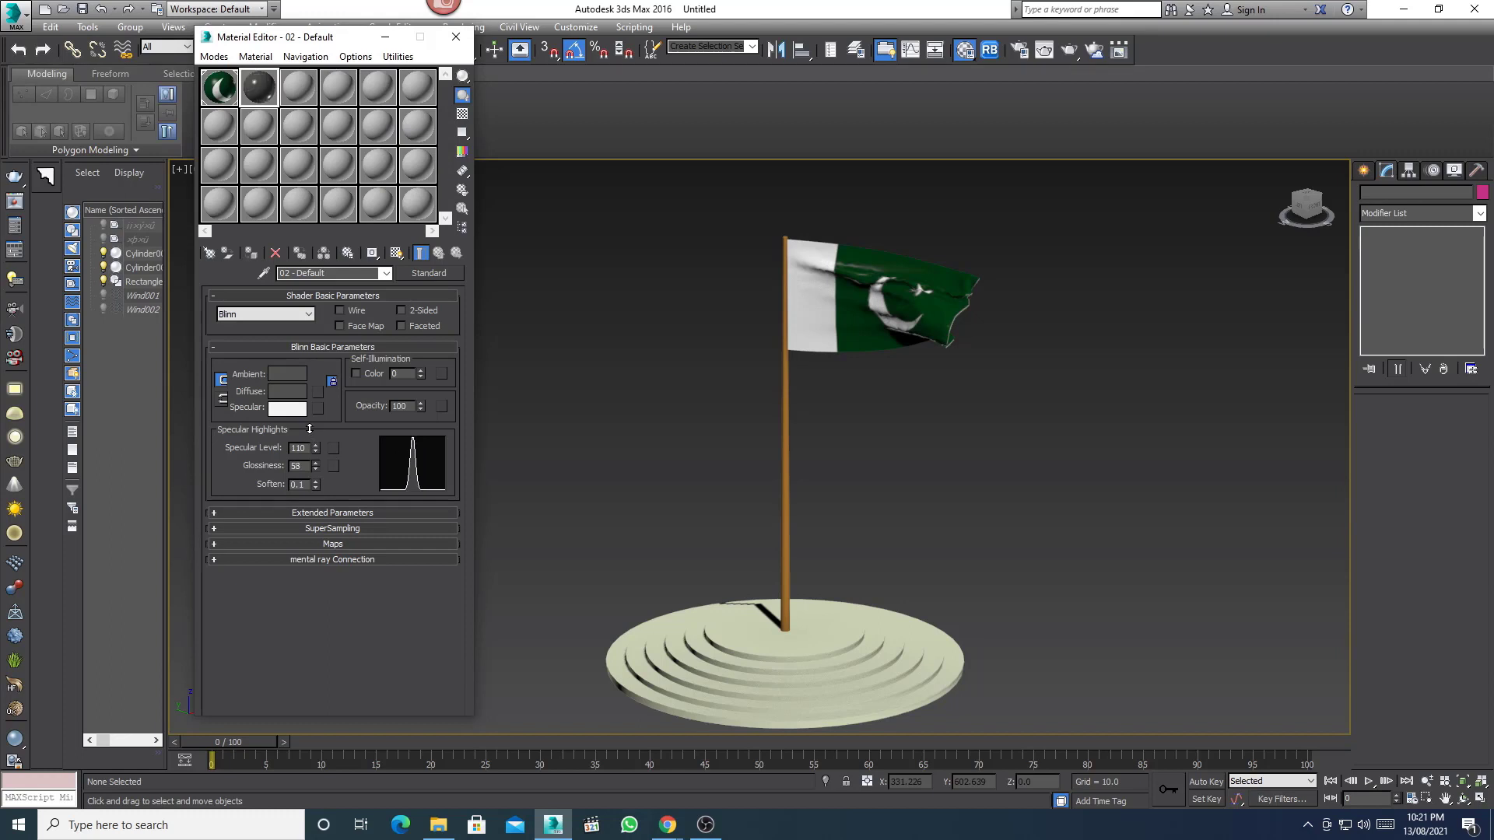
left_click(282, 373)
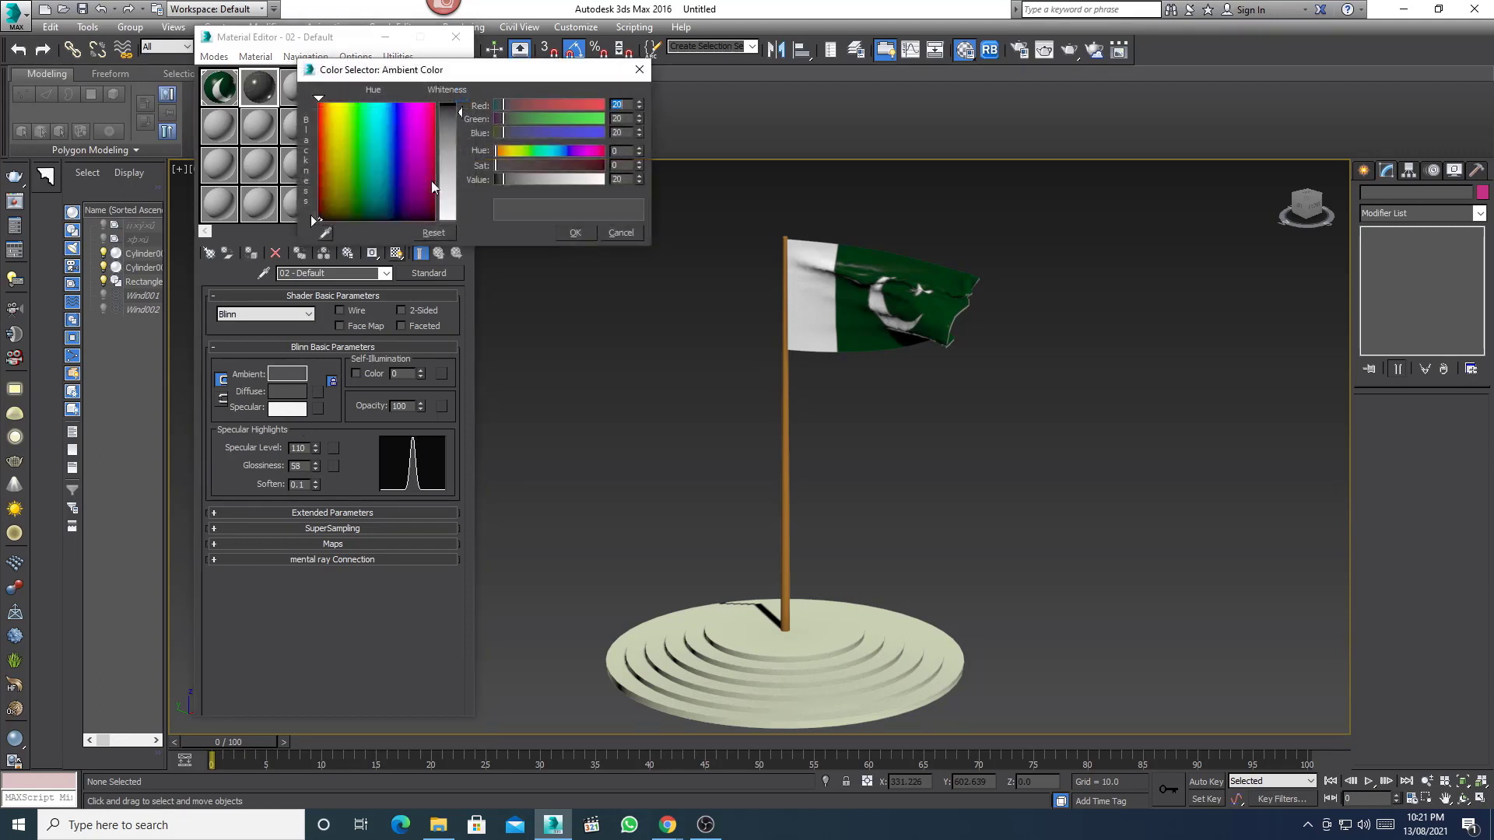
left_click(577, 233)
left_click_drag(786, 412, 778, 412)
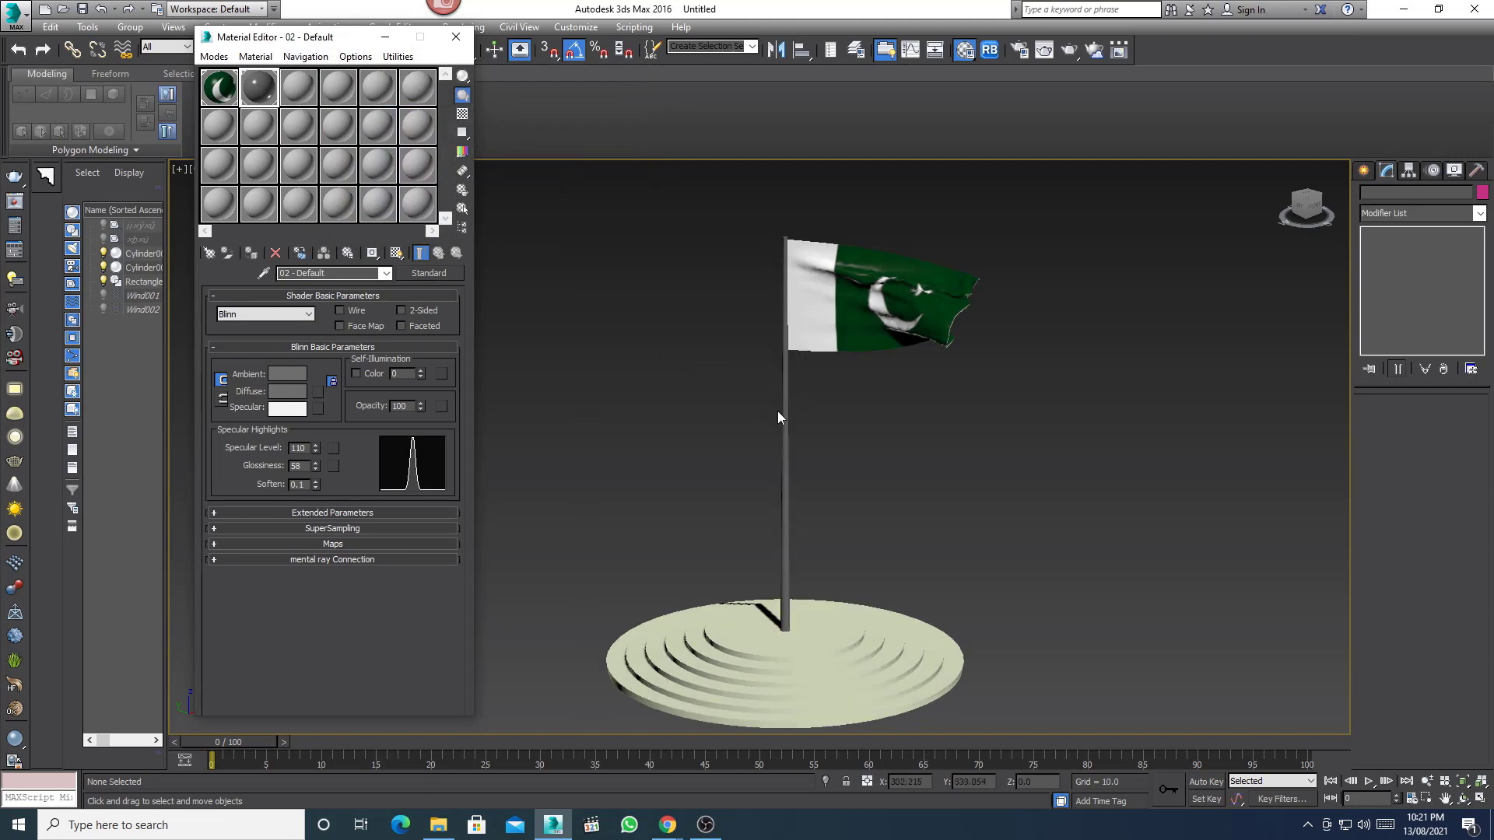
middle_click_drag(747, 398, 709, 336)
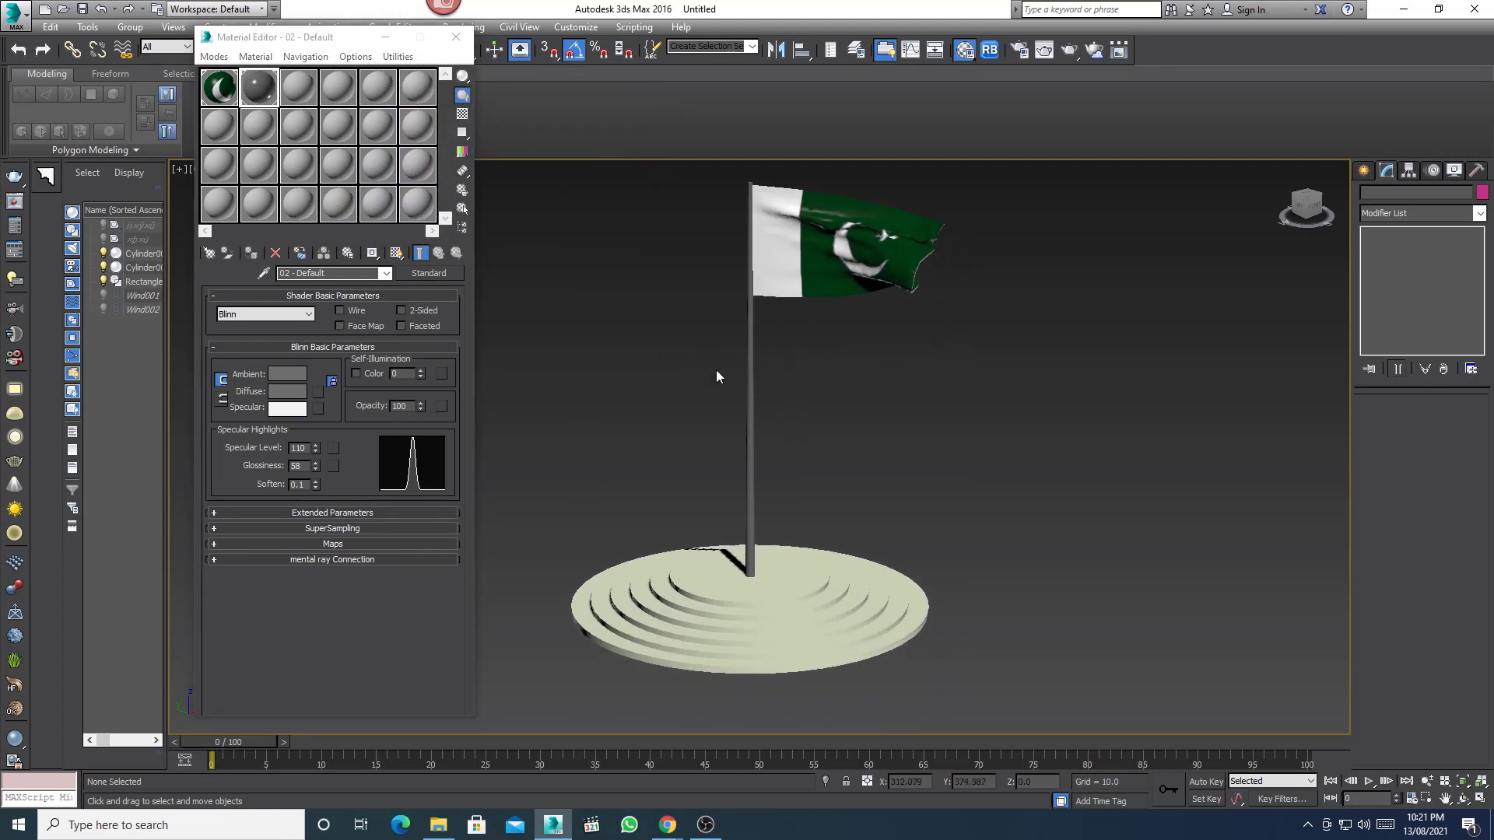
- Set slot 3's Ambient colour to light 218 and apply it to the stepped base
left_click(298, 87)
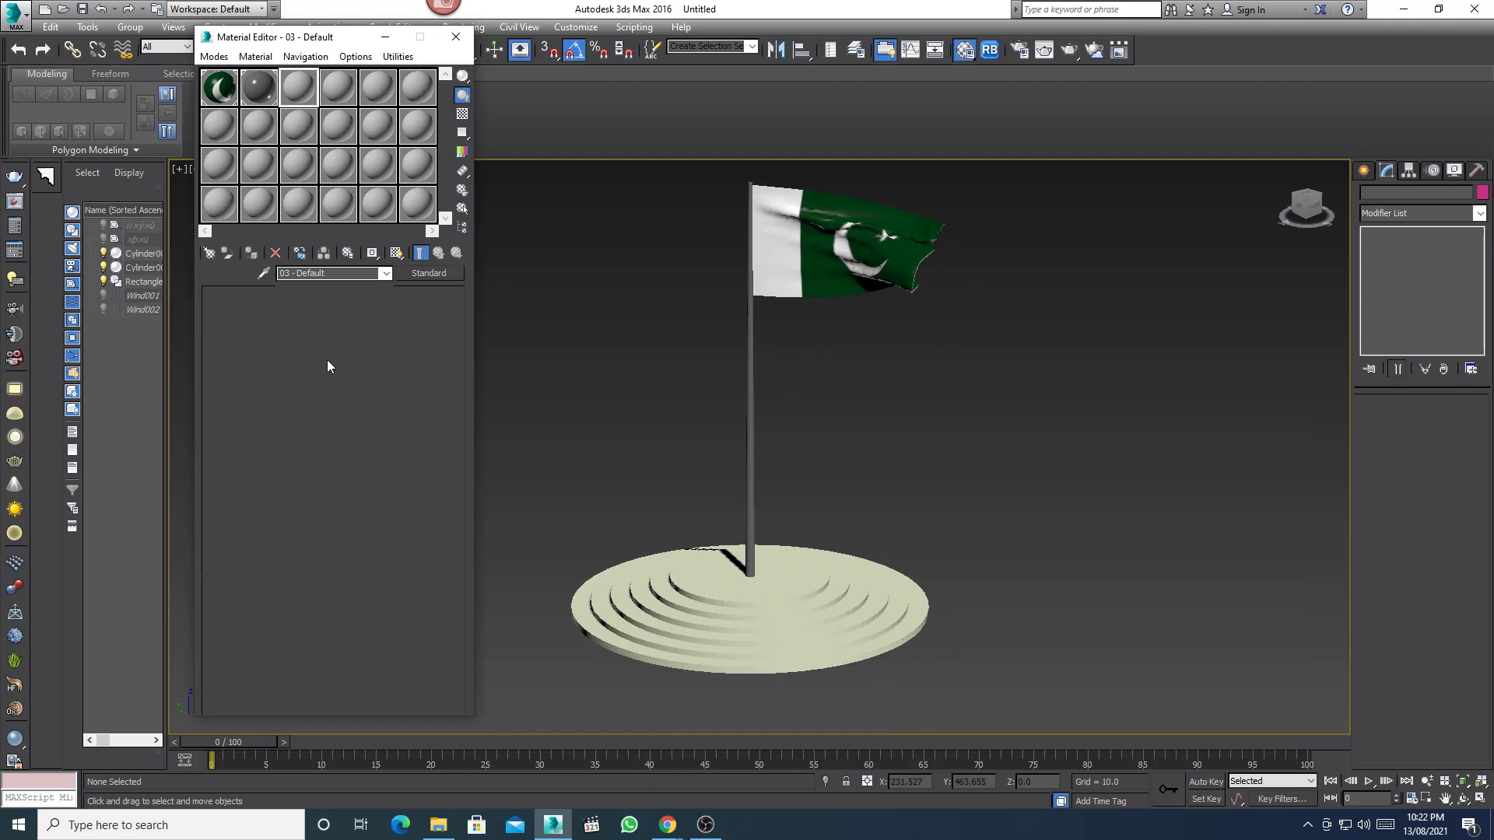
left_click(287, 374)
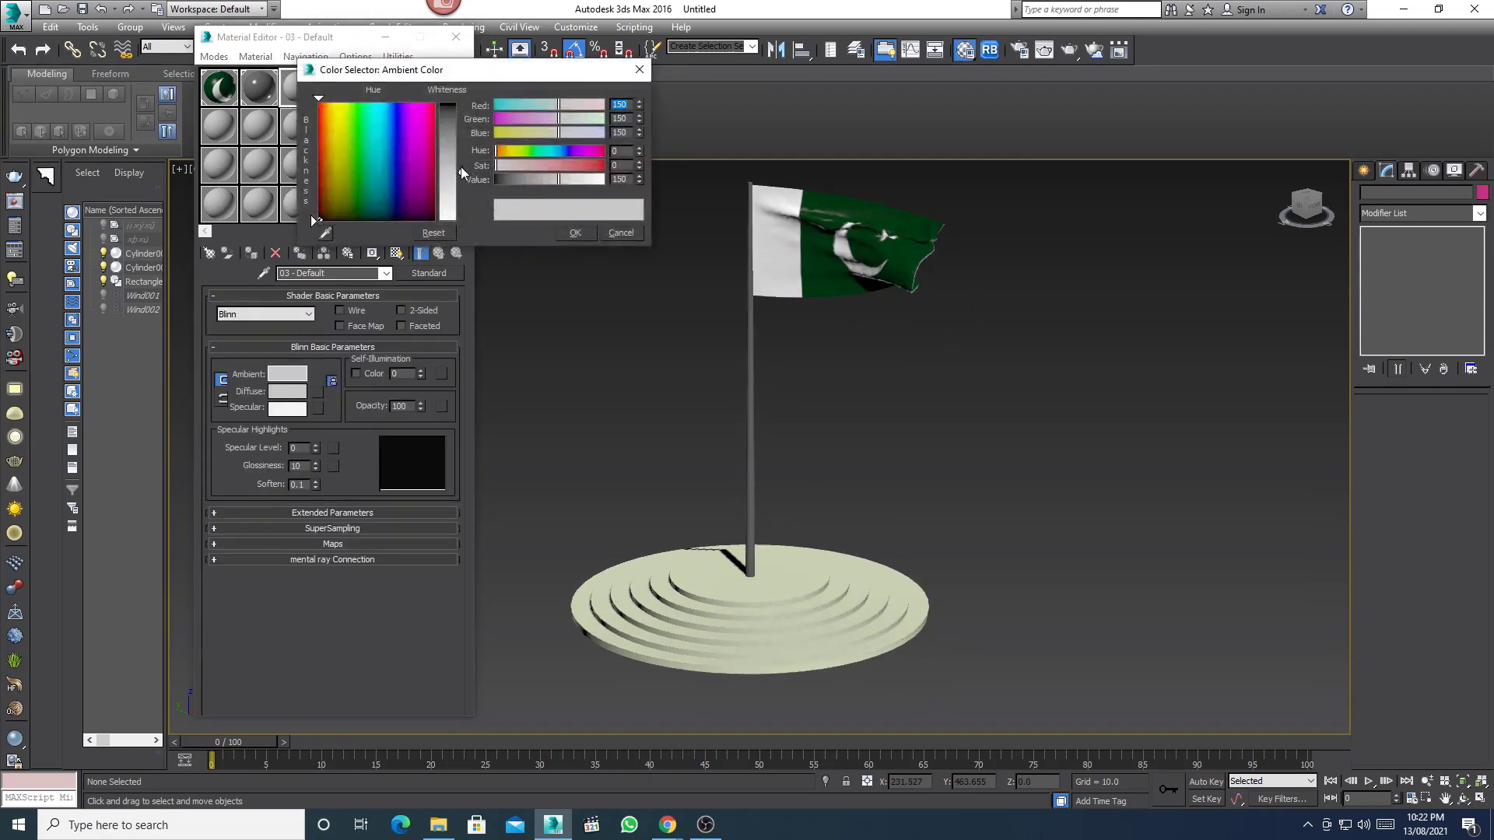
left_click_drag(463, 173, 473, 215)
left_click(574, 232)
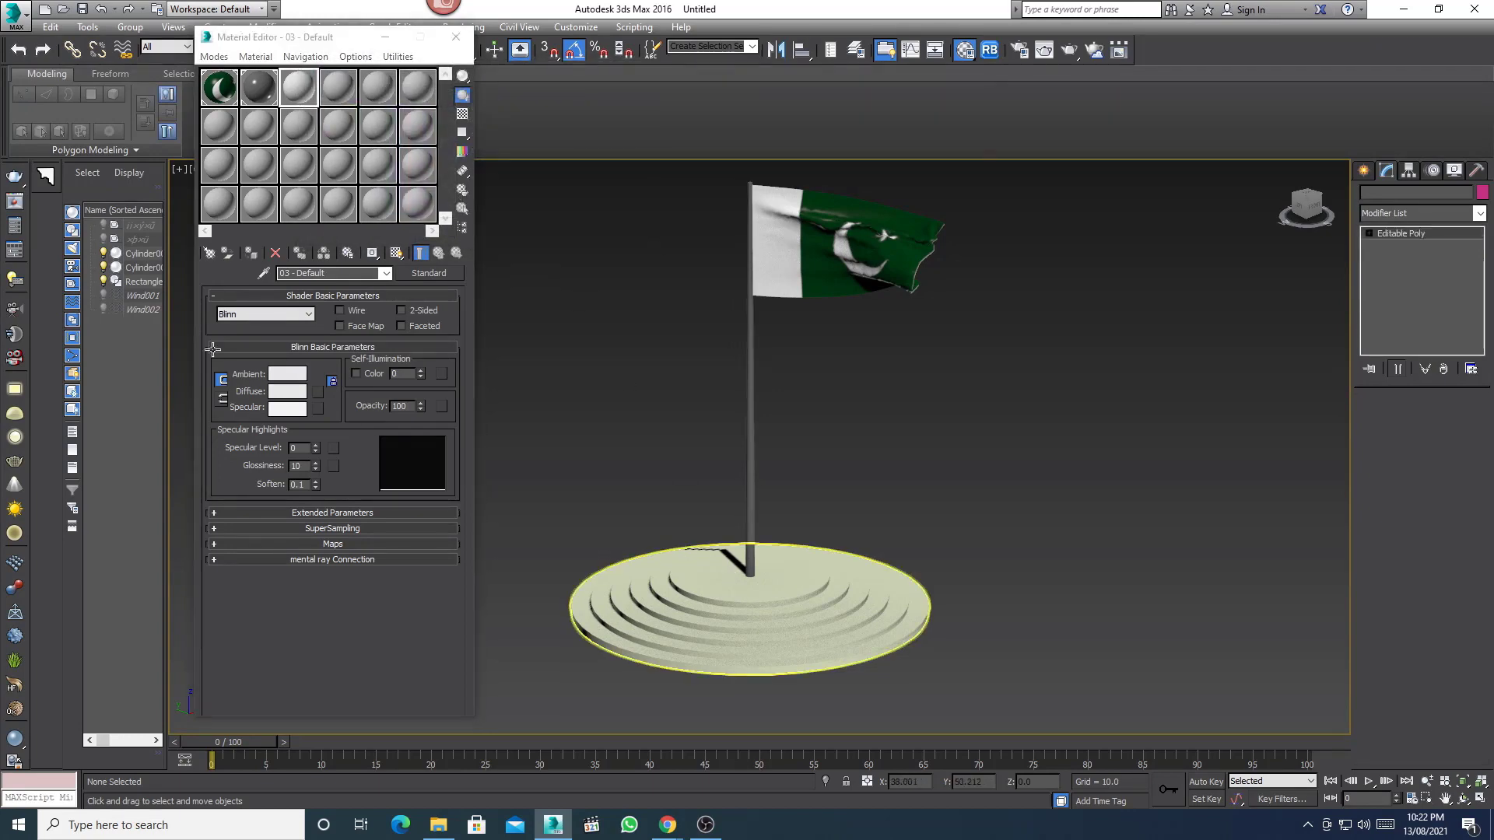
left_click(778, 623)
- Make slot 4 black with Specular Level 123 and raised Glossiness
left_click(344, 98)
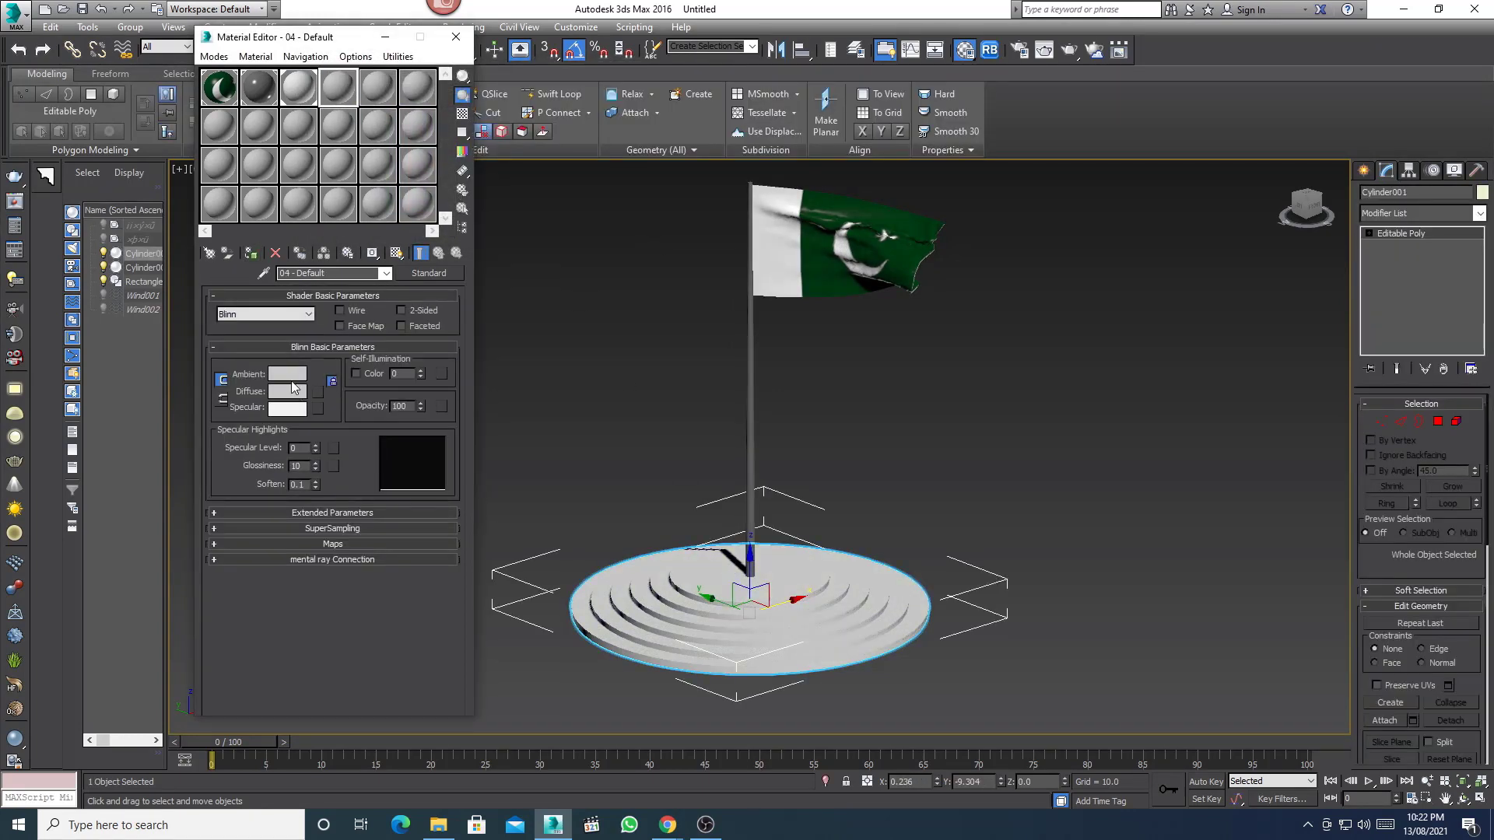
left_click(293, 399)
left_click_drag(458, 171, 459, 105)
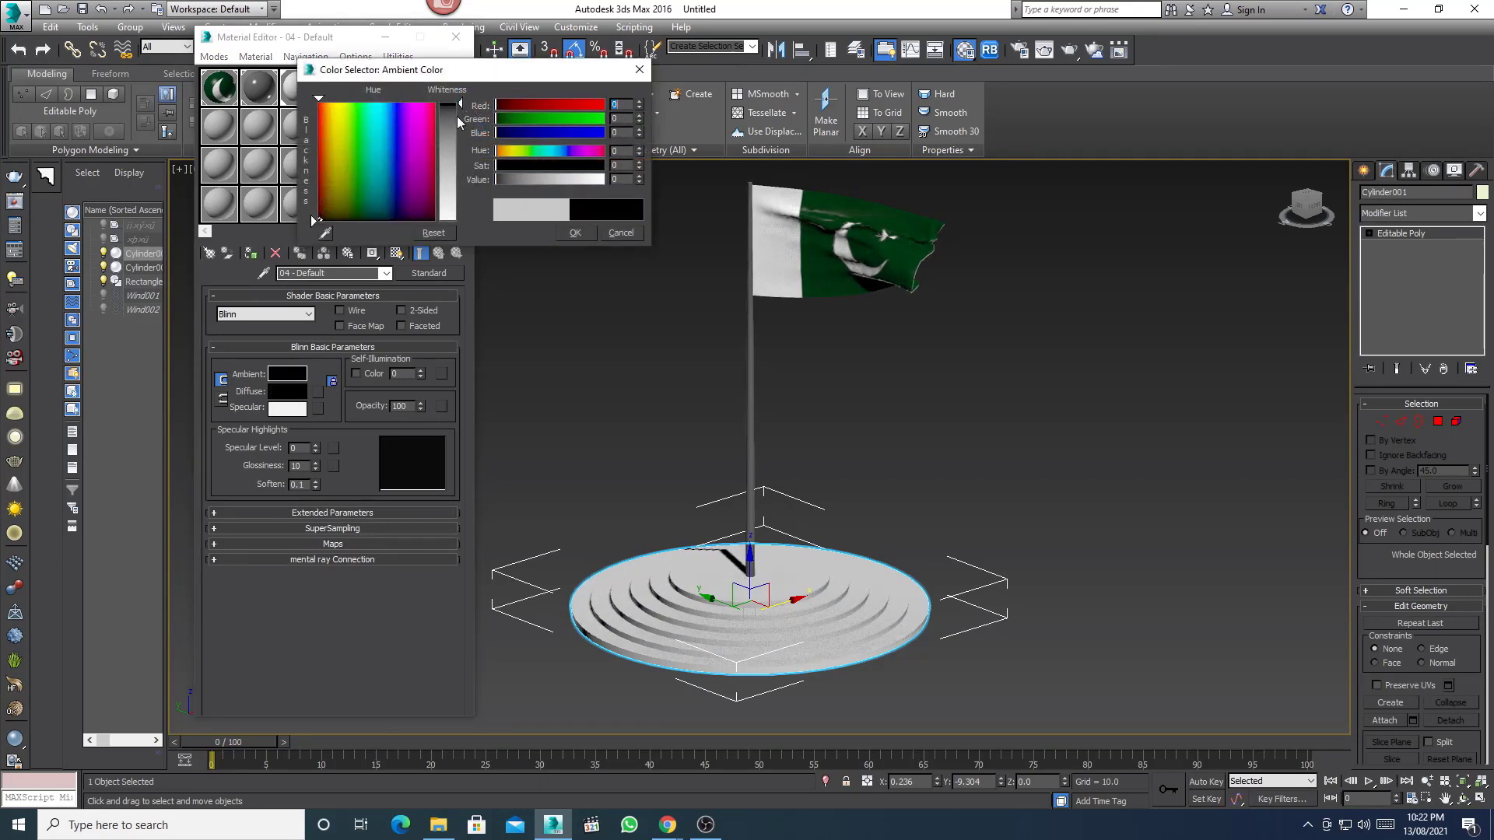
left_click(575, 233)
left_click_drag(317, 449, 323, 347)
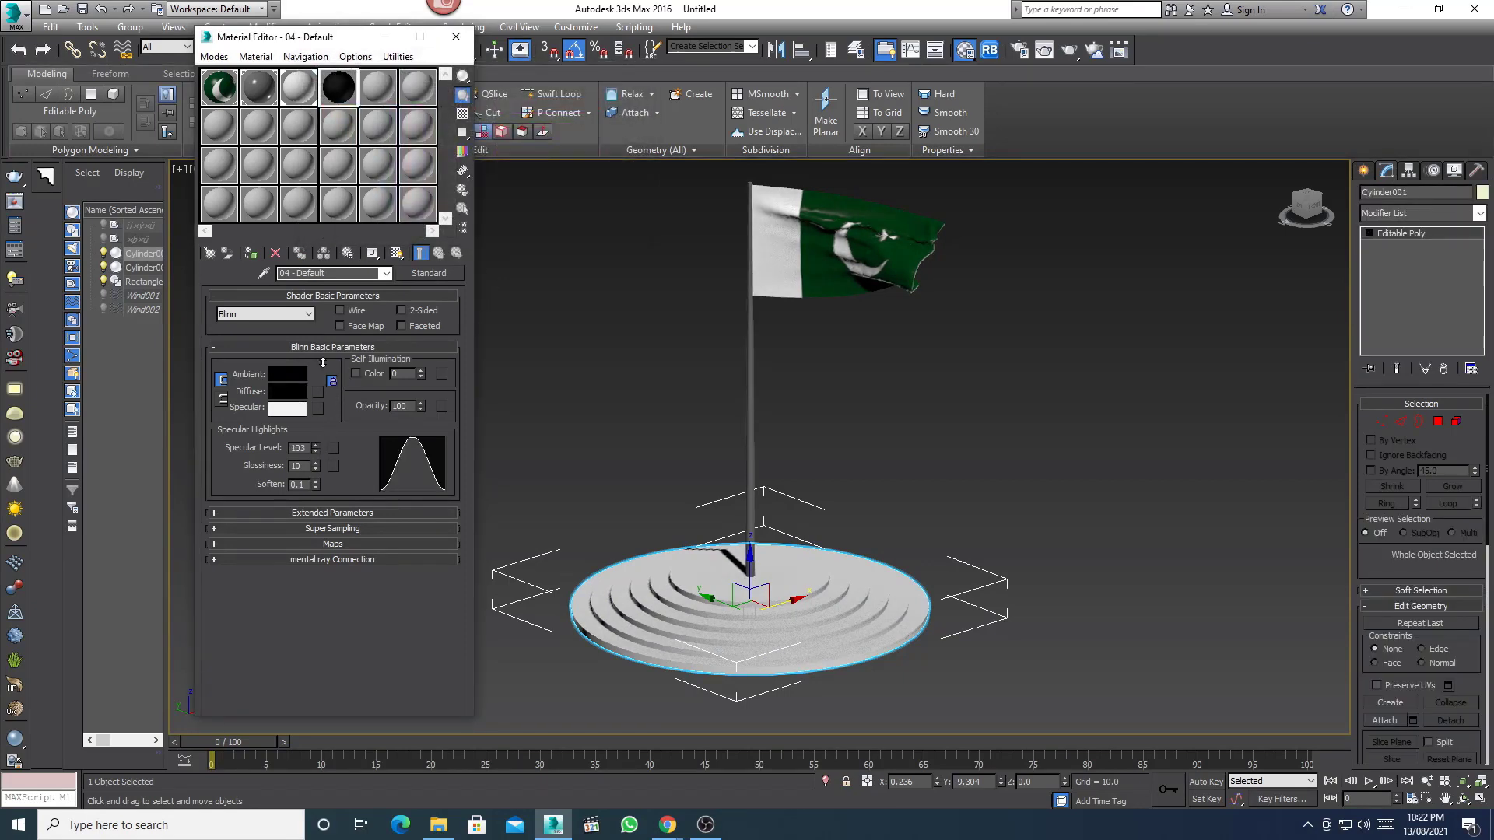
left_click_drag(316, 466, 322, 419)
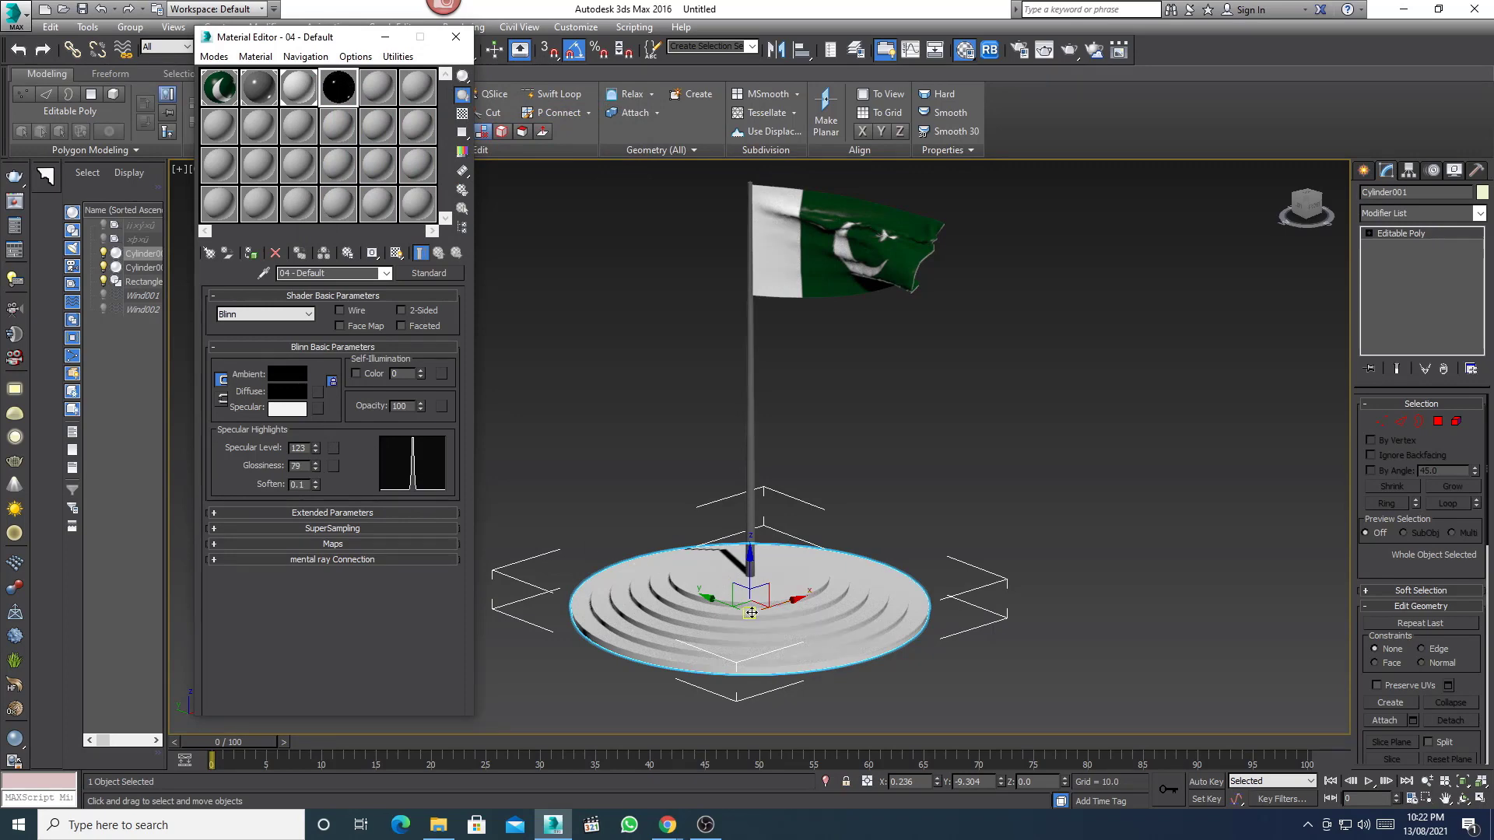
- In front view, select only the stepped base's top polygons, deselecting every row of step sides
key("f")
key("z")
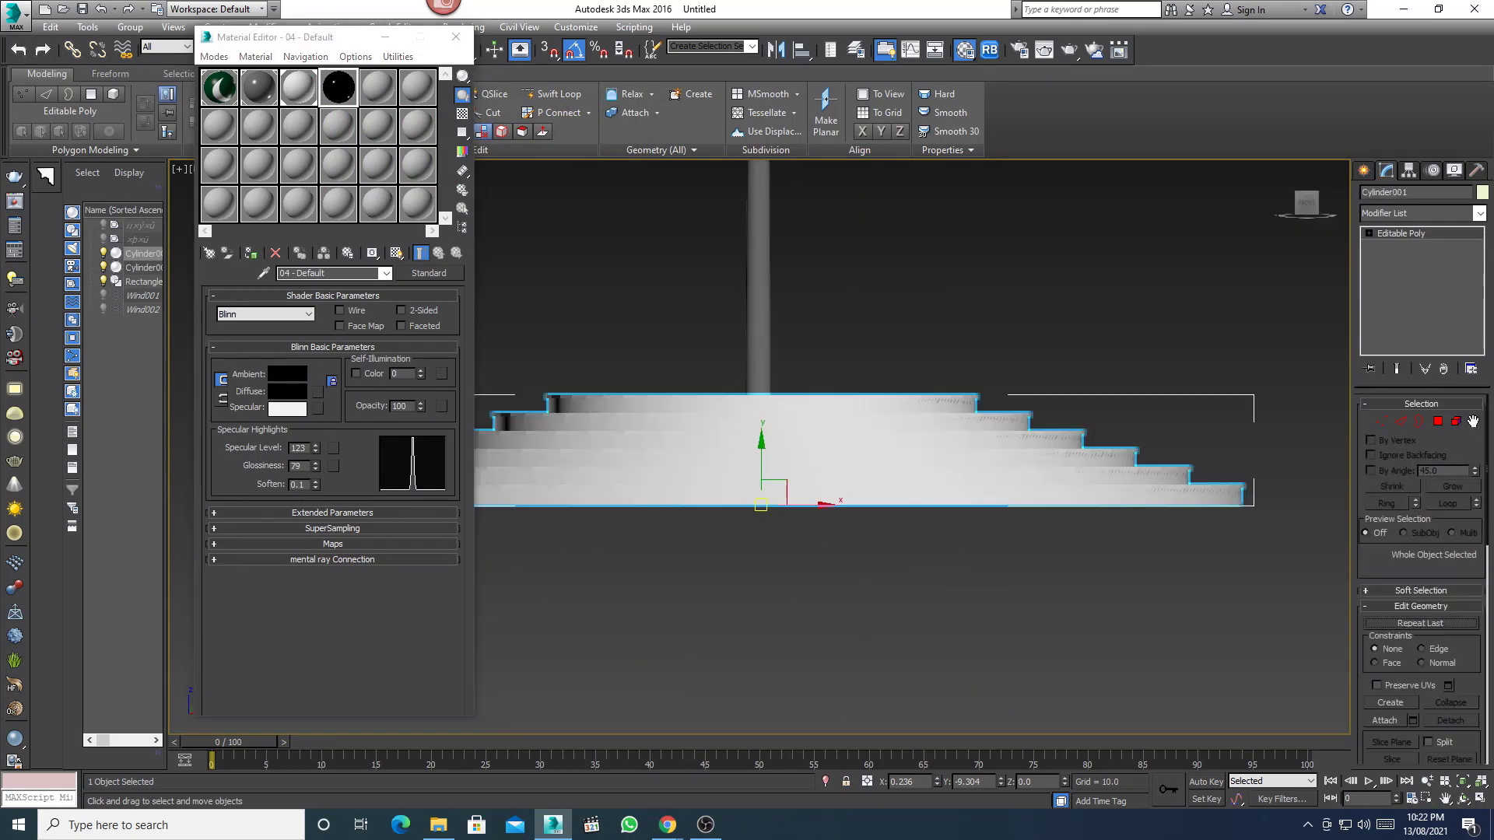
left_click(1445, 422)
scroll(1040, 427, "down", 2)
scroll(1028, 409, "down", 2)
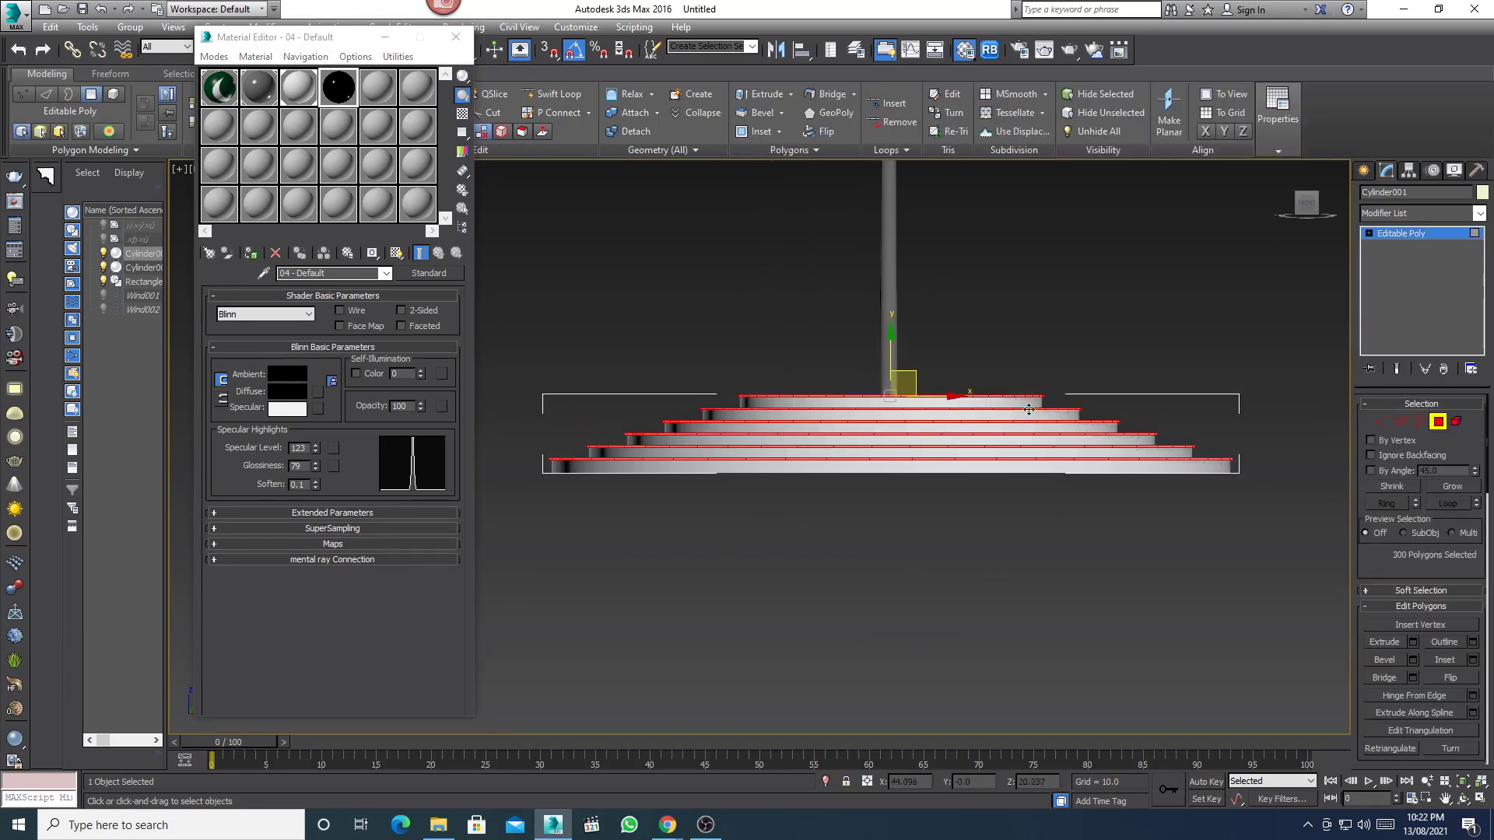
left_click_drag(554, 572, 513, 581)
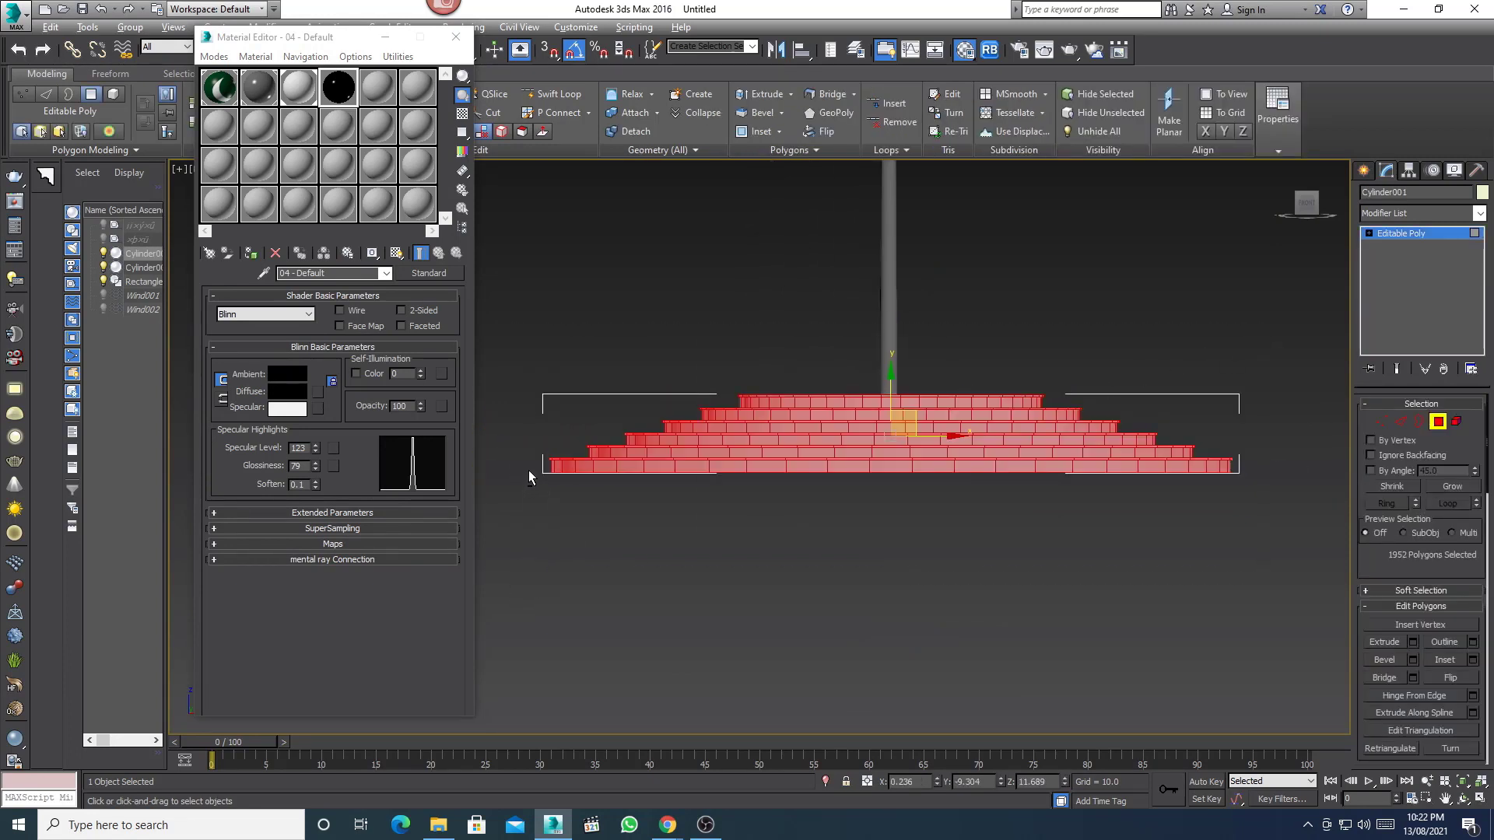
left_click_drag(1338, 570, 1243, 463, "alt")
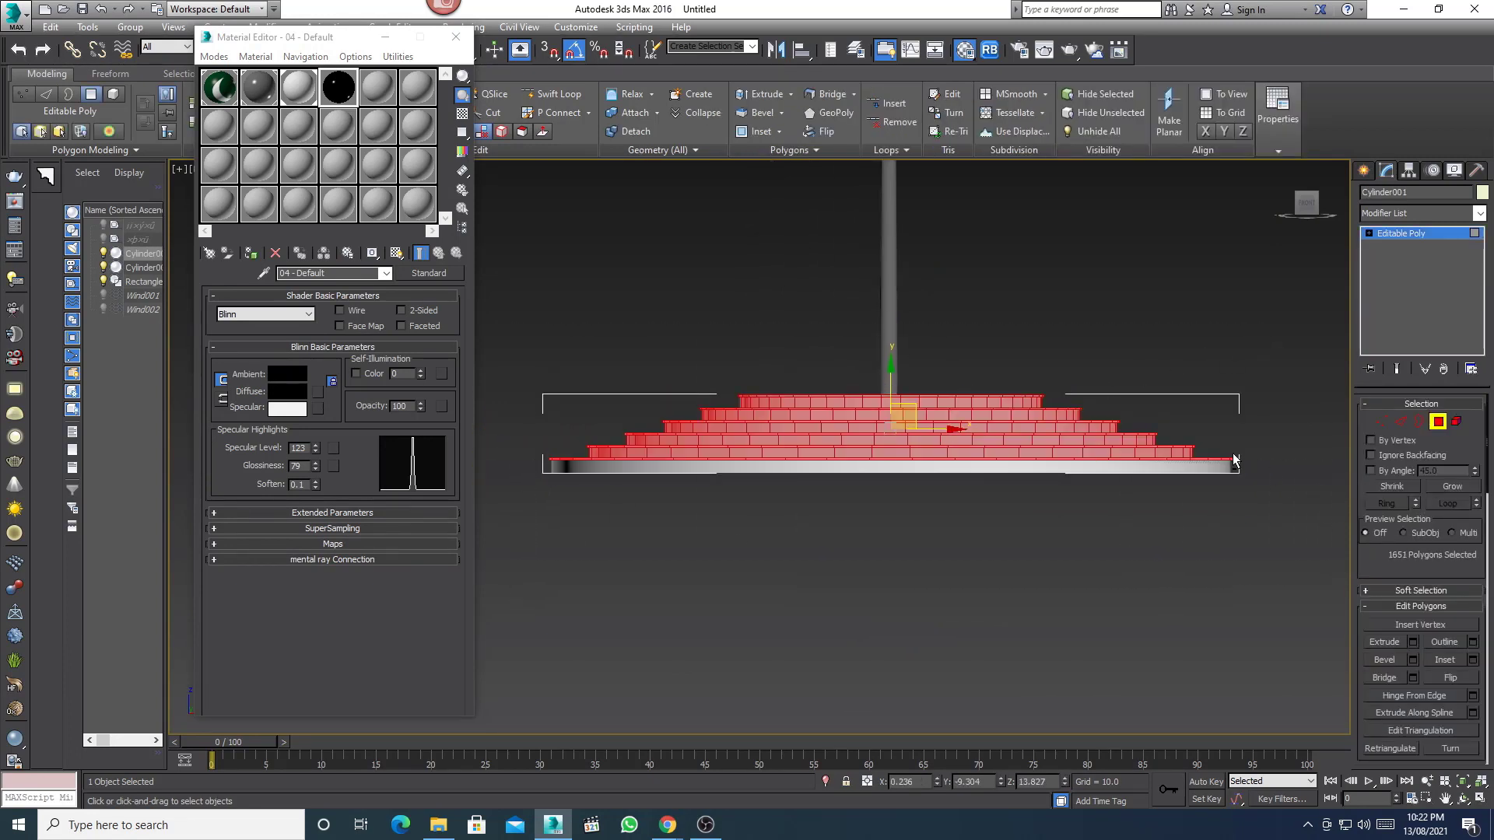
left_click_drag(510, 461, 572, 451, "alt")
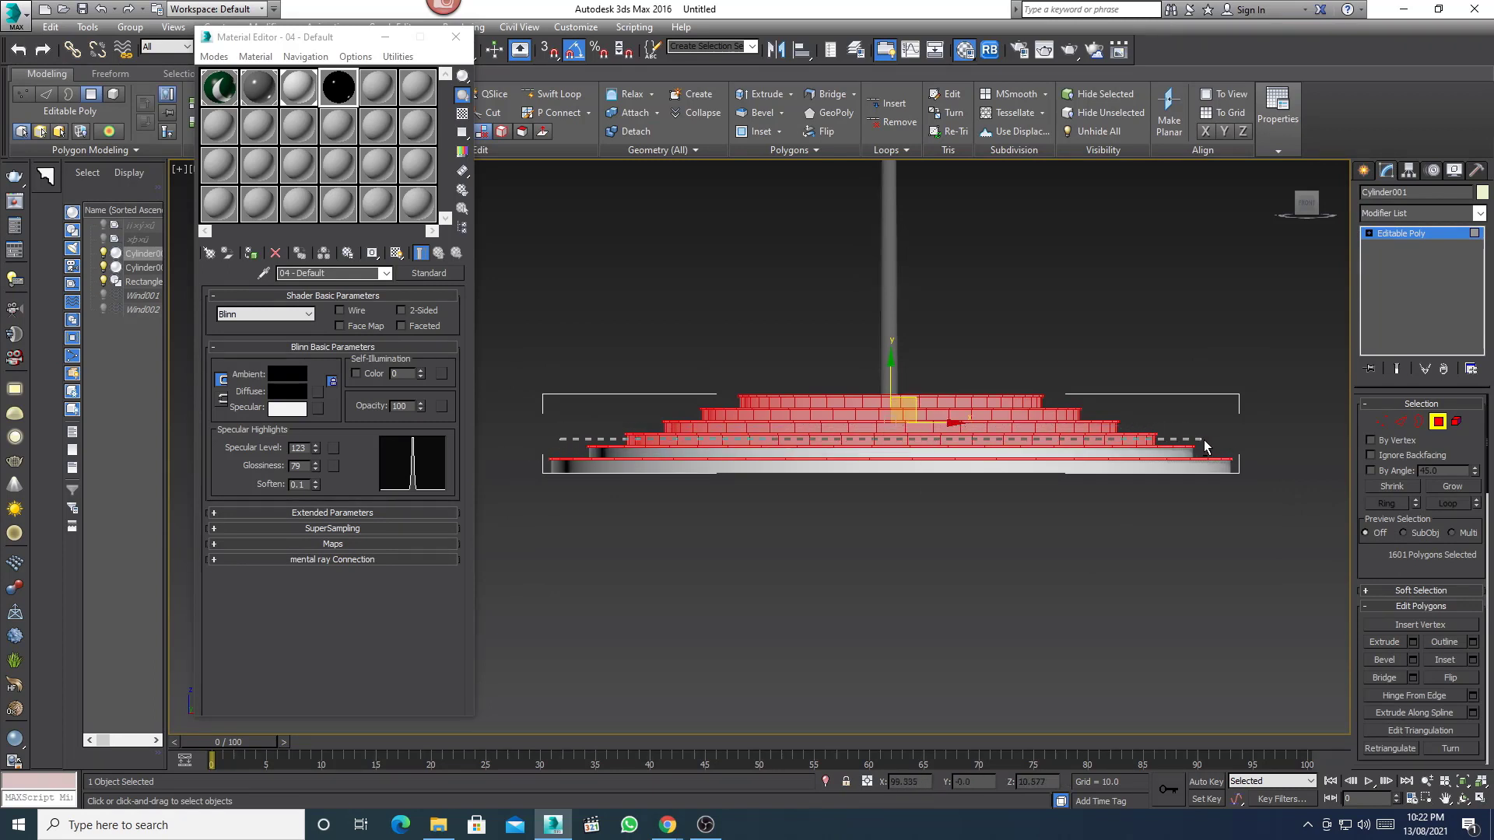
left_click_drag(1204, 444, 556, 431, "alt")
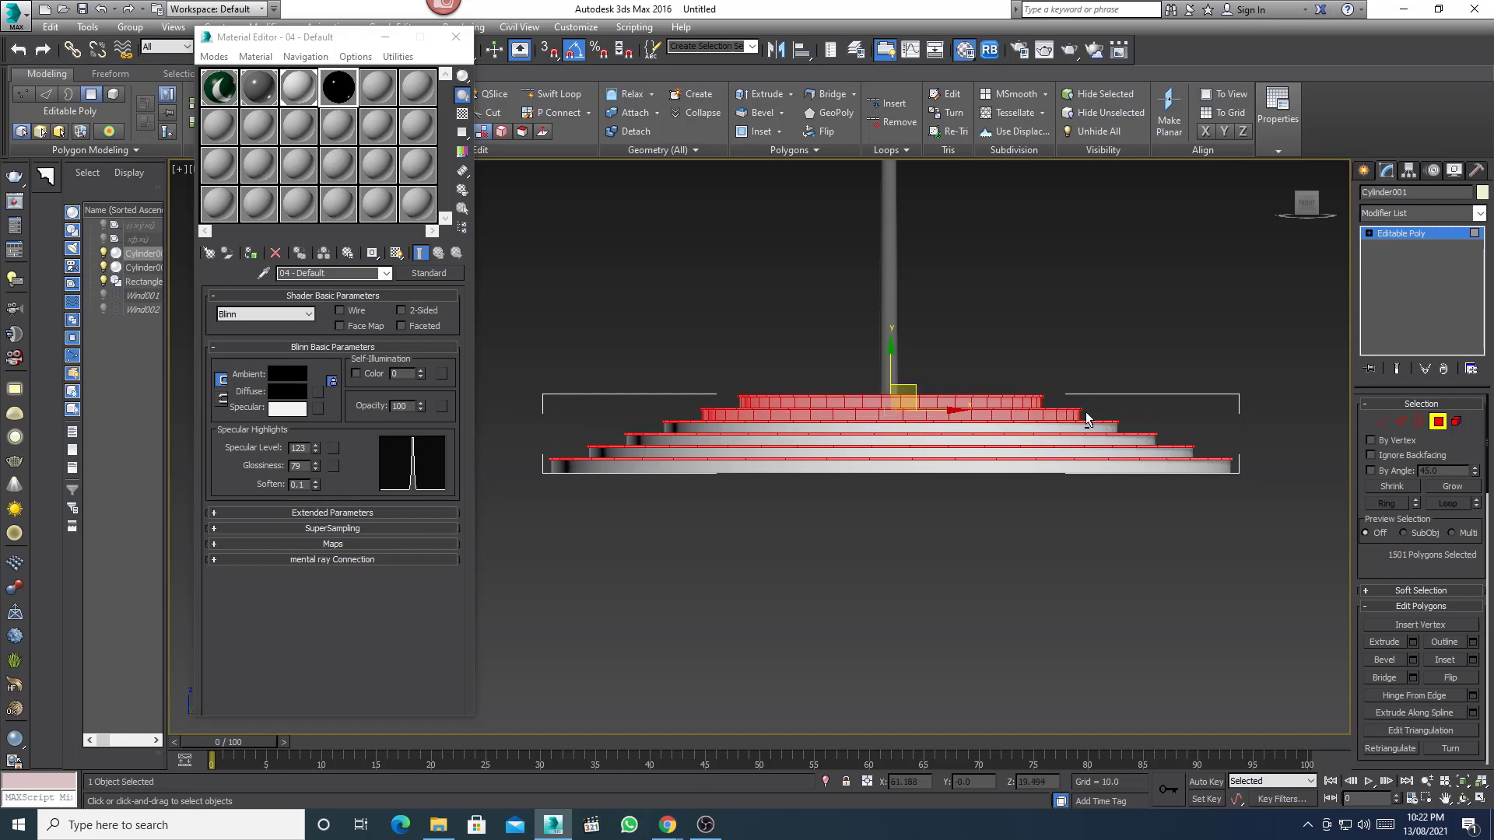
left_click_drag(1123, 416, 883, 419, "alt")
left_click_drag(662, 419, 699, 411, "alt")
- Assign the black 04 - Default material to the tier tops and exit polygon mode
key("p")
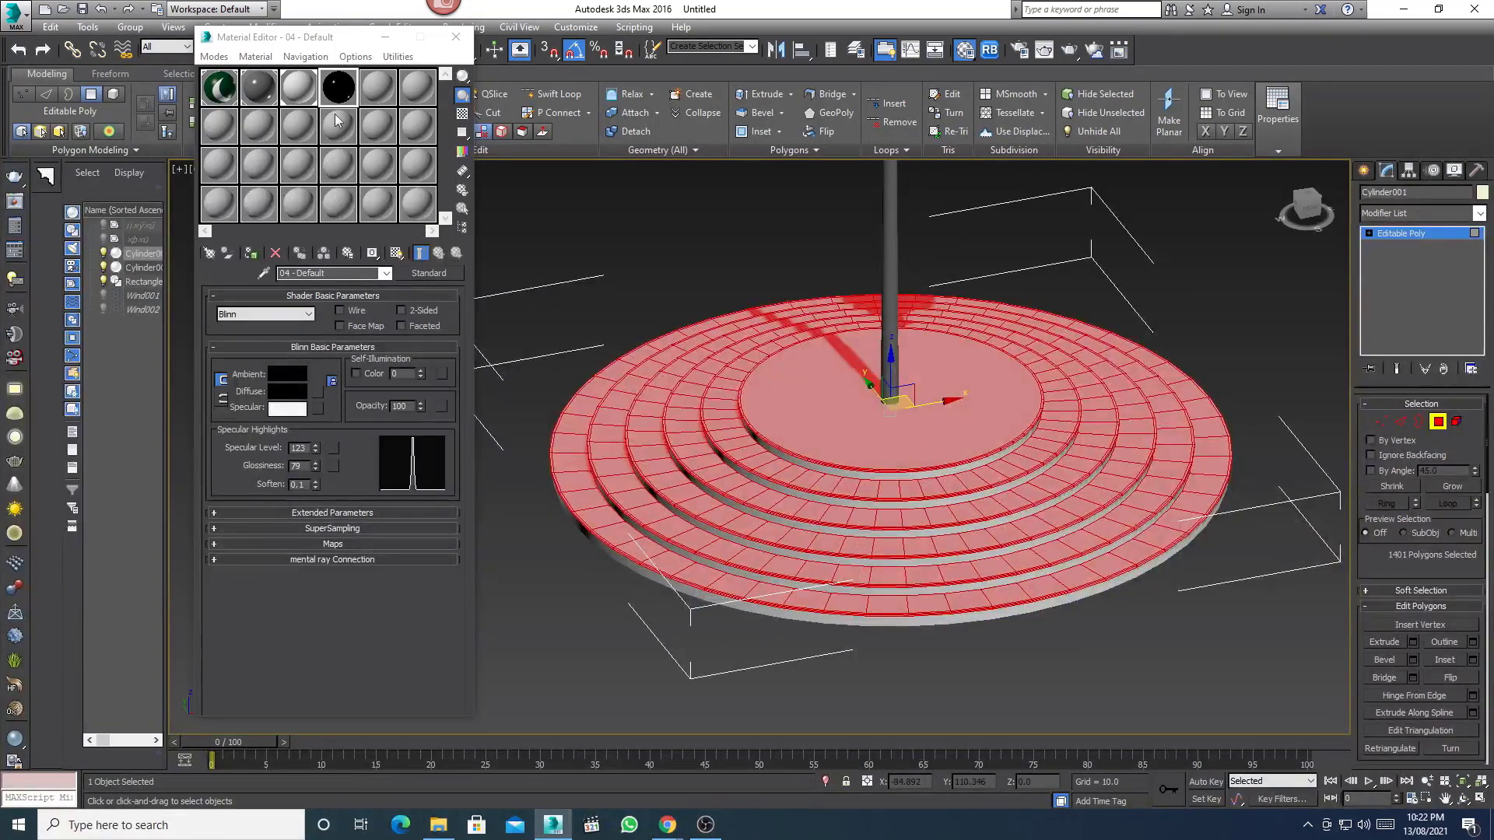
left_click(251, 253)
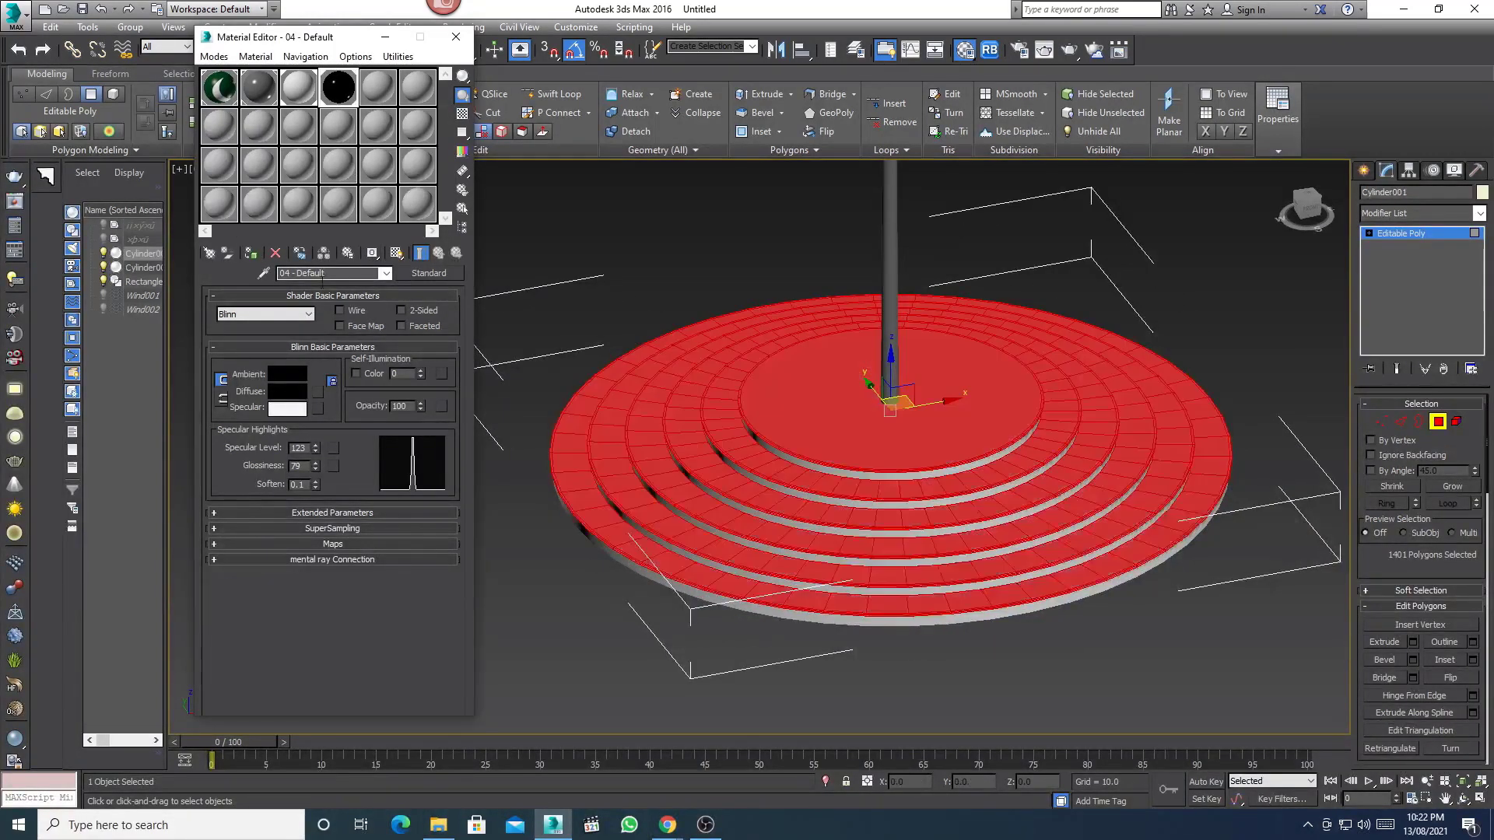
left_click(1438, 421)
left_click(1239, 285)
- Change the 04 - Default material's Ambient colour to brown (RGB 75,46,34)
scroll(928, 477, "down", 4)
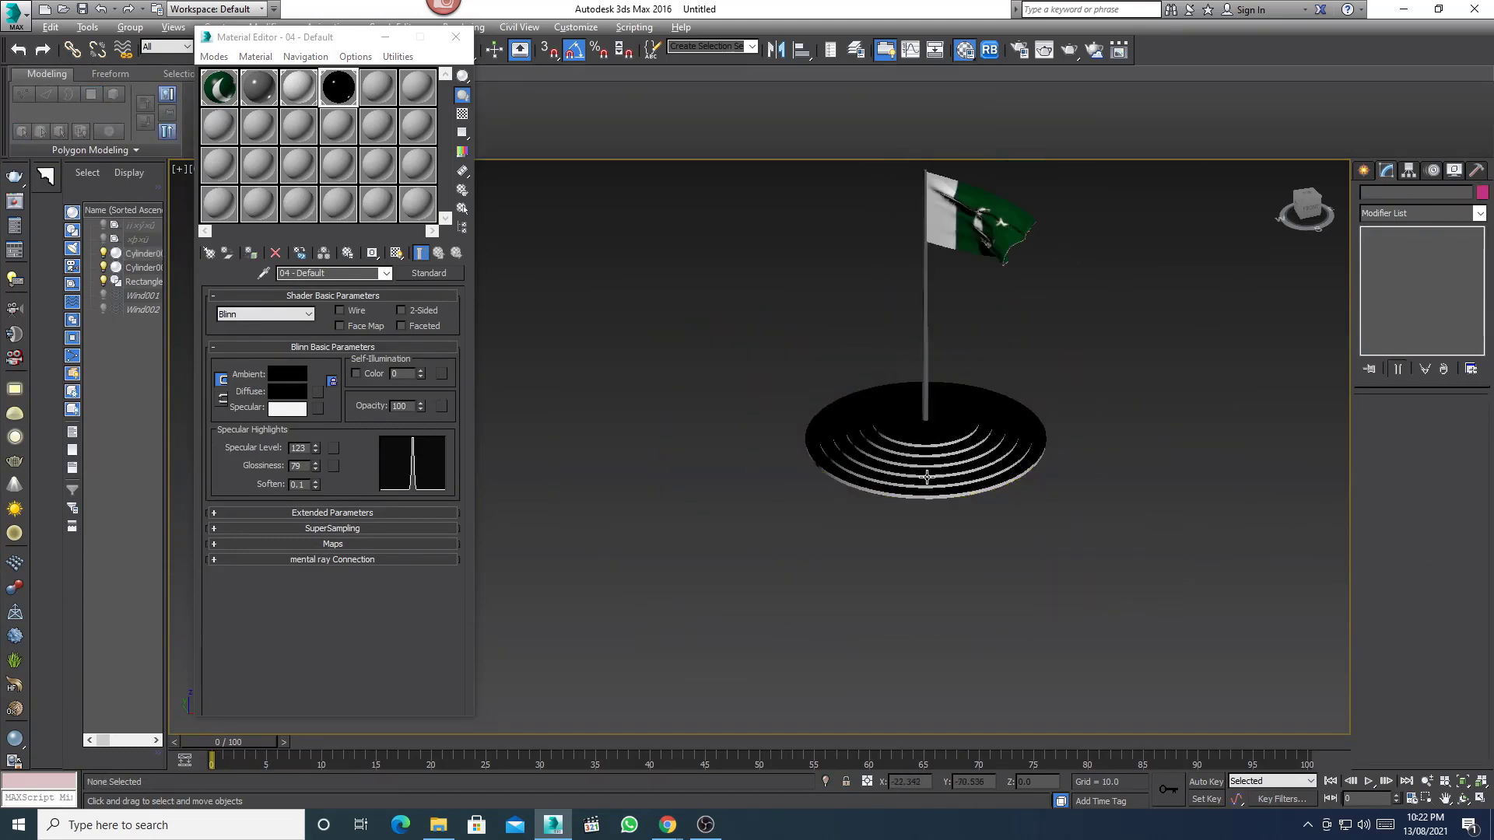
scroll(925, 451, "up", 5)
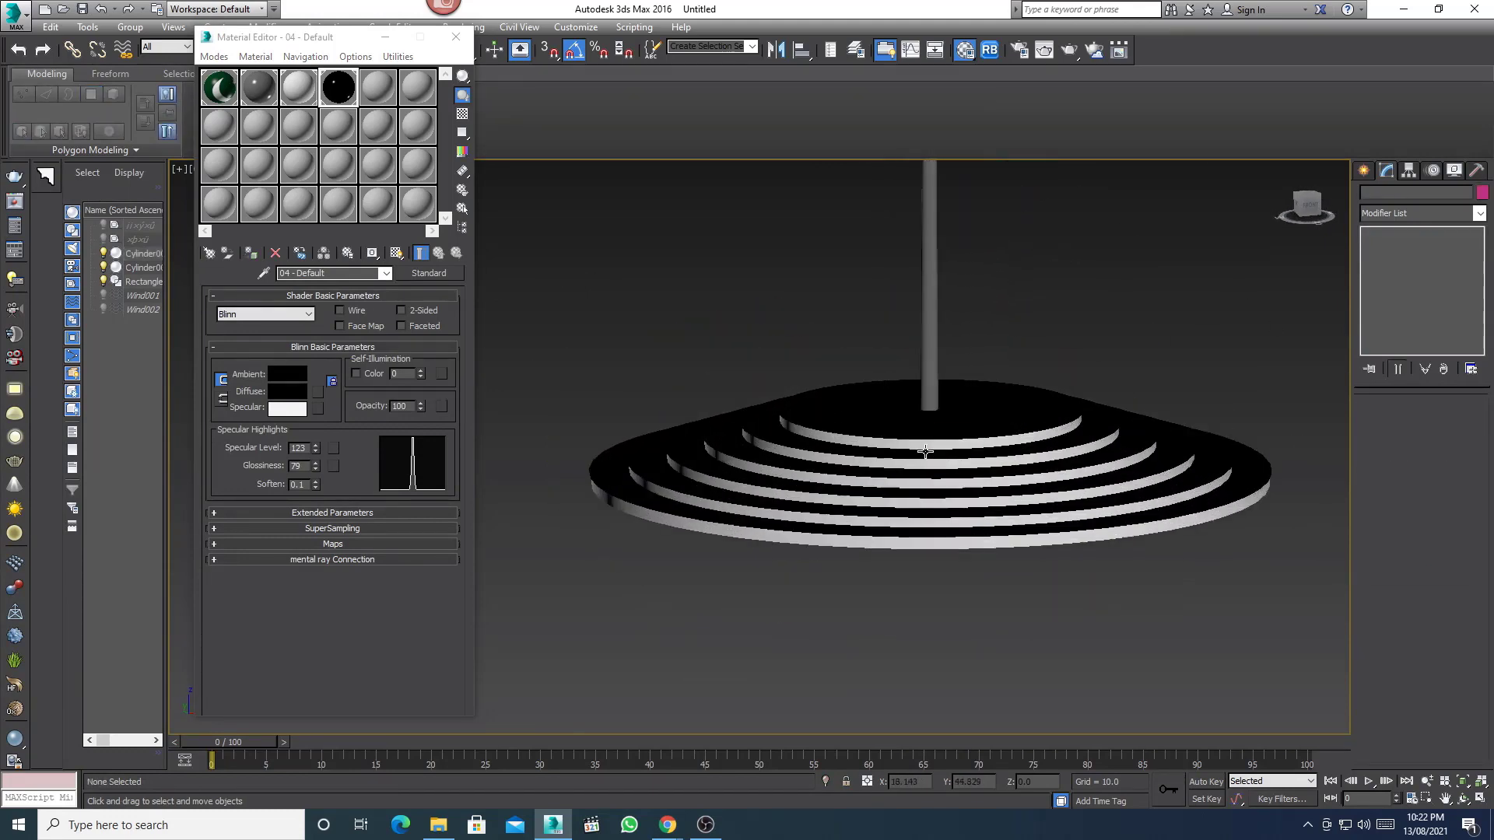
middle_click_drag(925, 451, 879, 499)
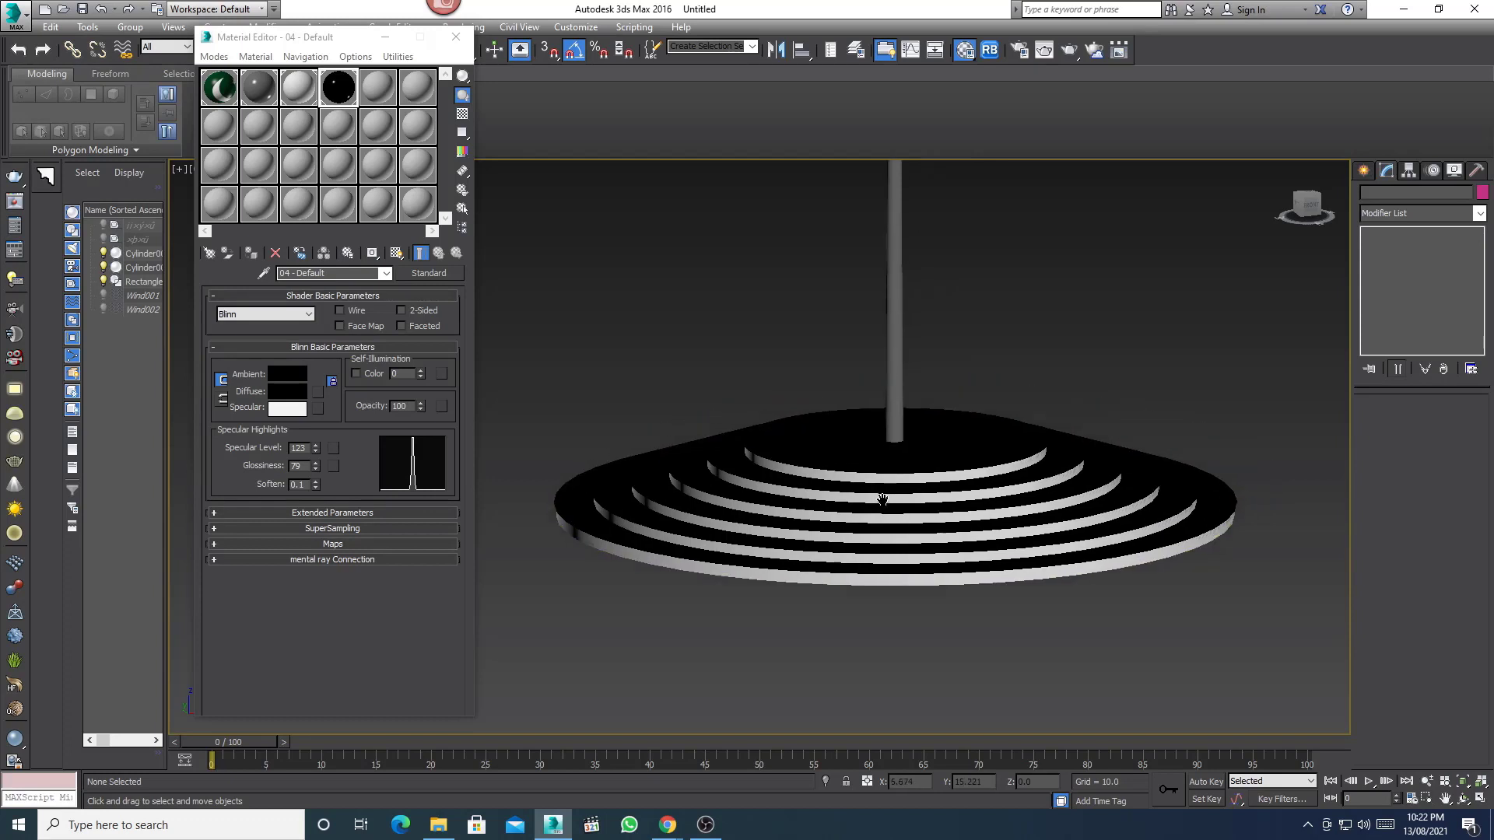
left_click(294, 376)
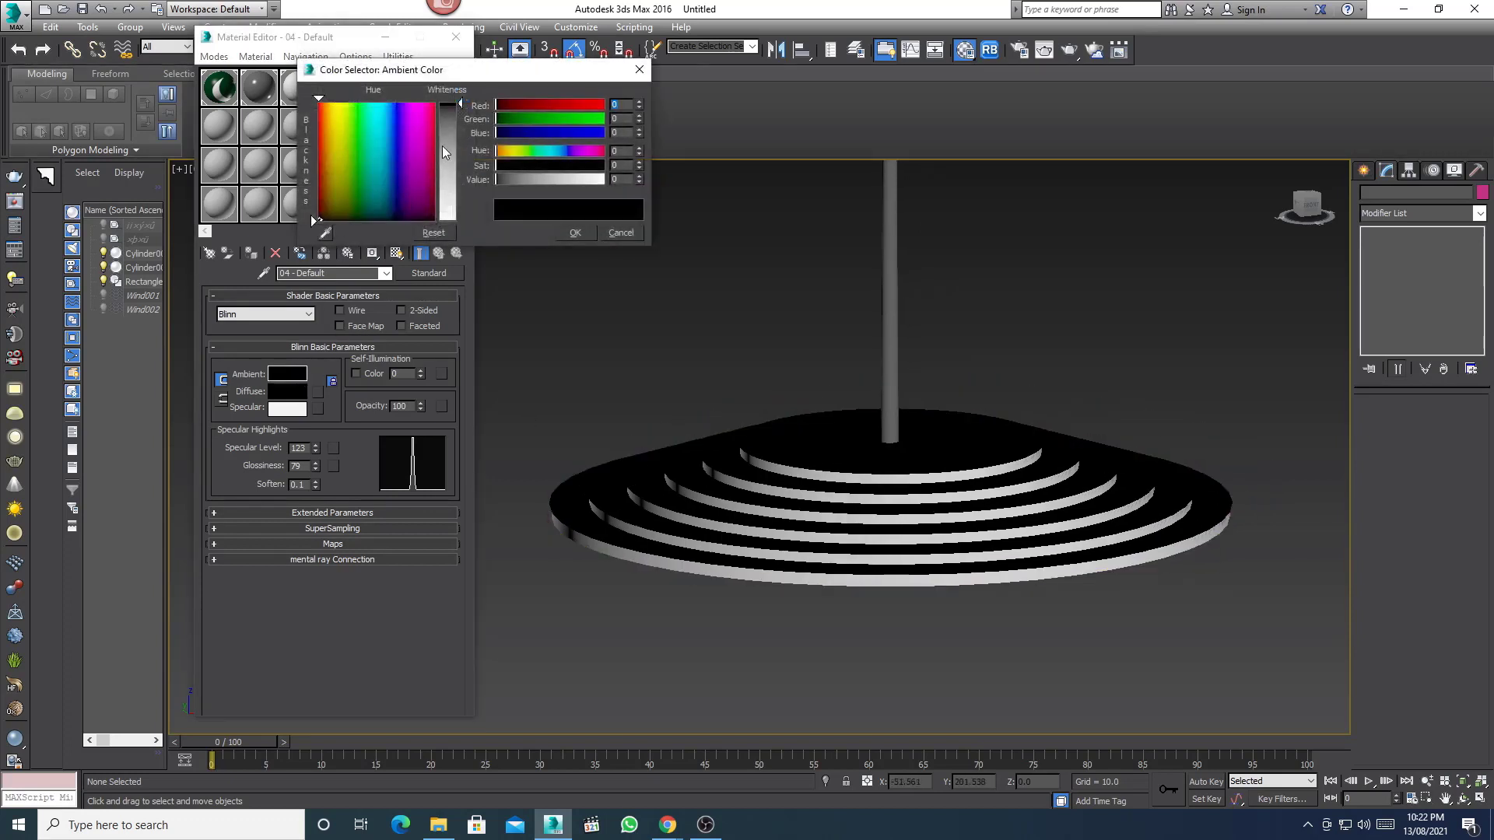
left_click_drag(442, 146, 450, 124)
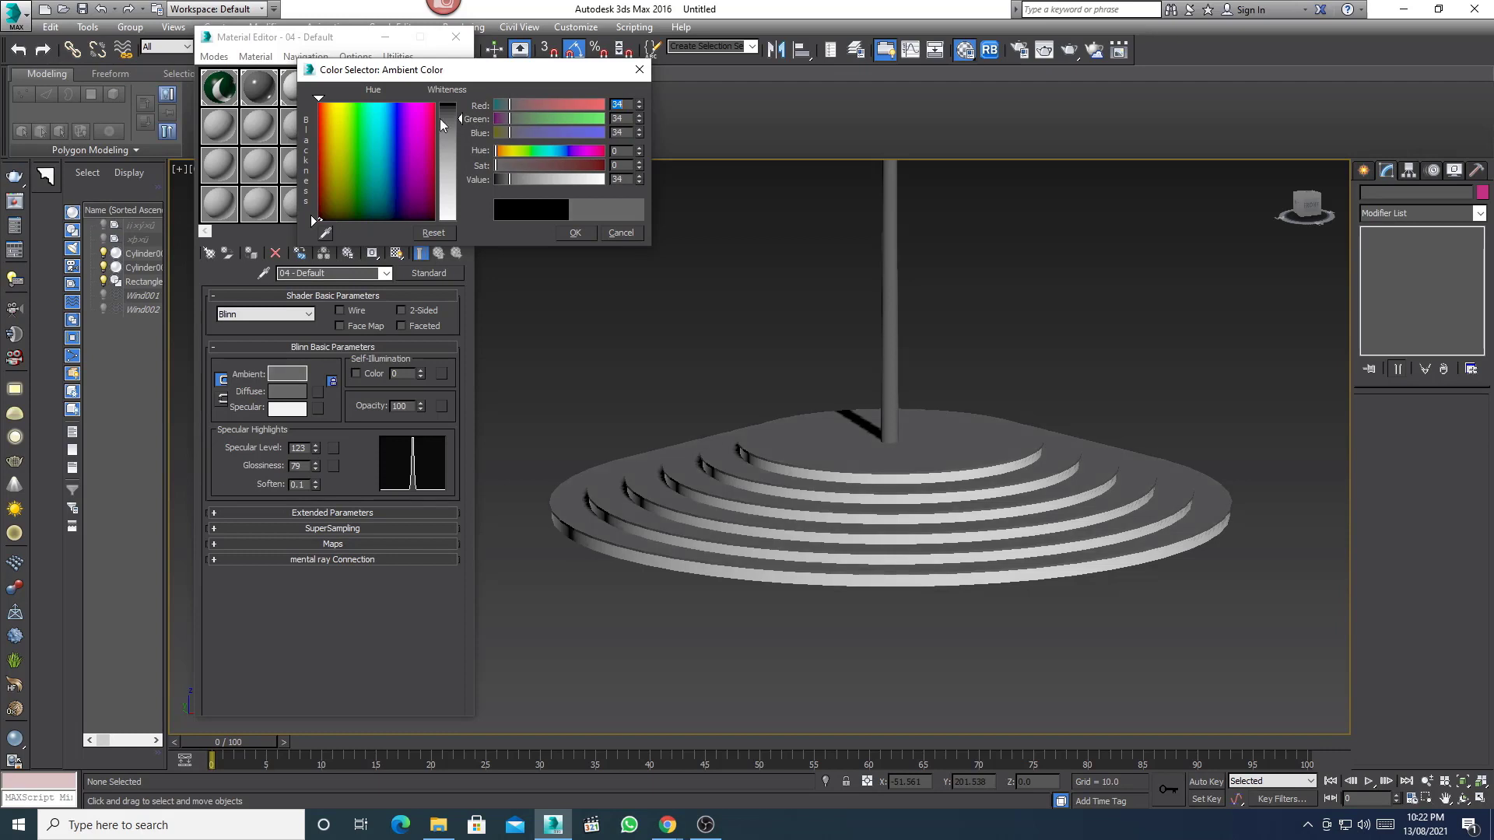
left_click(724, 369)
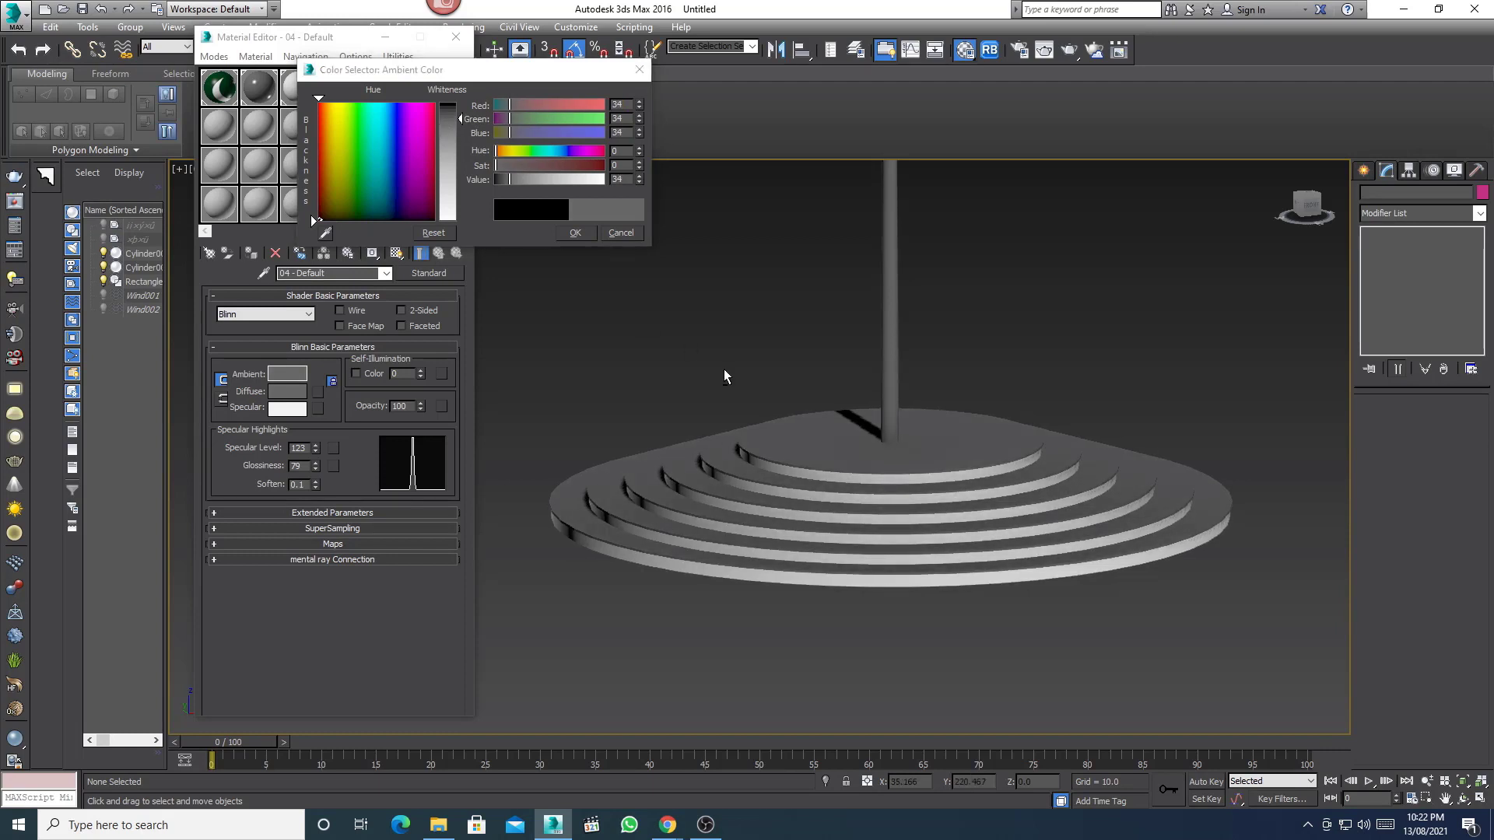
middle_click_drag(723, 369, 651, 330, "alt")
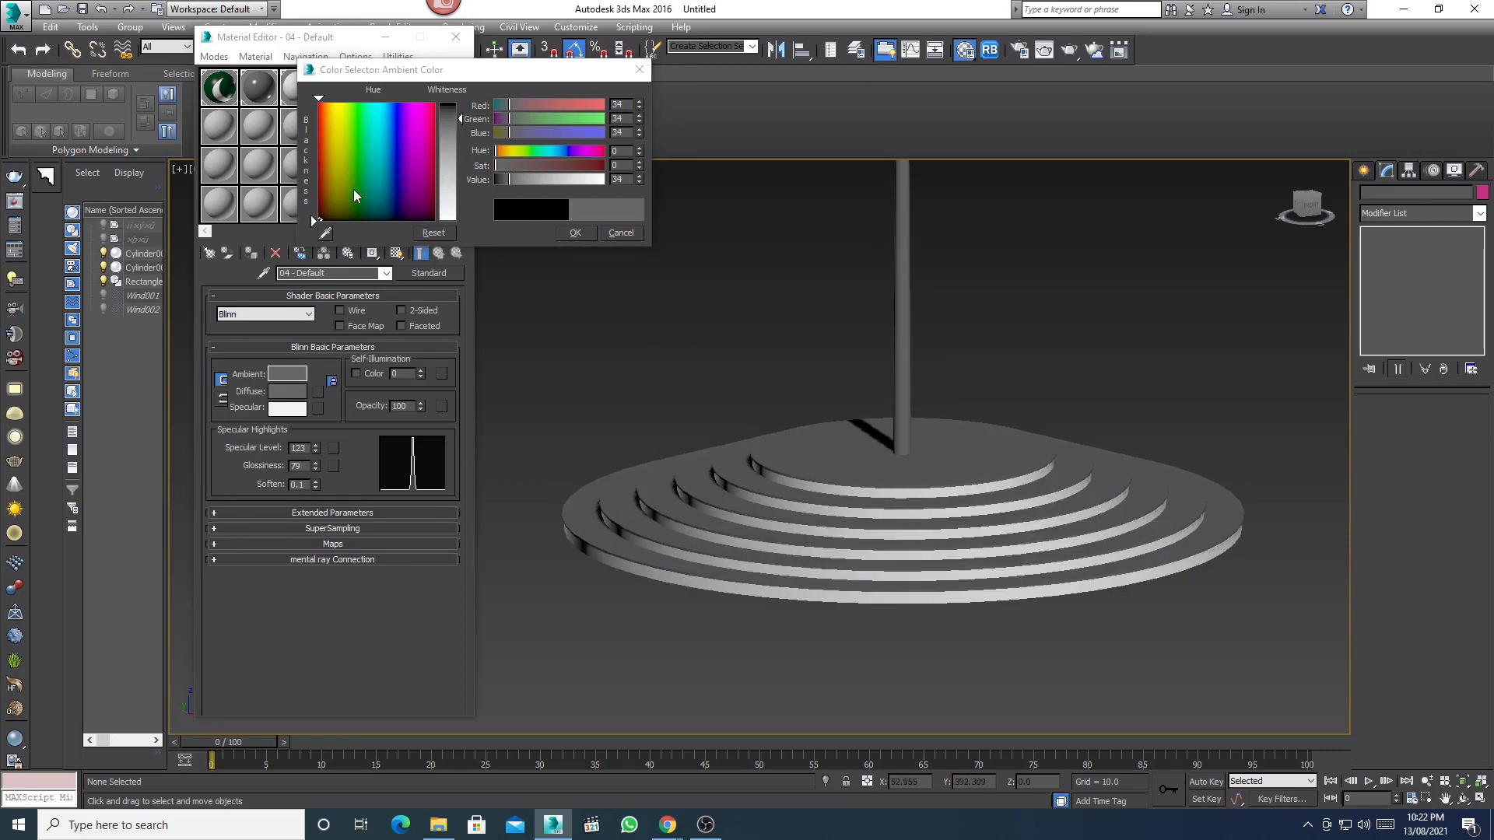
left_click(325, 195)
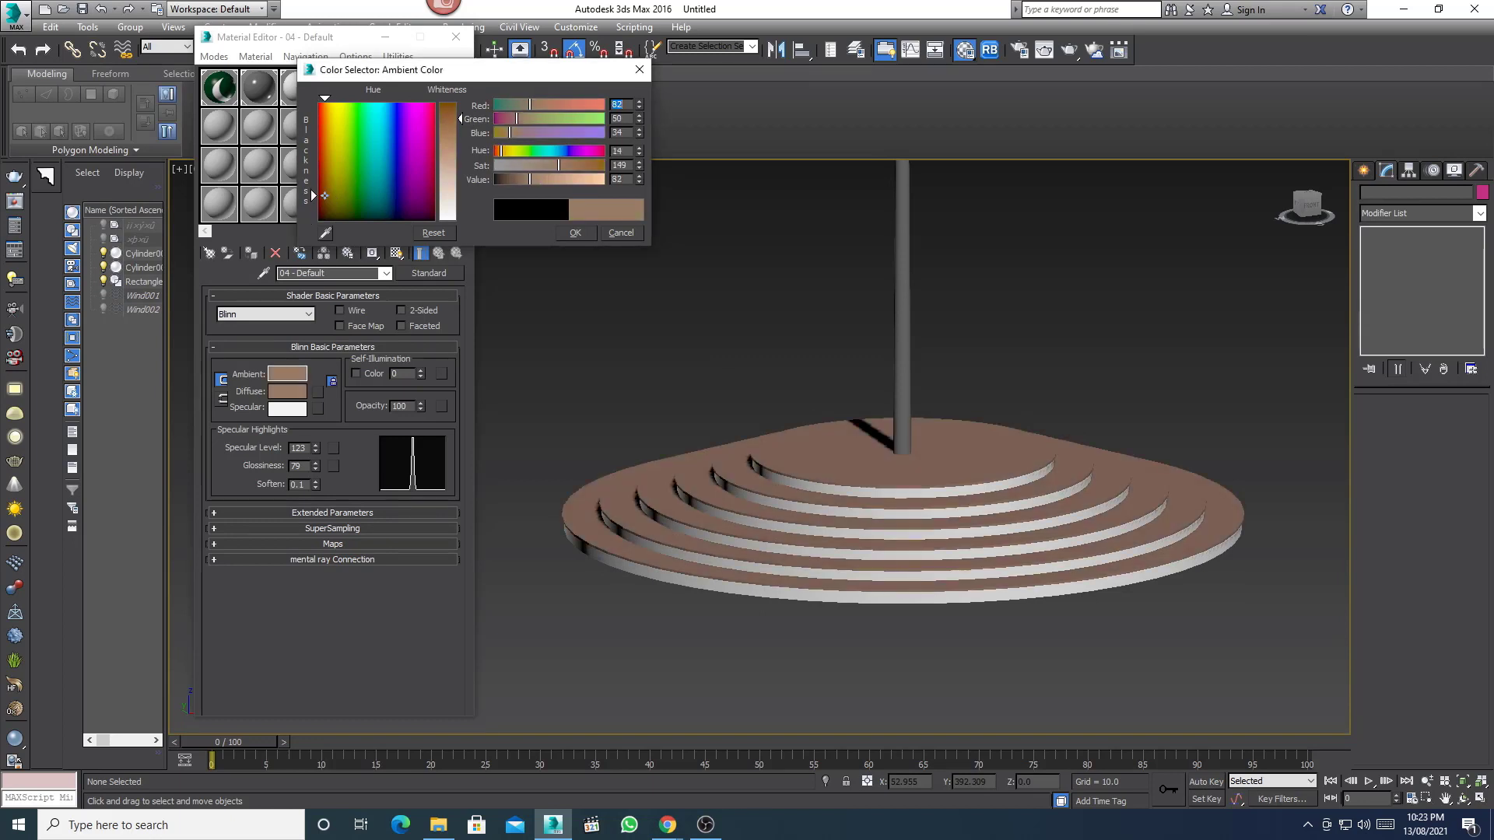
left_click_drag(325, 195, 324, 200)
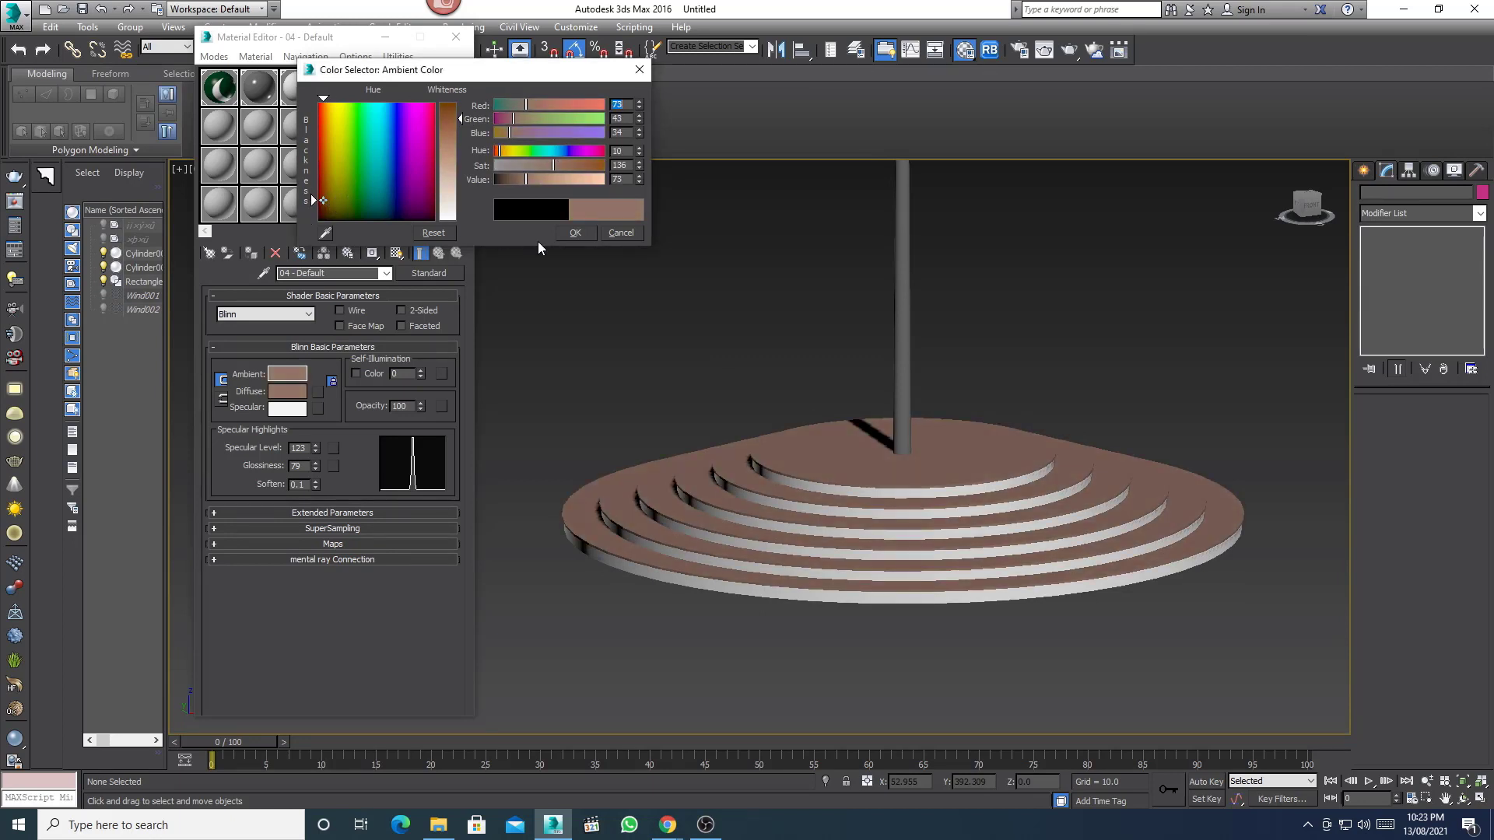
left_click(575, 232)
- Orbit and pan the view to show the whole flag and pole
middle_click_drag(740, 342, 829, 393, "alt")
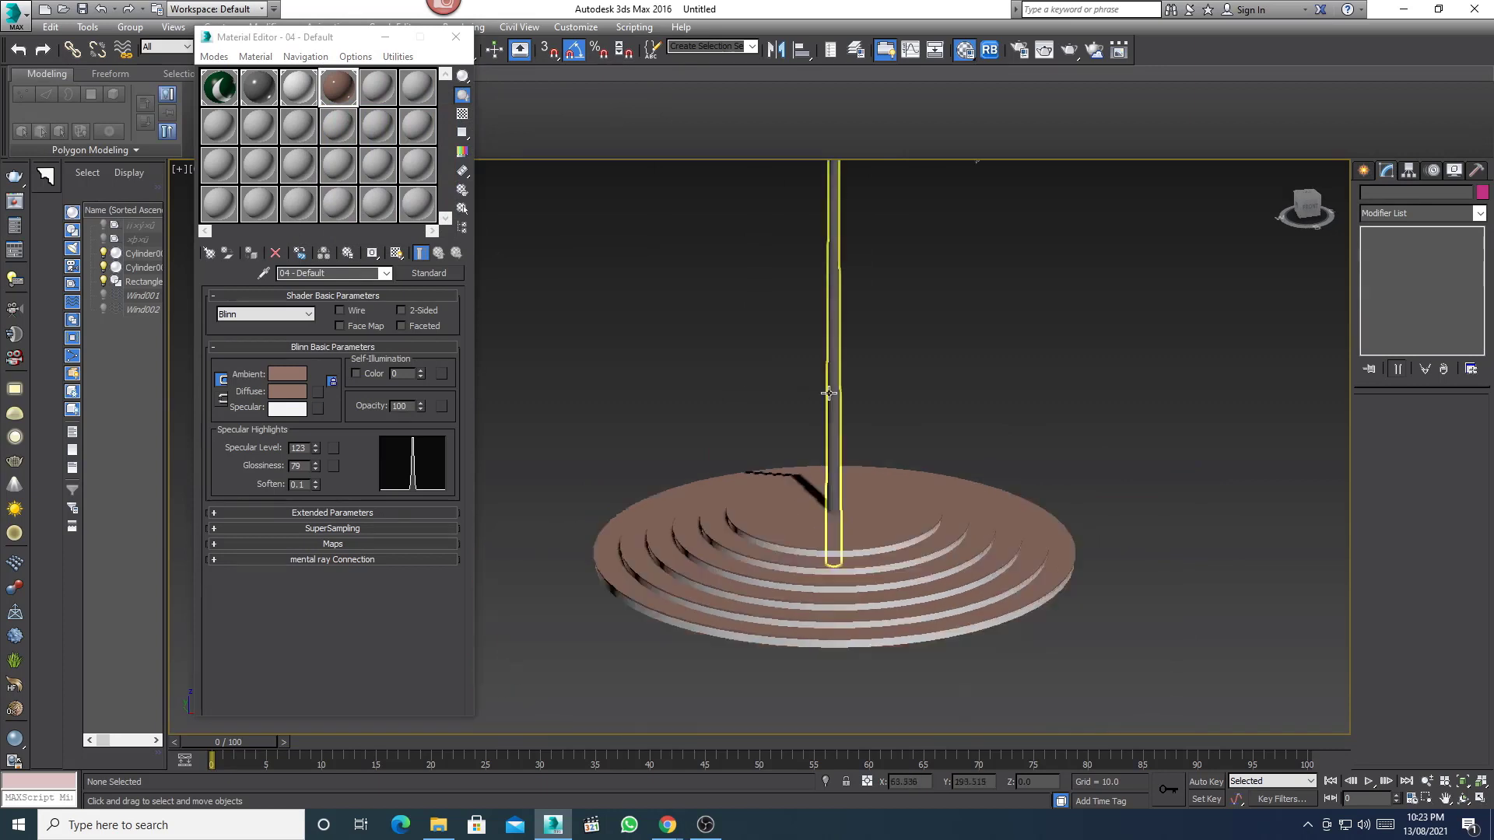
scroll(829, 393, "down", 3)
middle_click_drag(746, 372, 661, 406)
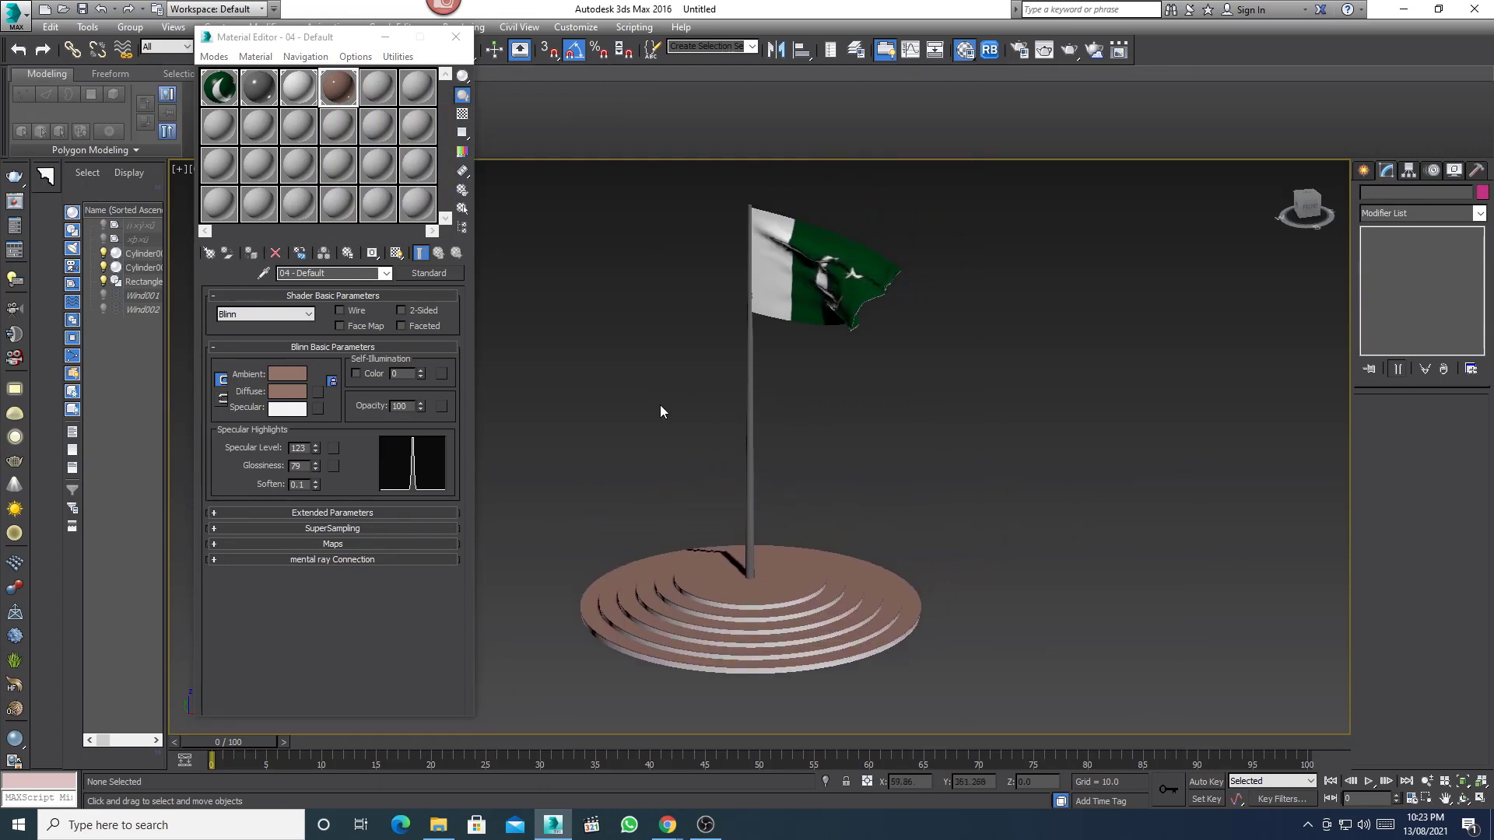
- Set playback Speed to 1/2x in Time Configuration and replay the waving flag
left_click(1368, 782)
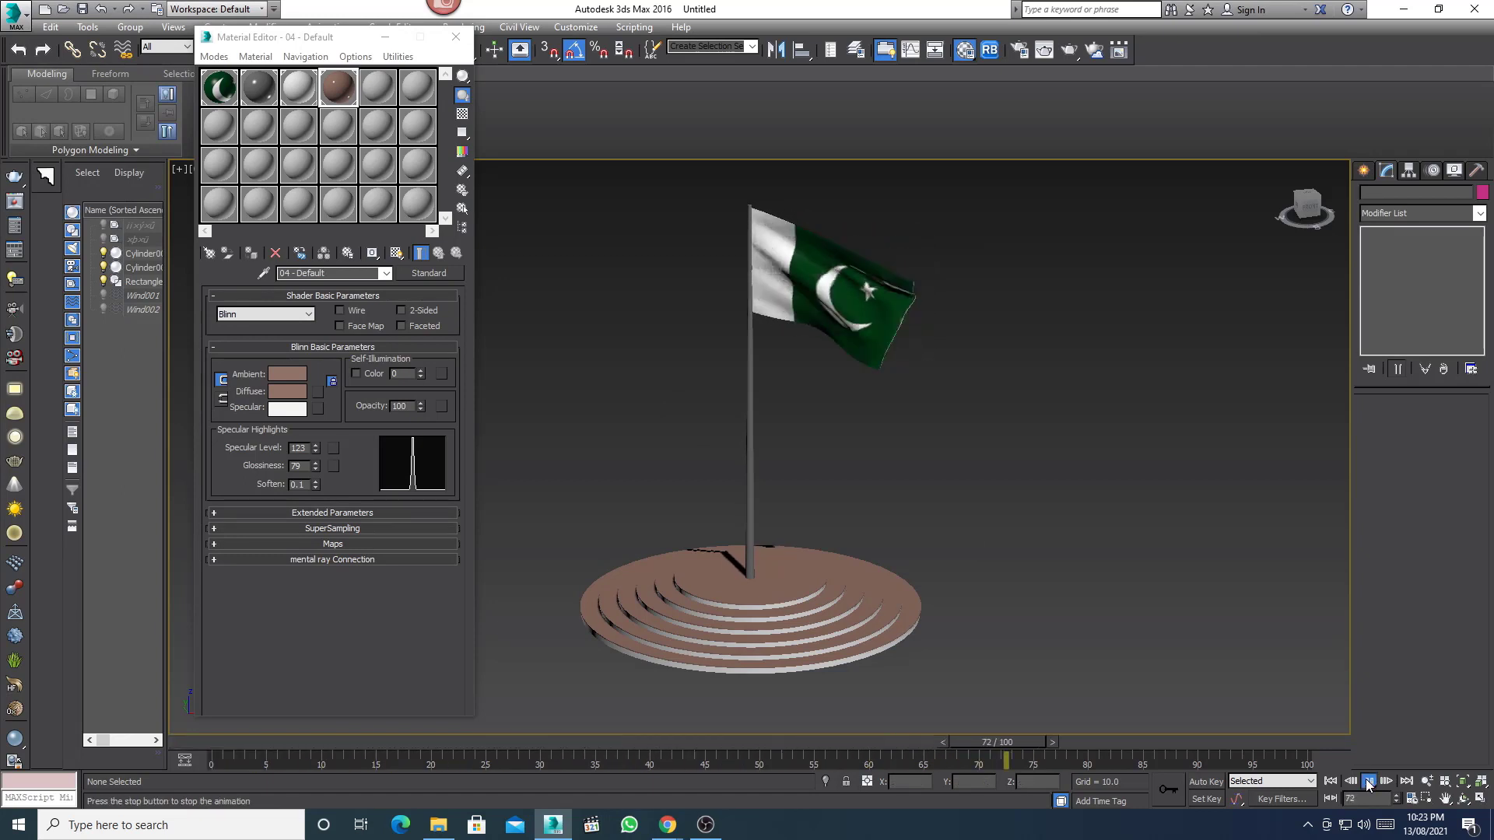
right_click(1368, 782)
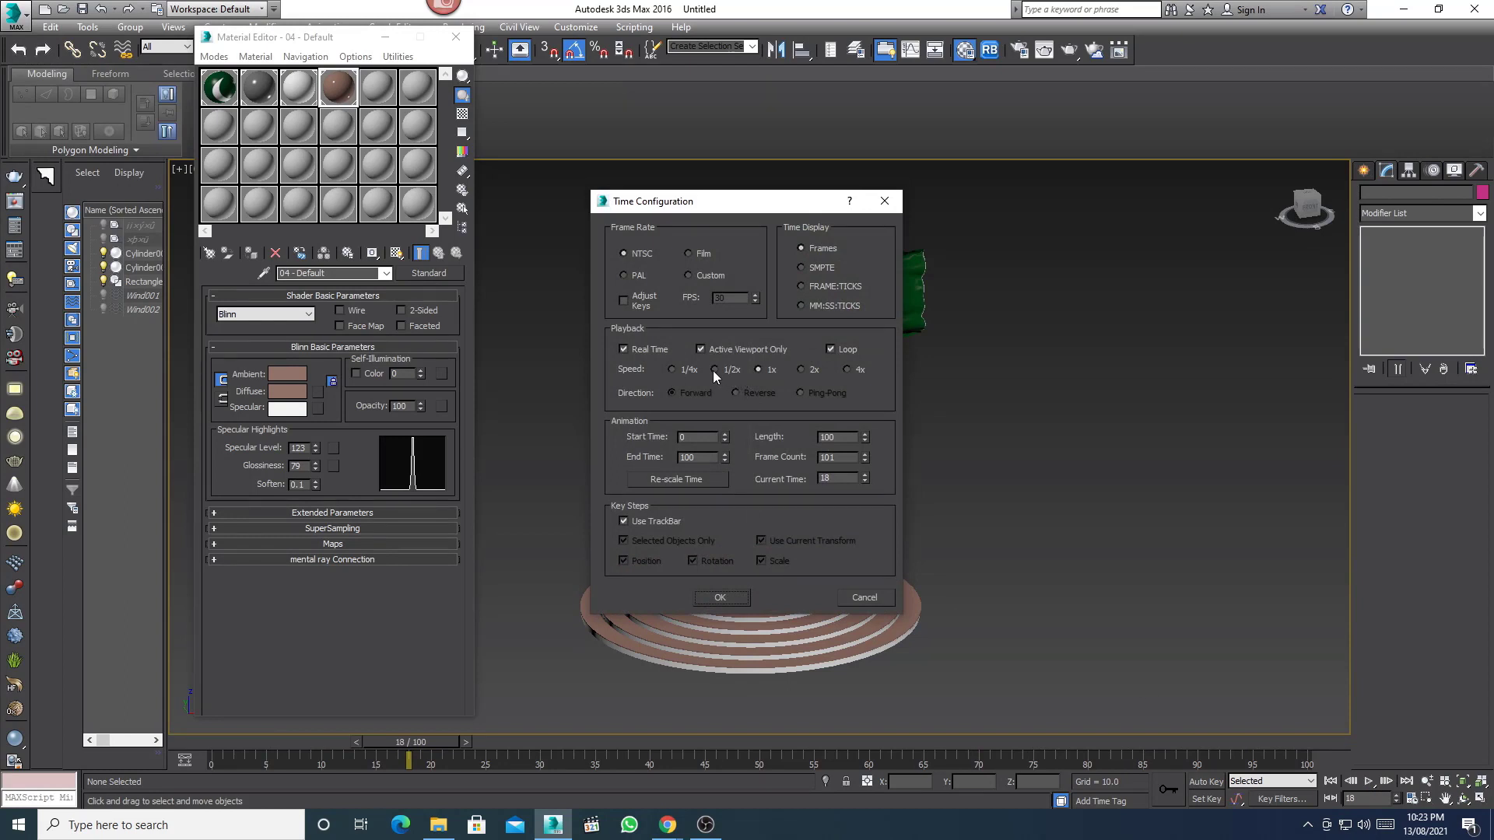
left_click(721, 597)
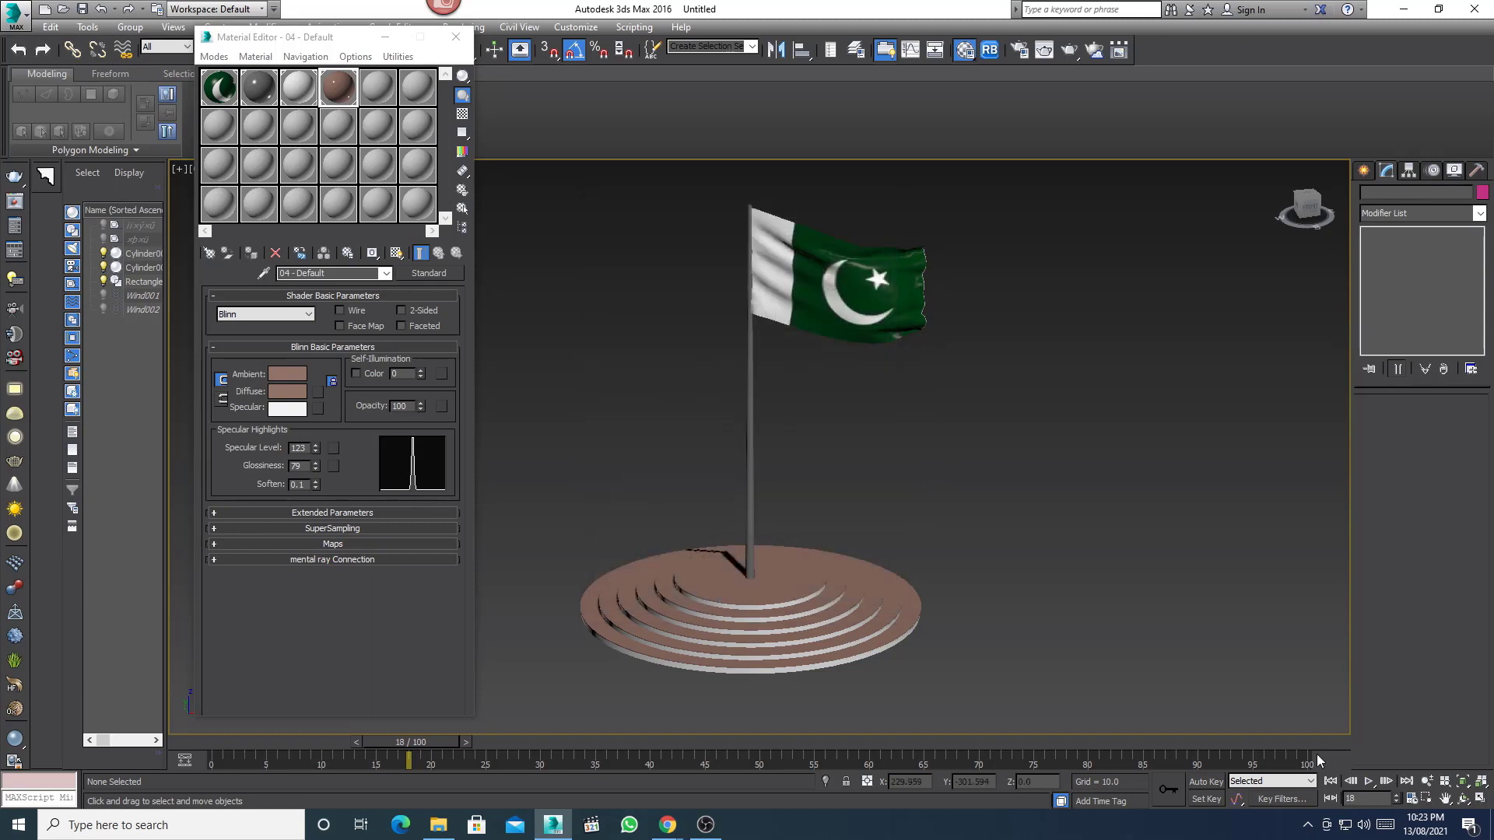
left_click(1356, 782)
left_click(1368, 781)
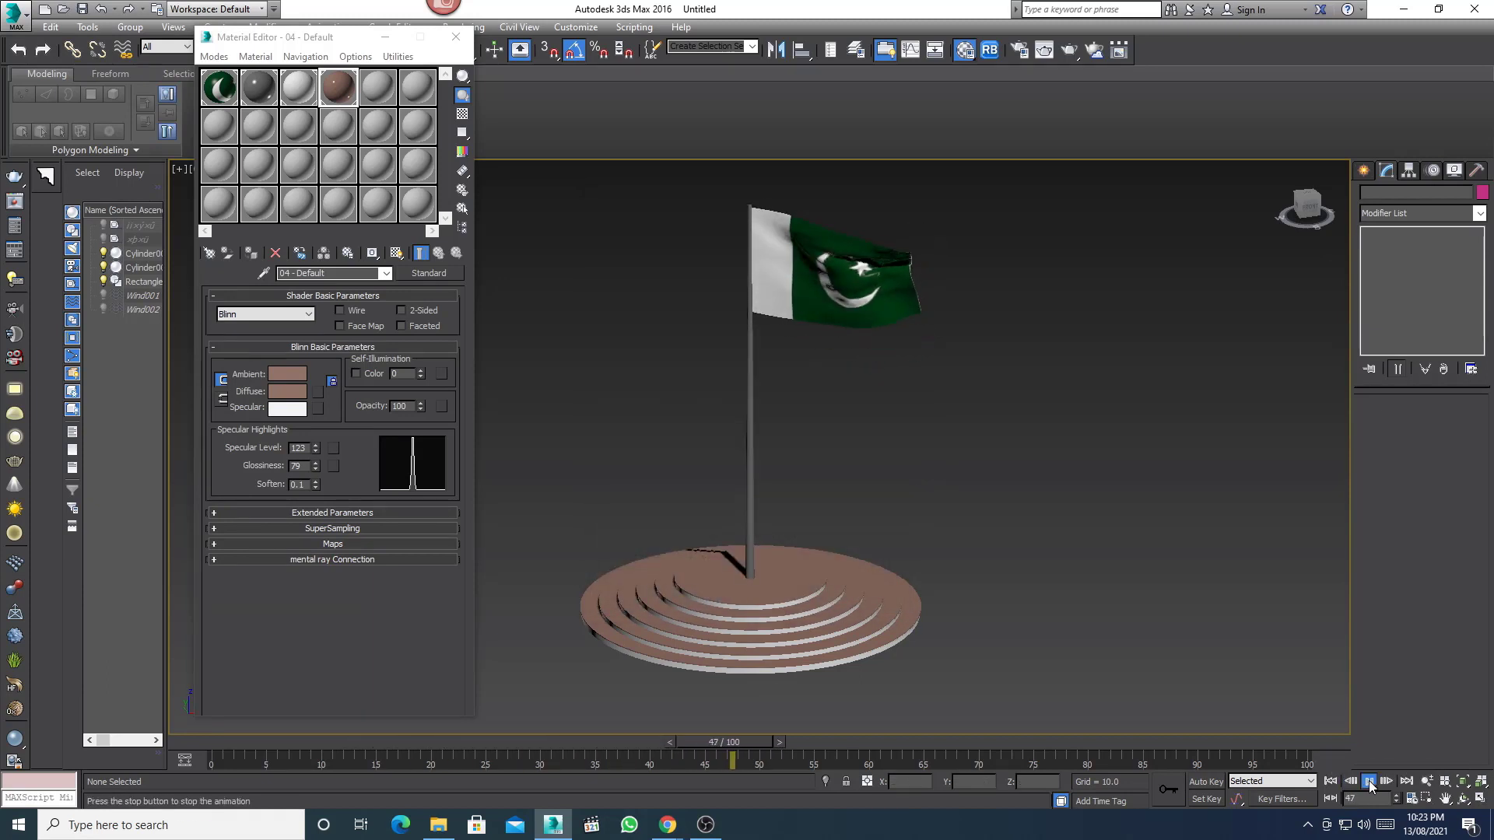
right_click(1370, 782)
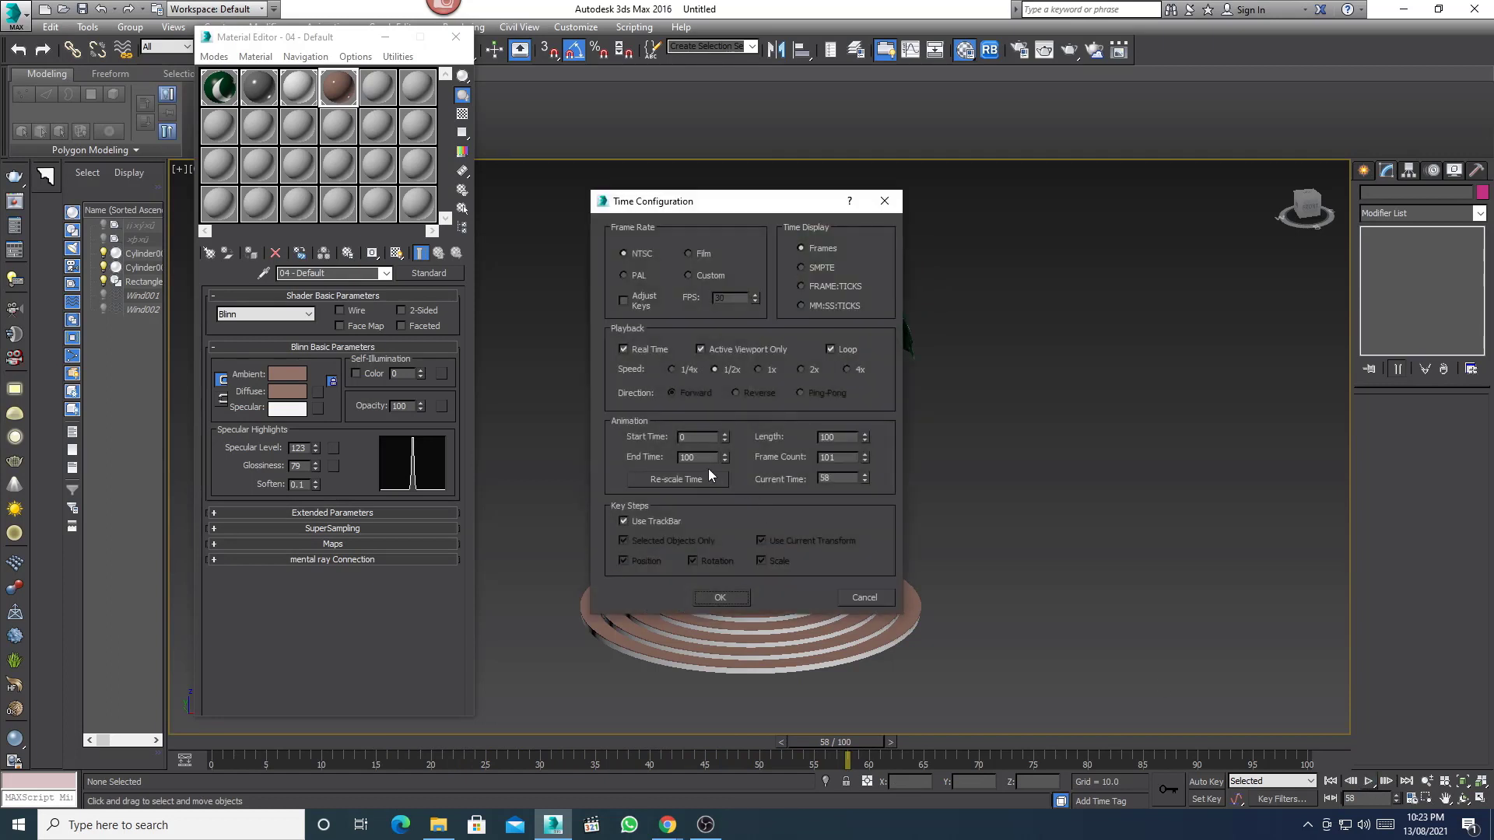
left_click(736, 598)
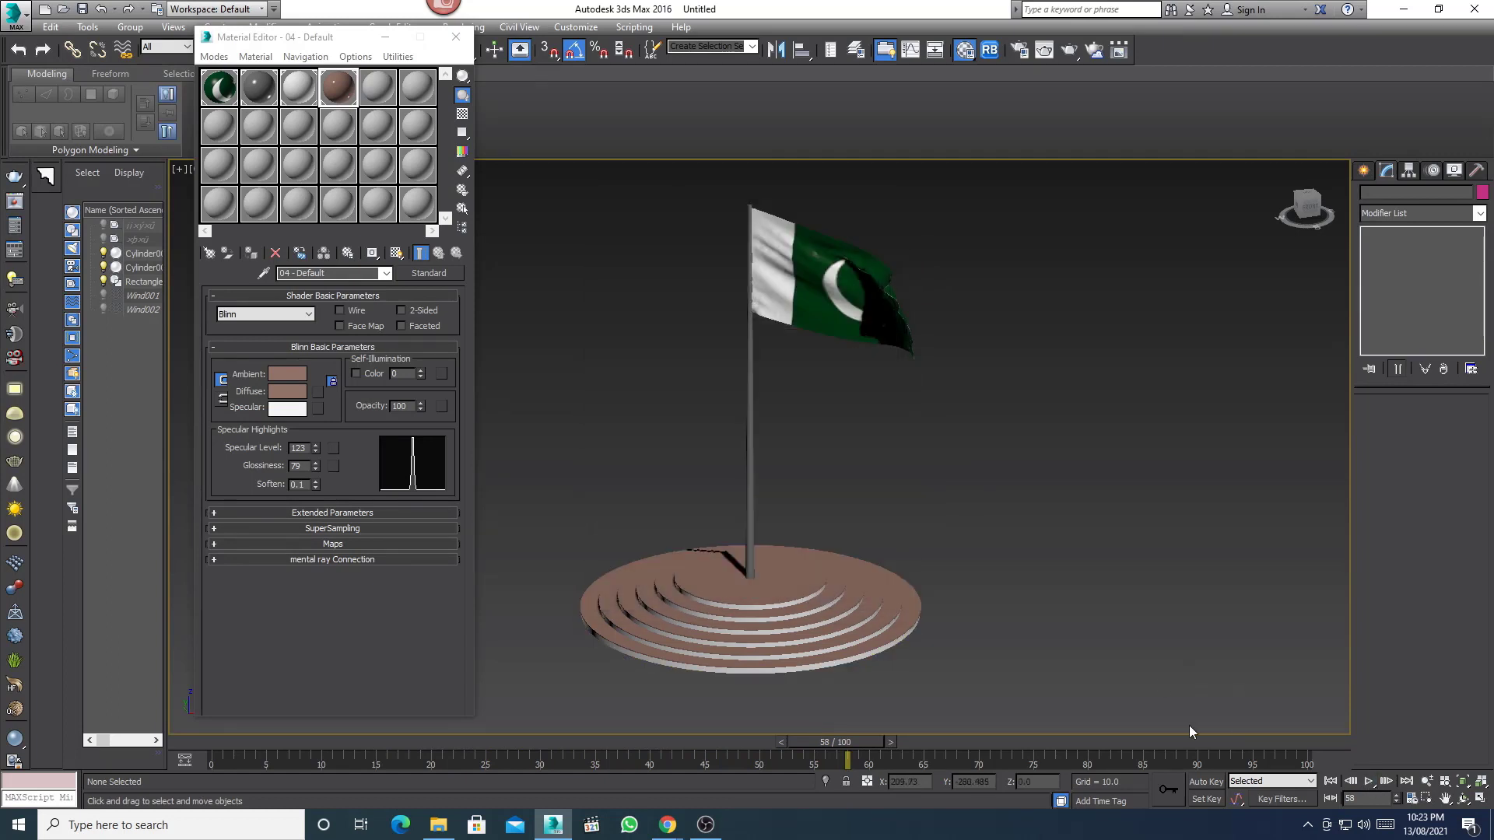
- Play the waving-flag animation from the start and minimise the Material Editor
left_click(1329, 782)
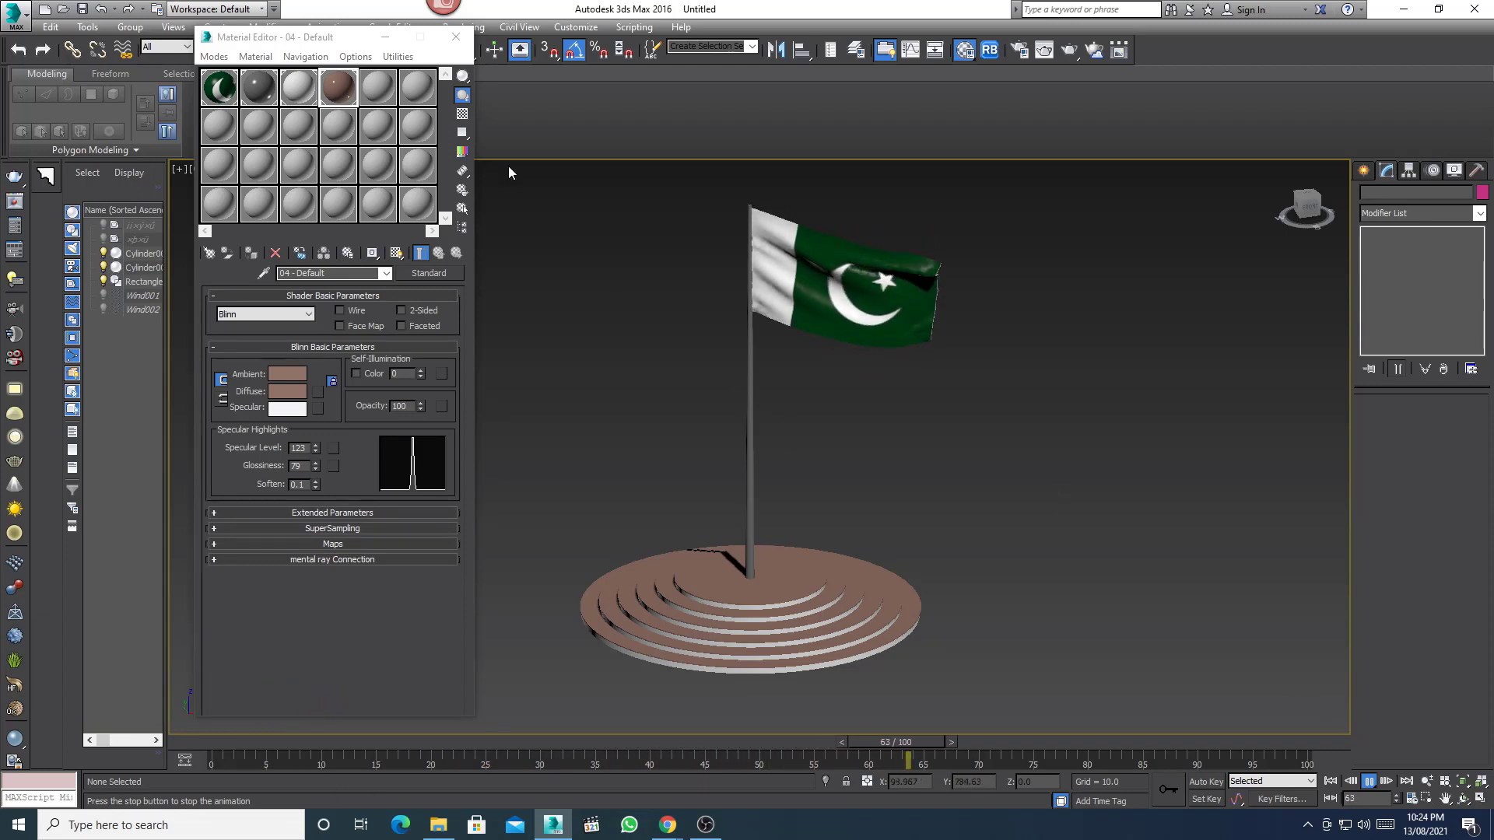
left_click(386, 37)
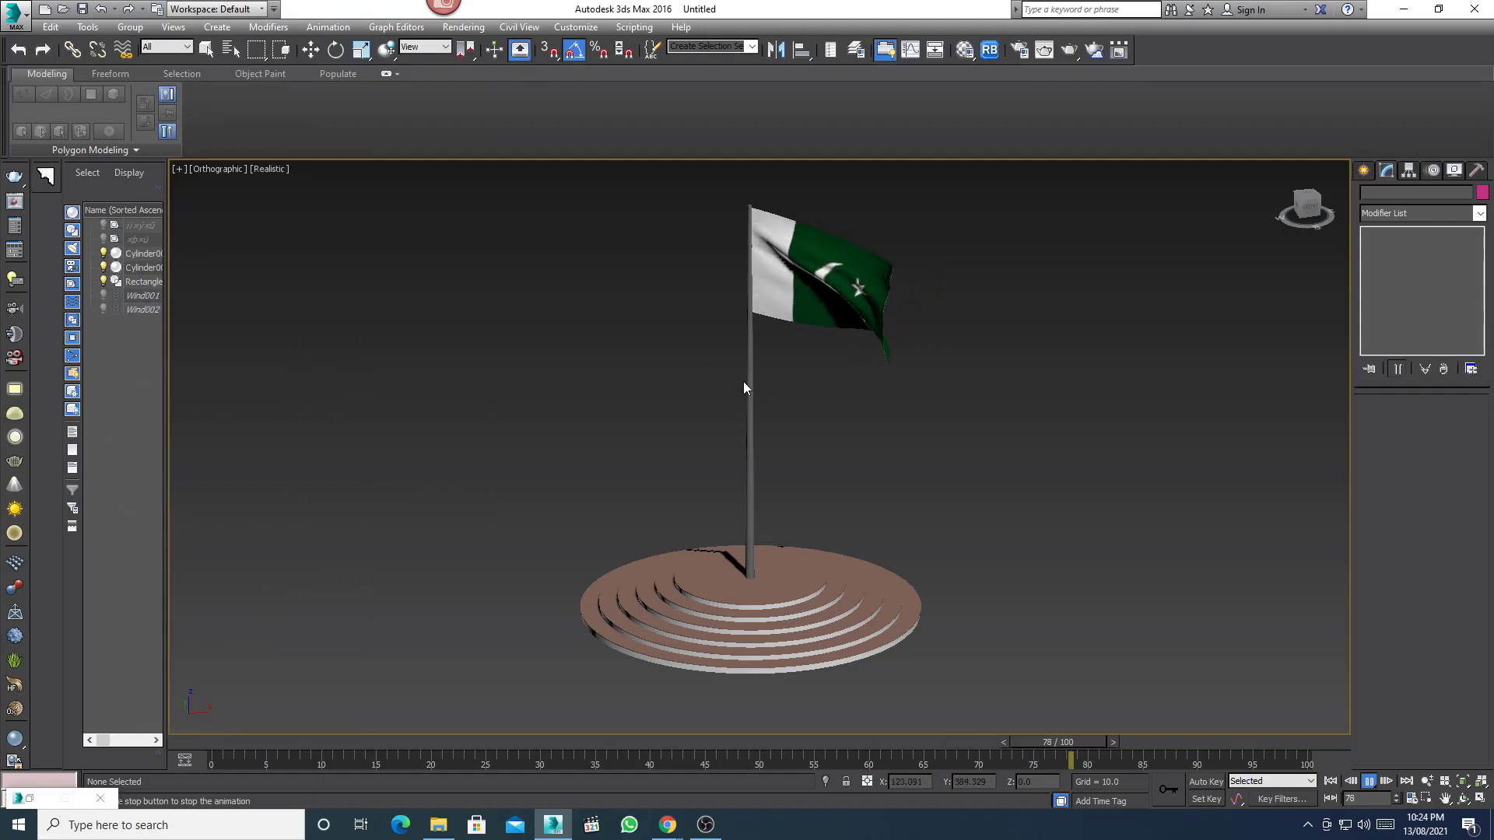